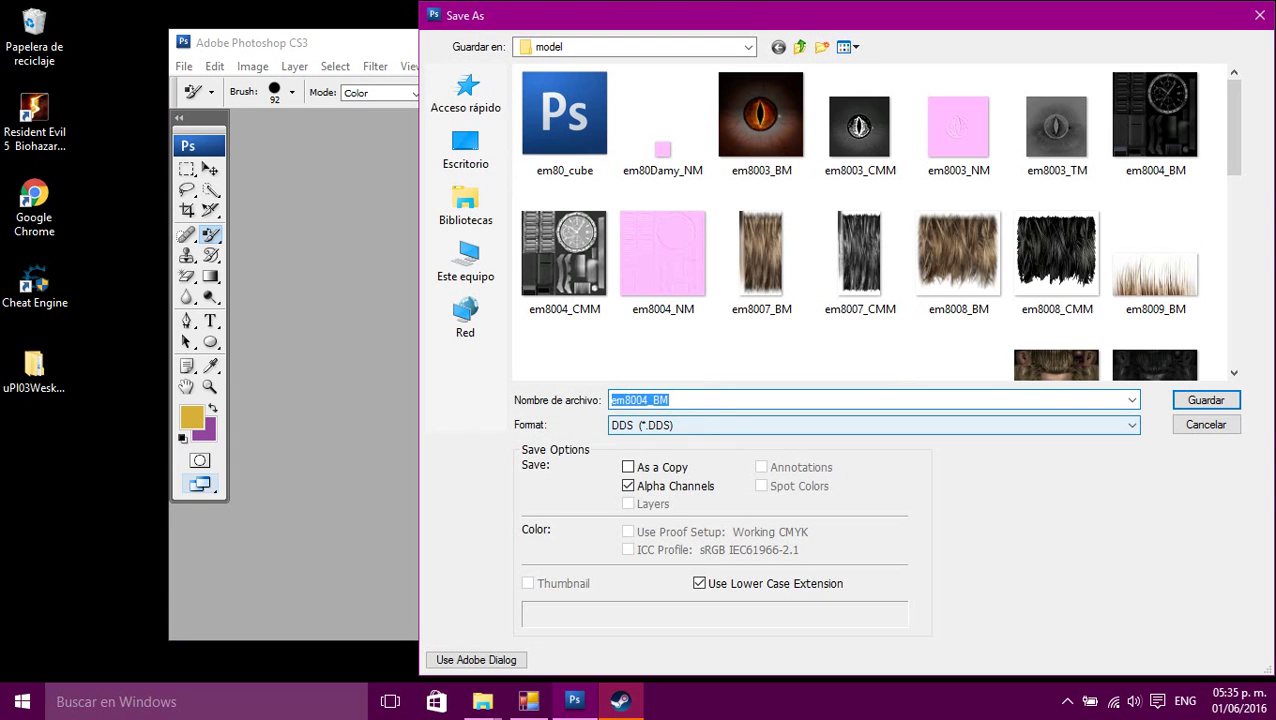
- Save the recoloured watch texture over the existing em8004_BM file in DDS format and close the image
{"action": "key", "text": "Return"}
{"action": "key", "text": "Left"}
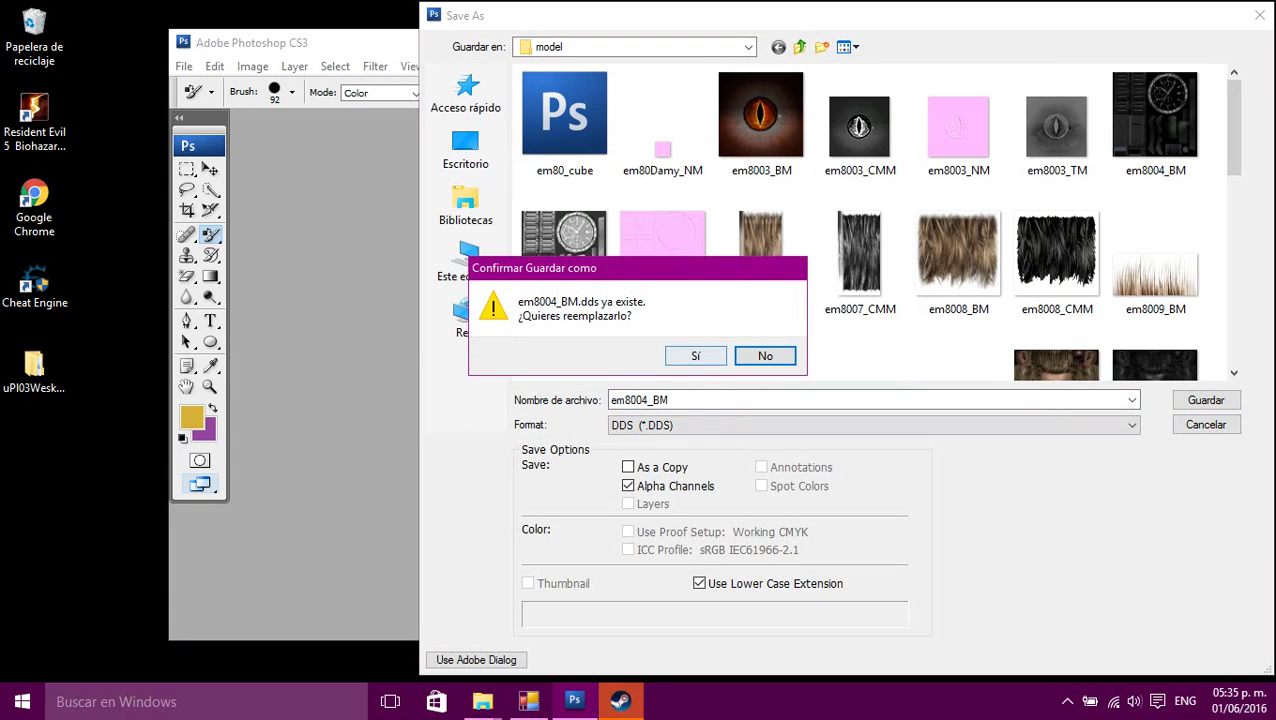
{"action": "key", "text": "Return"}
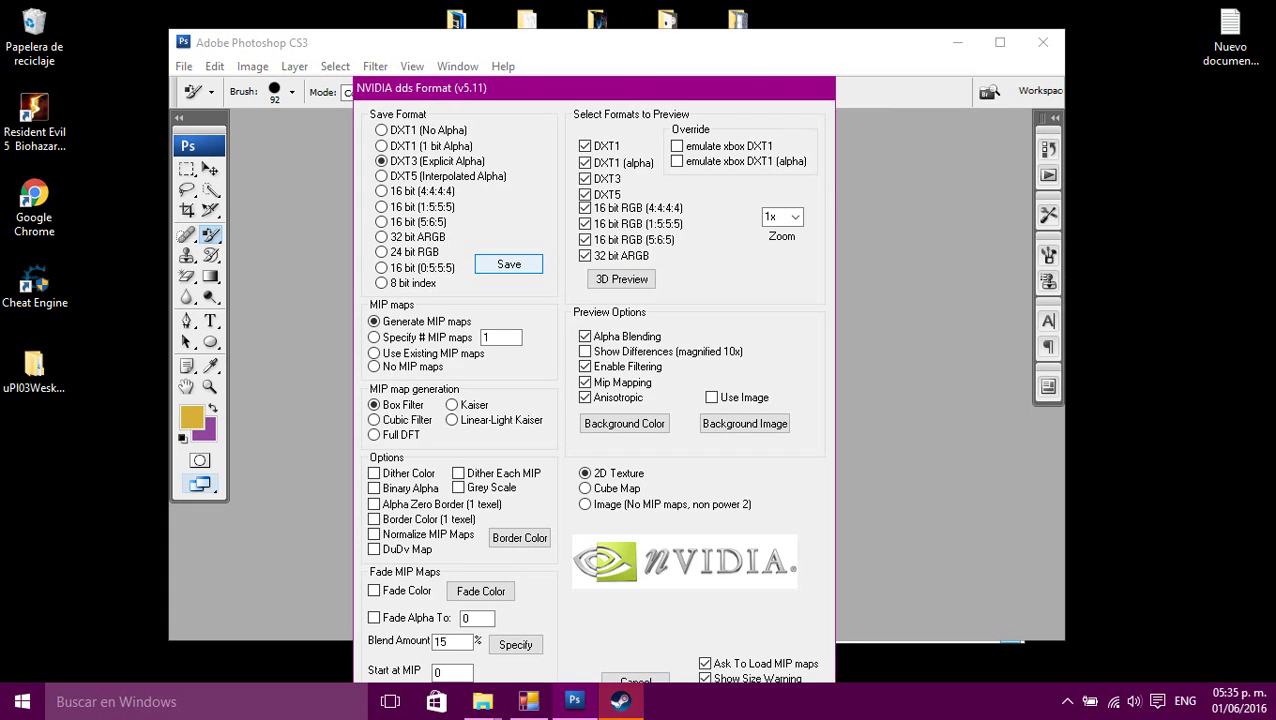
{"action": "key", "text": "Up"}
{"action": "key", "text": "Return"}
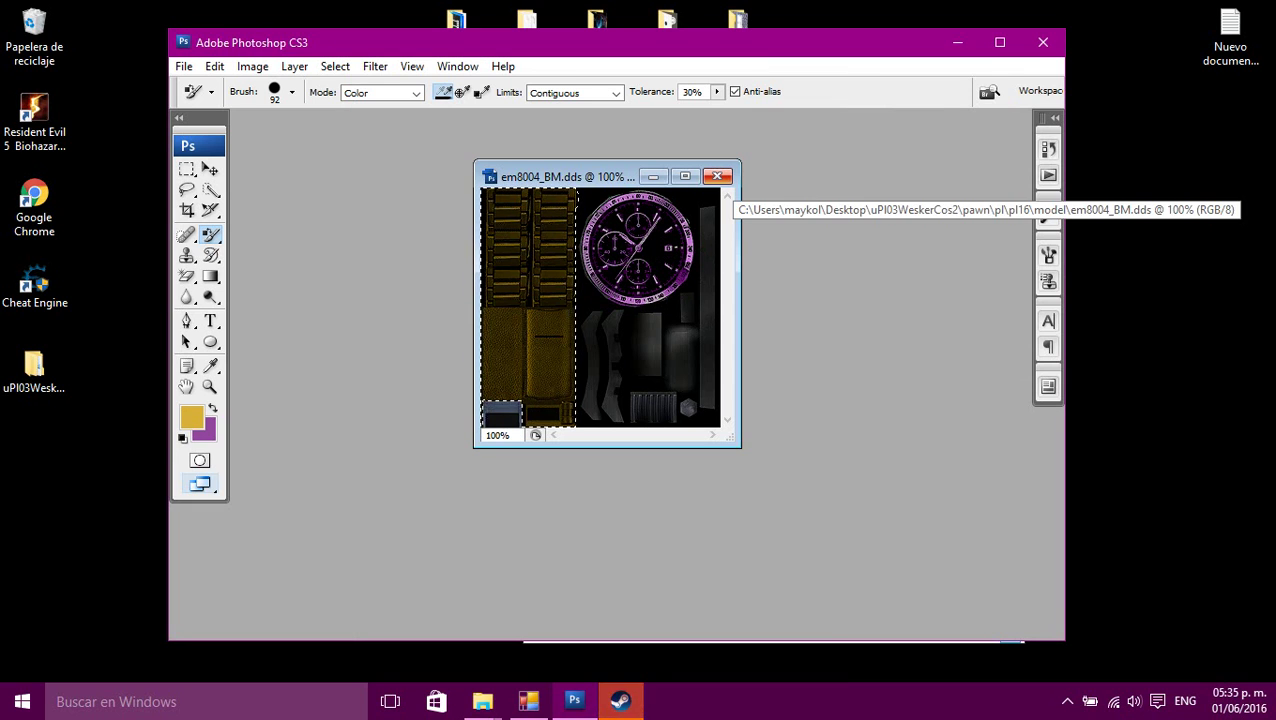
{"action": "key", "text": "ctrl+w"}
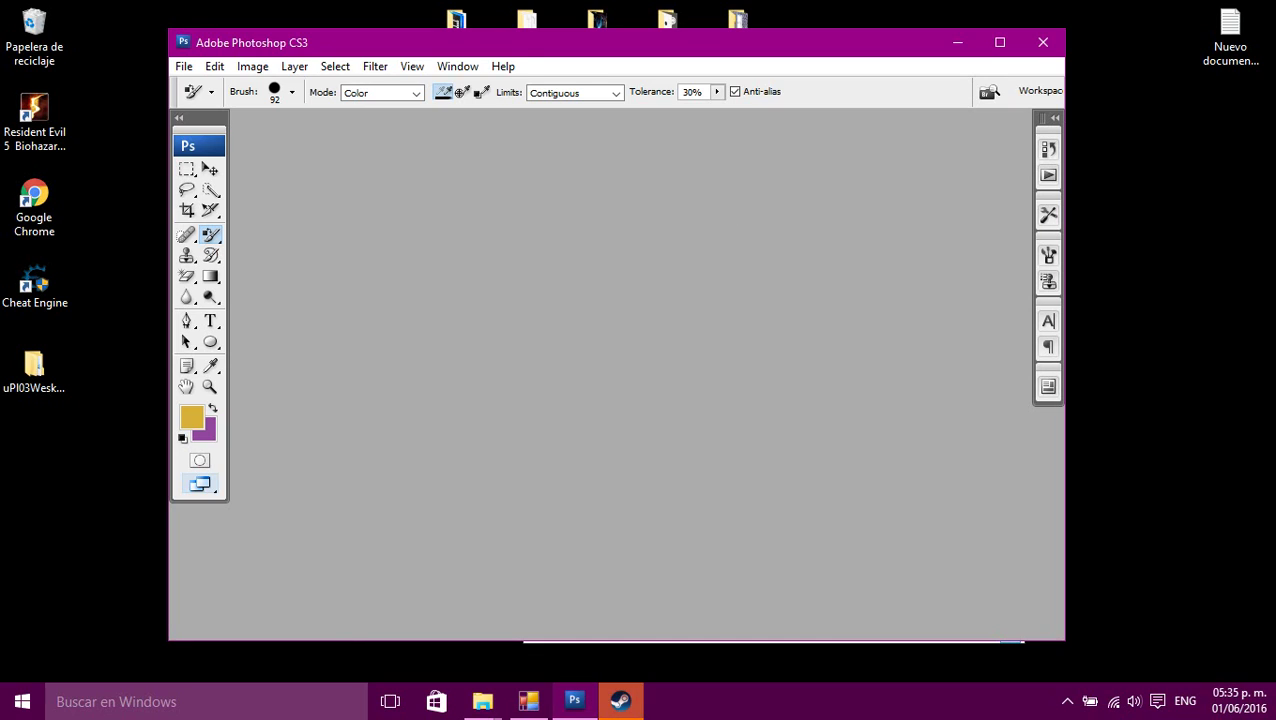
{"action": "left_click", "coordinate": [621, 701]}
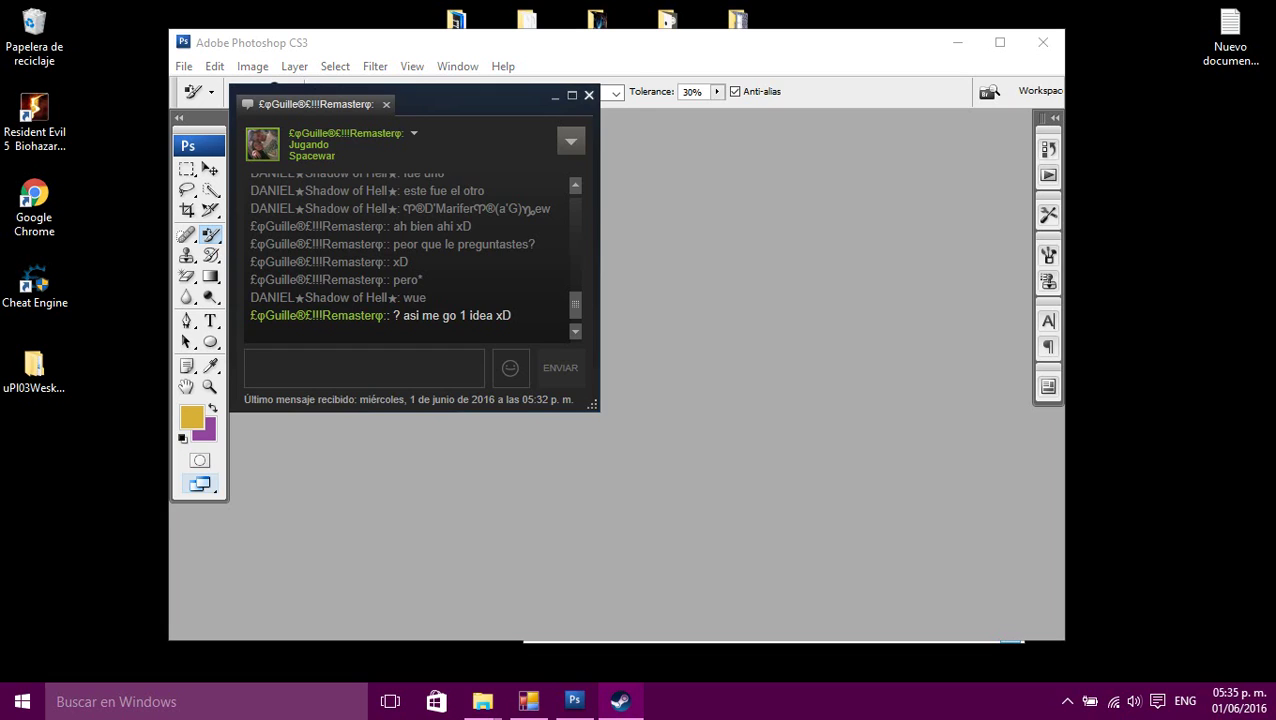
{"action": "left_click", "coordinate": [588, 95]}
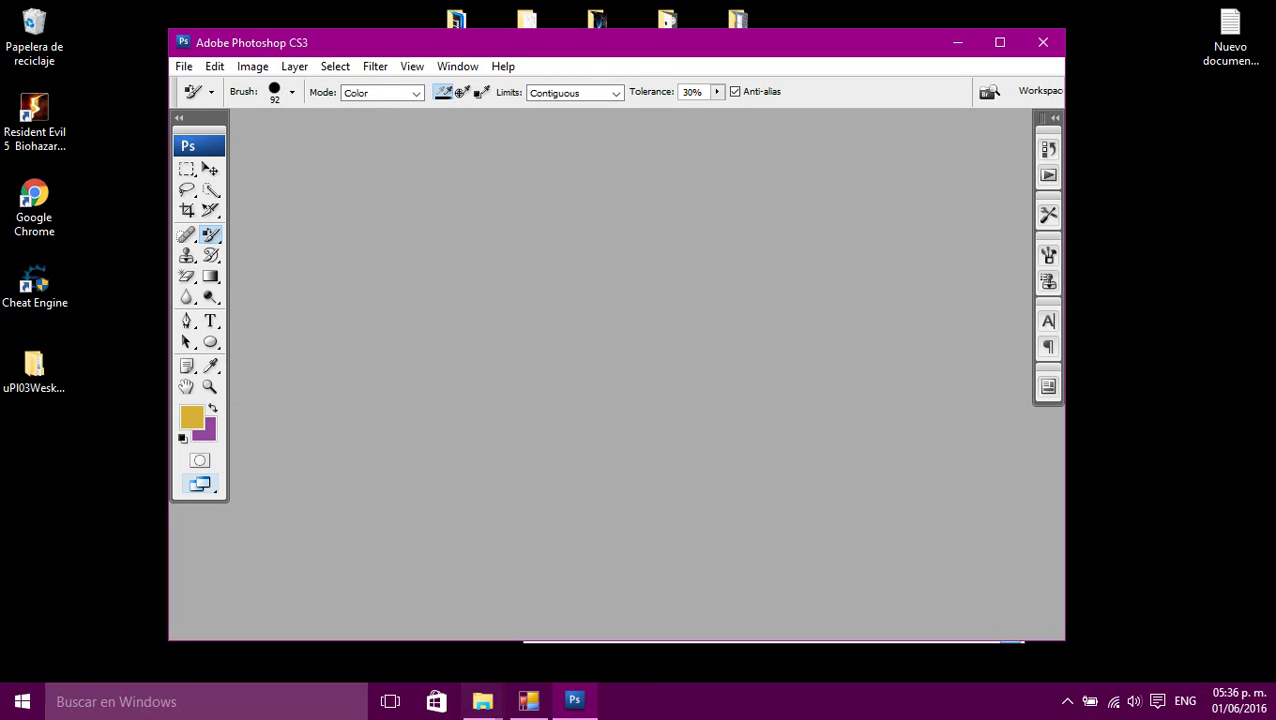
- Open the em8007_BM texture from the model folder for editing and move its image window toward the middle of the workspace
{"action": "left_click", "coordinate": [483, 701]}
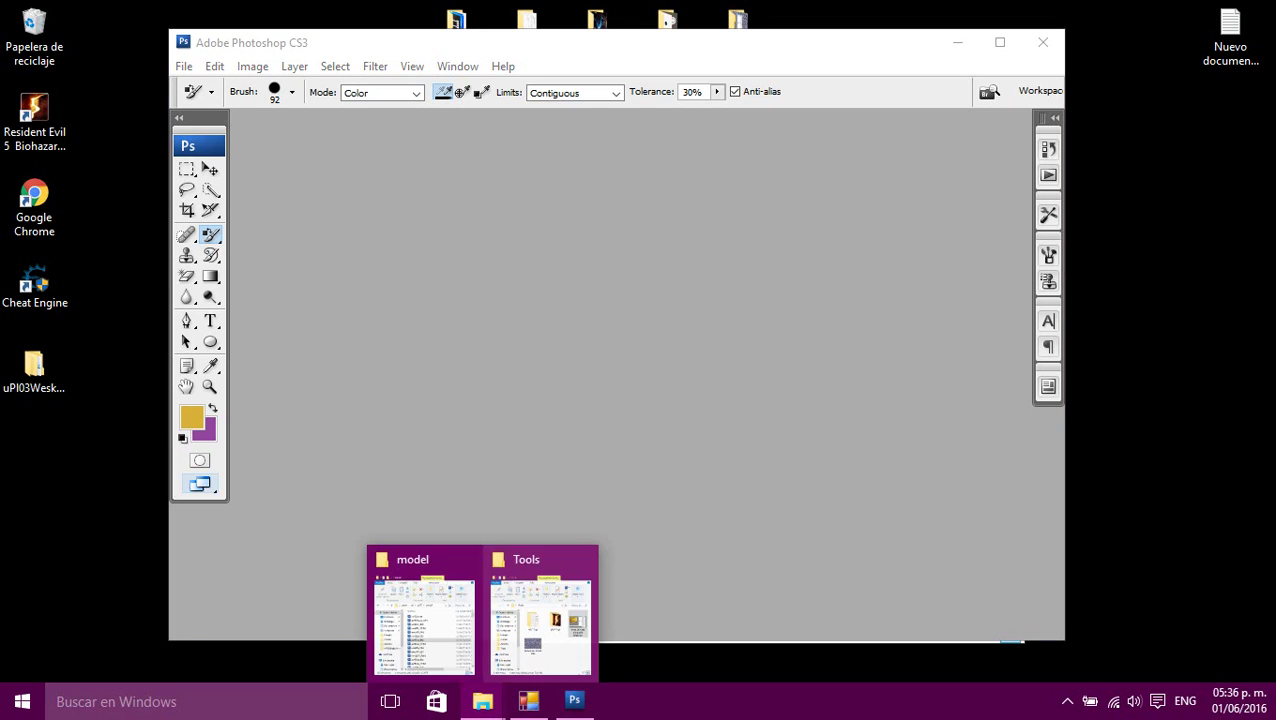
{"action": "left_click", "coordinate": [424, 625]}
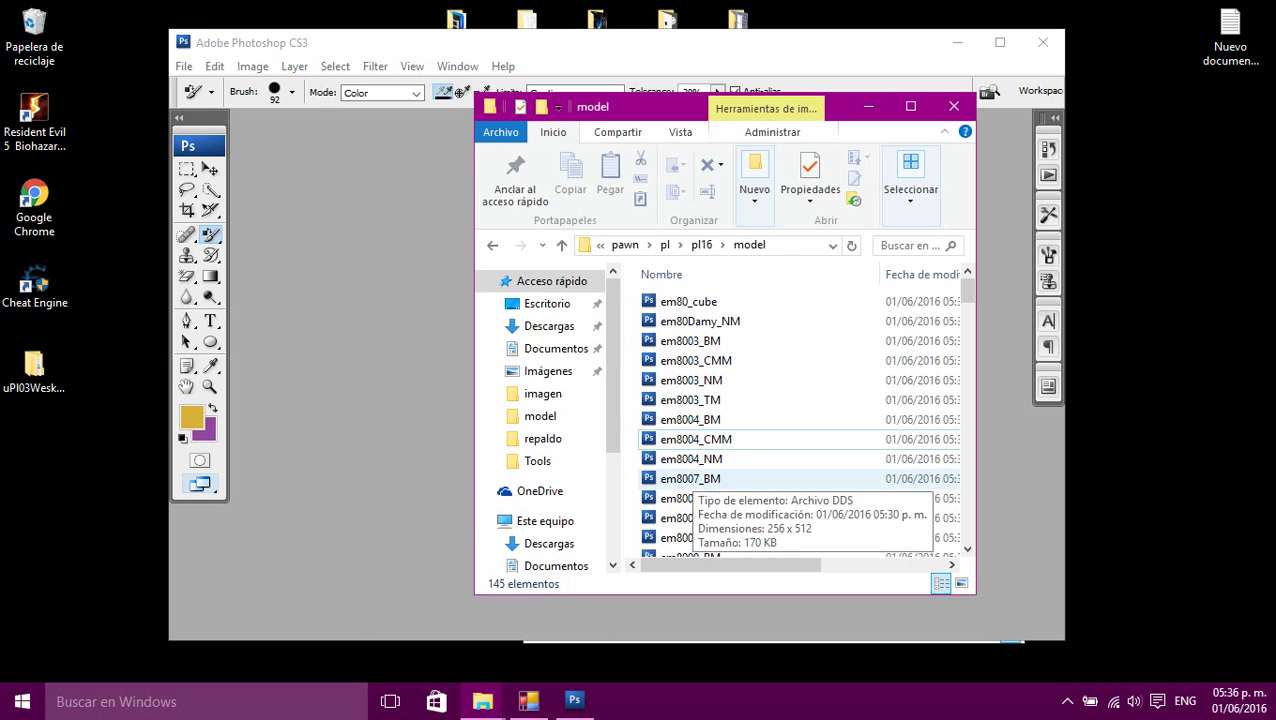
{"action": "left_click", "coordinate": [692, 476]}
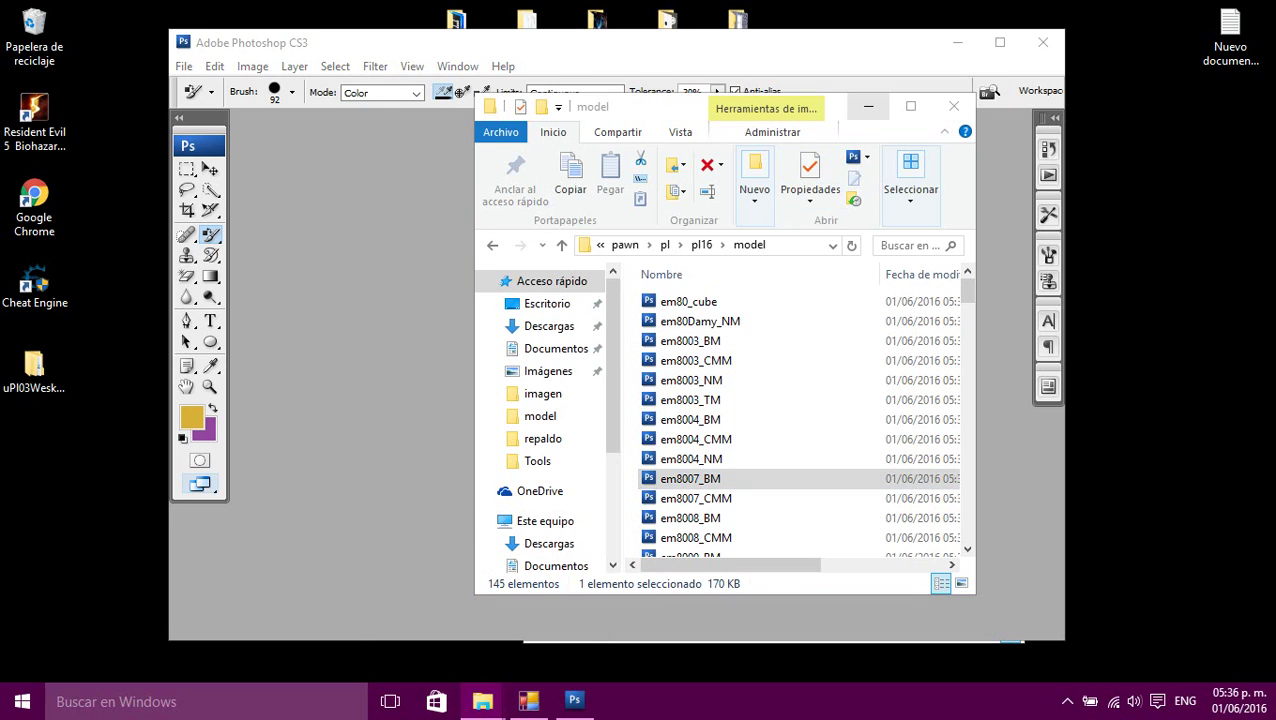
{"action": "left_click", "coordinate": [868, 106]}
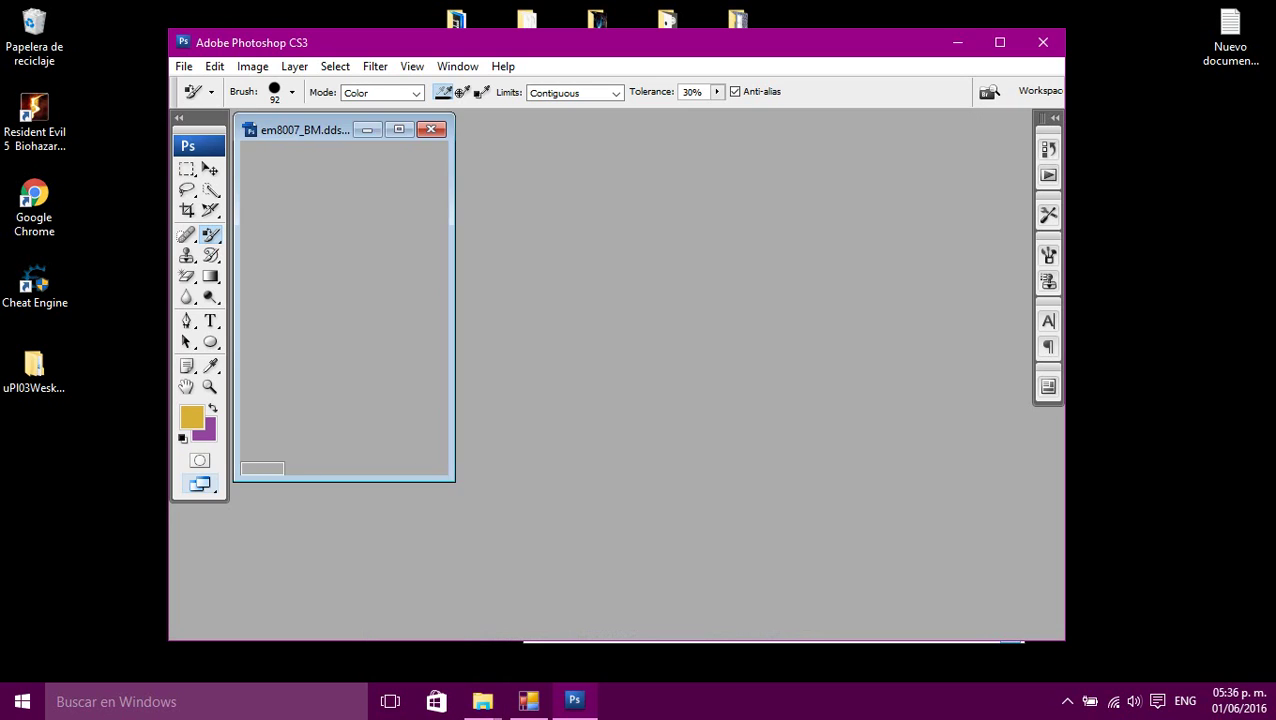
{"action": "left_click_drag", "start_coordinate": [320, 130], "coordinate": [620, 132]}
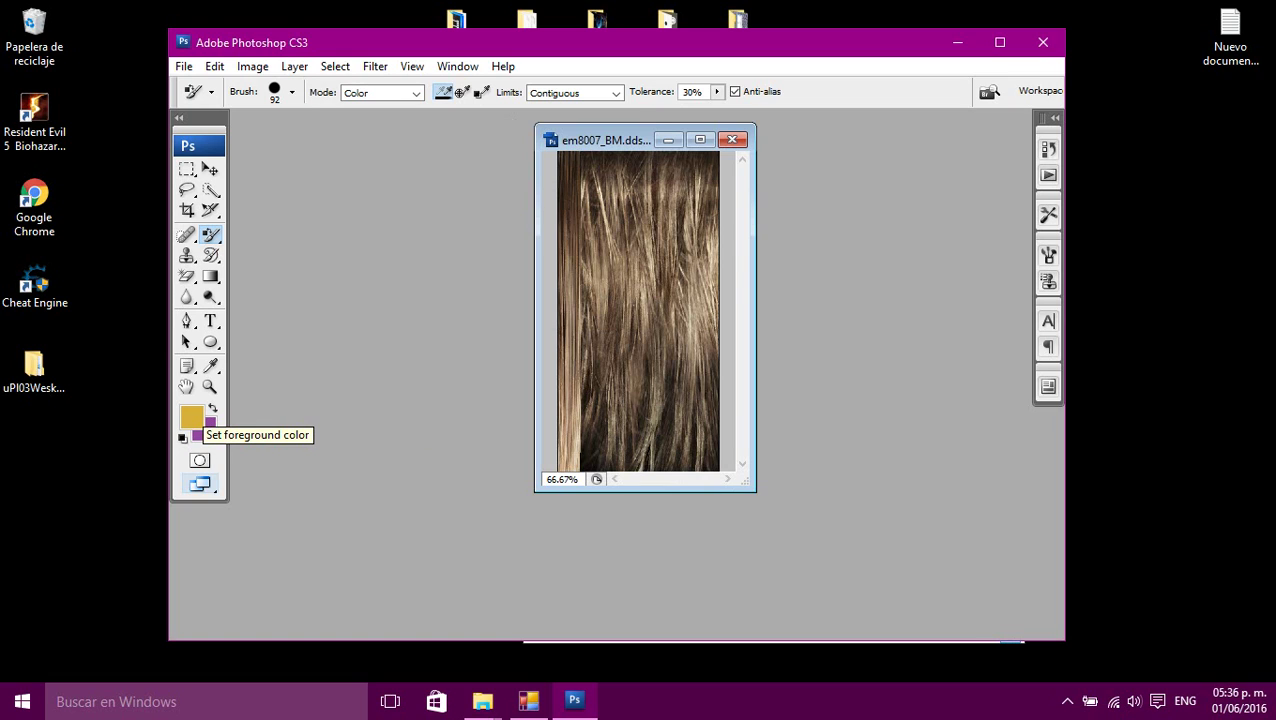
- Set the foreground colour to white (ffffff) and paint the whole em8007_BM hair texture with Color Replacement to turn it grey
{"action": "left_click", "coordinate": [192, 416]}
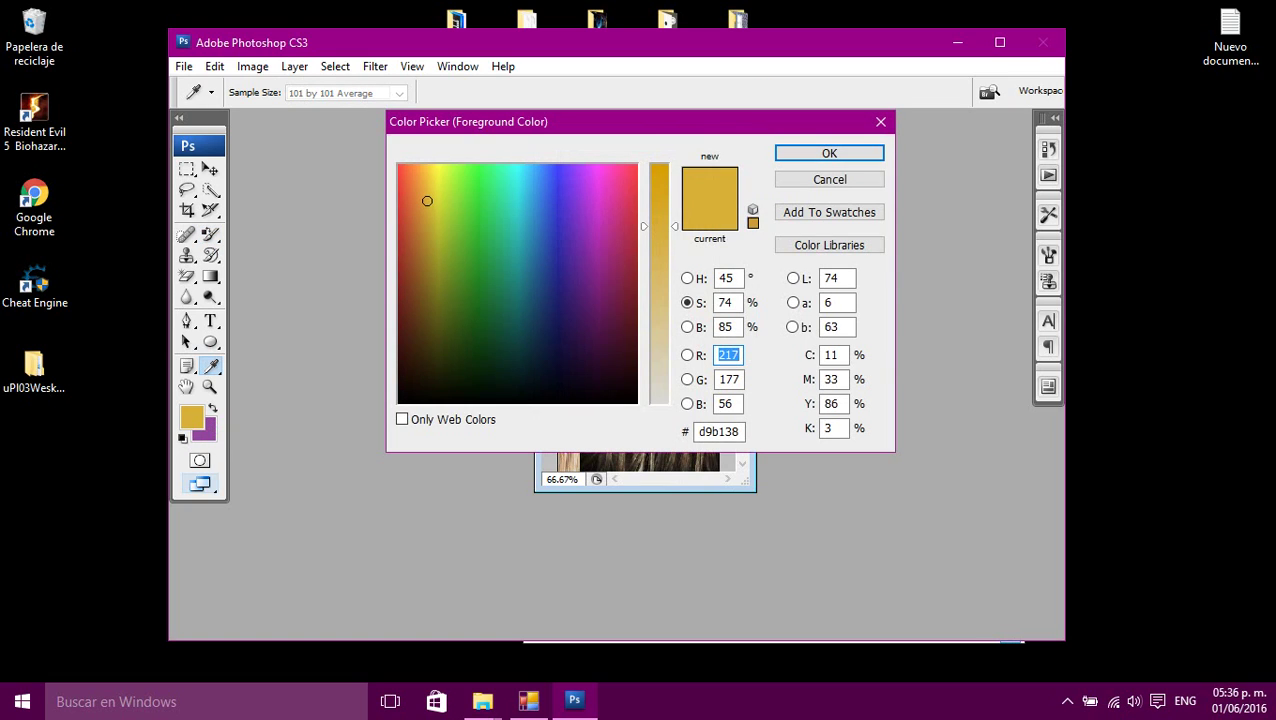
{"action": "left_click_drag", "start_coordinate": [660, 227], "coordinate": [660, 404]}
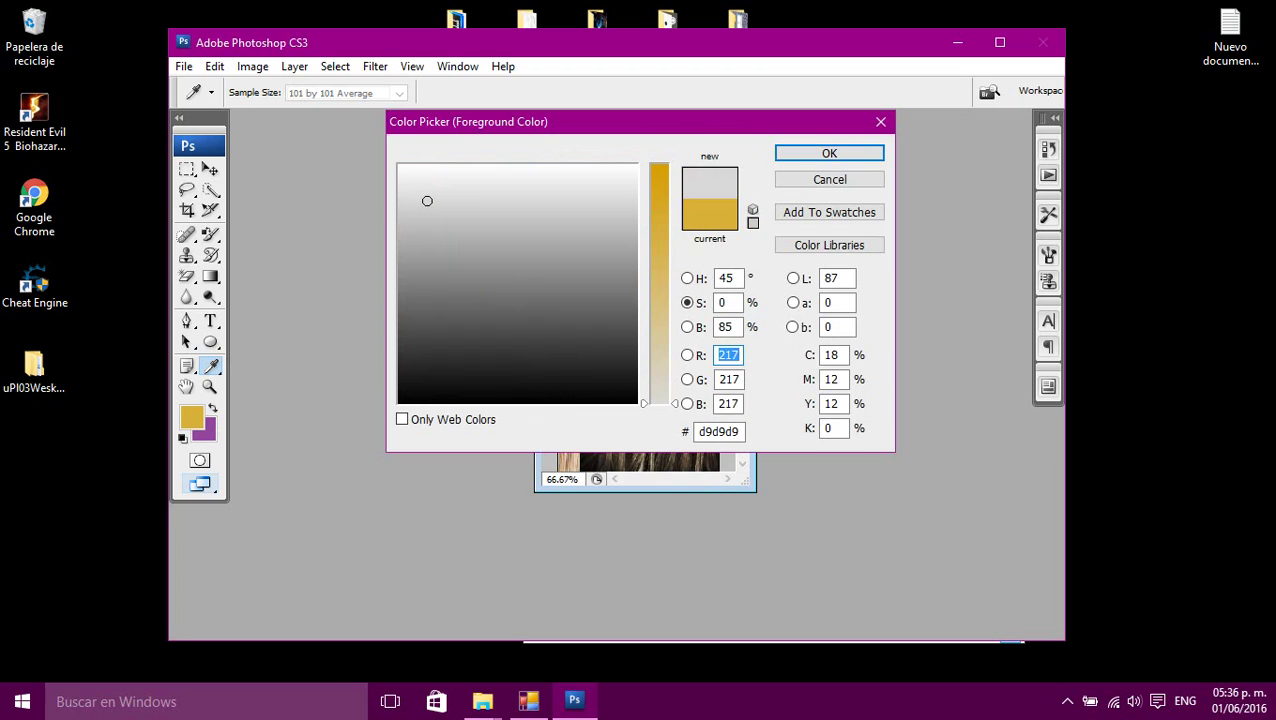
{"action": "left_click", "coordinate": [419, 165]}
{"action": "double_click", "coordinate": [728, 355]}
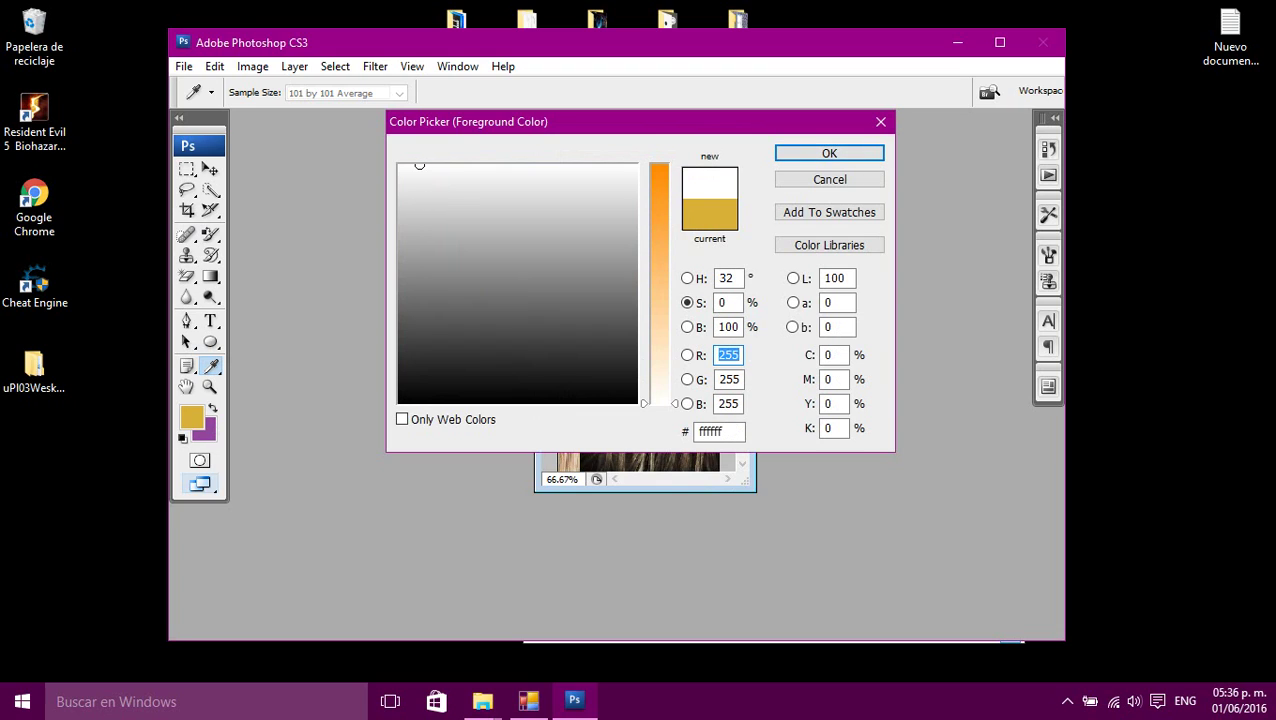
{"action": "left_click", "coordinate": [829, 153]}
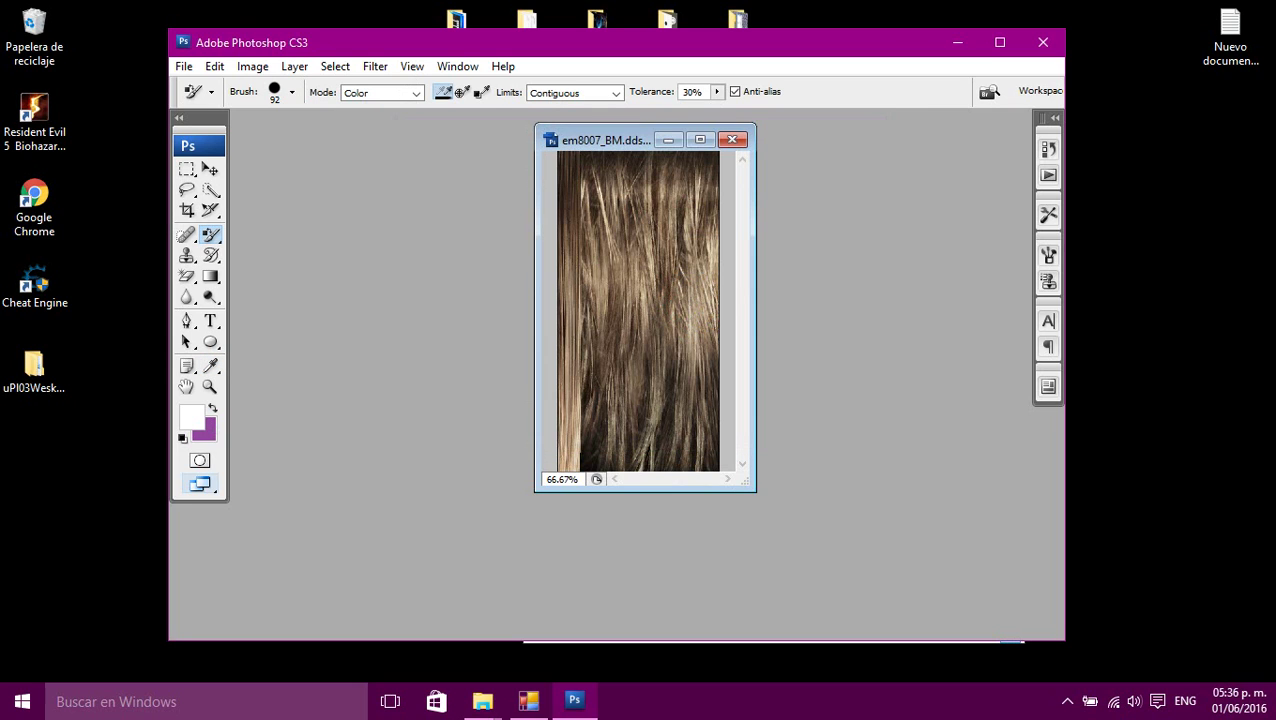
{"action": "mouse_move", "coordinate": [629, 248]}
{"action": "left_mouse_down"}
{"action": "mouse_move", "coordinate": [680, 443]}
{"action": "mouse_move", "coordinate": [700, 332]}
{"action": "mouse_move", "coordinate": [701, 466]}
{"action": "mouse_move", "coordinate": [653, 158]}
{"action": "mouse_move", "coordinate": [576, 178]}
{"action": "mouse_move", "coordinate": [603, 192]}
{"action": "mouse_move", "coordinate": [646, 296]}
{"action": "mouse_move", "coordinate": [647, 207]}
{"action": "mouse_move", "coordinate": [606, 318]}
{"action": "mouse_move", "coordinate": [571, 247]}
{"action": "mouse_move", "coordinate": [574, 408]}
{"action": "mouse_move", "coordinate": [592, 459]}
{"action": "mouse_move", "coordinate": [630, 484]}
{"action": "mouse_move", "coordinate": [658, 460]}
{"action": "mouse_move", "coordinate": [607, 453]}
{"action": "mouse_move", "coordinate": [667, 395]}
{"action": "mouse_move", "coordinate": [723, 478]}
{"action": "mouse_move", "coordinate": [702, 155]}
{"action": "mouse_move", "coordinate": [590, 268]}
{"action": "mouse_move", "coordinate": [561, 422]}
{"action": "mouse_move", "coordinate": [696, 437]}
{"action": "mouse_move", "coordinate": [638, 472]}
{"action": "mouse_move", "coordinate": [589, 292]}
{"action": "mouse_move", "coordinate": [570, 358]}
{"action": "mouse_move", "coordinate": [580, 427]}
{"action": "mouse_move", "coordinate": [567, 187]}
{"action": "mouse_move", "coordinate": [639, 180]}
{"action": "left_mouse_up"}
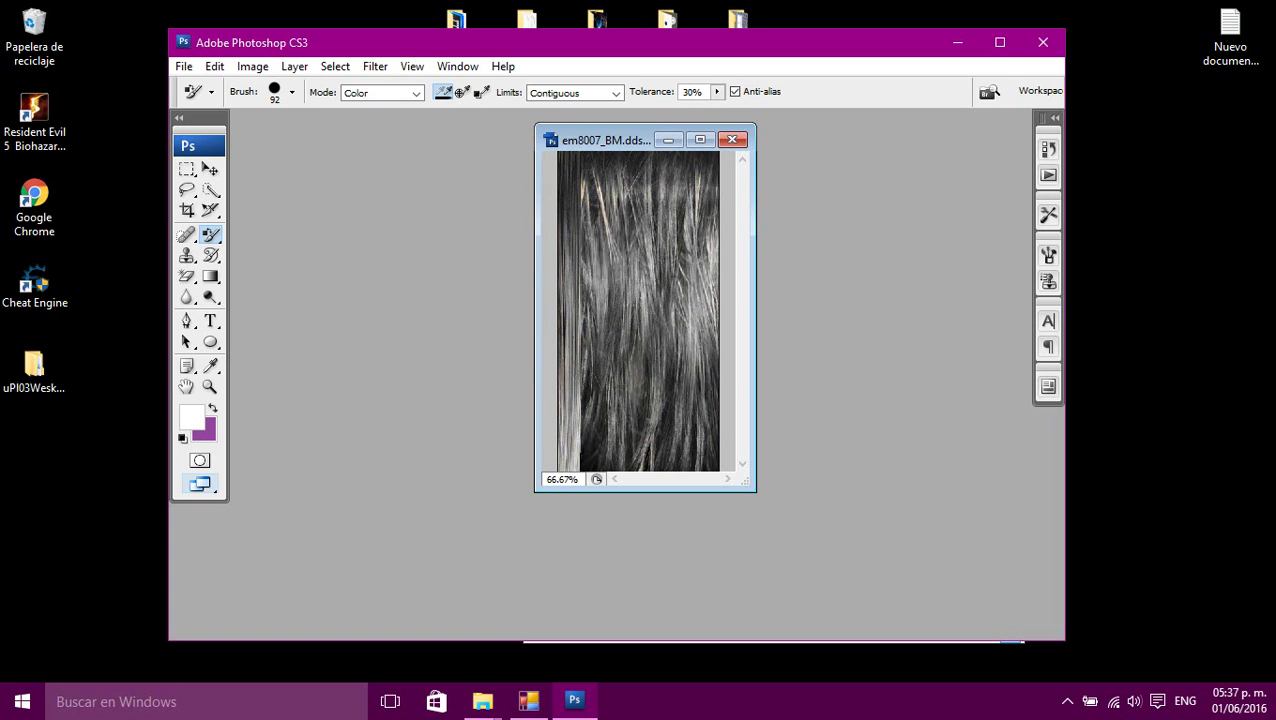
- Save the grey hair texture over the existing em8007_BM file in DDS format
{"action": "left_click", "coordinate": [184, 67]}
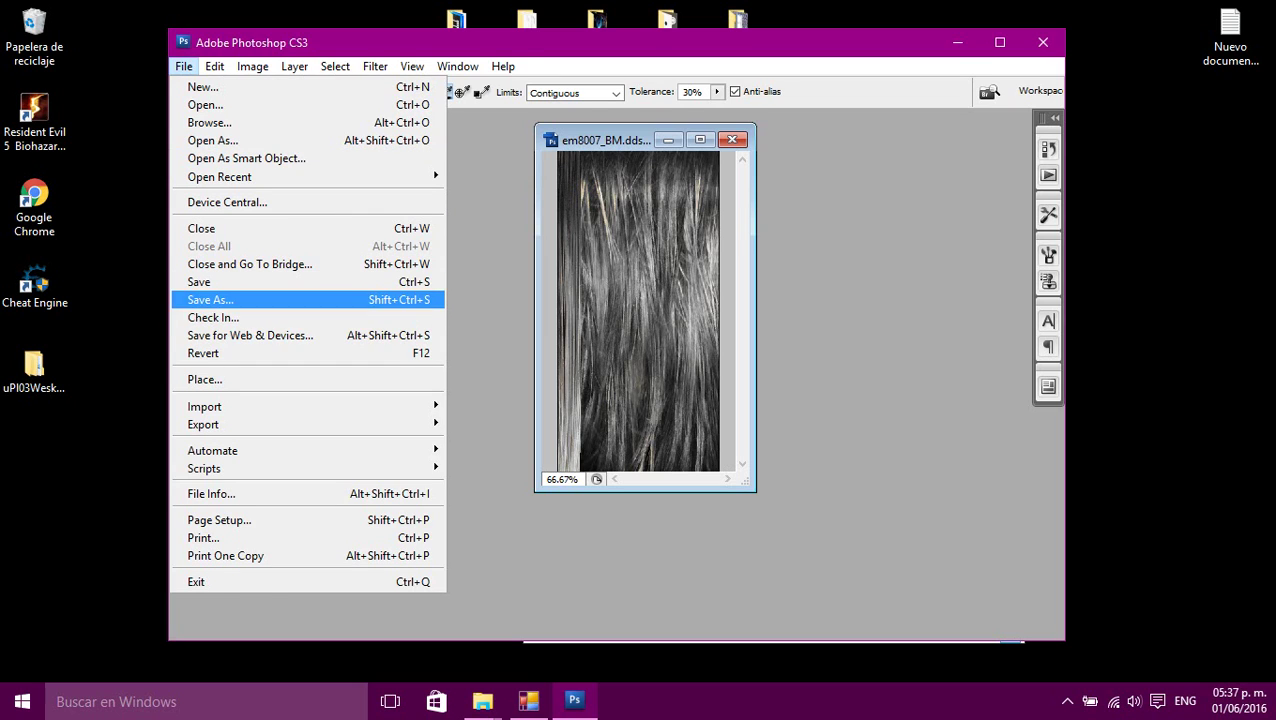
{"action": "left_click", "coordinate": [210, 299]}
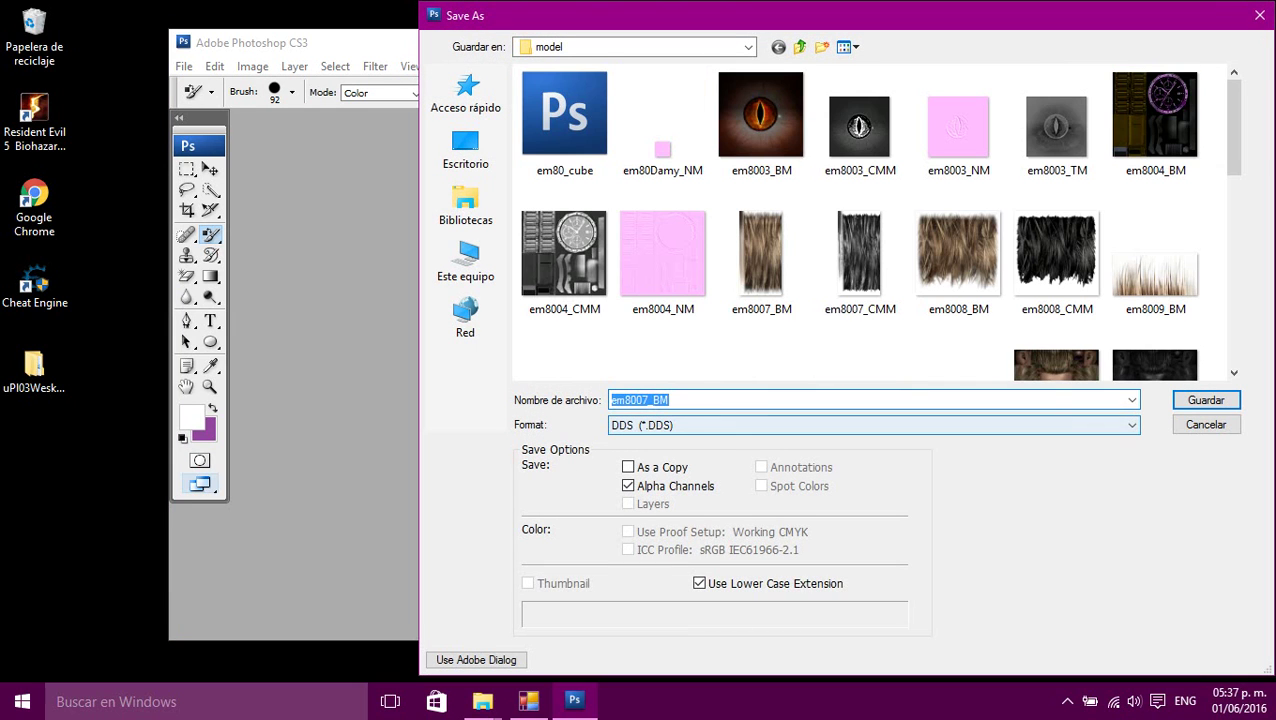
{"action": "left_click", "coordinate": [1206, 400]}
{"action": "left_click", "coordinate": [690, 355]}
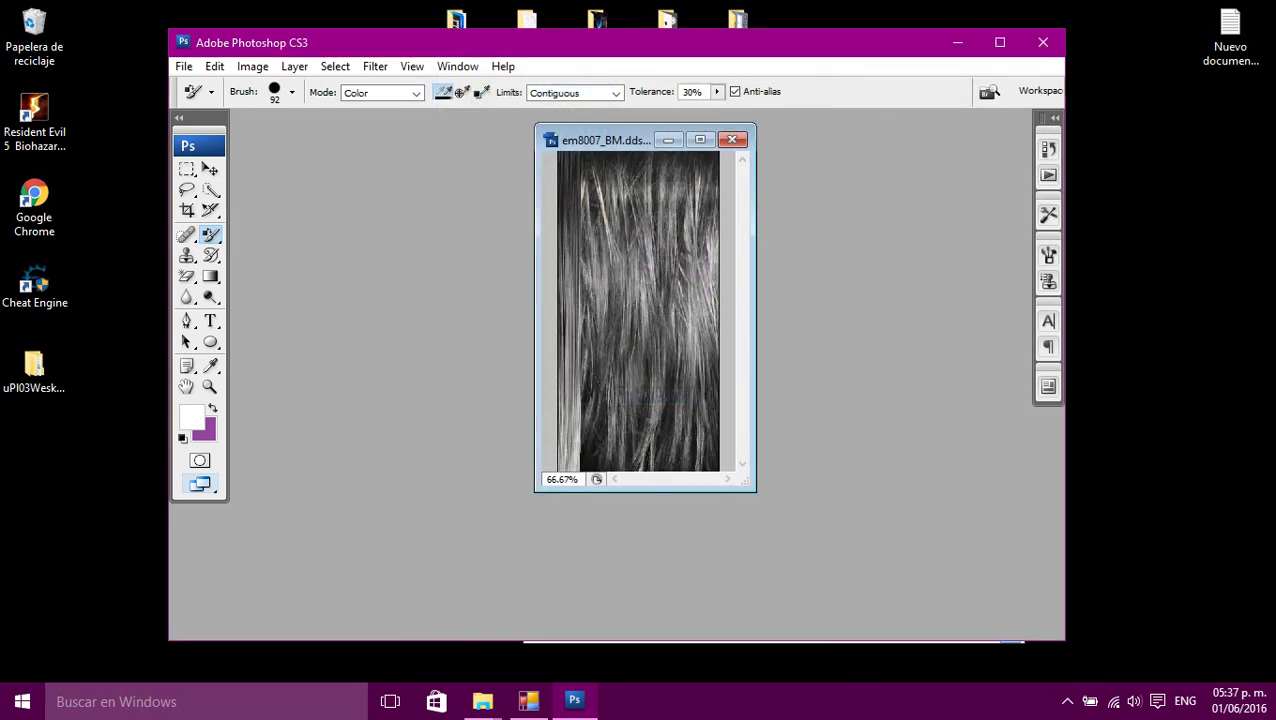
{"action": "left_click", "coordinate": [505, 263]}
- Save the hair texture over em8007_BM again as DDS with DXT5 (Interpolated Alpha) and close the image
{"action": "left_click", "coordinate": [184, 67]}
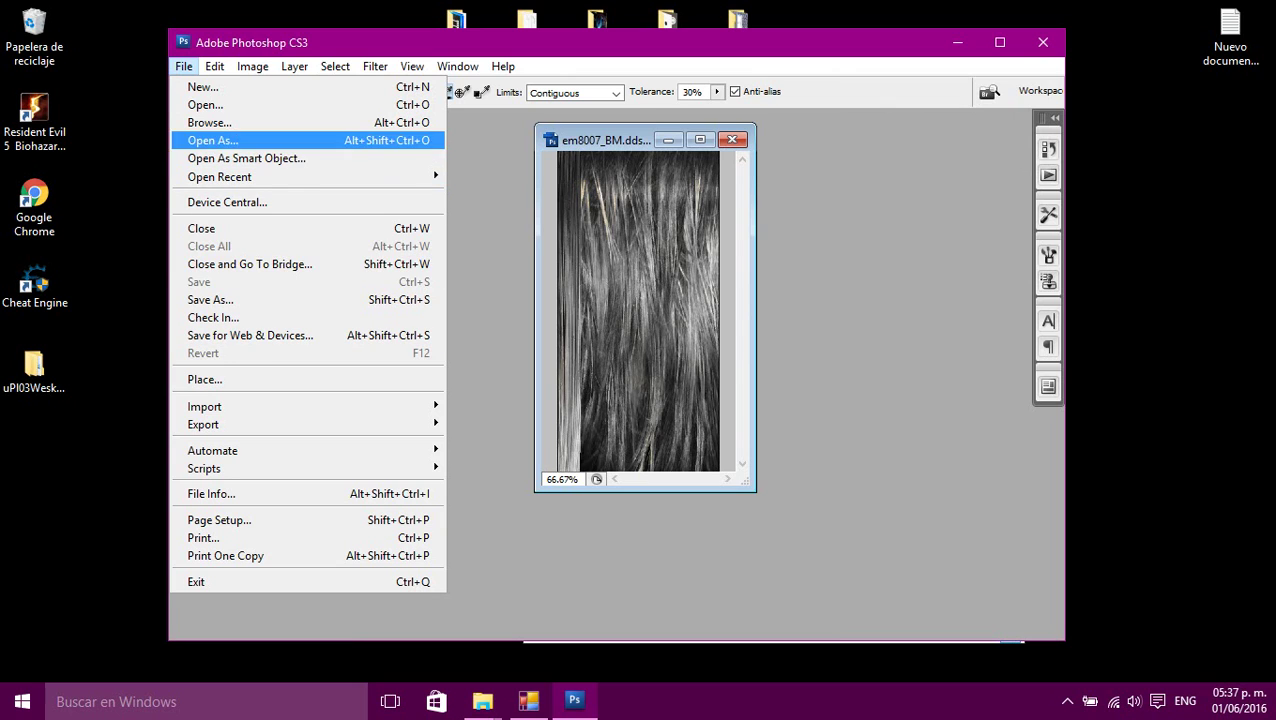
{"action": "left_click", "coordinate": [211, 300]}
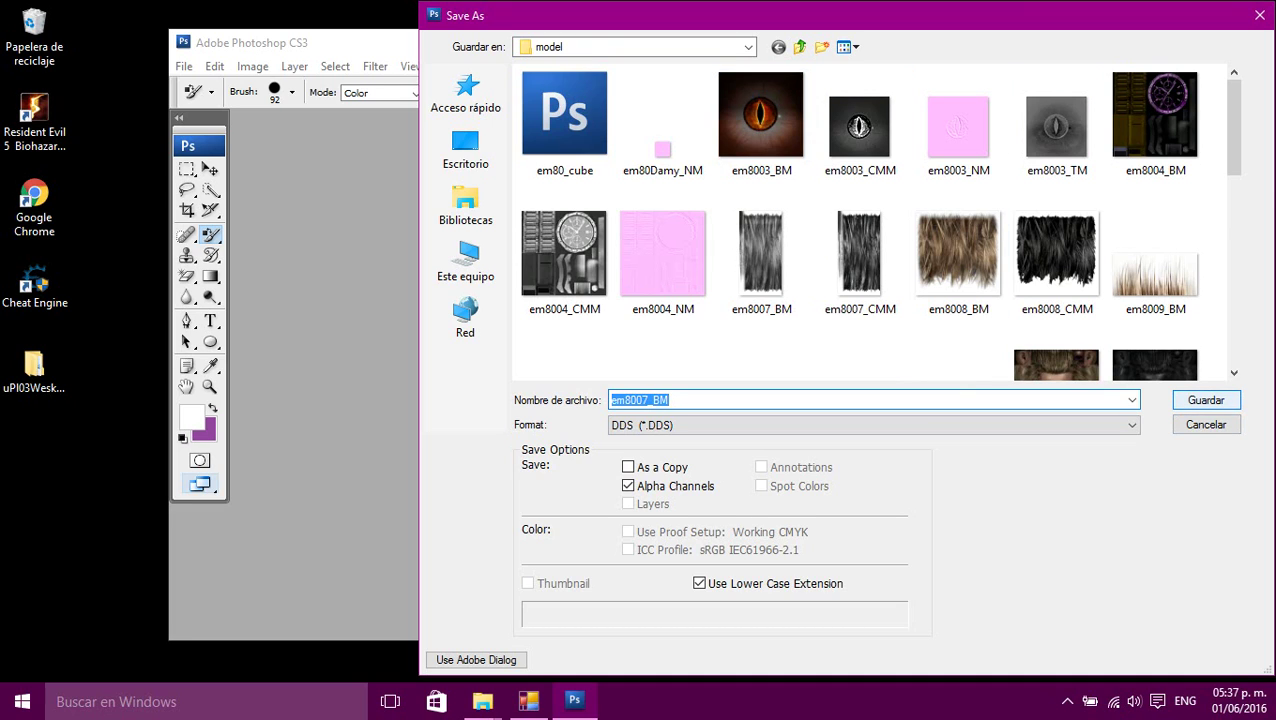
{"action": "left_click", "coordinate": [1205, 400]}
{"action": "left_click", "coordinate": [709, 353]}
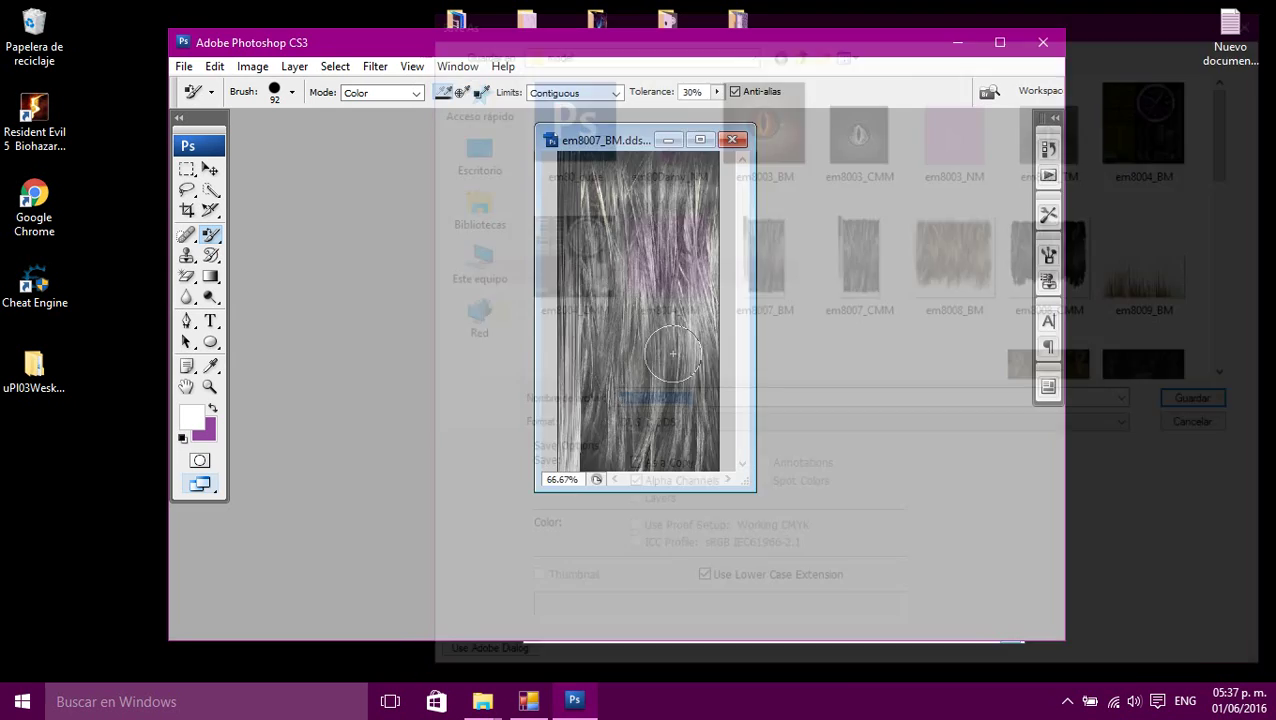
{"action": "left_click", "coordinate": [381, 175]}
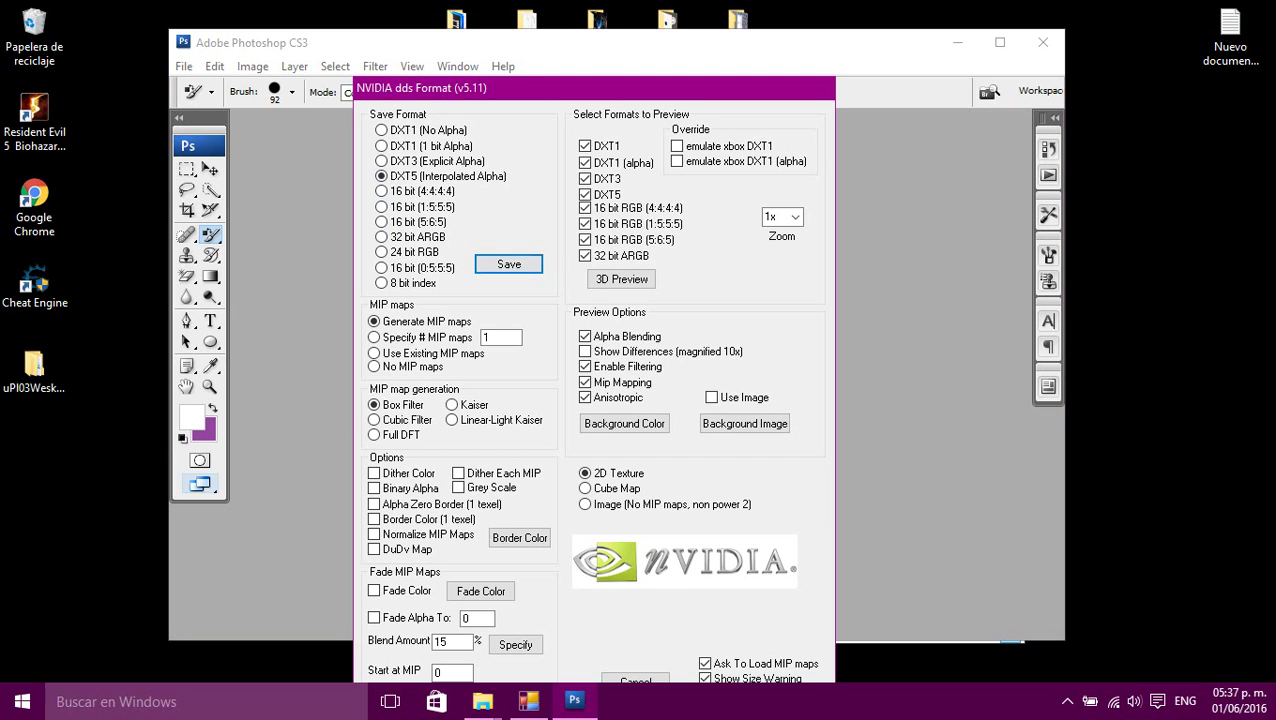
{"action": "left_click", "coordinate": [508, 263]}
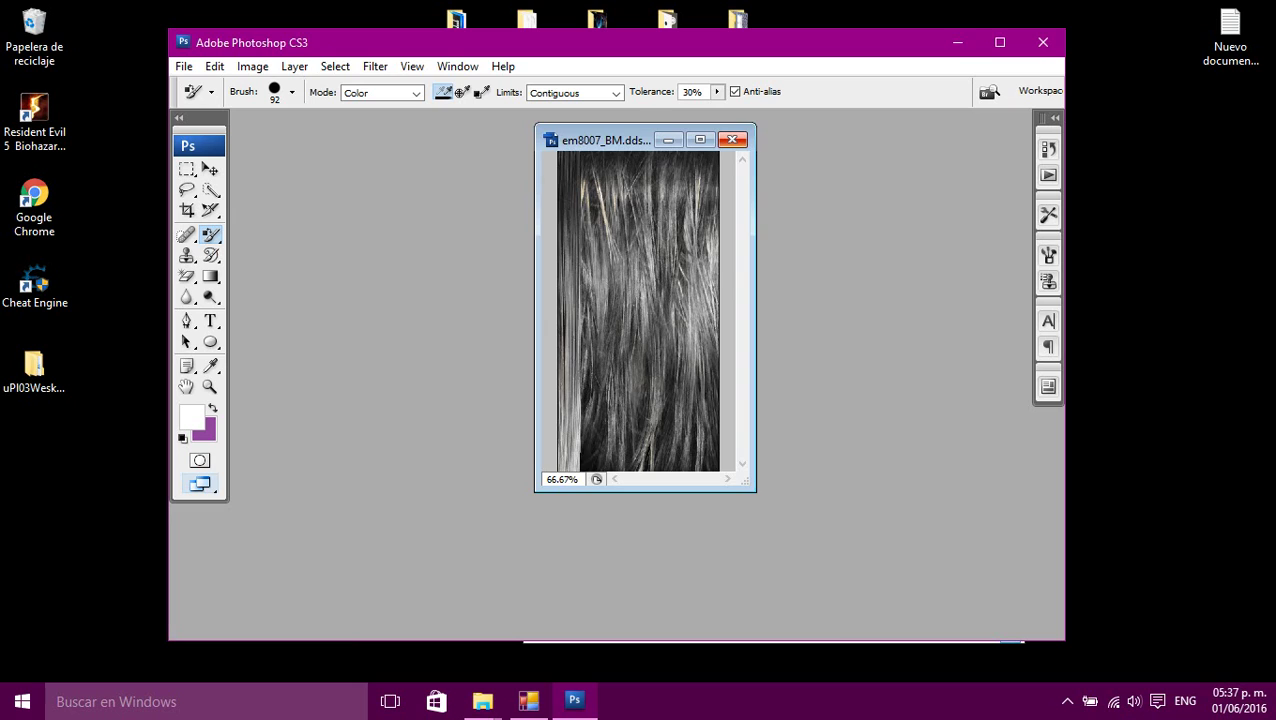
{"action": "left_click", "coordinate": [732, 140]}
- Open the em8008_BM texture from the model folder for editing and centre its image window in the workspace
{"action": "left_click", "coordinate": [483, 702]}
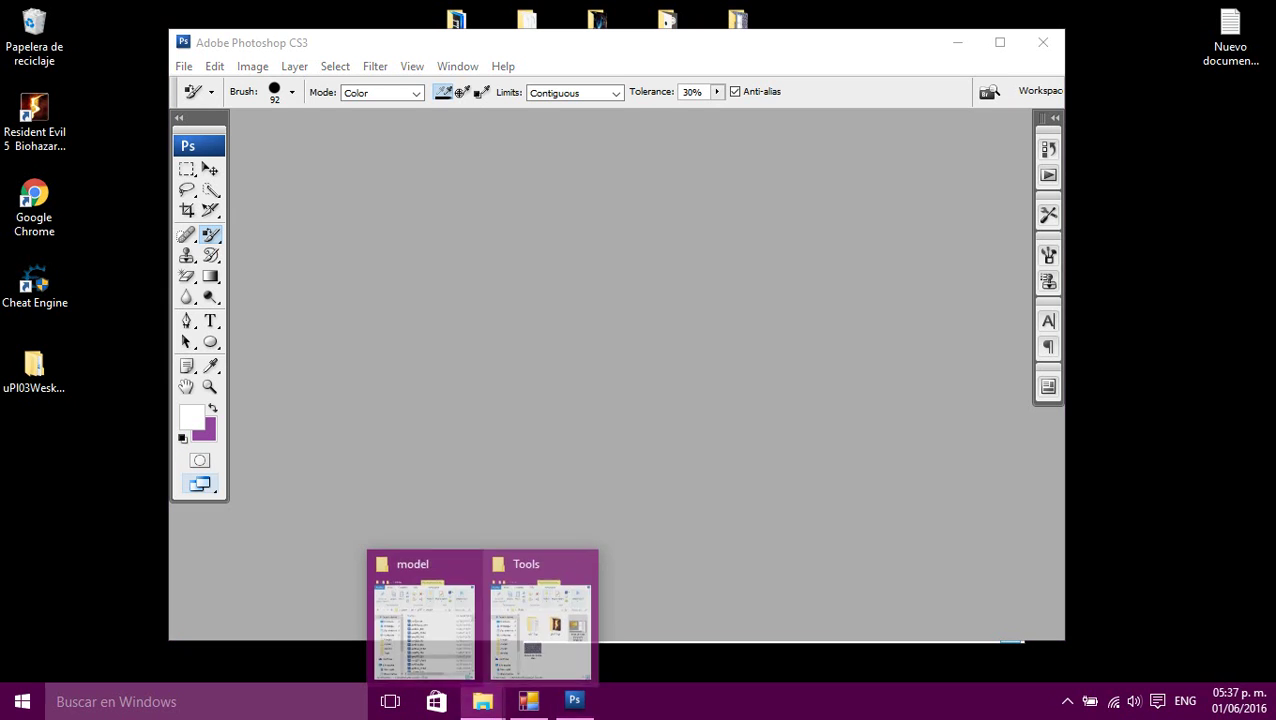
{"action": "left_click", "coordinate": [430, 625]}
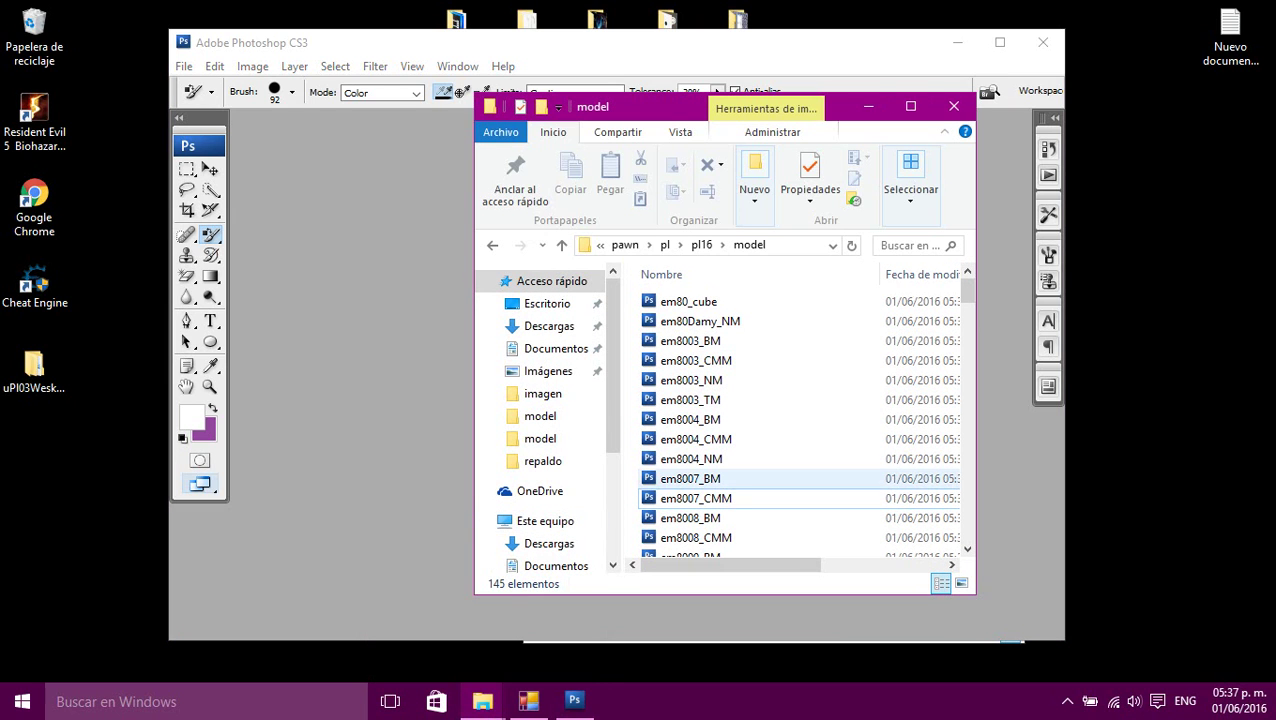
{"action": "left_click", "coordinate": [707, 517]}
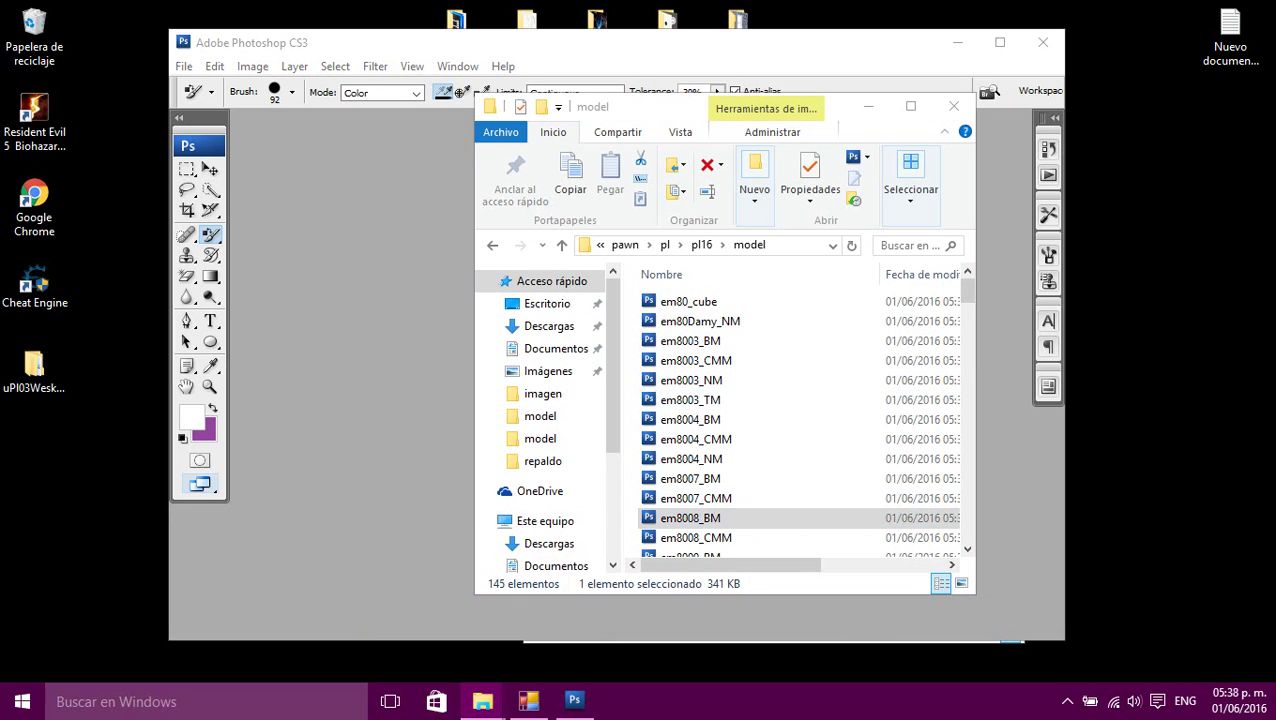
{"action": "left_click", "coordinate": [868, 106]}
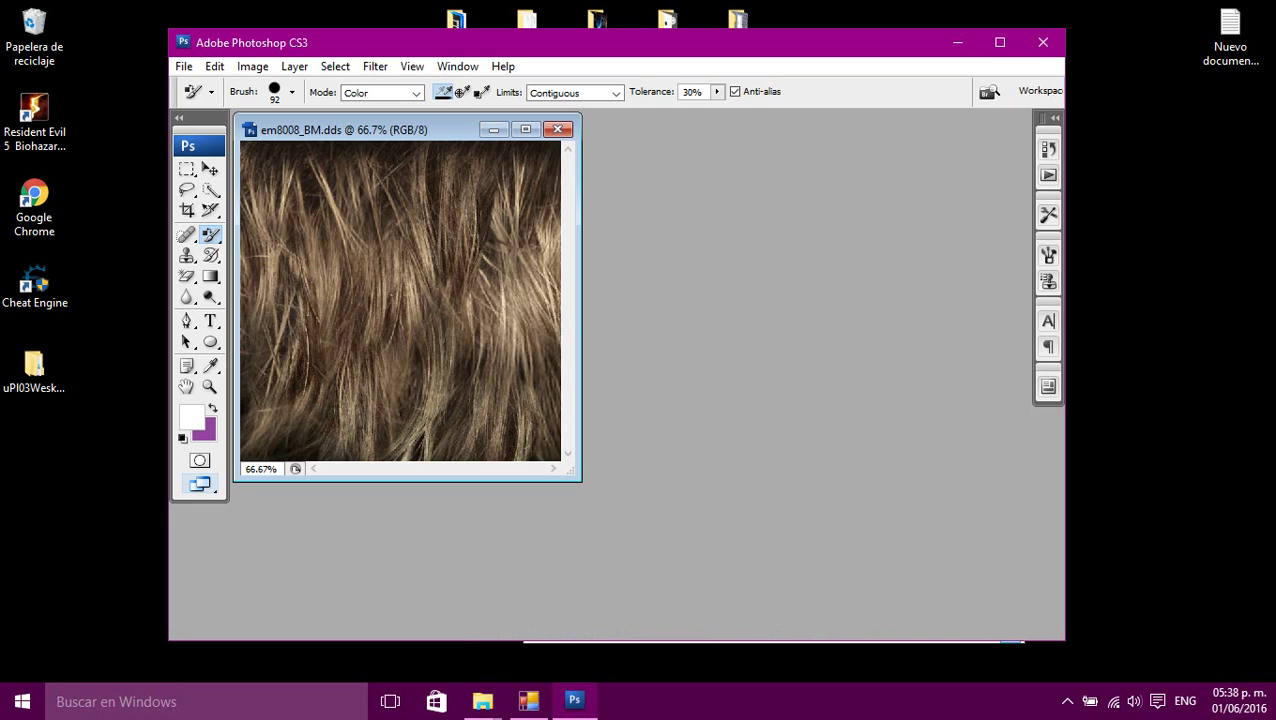
{"action": "left_click_drag", "start_coordinate": [380, 130], "coordinate": [642, 173]}
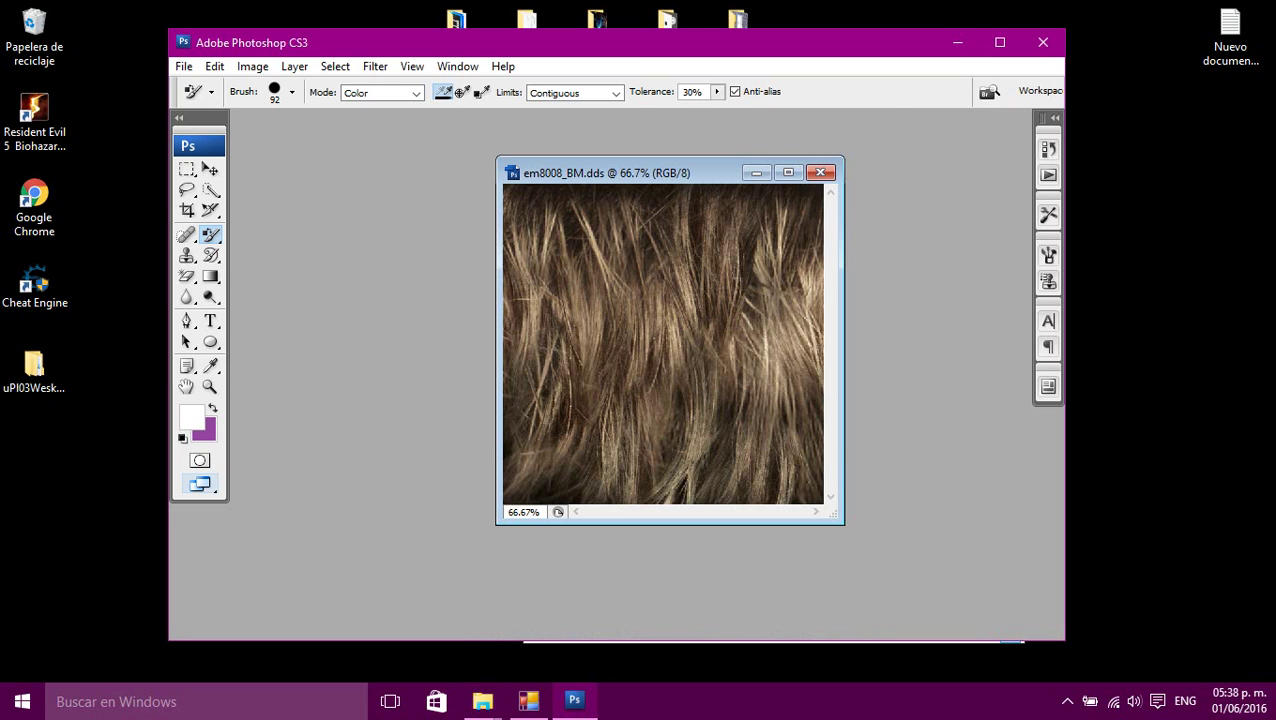
- Keep white (ffffff) as the foreground colour and paint the whole em8008_BM hair texture with Color Replacement to turn it grey
{"action": "left_click", "coordinate": [191, 417]}
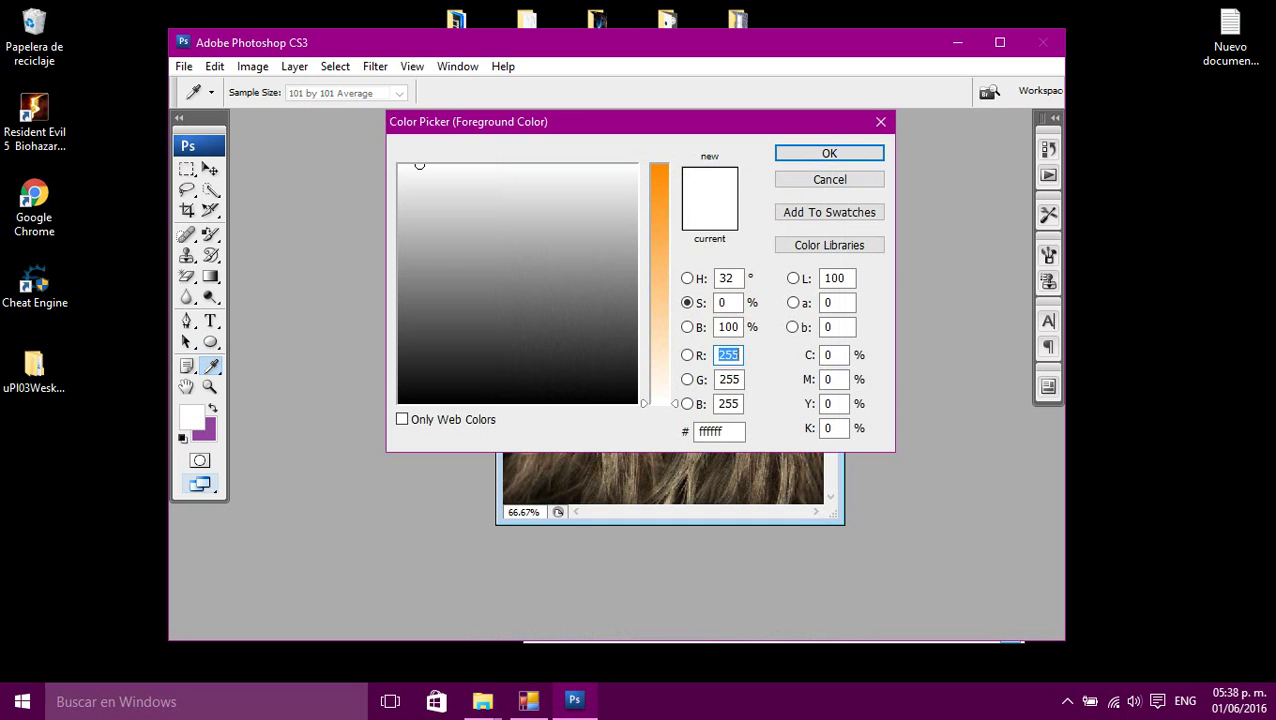
{"action": "key", "text": "Return"}
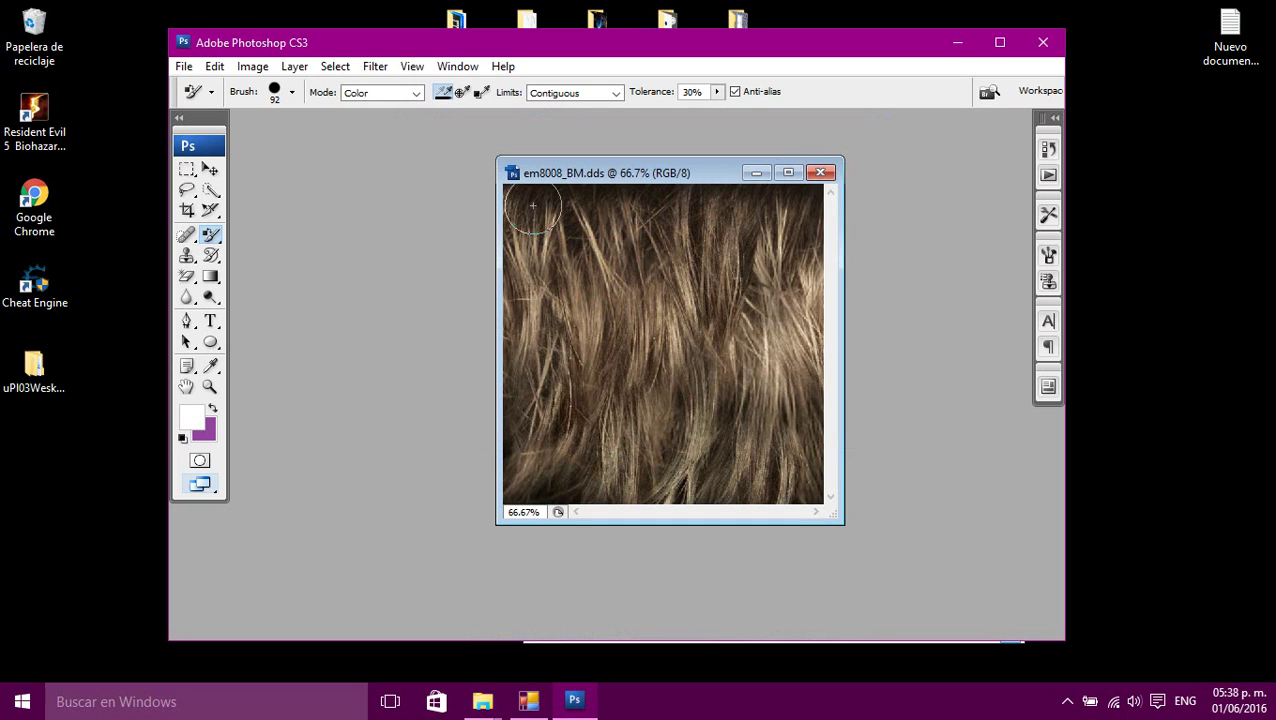
{"action": "mouse_move", "coordinate": [528, 206]}
{"action": "left_mouse_down"}
{"action": "mouse_move", "coordinate": [775, 214]}
{"action": "mouse_move", "coordinate": [808, 232]}
{"action": "mouse_move", "coordinate": [522, 250]}
{"action": "mouse_move", "coordinate": [546, 331]}
{"action": "mouse_move", "coordinate": [524, 485]}
{"action": "mouse_move", "coordinate": [620, 290]}
{"action": "left_mouse_up"}
{"action": "mouse_move", "coordinate": [560, 465]}
{"action": "left_mouse_down"}
{"action": "mouse_move", "coordinate": [580, 488]}
{"action": "mouse_move", "coordinate": [784, 463]}
{"action": "mouse_move", "coordinate": [745, 487]}
{"action": "mouse_move", "coordinate": [823, 480]}
{"action": "mouse_move", "coordinate": [799, 448]}
{"action": "mouse_move", "coordinate": [814, 228]}
{"action": "mouse_move", "coordinate": [787, 483]}
{"action": "mouse_move", "coordinate": [766, 400]}
{"action": "mouse_move", "coordinate": [763, 247]}
{"action": "mouse_move", "coordinate": [732, 396]}
{"action": "mouse_move", "coordinate": [704, 386]}
{"action": "mouse_move", "coordinate": [723, 263]}
{"action": "mouse_move", "coordinate": [664, 349]}
{"action": "mouse_move", "coordinate": [675, 370]}
{"action": "mouse_move", "coordinate": [688, 266]}
{"action": "mouse_move", "coordinate": [654, 458]}
{"action": "mouse_move", "coordinate": [688, 435]}
{"action": "left_mouse_up"}
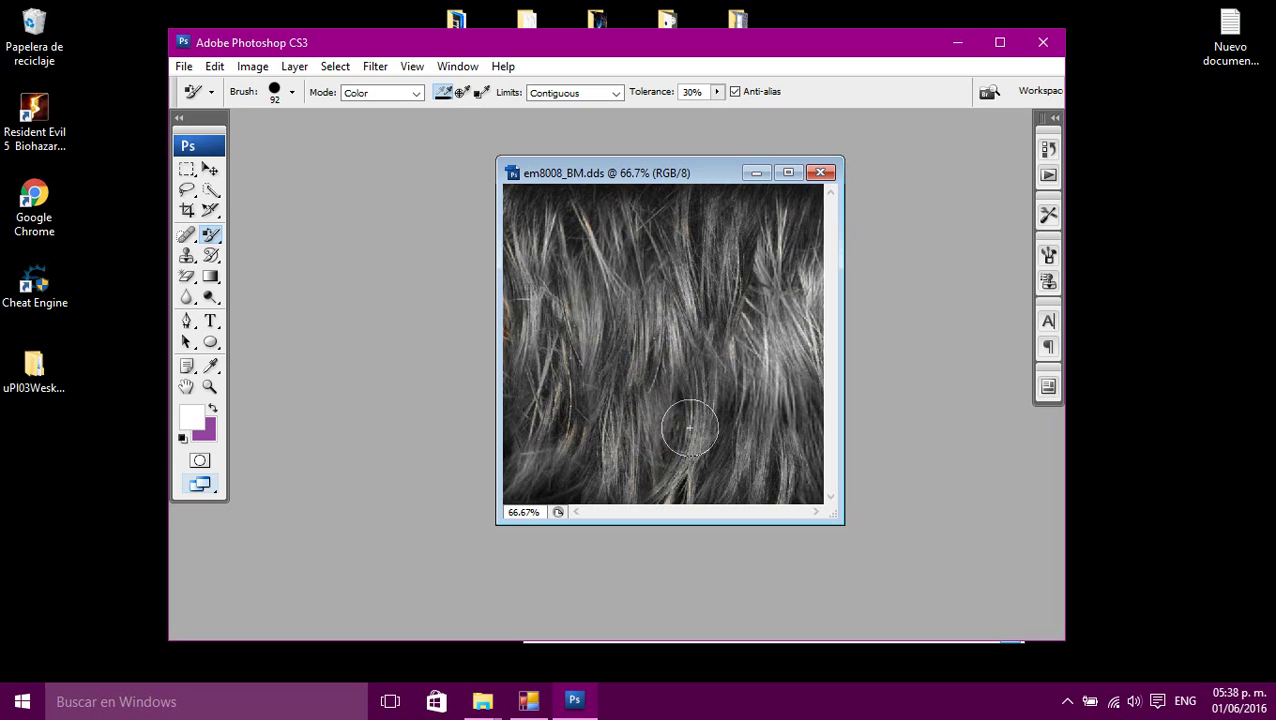
- Save the grey hair texture over the existing em8008_BM file in DDS format and close the image
{"action": "left_click", "coordinate": [184, 67]}
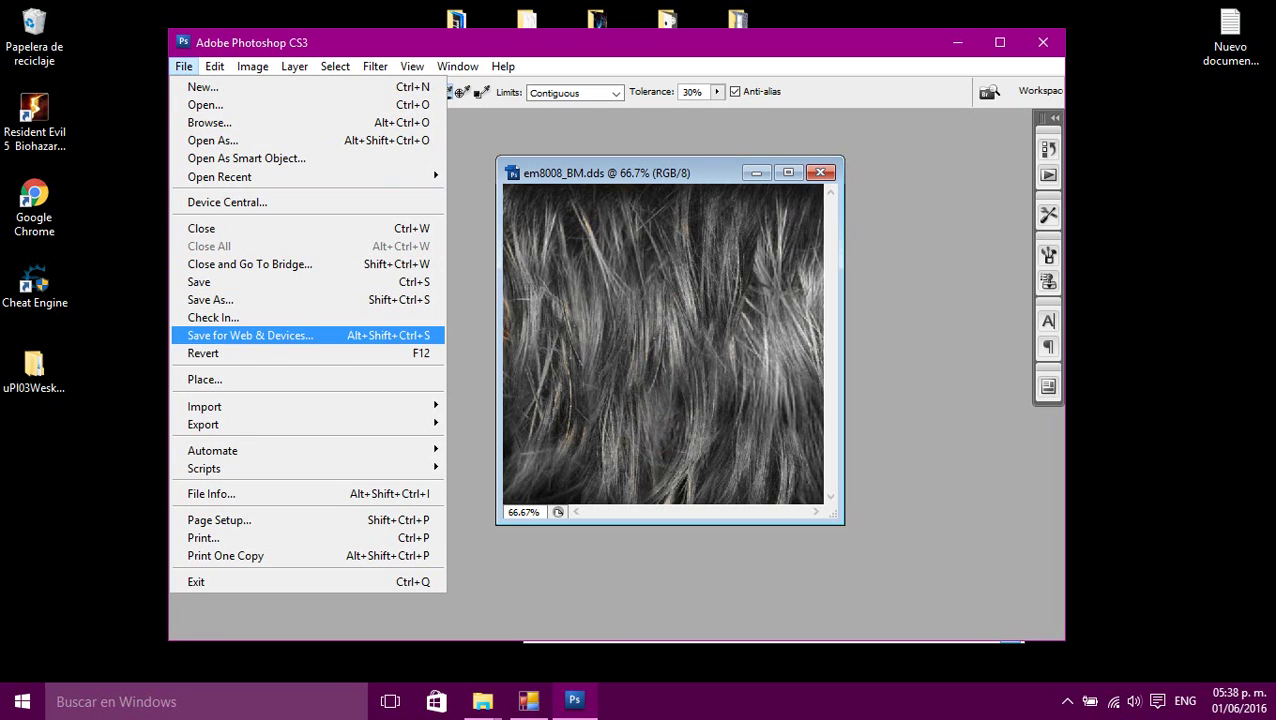
{"action": "left_click", "coordinate": [212, 300]}
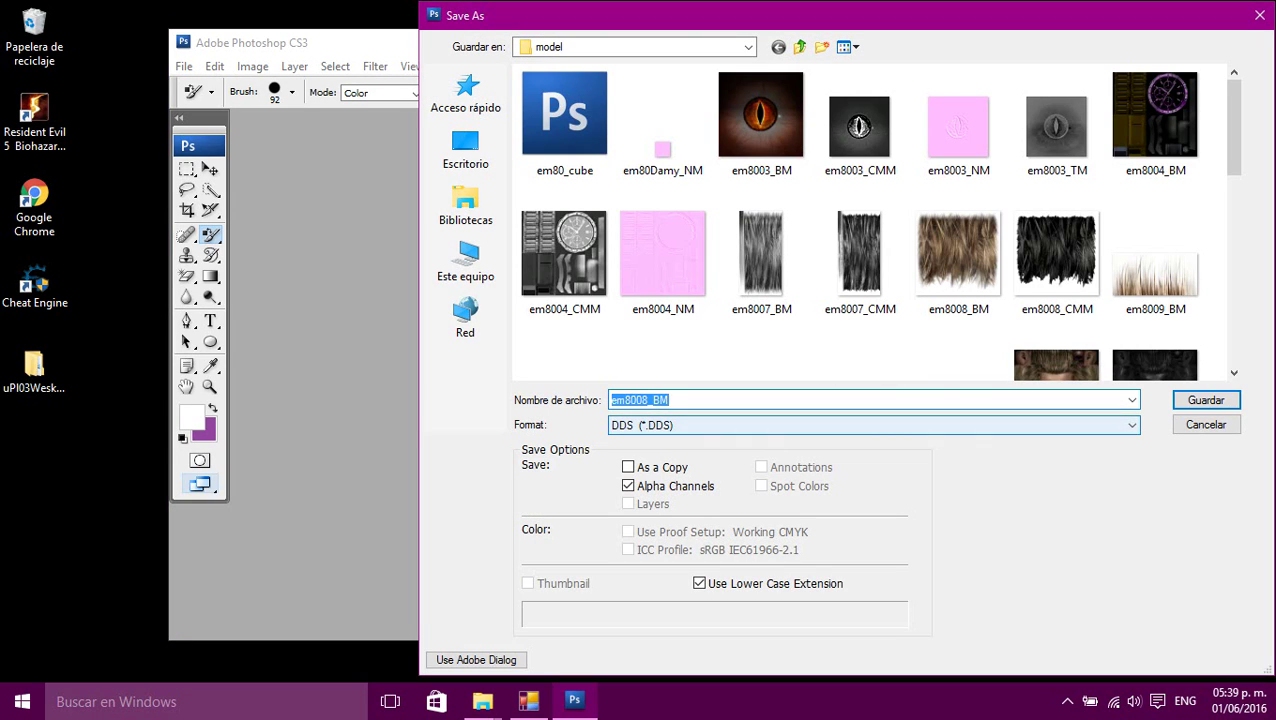
{"action": "key", "text": "Left"}
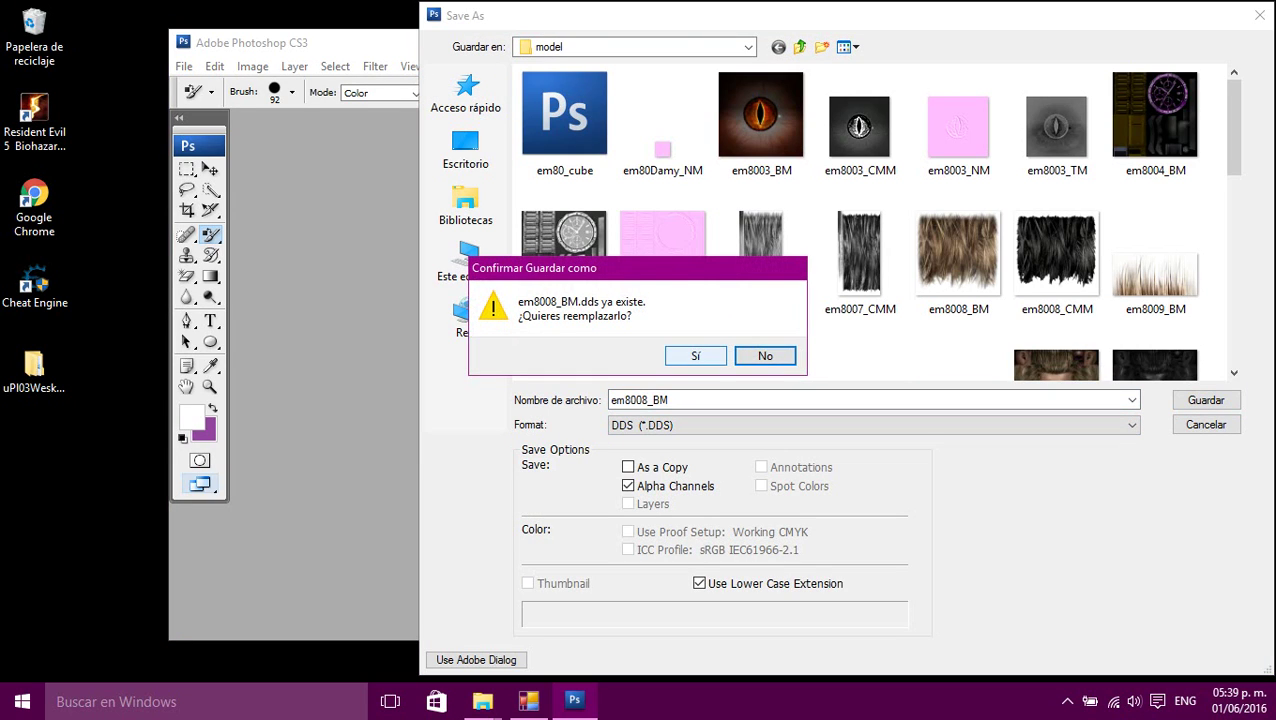
{"action": "key", "text": "Return"}
{"action": "key", "text": "Return"}
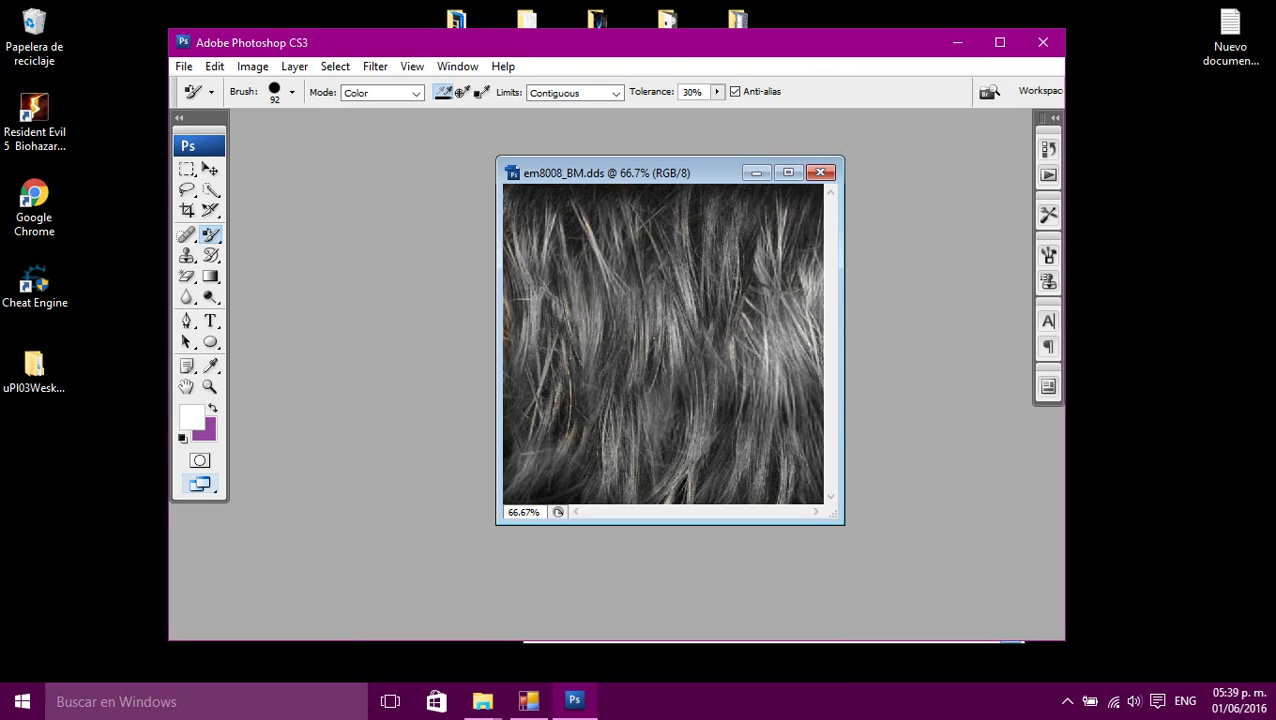
{"action": "left_click", "coordinate": [820, 172]}
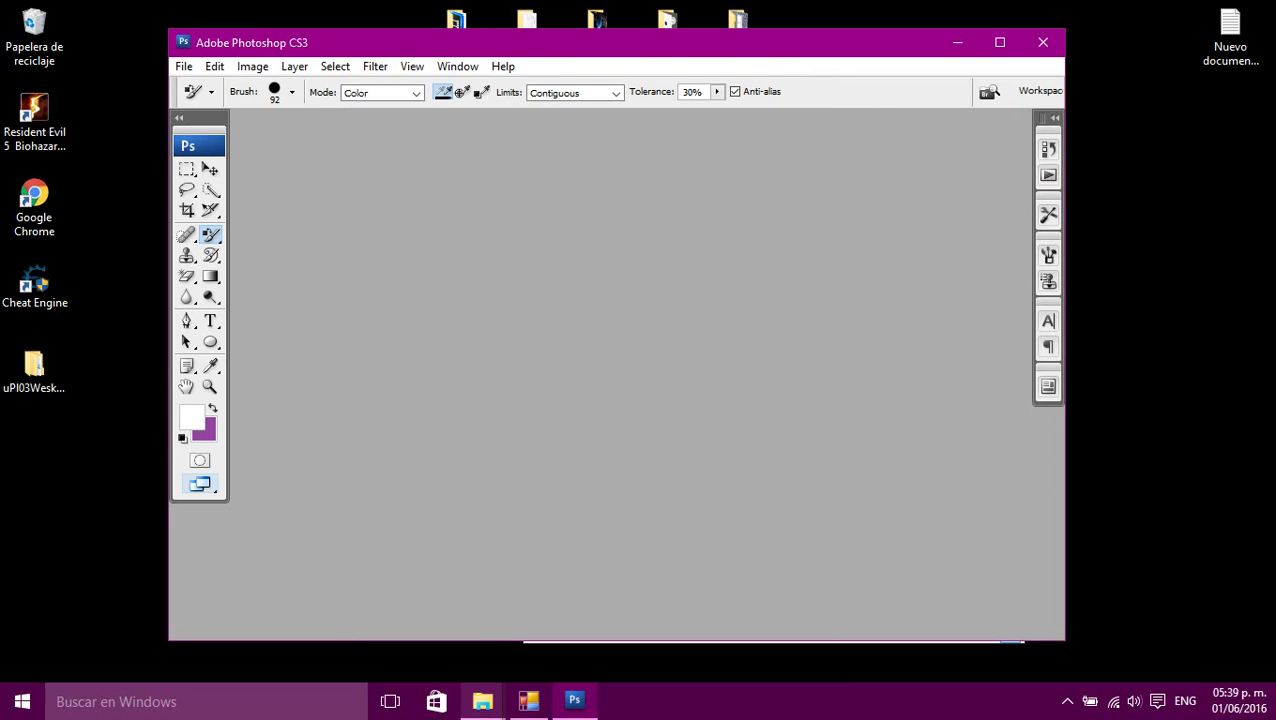
- Close the Tools folder window, open em8009_BM from the model folder for editing, and move its image window further into the workspace
{"action": "mouse_move", "coordinate": [482, 700]}
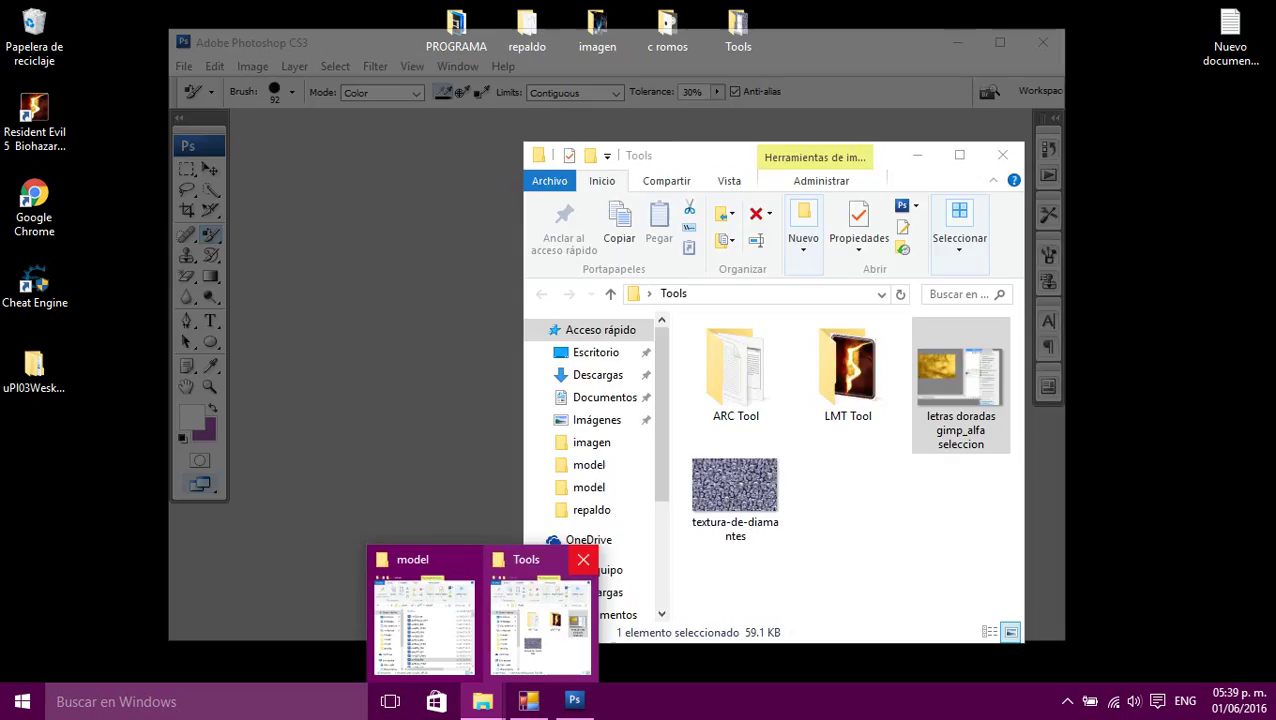
{"action": "left_click", "coordinate": [583, 559]}
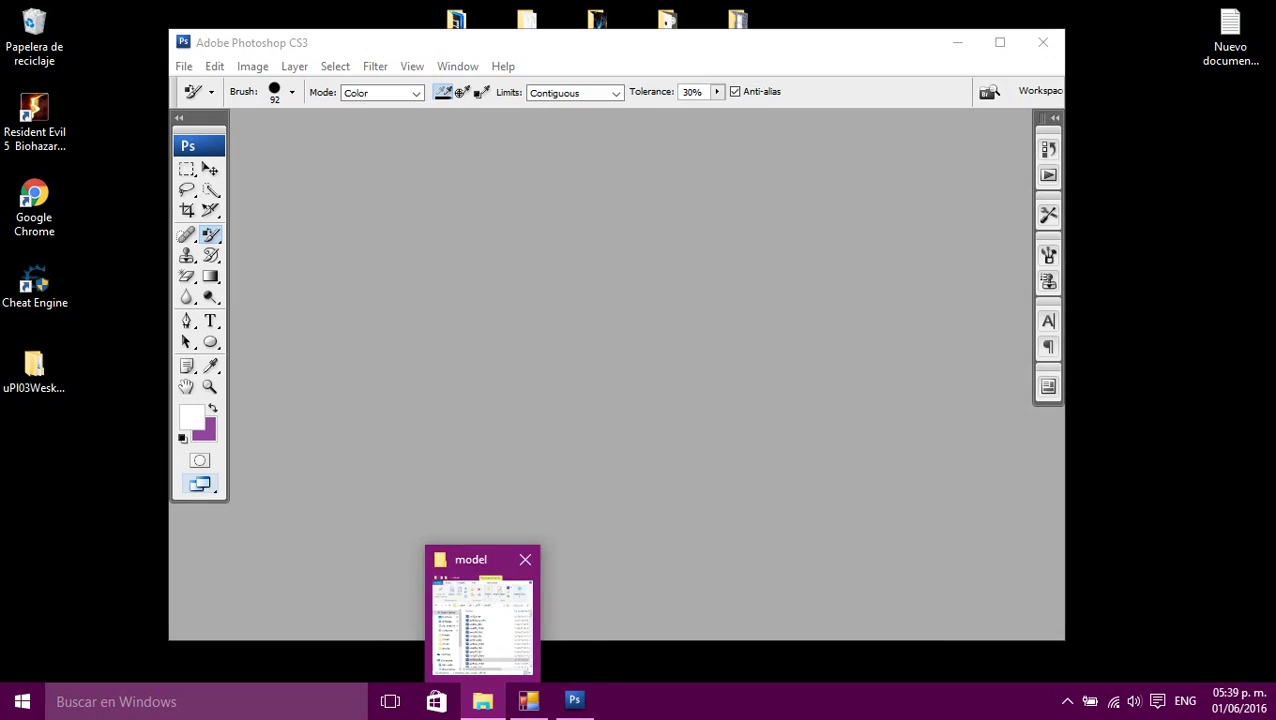
{"action": "left_click", "coordinate": [480, 615]}
{"action": "scroll", "coordinate": [700, 537], "scroll_direction": "down", "scroll_amount": 1}
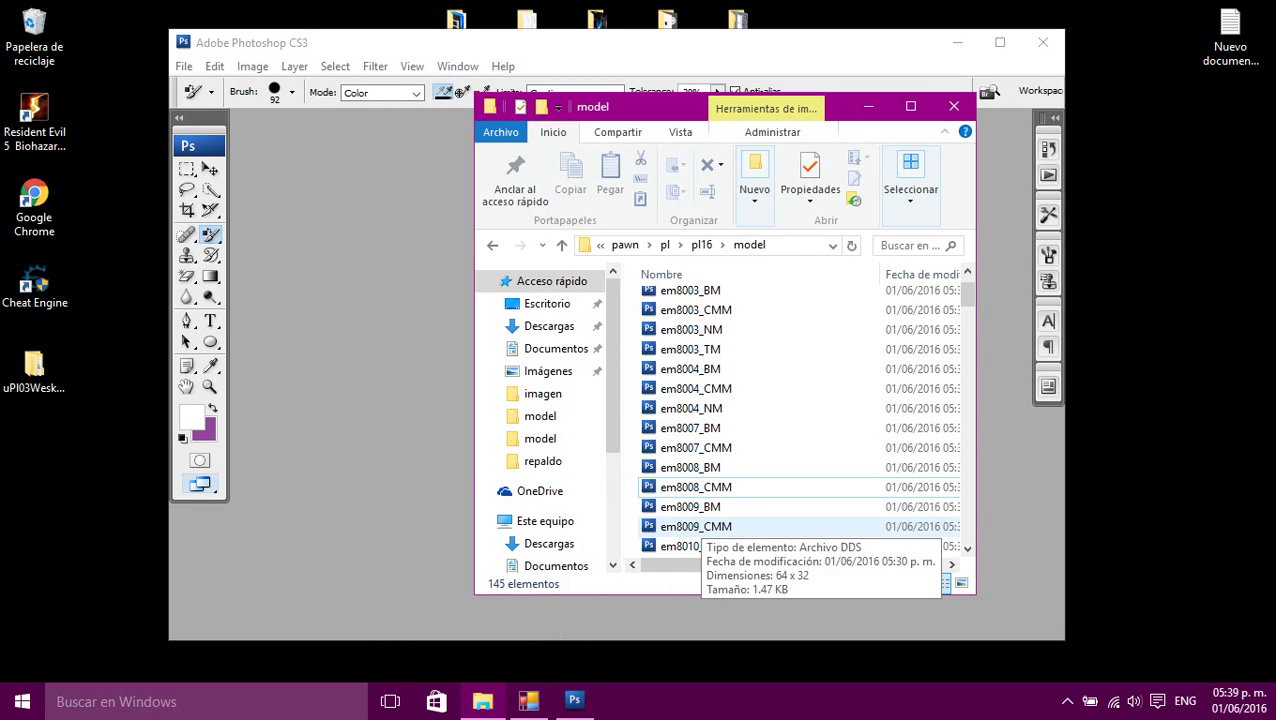
{"action": "left_click", "coordinate": [692, 507]}
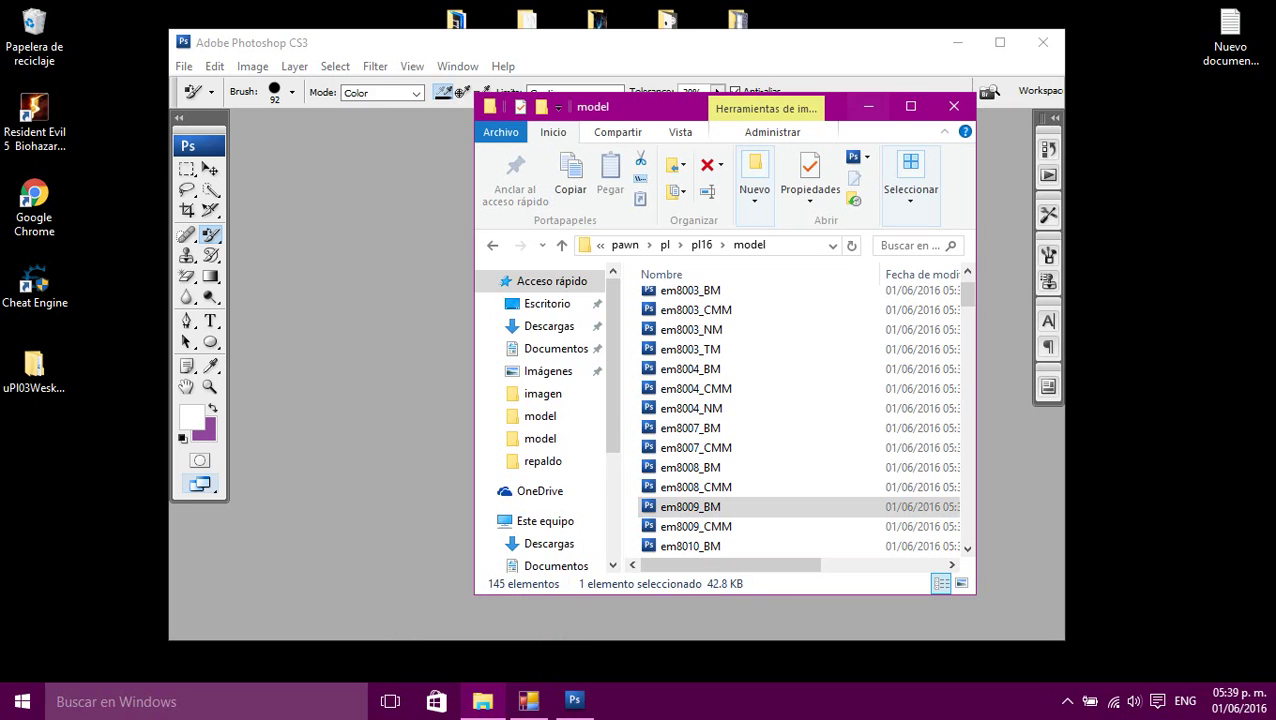
{"action": "left_click", "coordinate": [868, 106]}
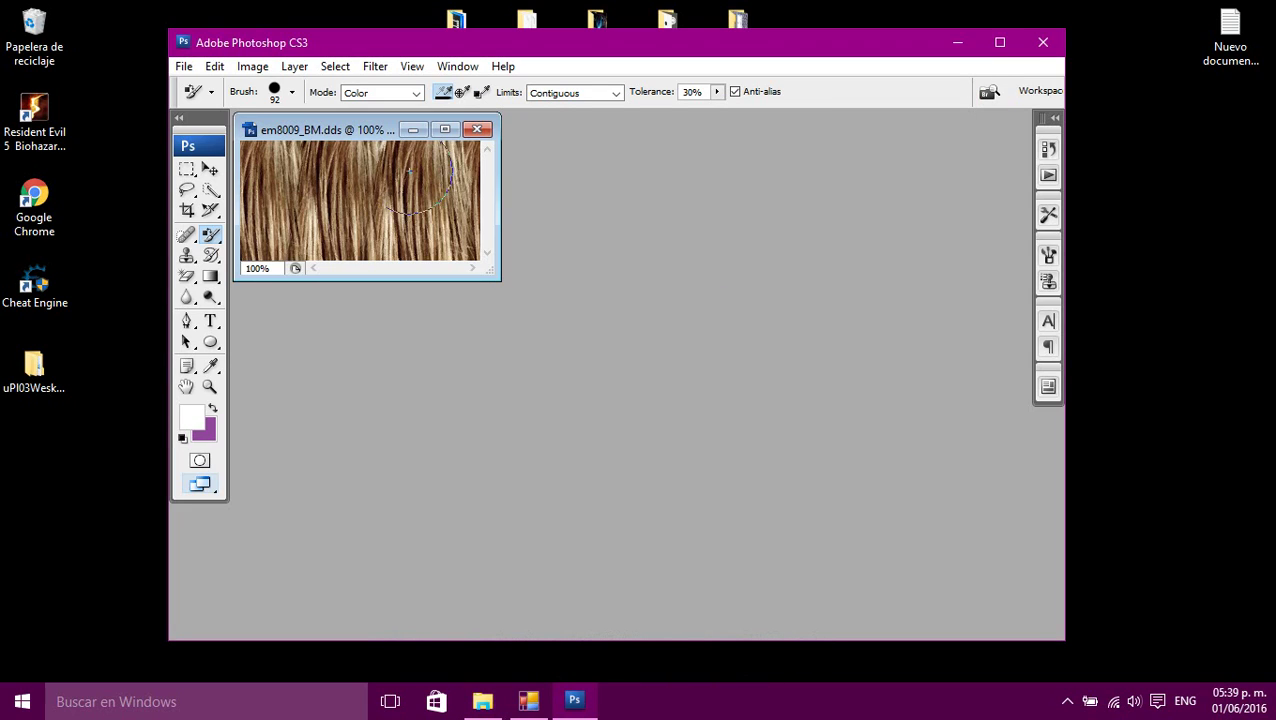
{"action": "left_click_drag", "start_coordinate": [355, 131], "coordinate": [477, 200]}
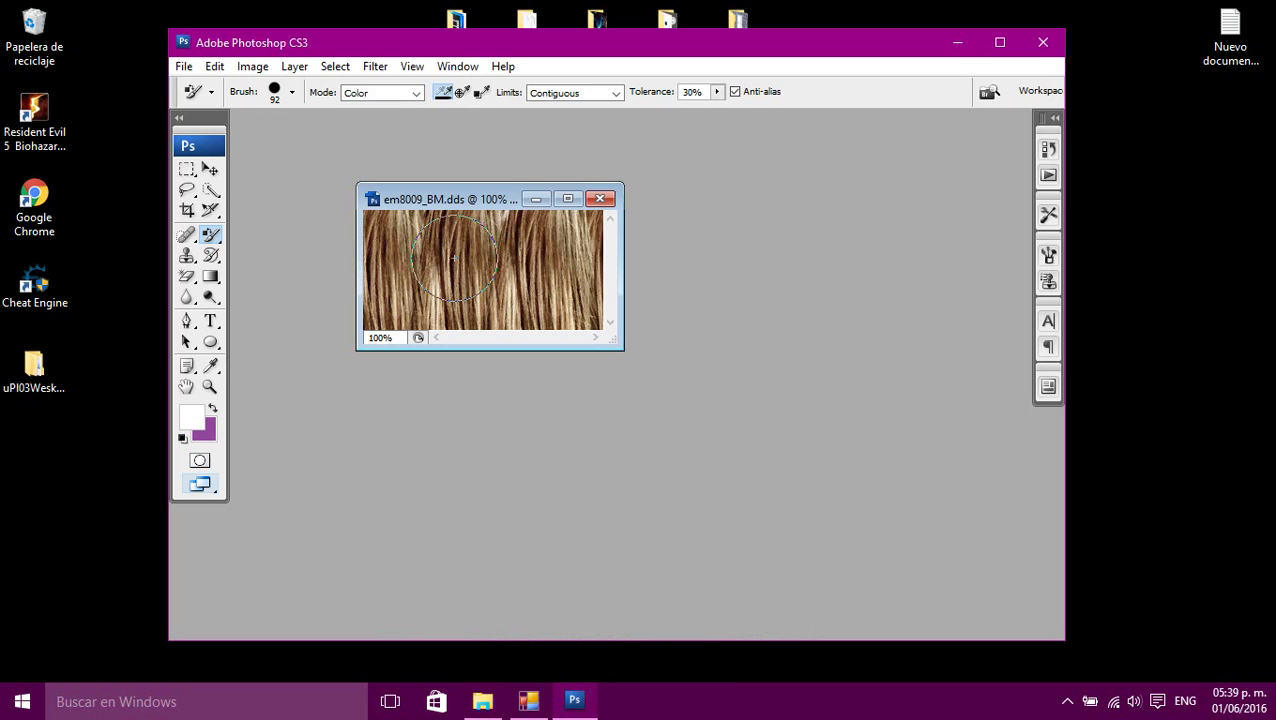
- Paint over the whole em8009_BM hair texture with white using Color Replacement to turn the brown strands grey
{"action": "left_click", "coordinate": [485, 284]}
{"action": "left_click", "coordinate": [589, 302]}
{"action": "mouse_move", "coordinate": [510, 270]}
{"action": "left_mouse_down"}
{"action": "mouse_move", "coordinate": [470, 312]}
{"action": "mouse_move", "coordinate": [420, 250]}
{"action": "mouse_move", "coordinate": [550, 255]}
{"action": "mouse_move", "coordinate": [549, 316]}
{"action": "mouse_move", "coordinate": [590, 290]}
{"action": "mouse_move", "coordinate": [390, 295]}
{"action": "mouse_move", "coordinate": [481, 310]}
{"action": "mouse_move", "coordinate": [538, 215]}
{"action": "mouse_move", "coordinate": [466, 220]}
{"action": "mouse_move", "coordinate": [500, 218]}
{"action": "mouse_move", "coordinate": [480, 240]}
{"action": "left_mouse_up"}
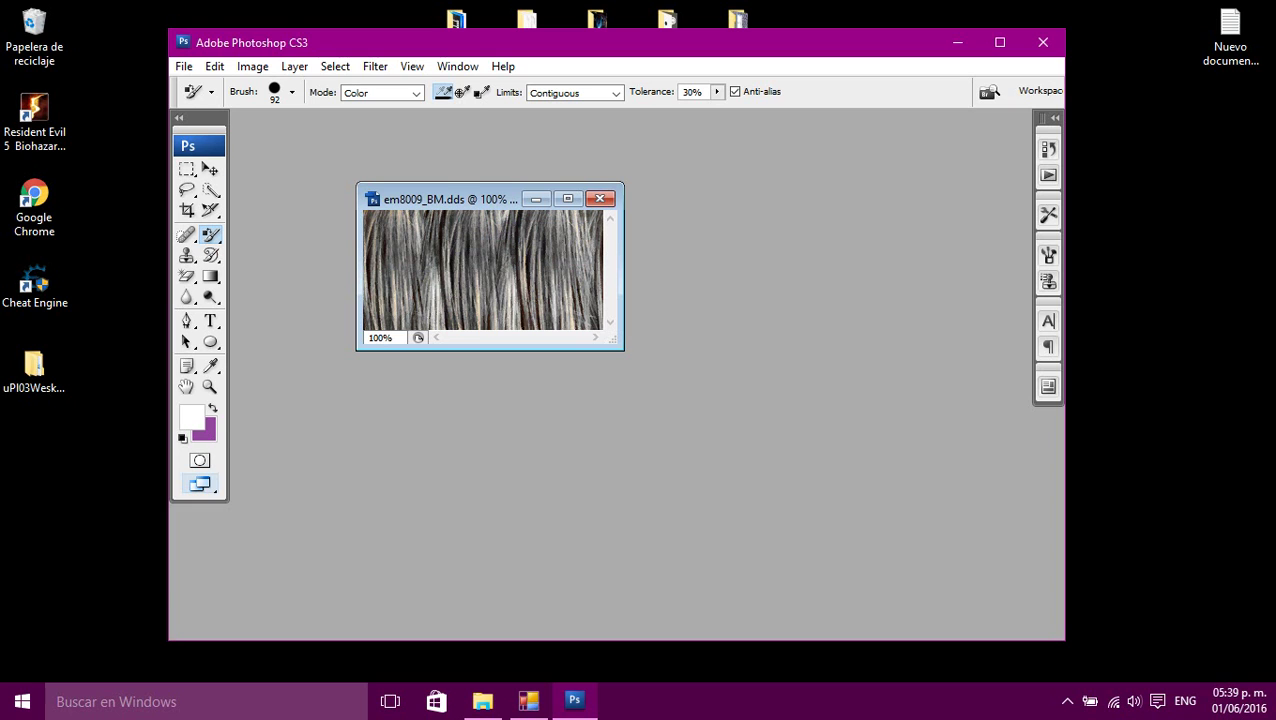
- Save the texture over the existing em8009_BM file as DDS with DXT5 (Interpolated Alpha) and close the image
{"action": "left_click", "coordinate": [184, 66]}
{"action": "left_click", "coordinate": [200, 298]}
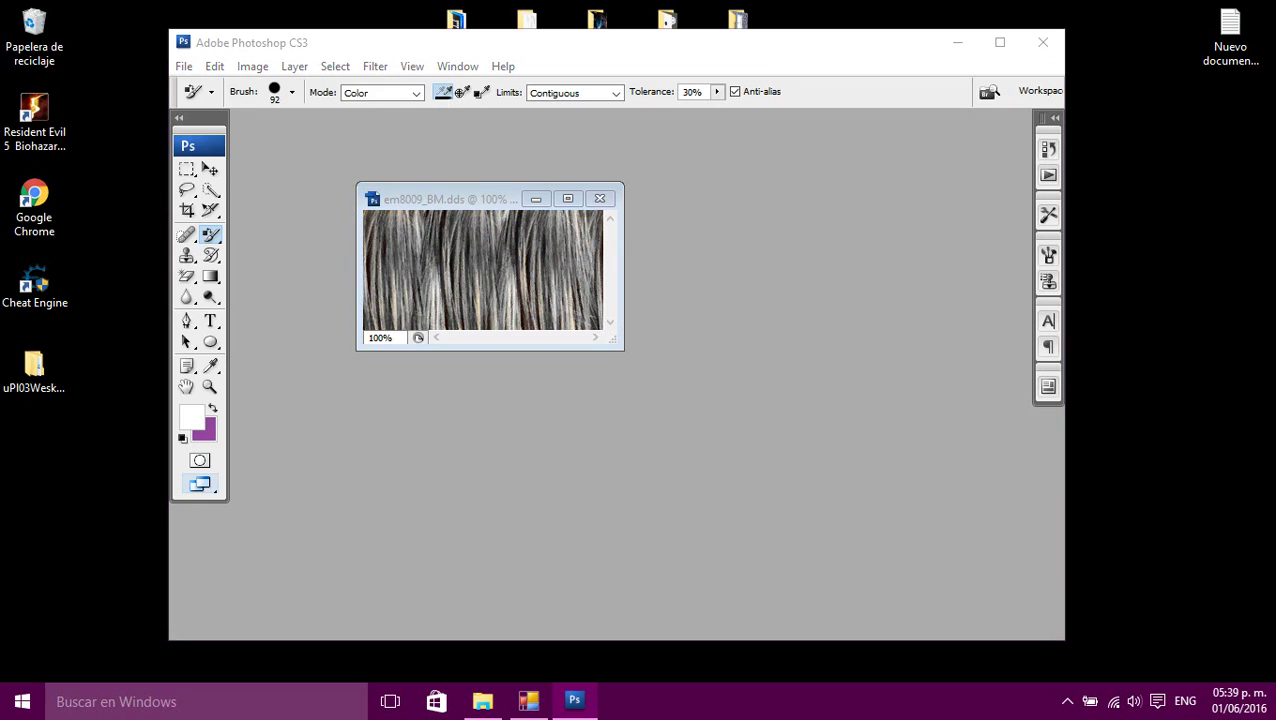
{"action": "key", "text": "Return"}
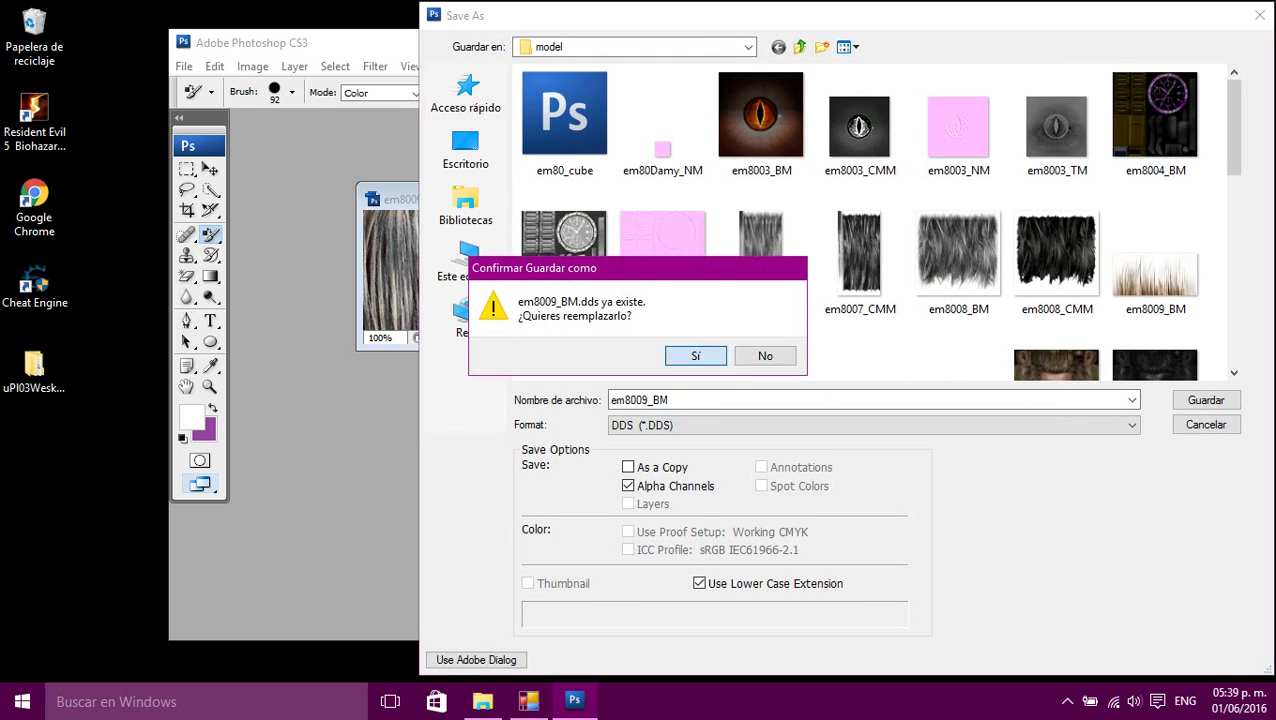
{"action": "key", "text": "Return"}
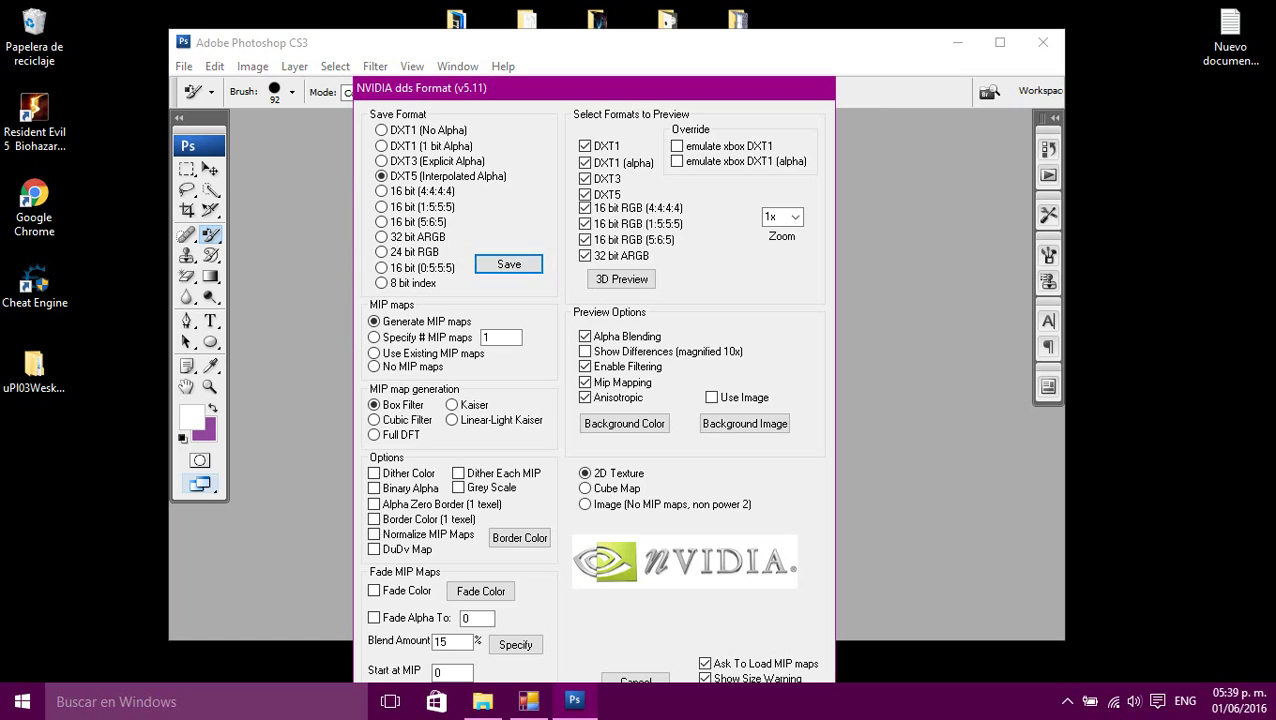
{"action": "key", "text": "Return"}
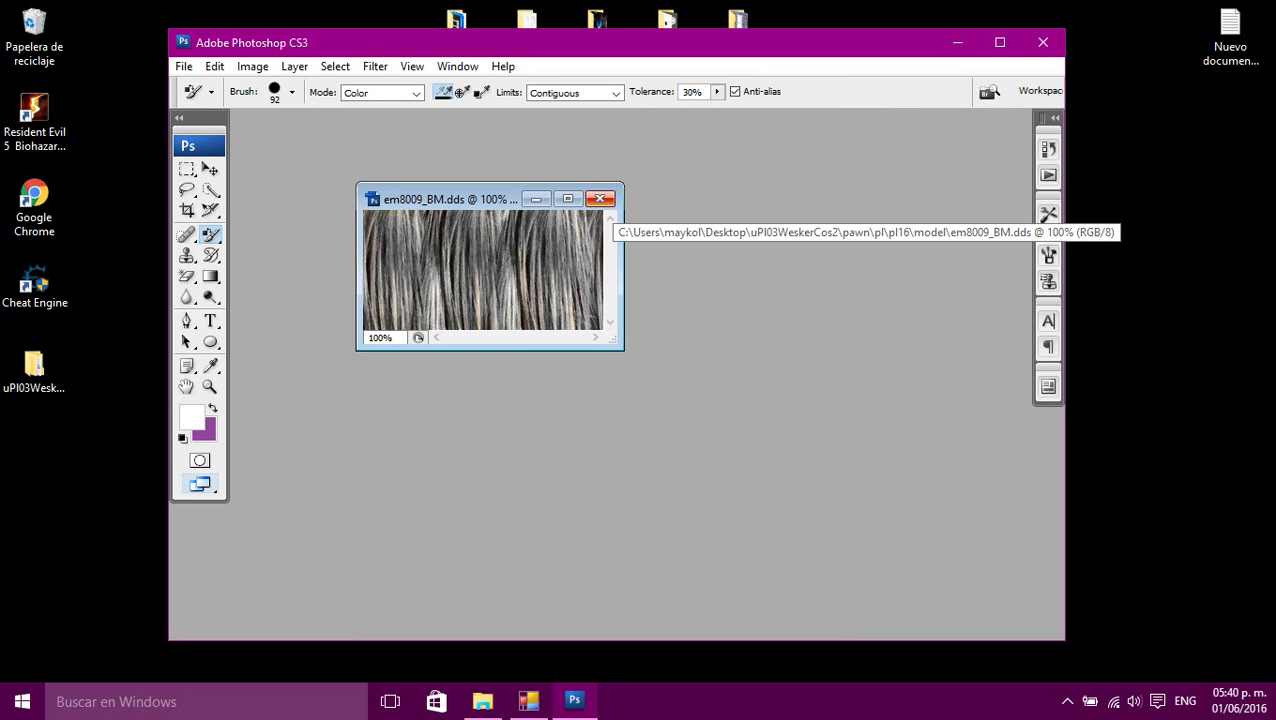
{"action": "key", "text": "ctrl+w"}
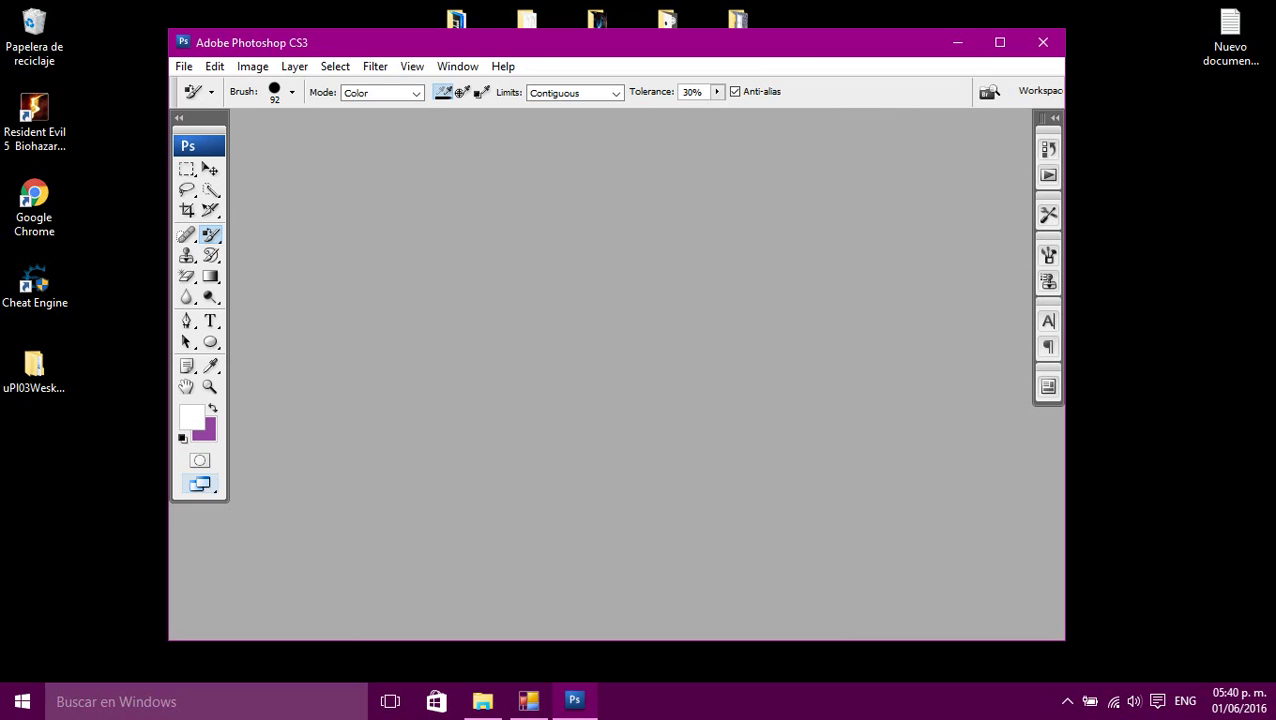
- Open em8010_BM from the model folder and paint its blond hair texture with white using Color Replacement
{"action": "left_click", "coordinate": [482, 700]}
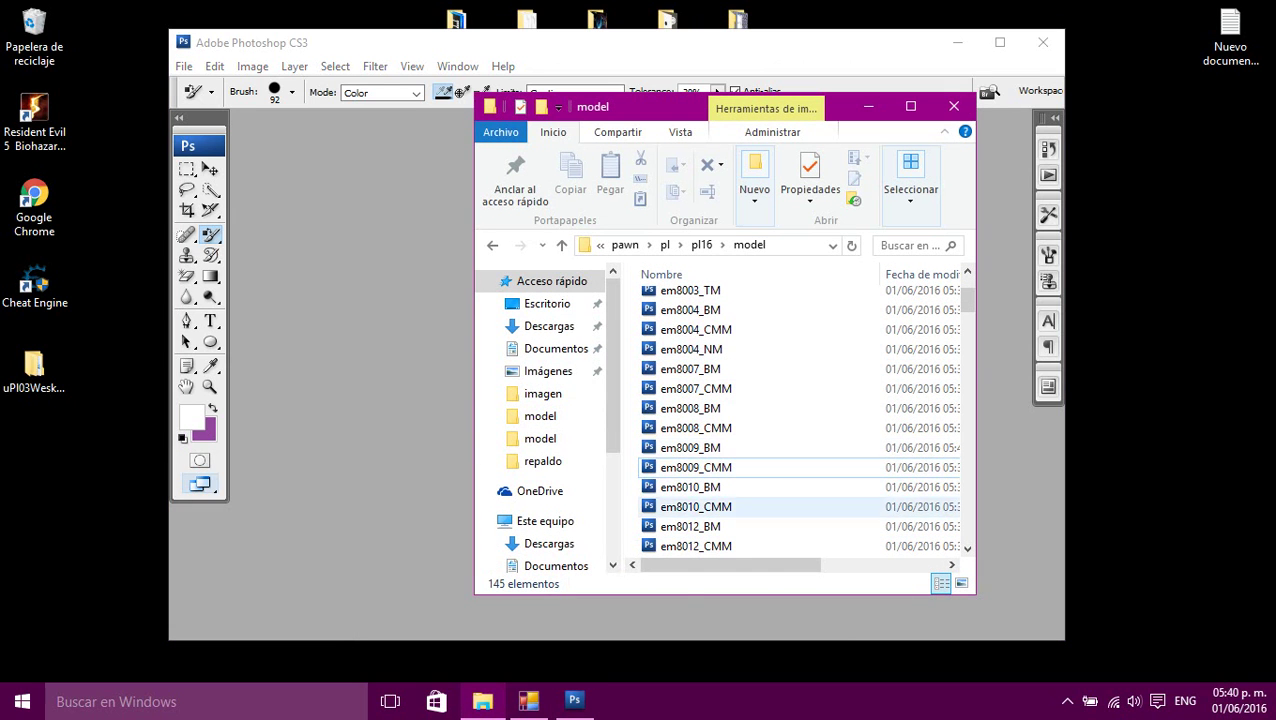
{"action": "left_click", "coordinate": [692, 488]}
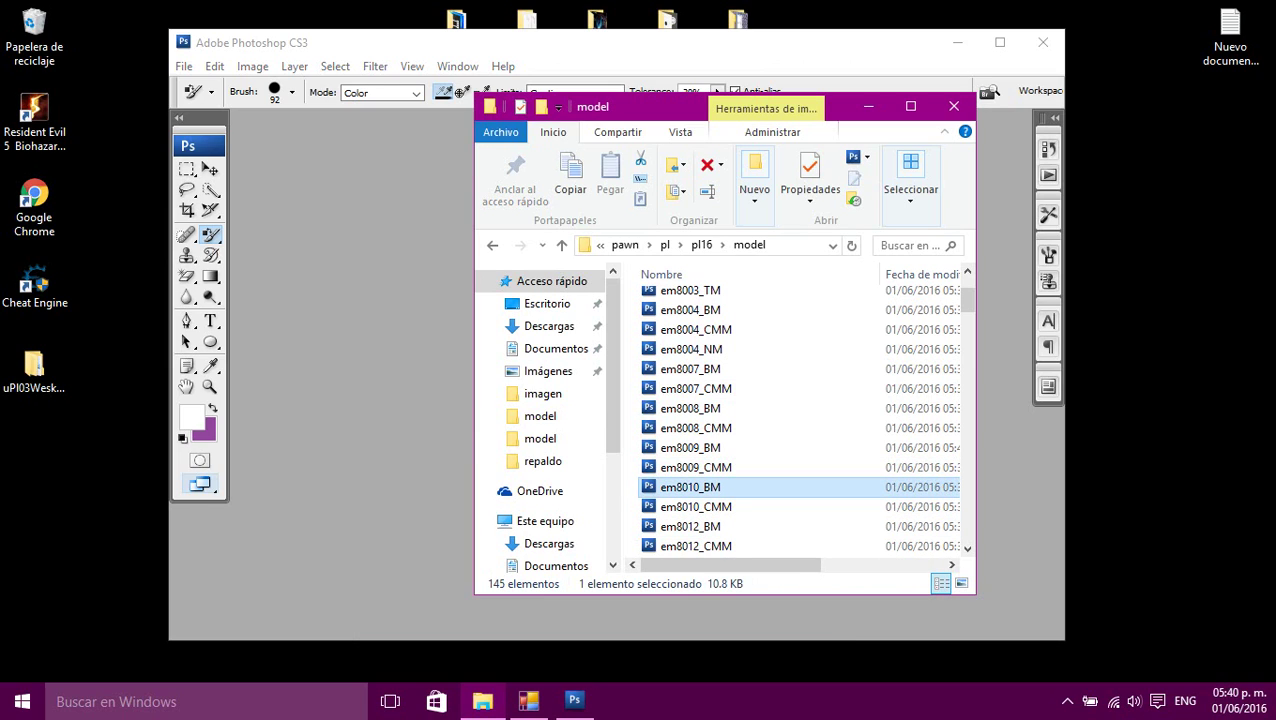
{"action": "double_click", "coordinate": [692, 488]}
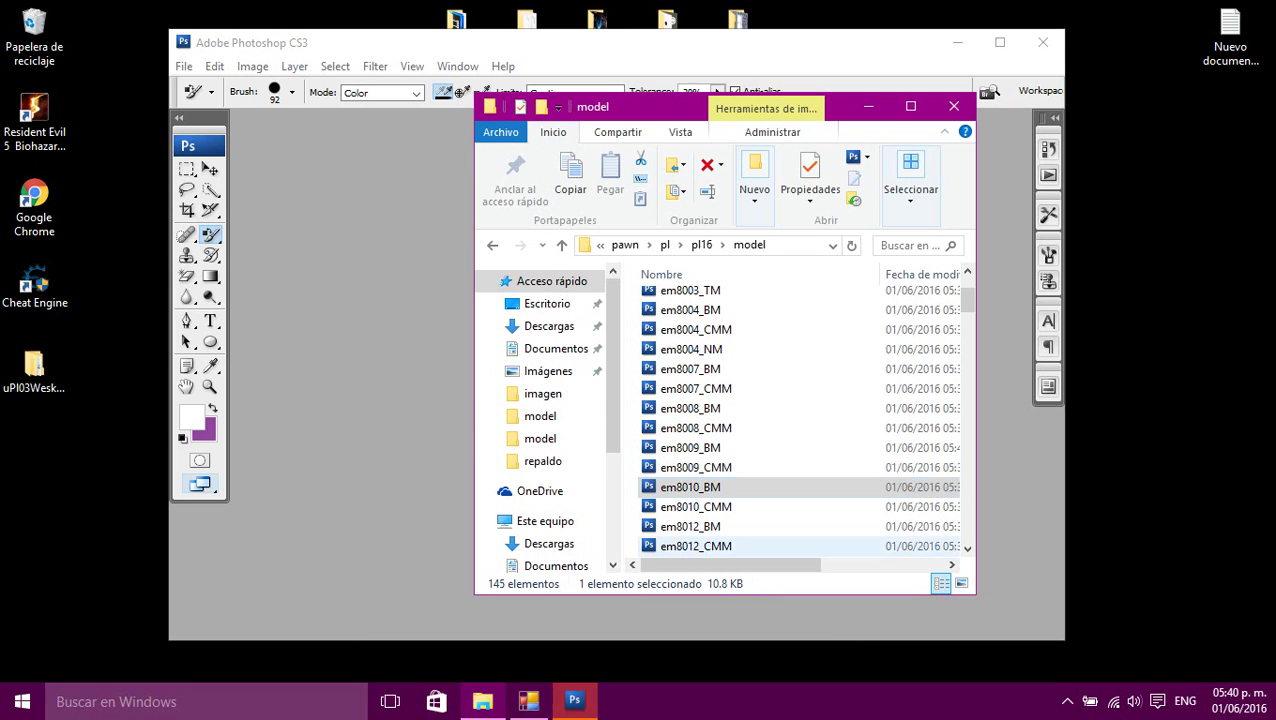
{"action": "left_click", "coordinate": [868, 106]}
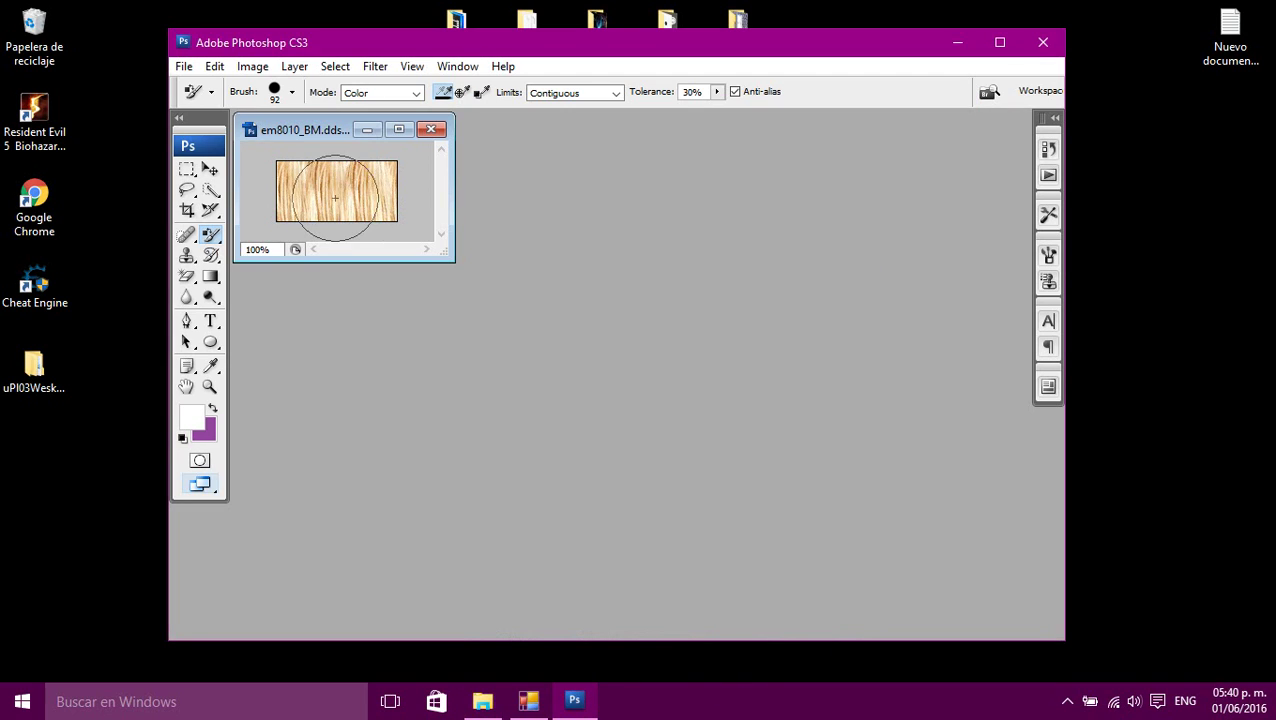
{"action": "mouse_move", "coordinate": [315, 190]}
{"action": "left_mouse_down"}
{"action": "mouse_move", "coordinate": [381, 186]}
{"action": "mouse_move", "coordinate": [339, 214]}
{"action": "mouse_move", "coordinate": [295, 205]}
{"action": "mouse_move", "coordinate": [286, 177]}
{"action": "mouse_move", "coordinate": [391, 186]}
{"action": "mouse_move", "coordinate": [381, 153]}
{"action": "mouse_move", "coordinate": [294, 204]}
{"action": "mouse_move", "coordinate": [413, 221]}
{"action": "mouse_move", "coordinate": [335, 177]}
{"action": "left_mouse_up"}
- Save the texture over the existing em8010_BM file as DDS with DXT5 (Interpolated Alpha) and close the image
{"action": "left_click", "coordinate": [184, 66]}
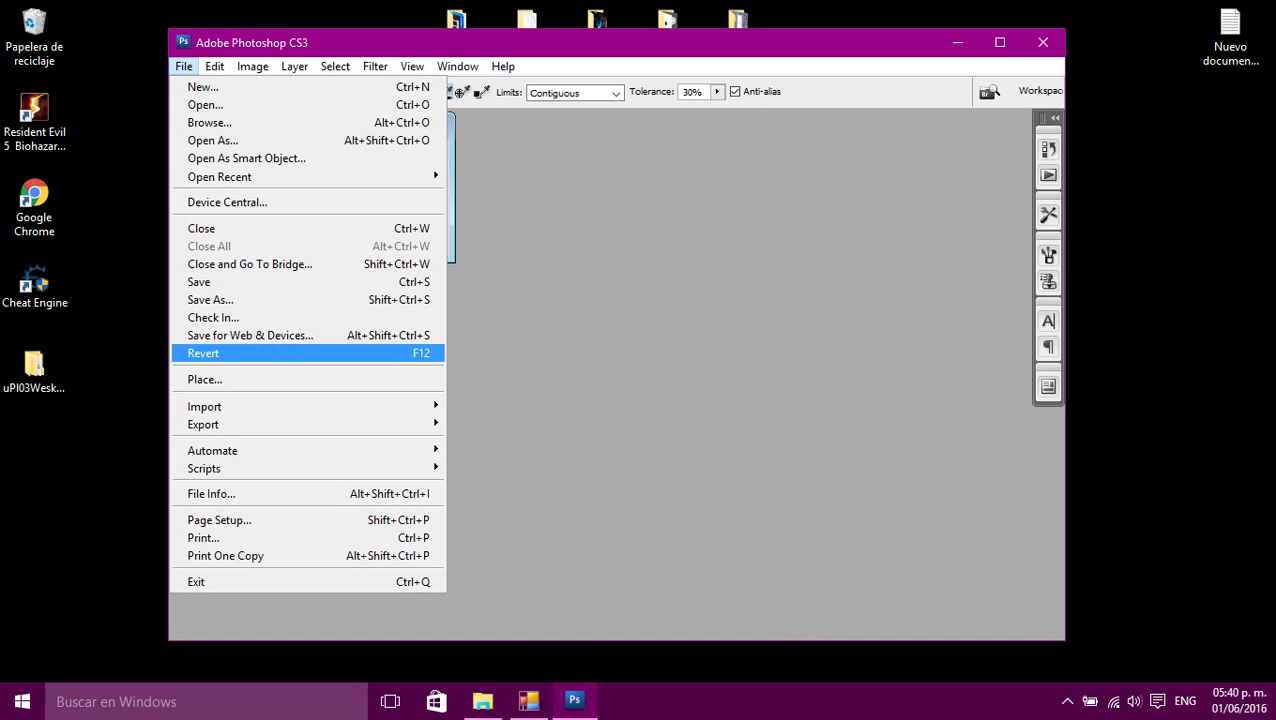
{"action": "left_click", "coordinate": [210, 299]}
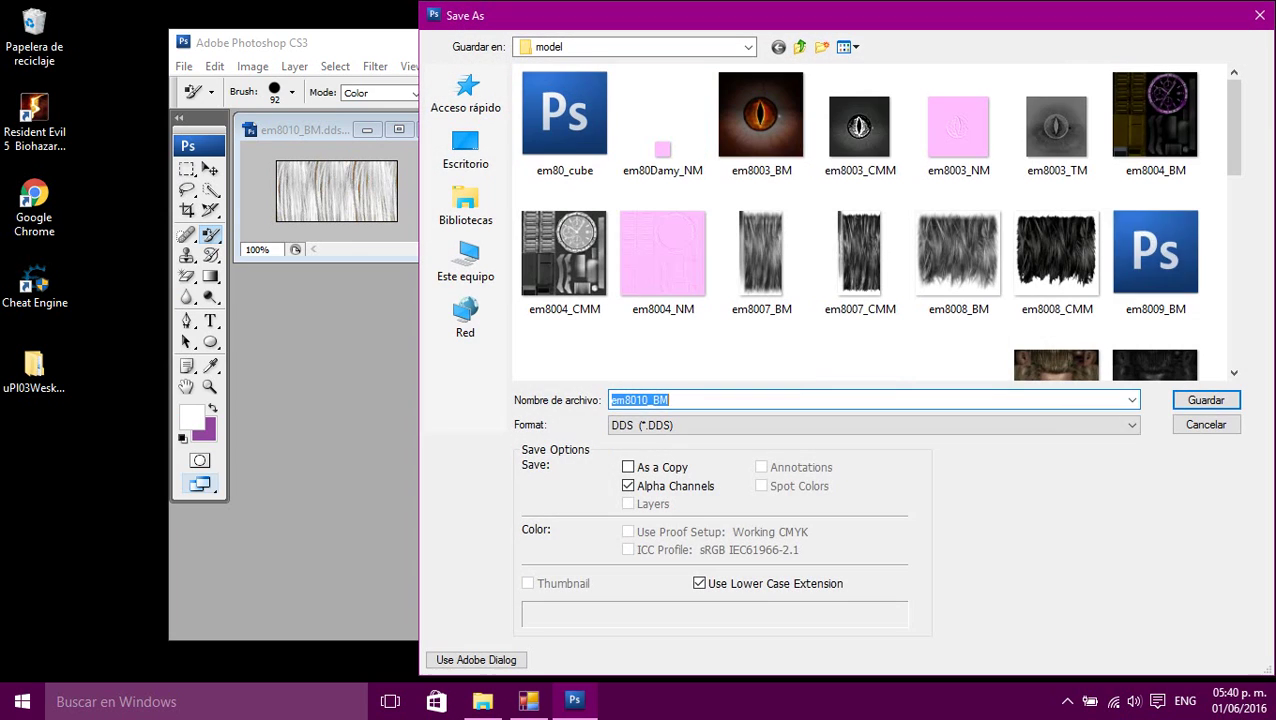
{"action": "left_click", "coordinate": [1205, 400]}
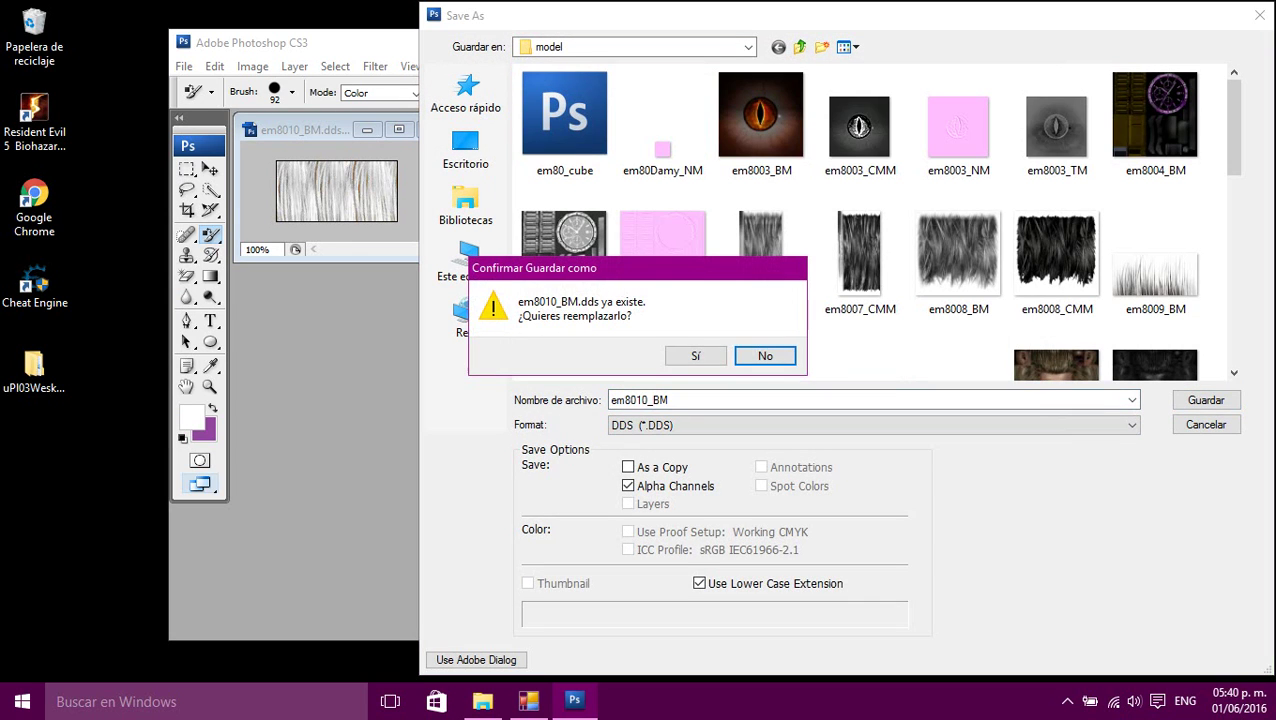
{"action": "left_click", "coordinate": [696, 356]}
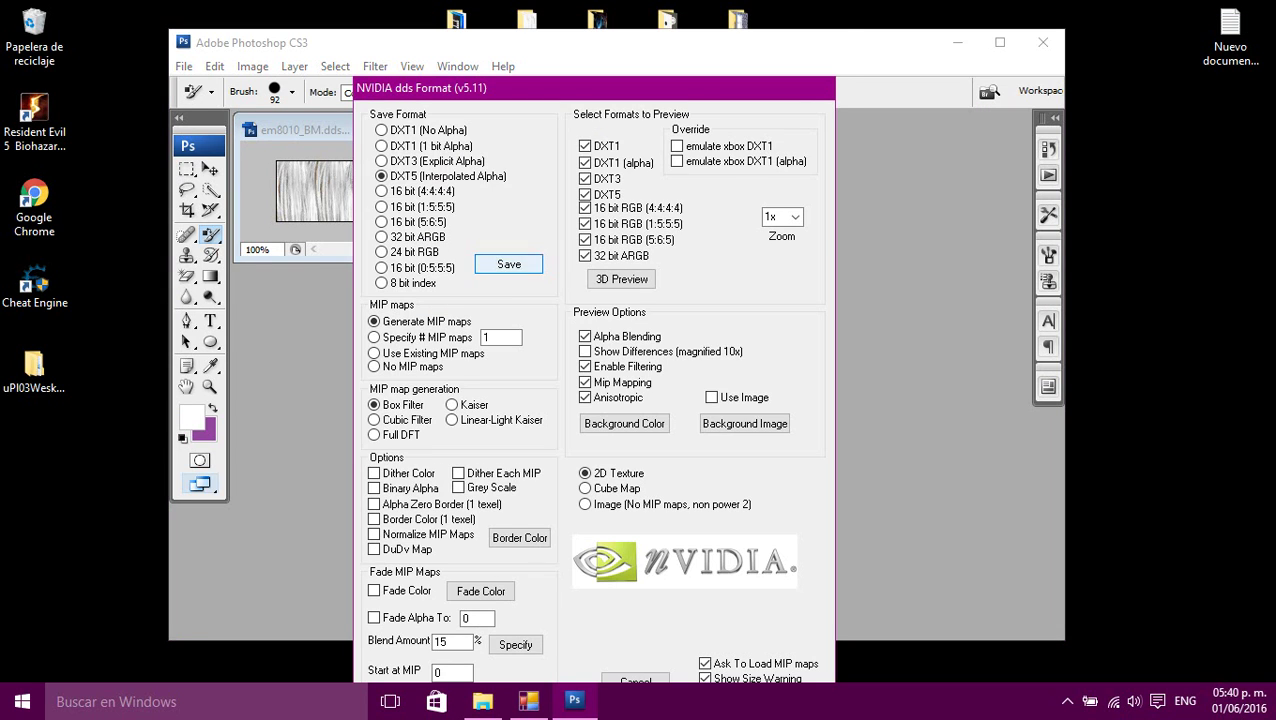
{"action": "left_click", "coordinate": [508, 264]}
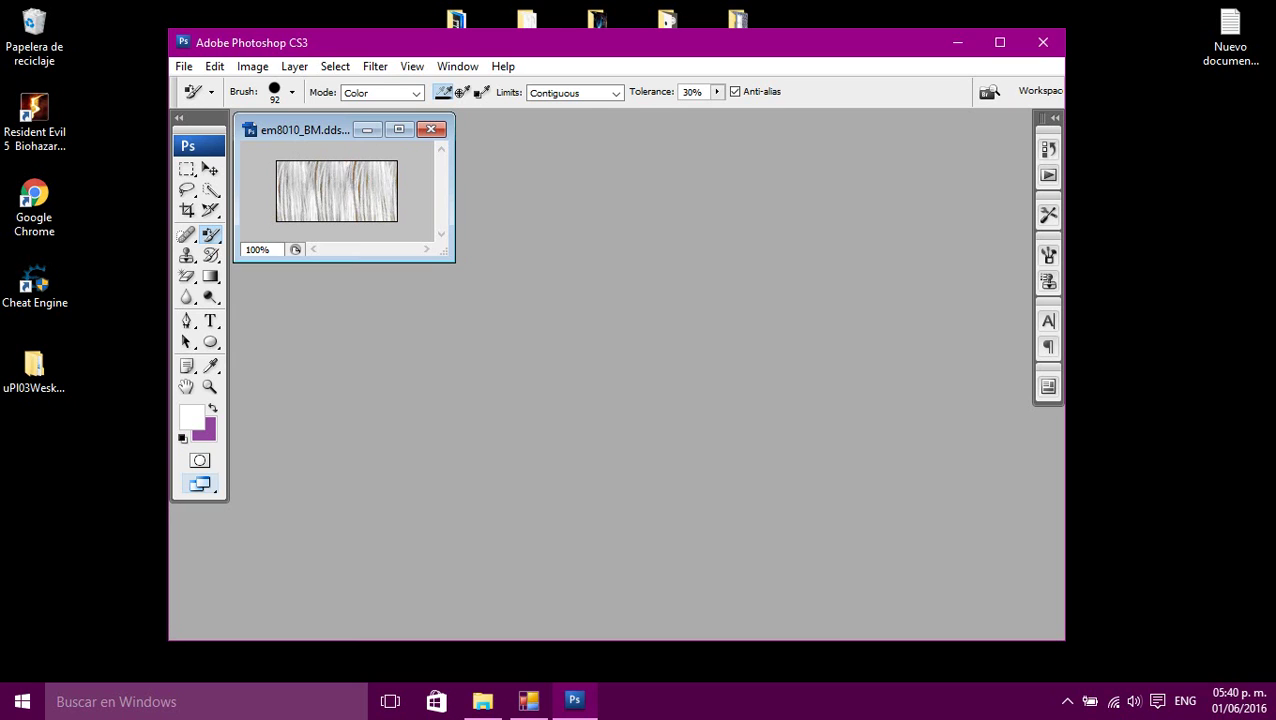
{"action": "left_click", "coordinate": [431, 129]}
- Open em8012_BM from the model folder to check its colour, and close the image without editing it
{"action": "left_click", "coordinate": [482, 700]}
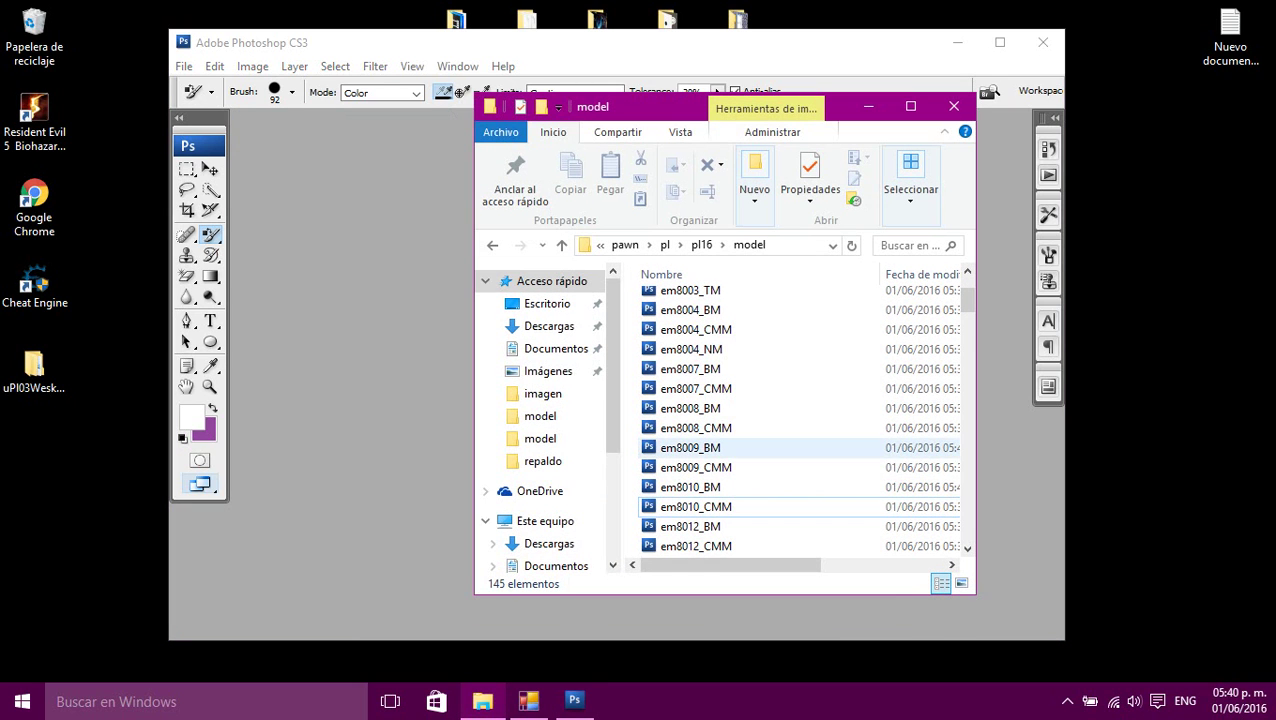
{"action": "scroll", "coordinate": [702, 524], "scroll_direction": "down", "scroll_amount": 1}
{"action": "left_click", "coordinate": [695, 467]}
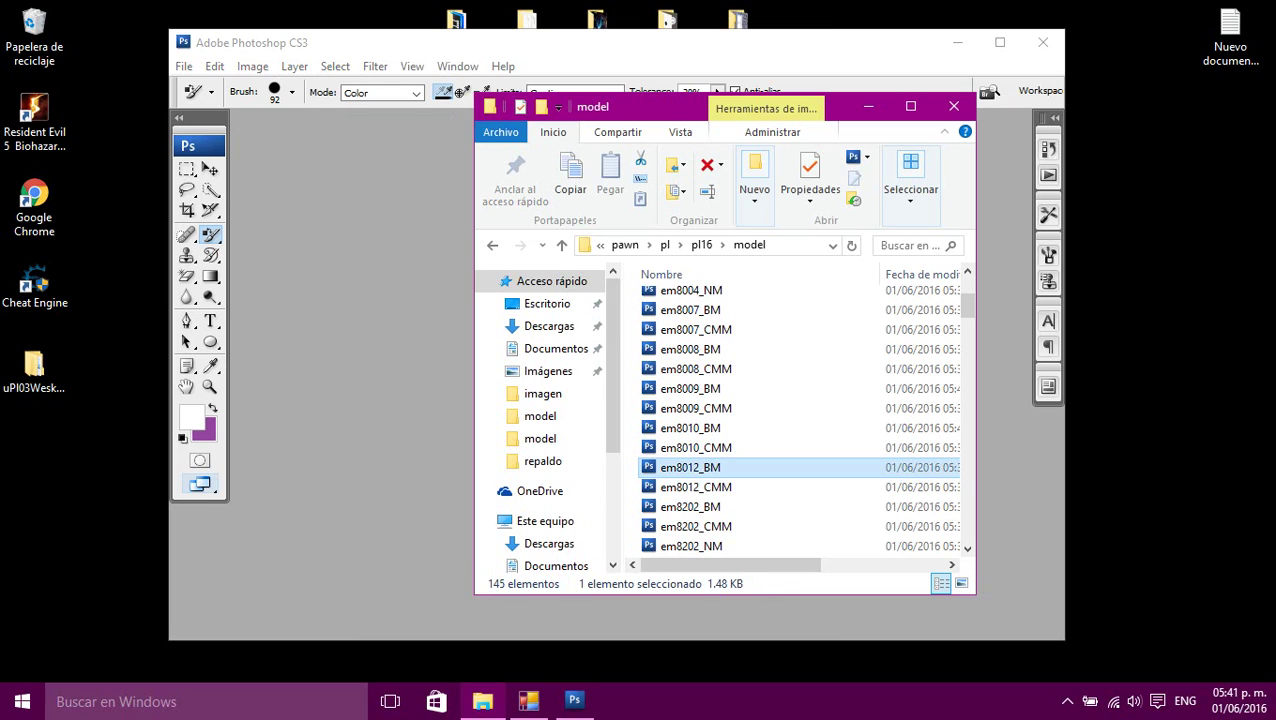
{"action": "double_click", "coordinate": [695, 467]}
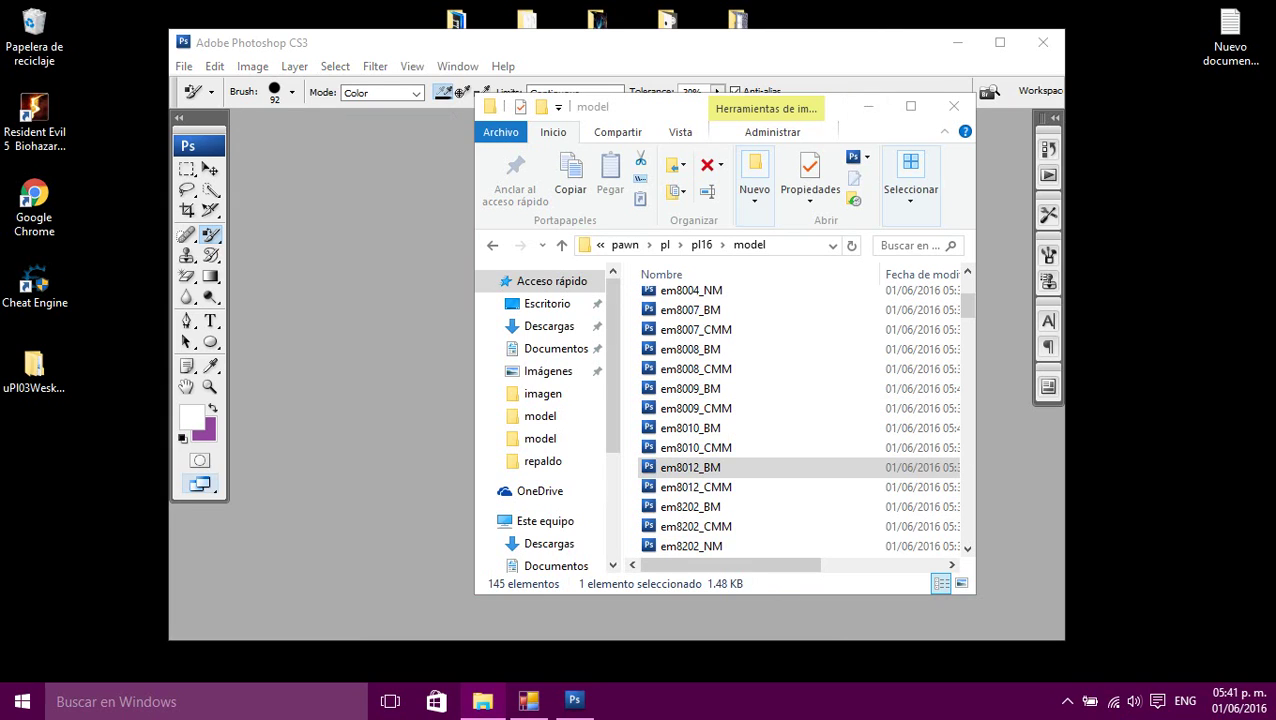
{"action": "left_click", "coordinate": [1067, 701]}
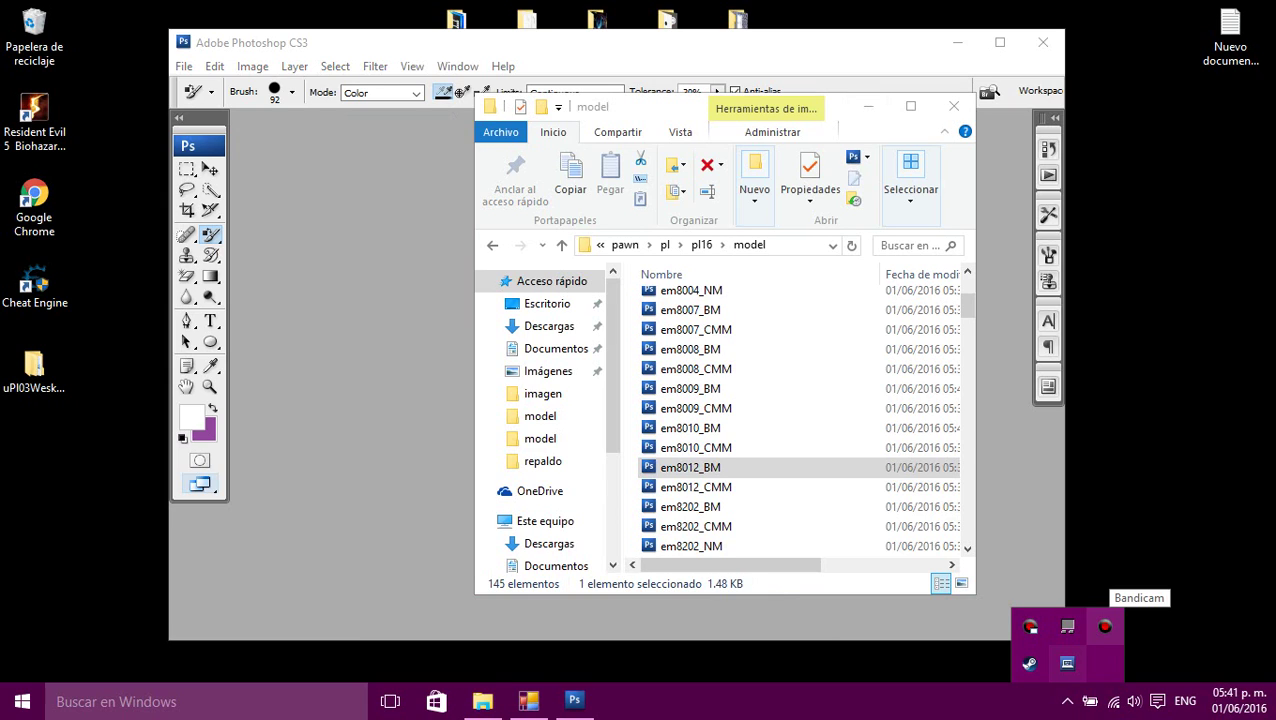
{"action": "left_click", "coordinate": [1000, 560]}
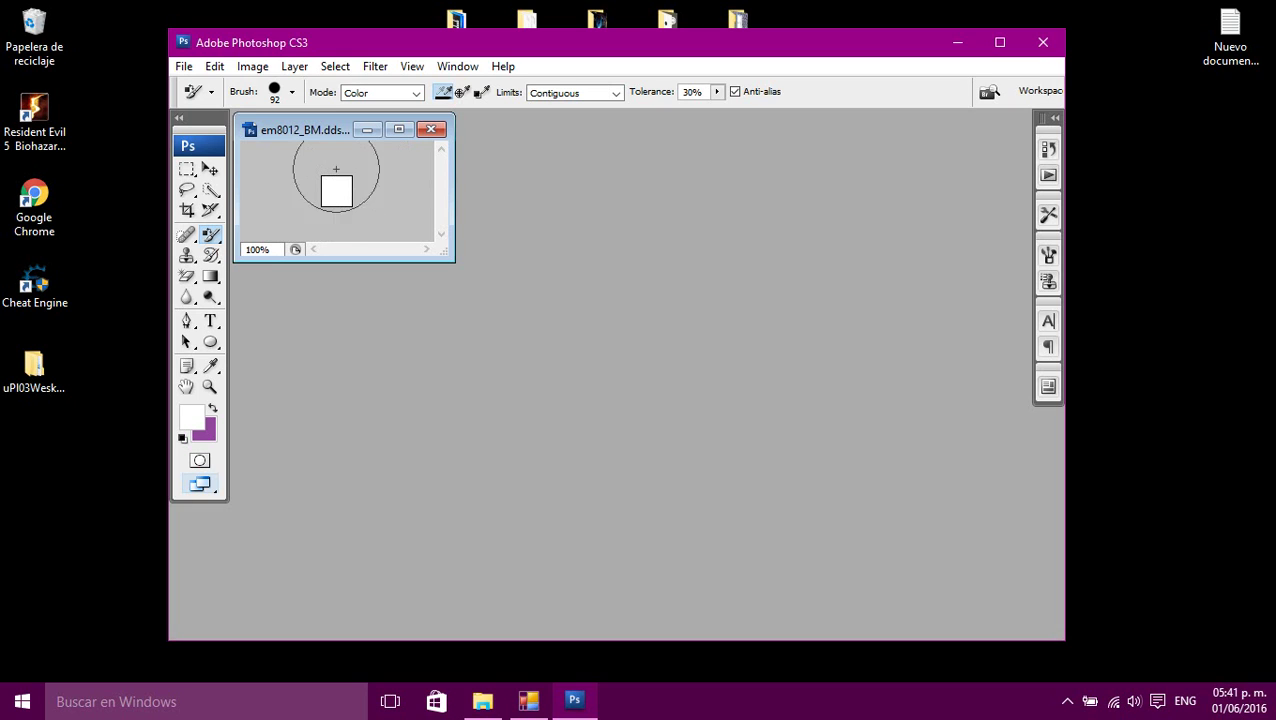
{"action": "left_click", "coordinate": [431, 129]}
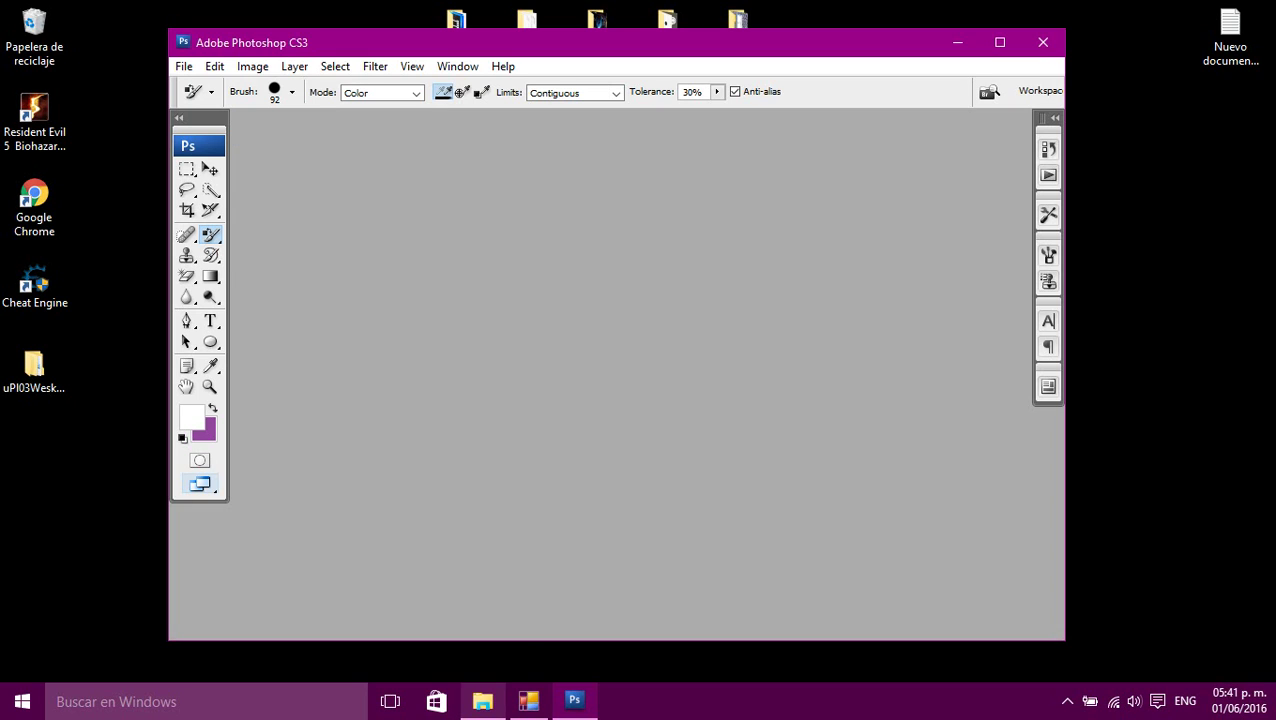
- Locate em8202_BM among the DDS textures in the model folder and open the face texture for editing
{"action": "left_click", "coordinate": [483, 701]}
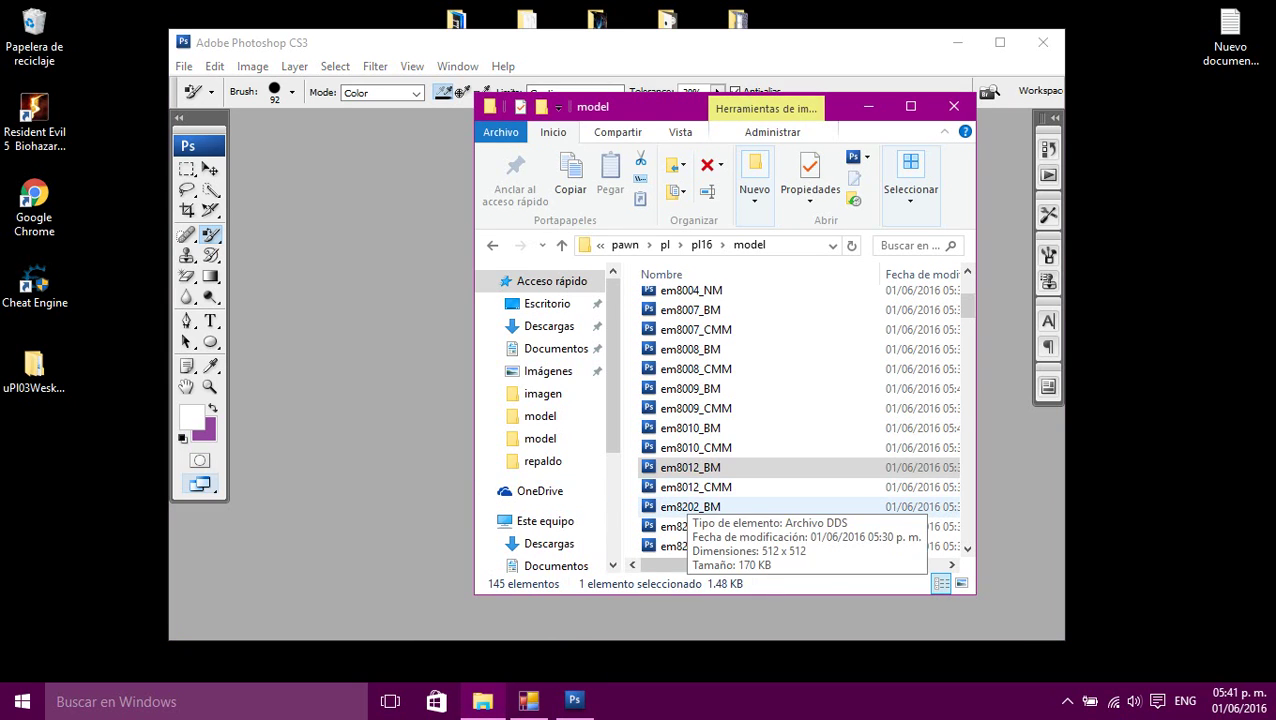
{"action": "scroll", "coordinate": [689, 502], "scroll_direction": "down", "scroll_amount": 1}
{"action": "left_click", "coordinate": [690, 448]}
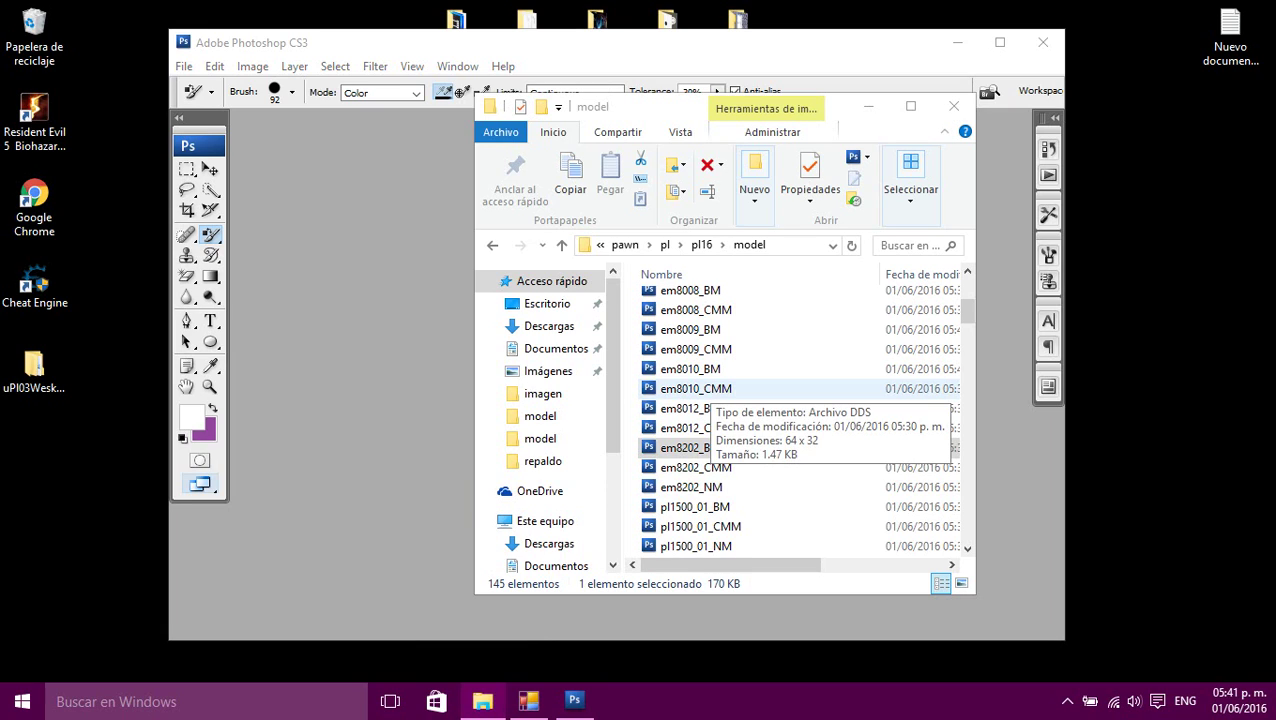
{"action": "scroll", "coordinate": [700, 506], "scroll_direction": "down", "scroll_amount": 3}
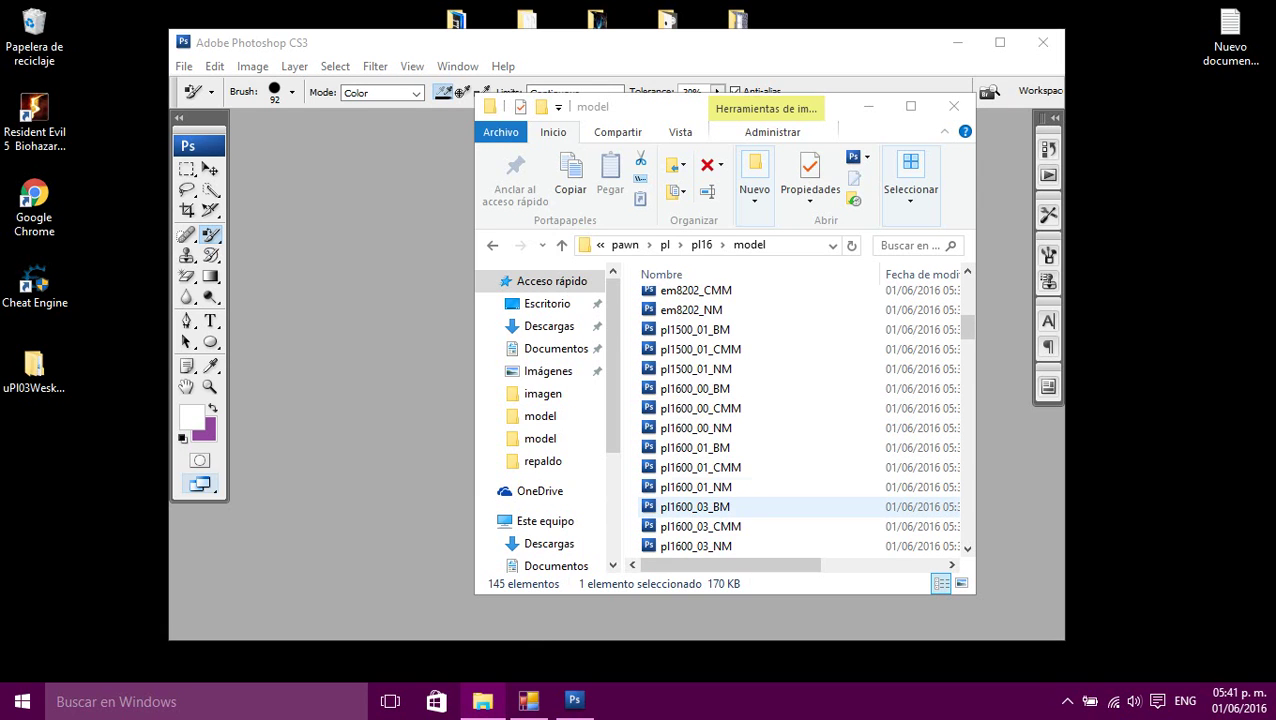
{"action": "scroll", "coordinate": [700, 495], "scroll_direction": "up", "scroll_amount": 4}
{"action": "scroll", "coordinate": [700, 505], "scroll_direction": "down", "scroll_amount": 1}
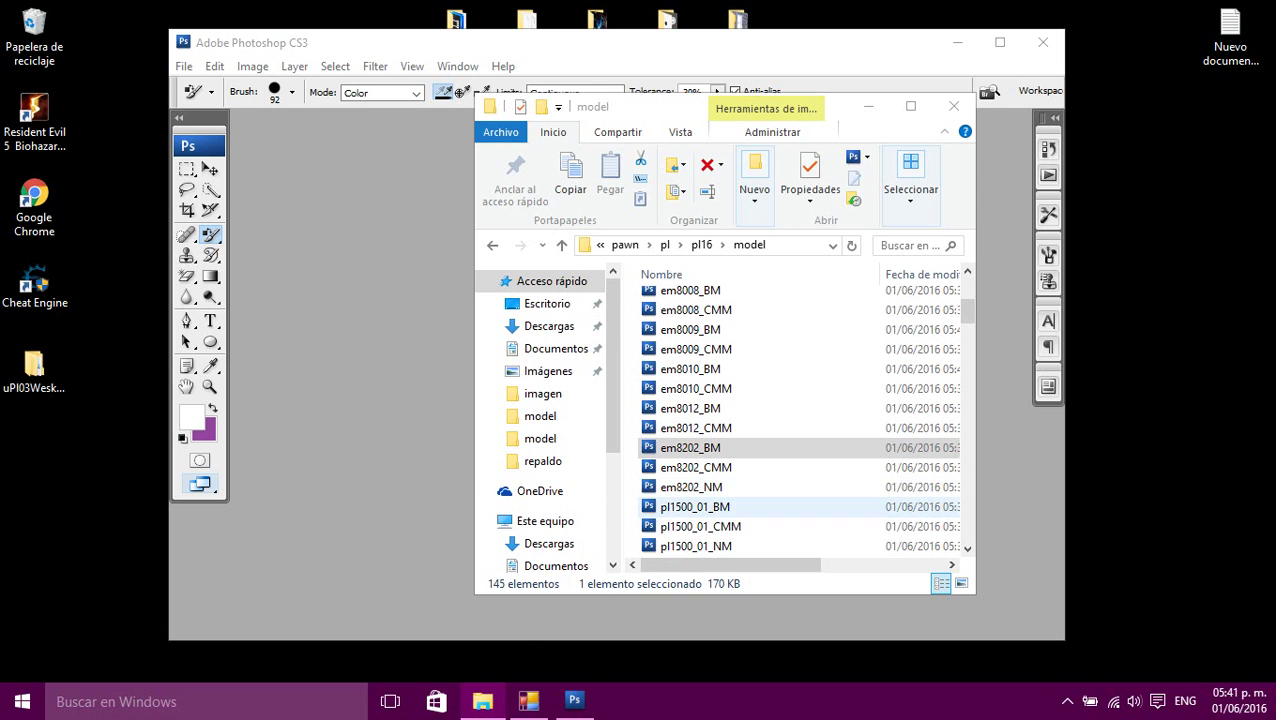
{"action": "scroll", "coordinate": [700, 505], "scroll_direction": "down", "scroll_amount": 3}
{"action": "scroll", "coordinate": [700, 510], "scroll_direction": "up", "scroll_amount": 1}
{"action": "scroll", "coordinate": [700, 512], "scroll_direction": "up", "scroll_amount": 5}
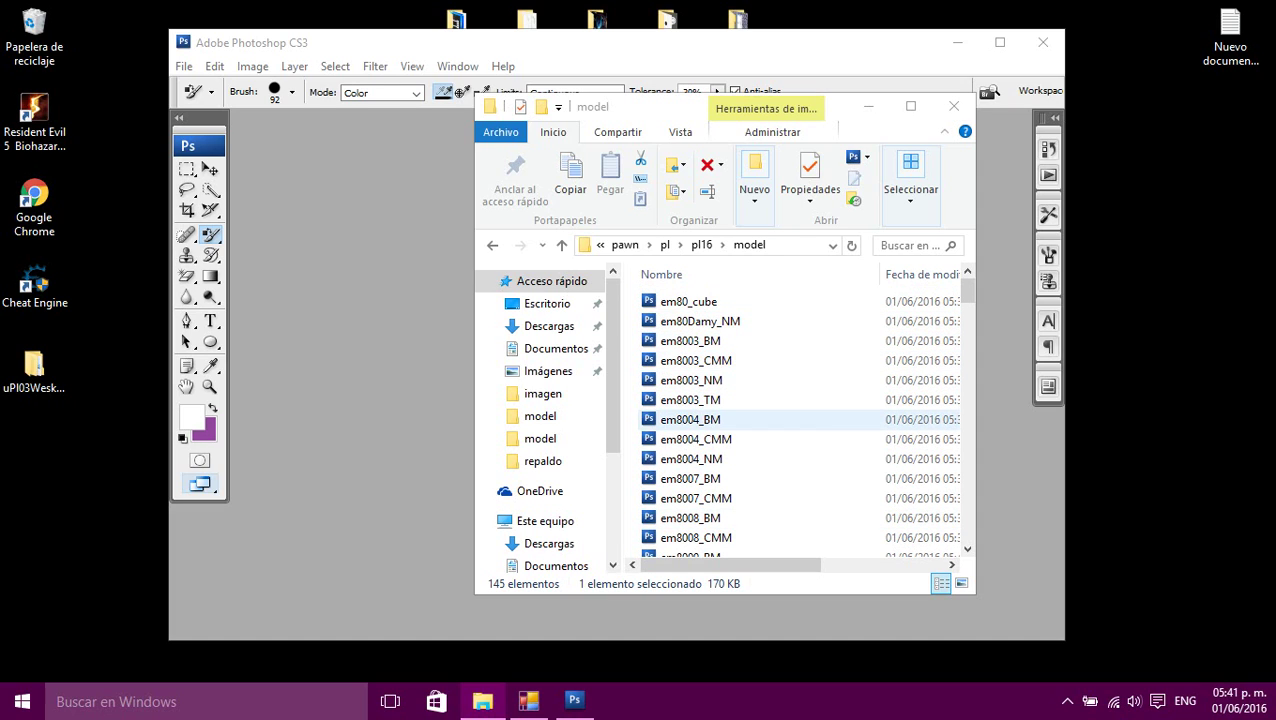
{"action": "left_click", "coordinate": [380, 390]}
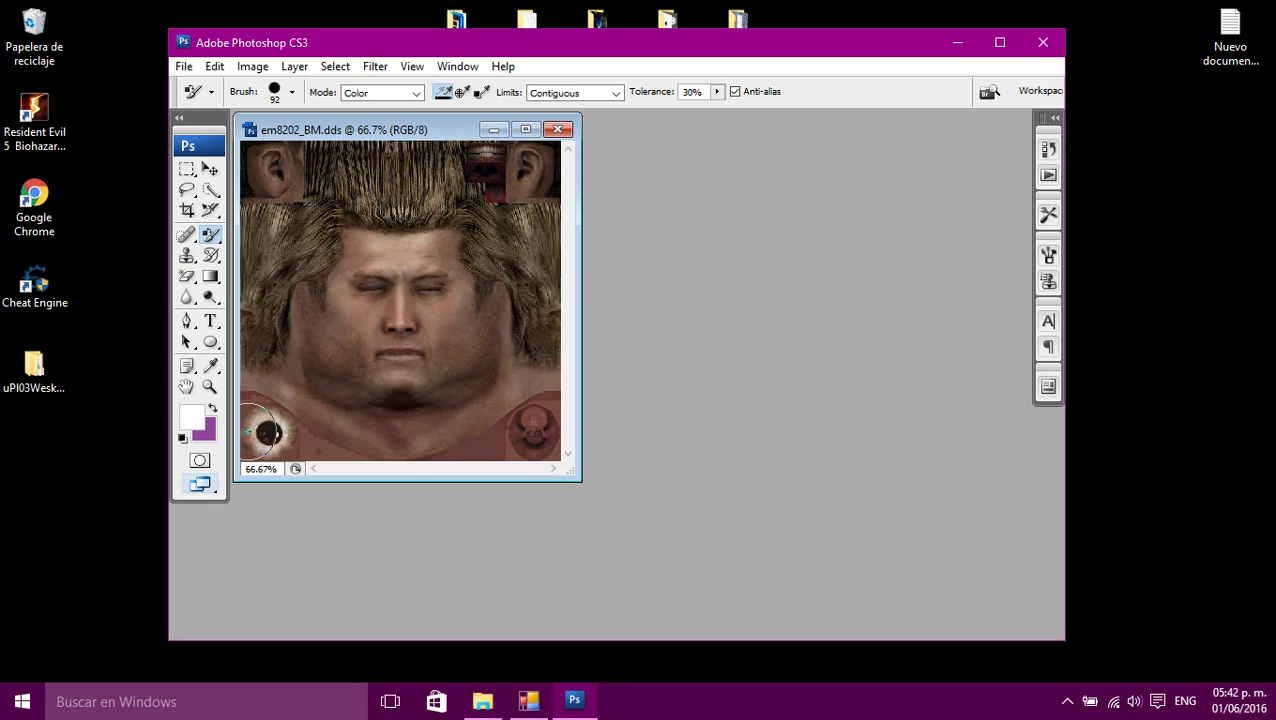
- Select the dark centre of the eye with Quick Selection and paint it pure red (ff0000) using Color Replacement
{"action": "left_click", "coordinate": [210, 189]}
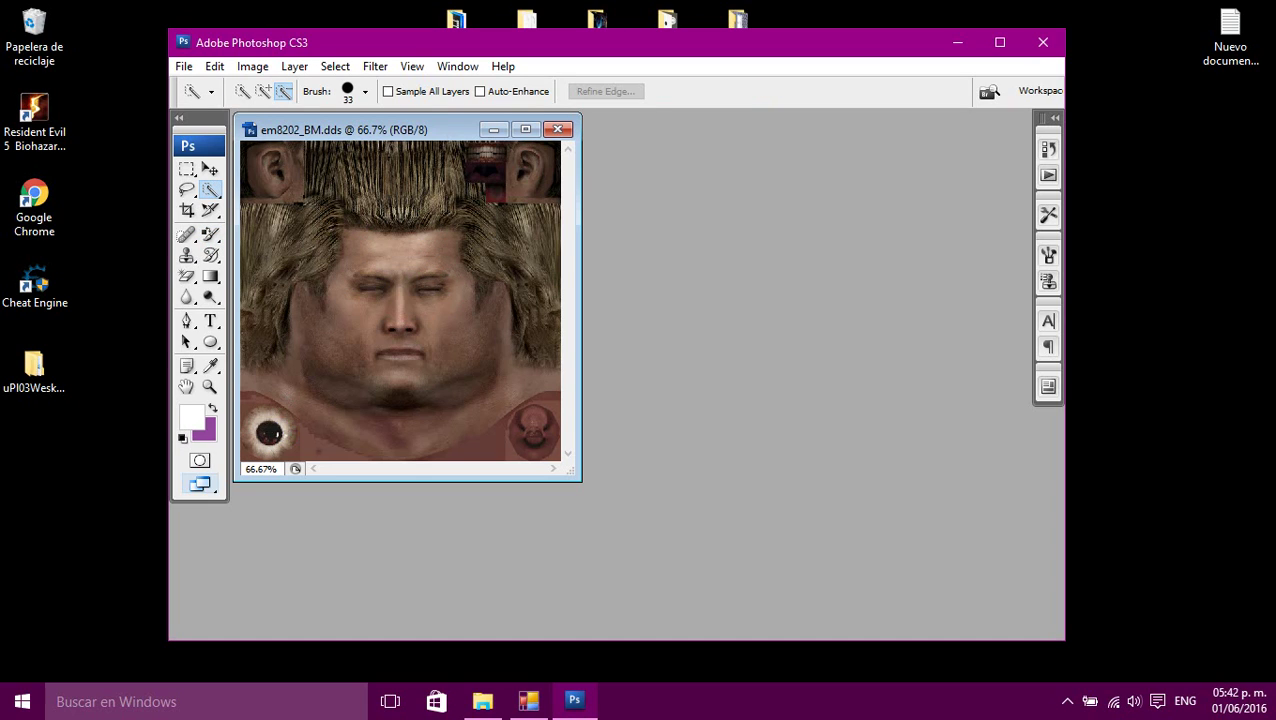
{"action": "left_click", "coordinate": [269, 433]}
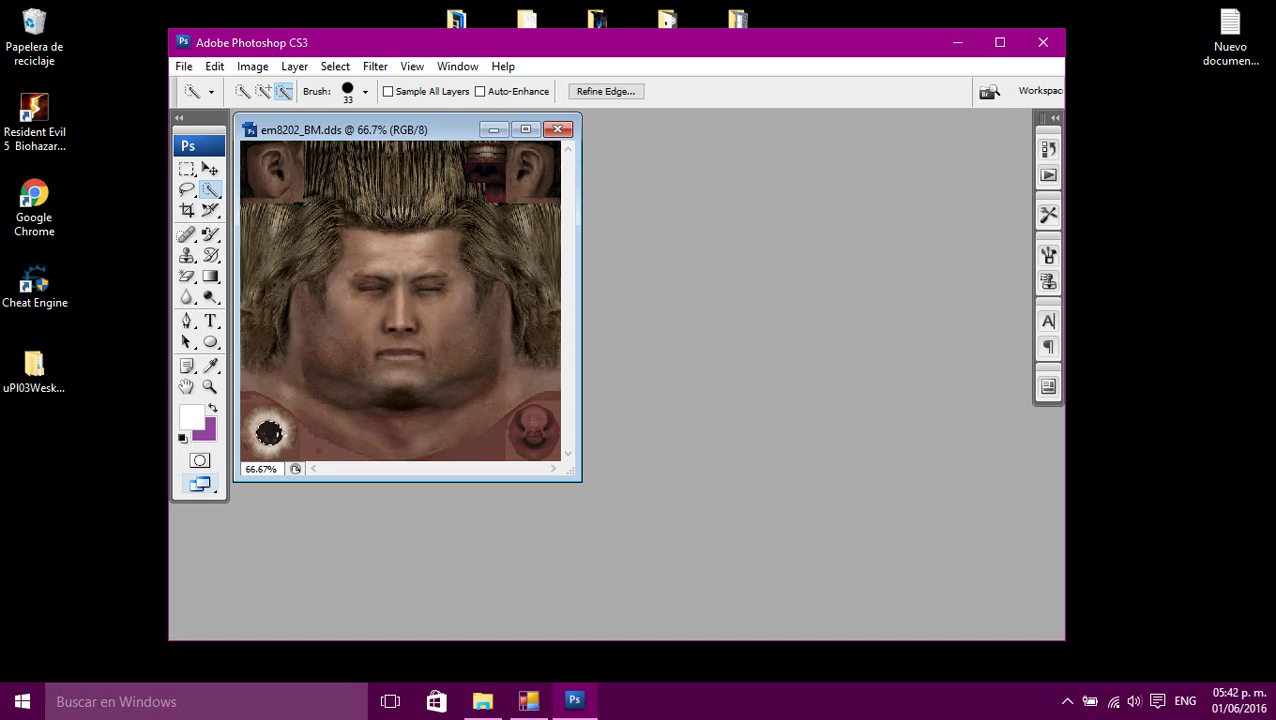
{"action": "left_click", "coordinate": [191, 416]}
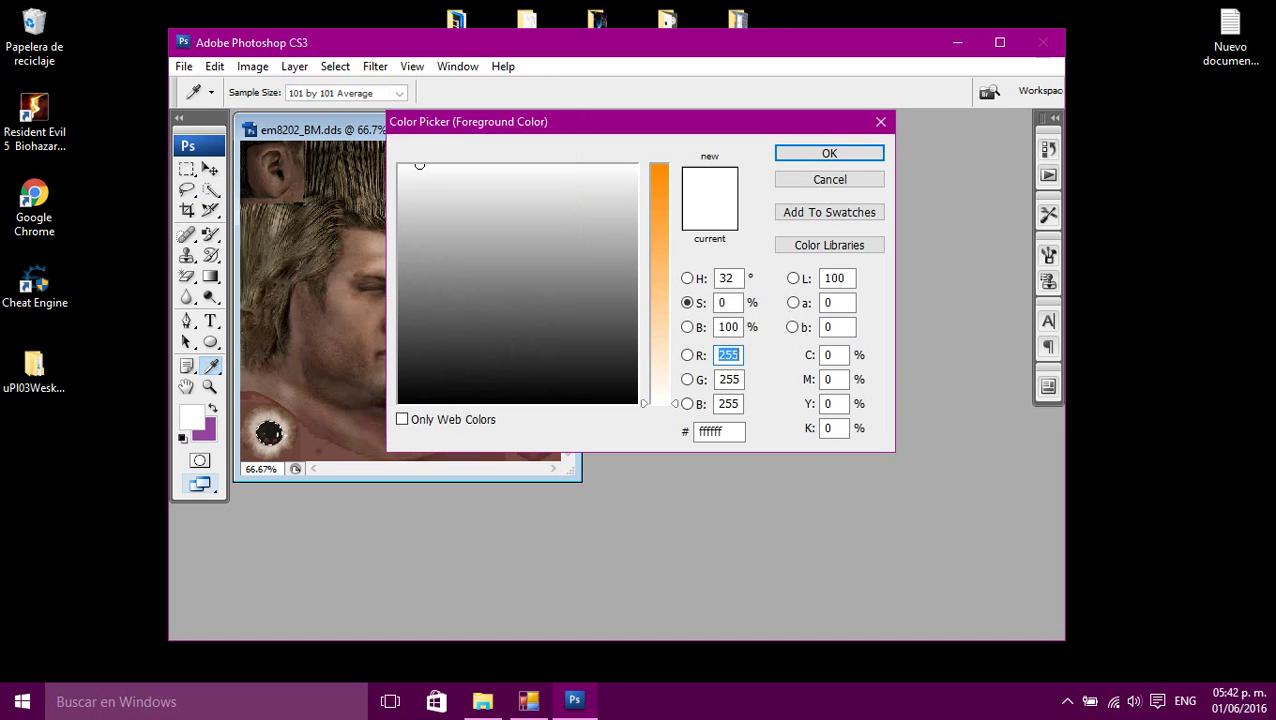
{"action": "left_click_drag", "start_coordinate": [663, 403], "coordinate": [399, 165]}
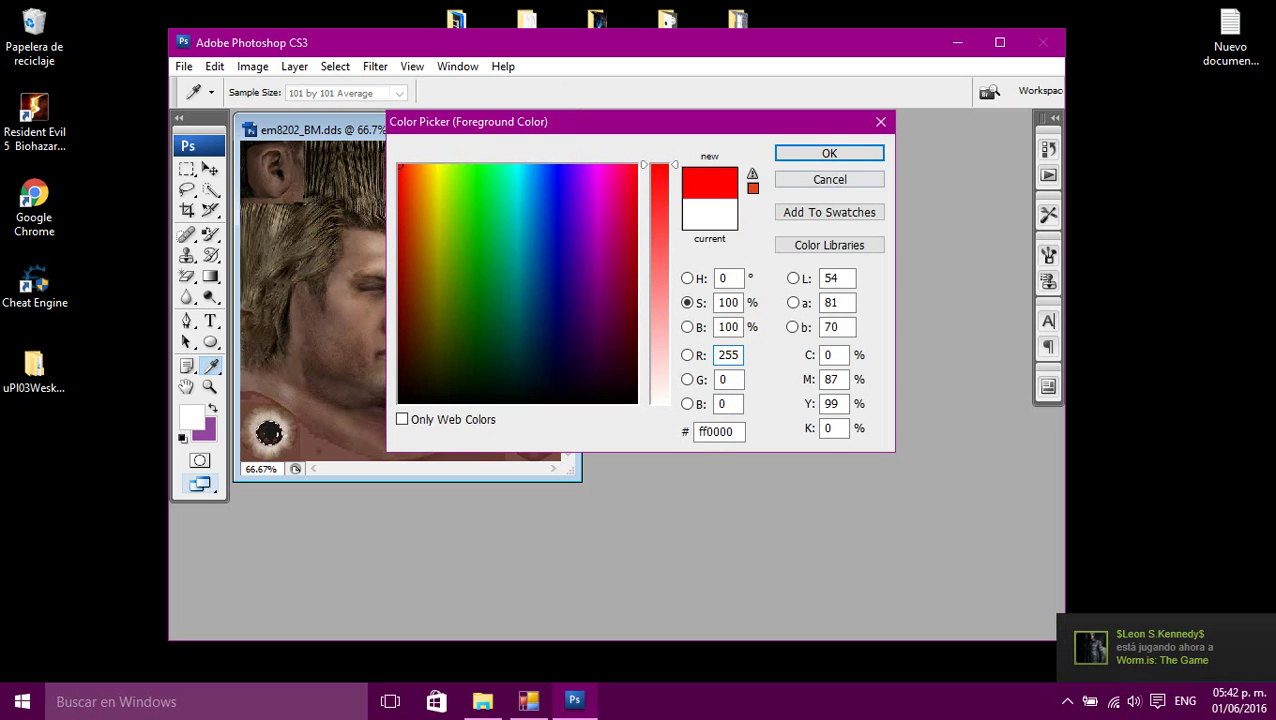
{"action": "left_click", "coordinate": [829, 153]}
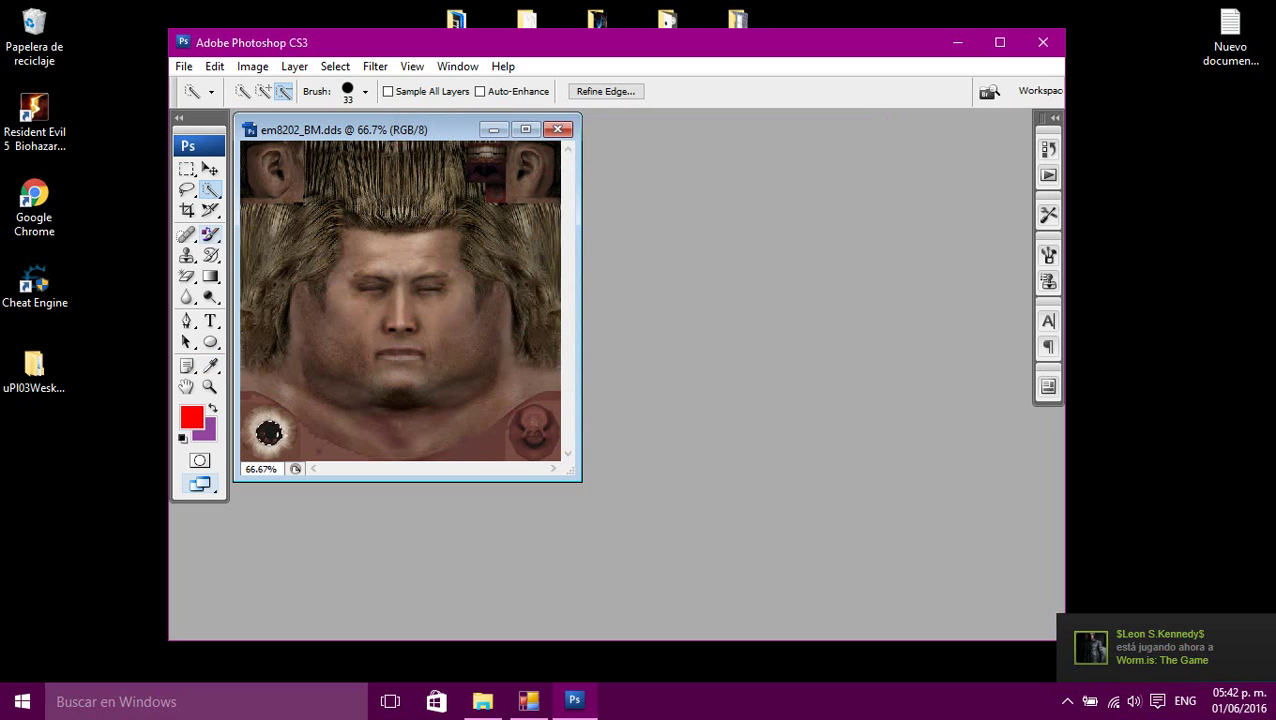
{"action": "left_click", "coordinate": [210, 234]}
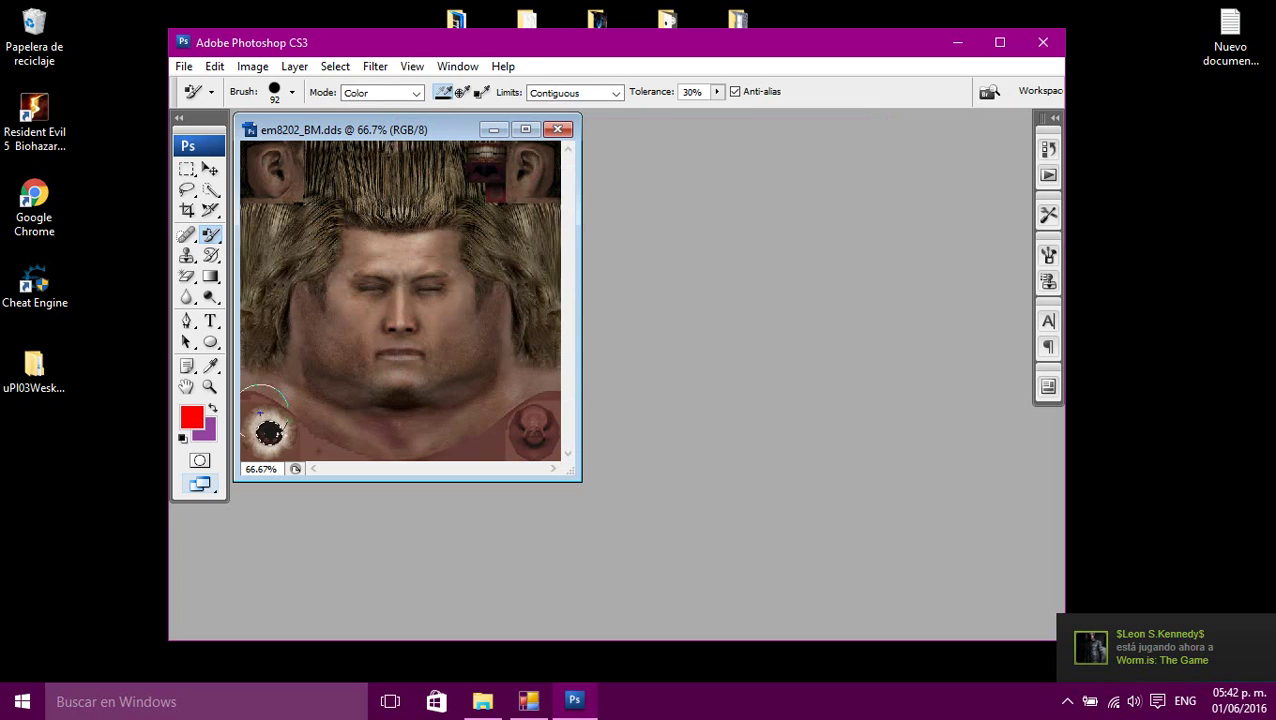
{"action": "left_click_drag", "start_coordinate": [266, 426], "coordinate": [269, 432]}
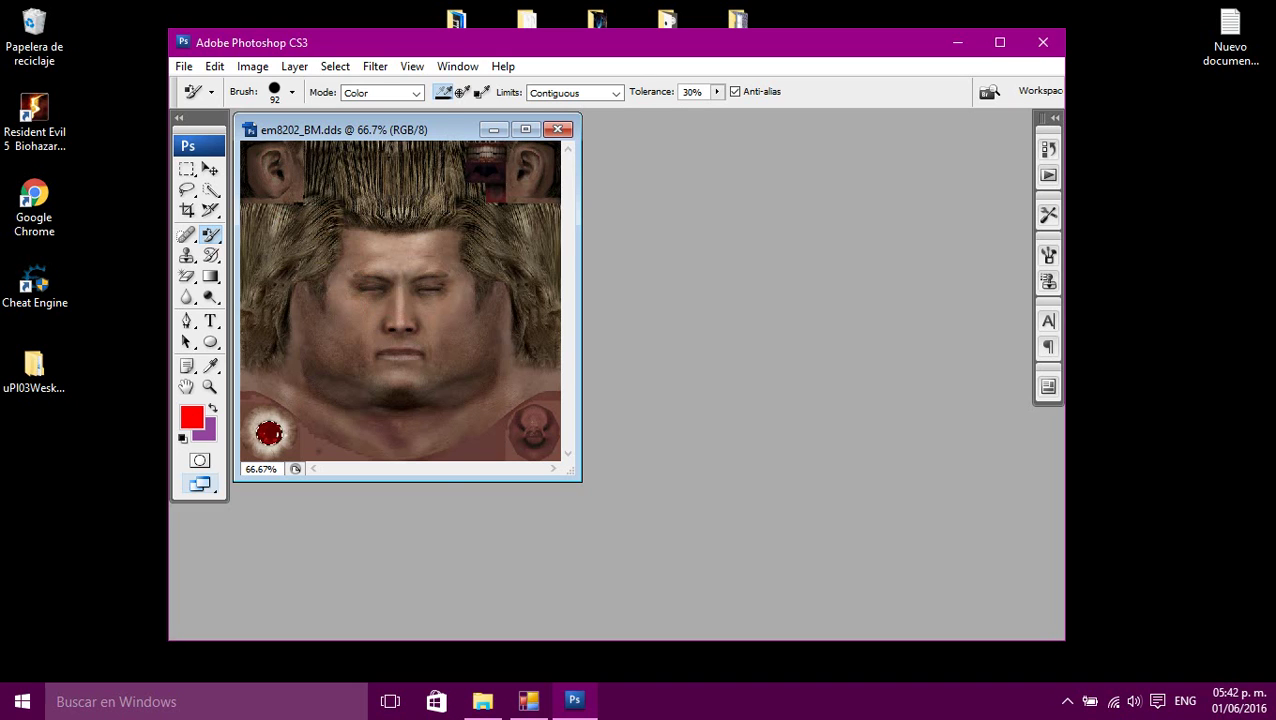
- Save the face texture as DDS over the existing em8202_BM file and close the image
{"action": "left_click", "coordinate": [184, 66]}
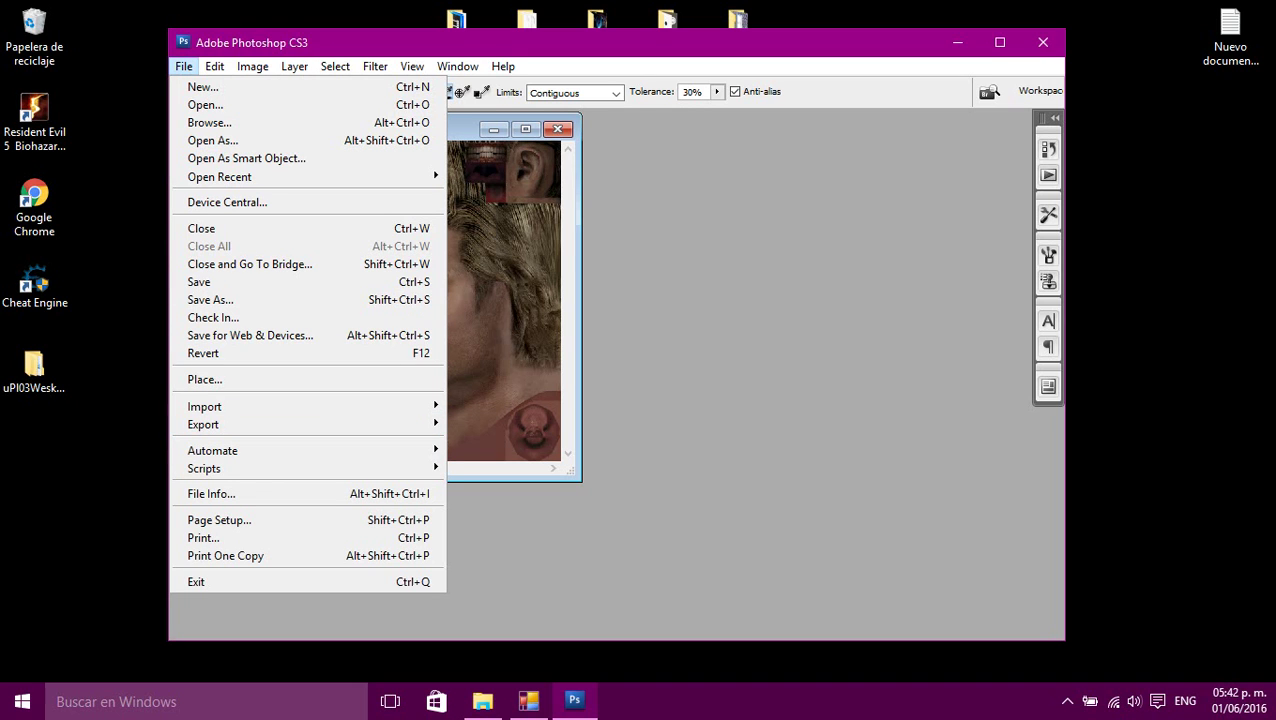
{"action": "left_click", "coordinate": [210, 299]}
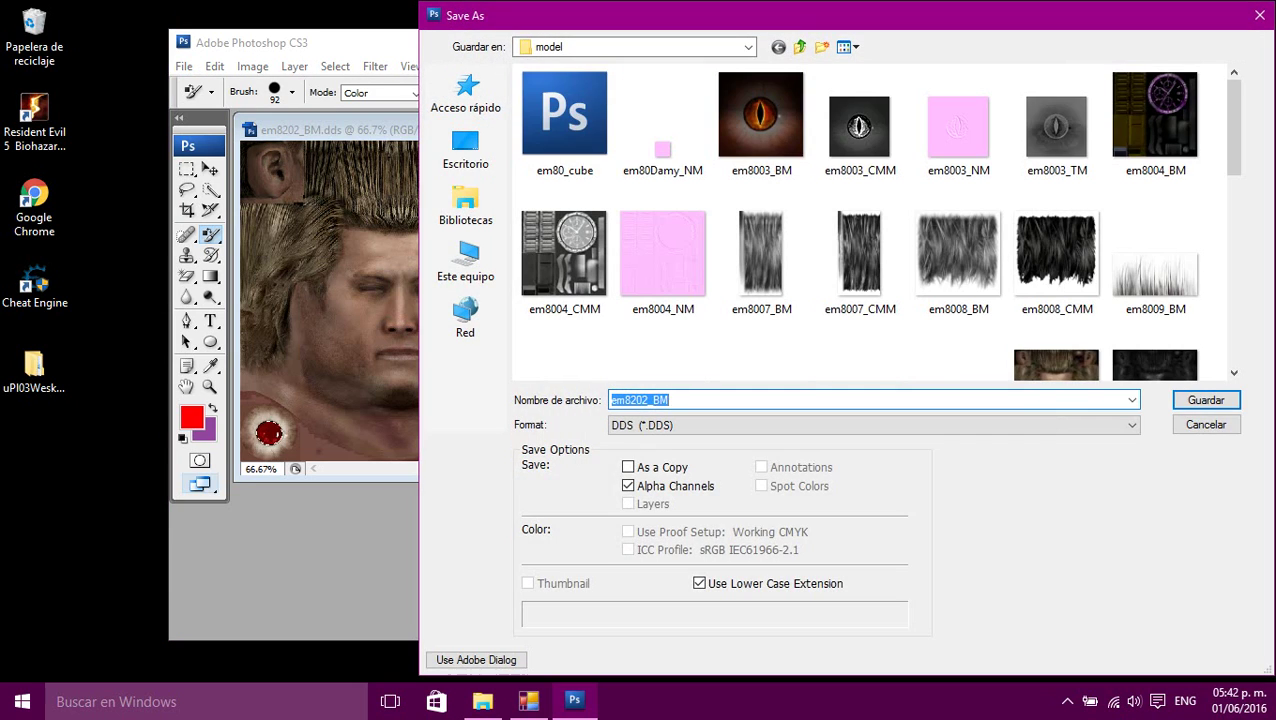
{"action": "left_click", "coordinate": [1206, 400]}
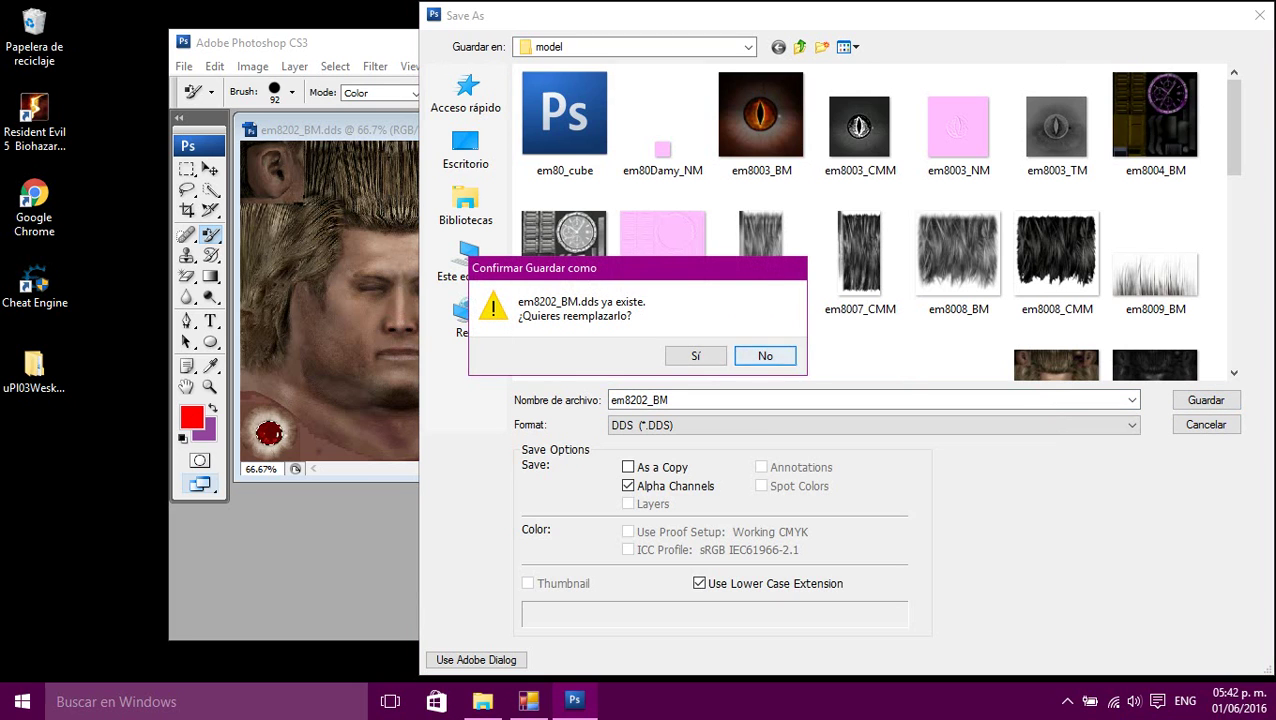
{"action": "left_click", "coordinate": [694, 355]}
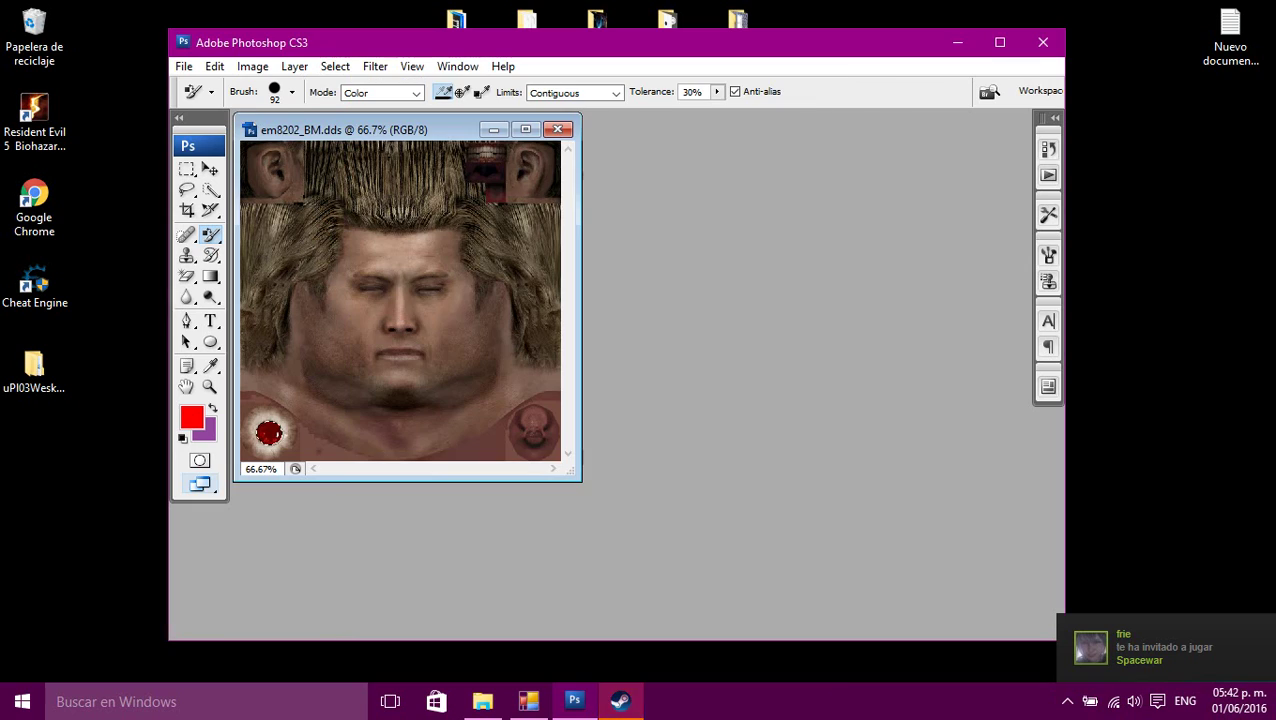
{"action": "key", "text": "Return"}
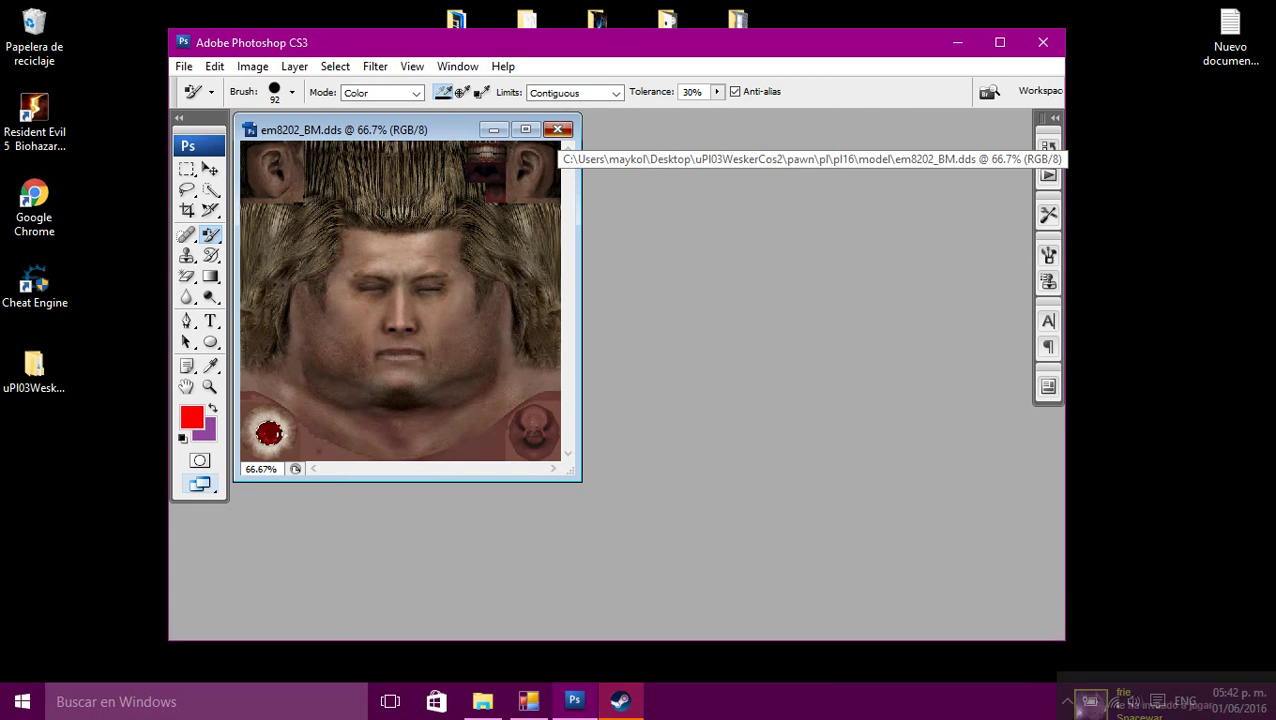
{"action": "left_click", "coordinate": [557, 129]}
- Open em80Damy_NM from the model folder
{"action": "mouse_move", "coordinate": [620, 700]}
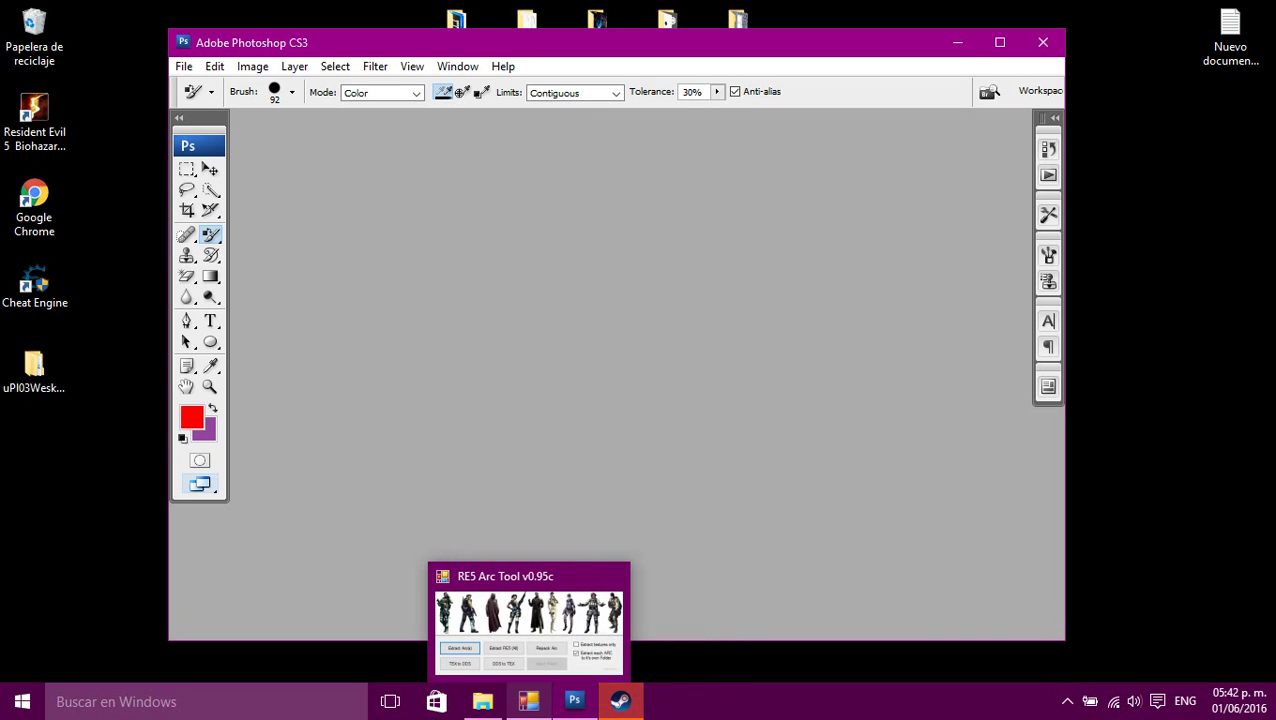
{"action": "mouse_move", "coordinate": [483, 701]}
{"action": "left_click", "coordinate": [502, 615]}
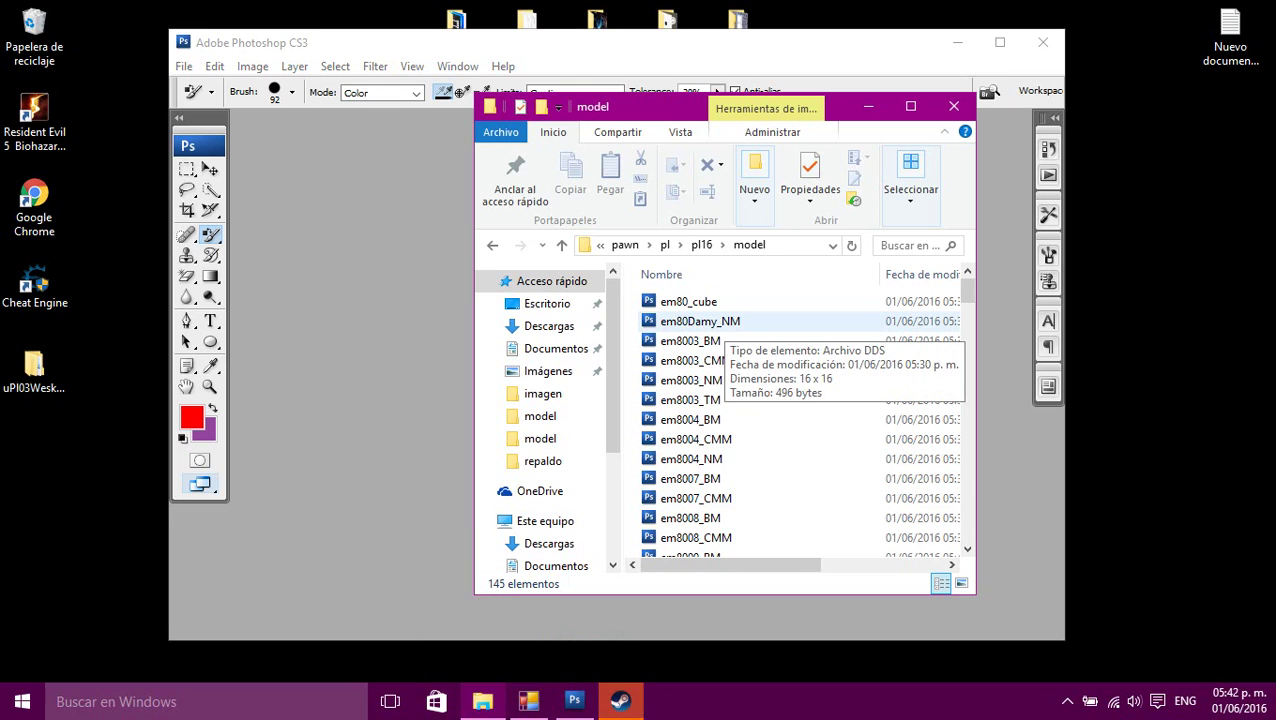
{"action": "left_click", "coordinate": [724, 322]}
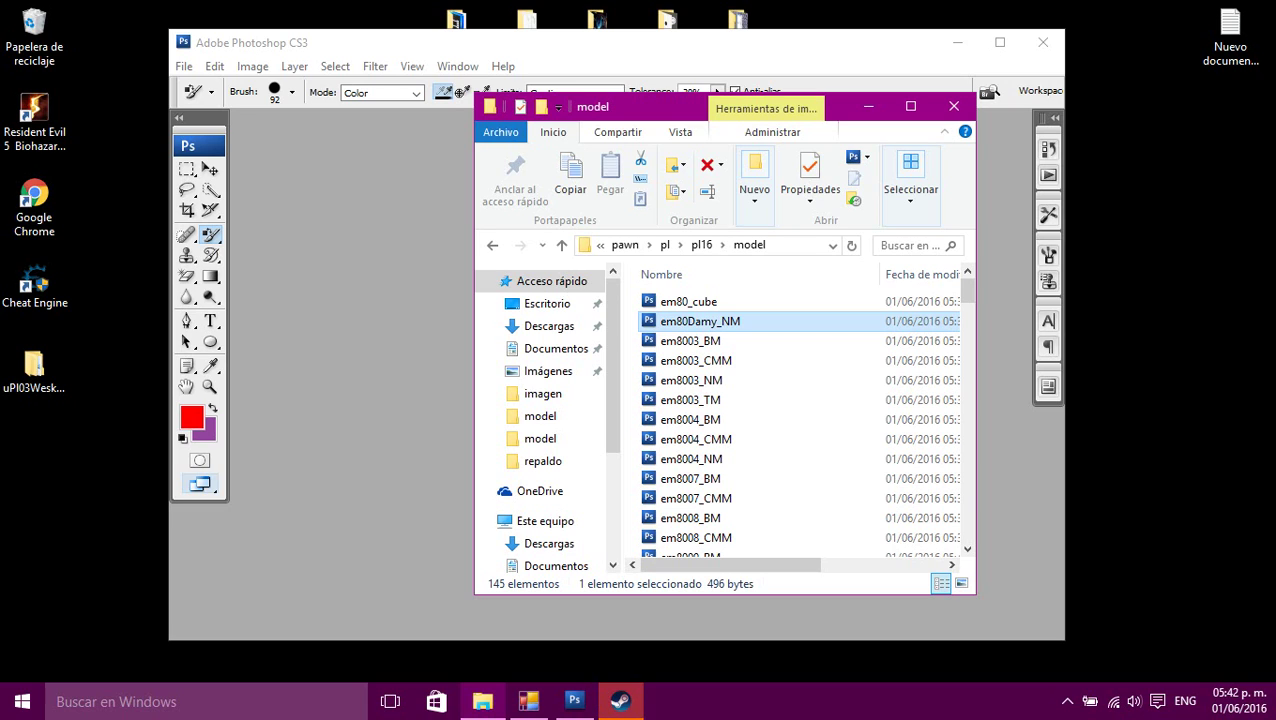
{"action": "double_click", "coordinate": [724, 322]}
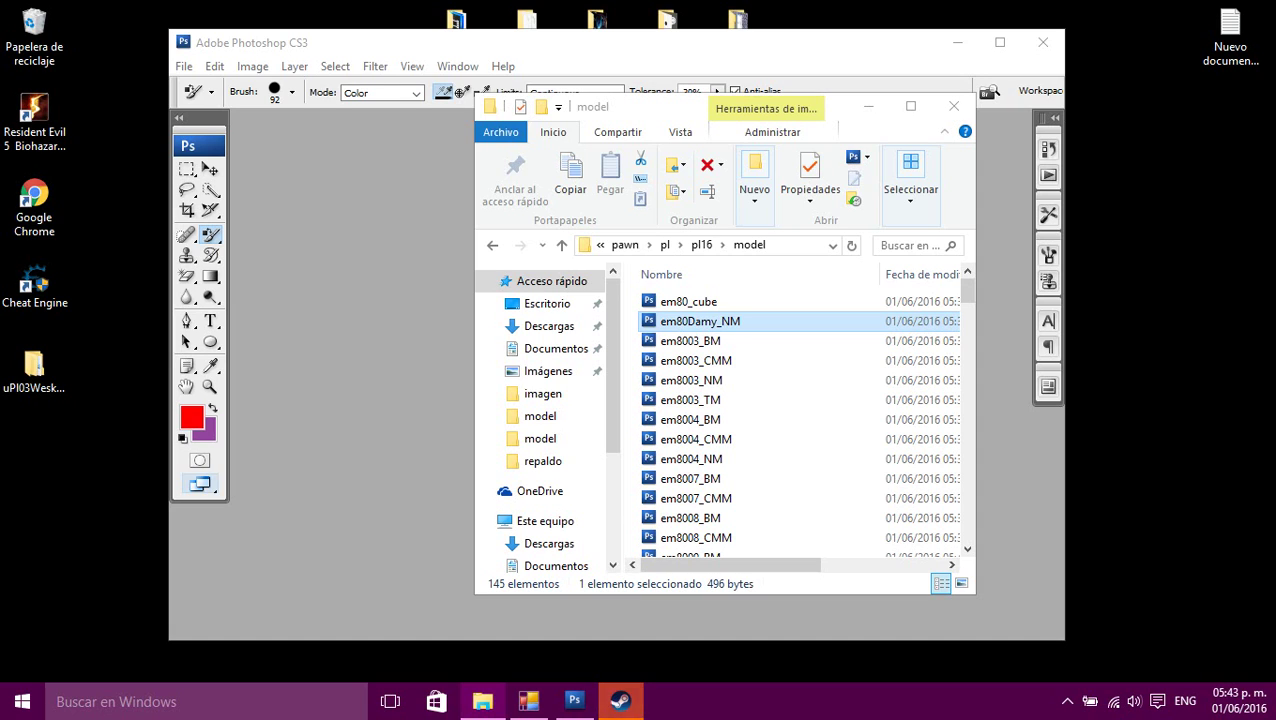
- Close the Steam chat window, and close the em80Damy_NM image without editing it
{"action": "left_click", "coordinate": [868, 106]}
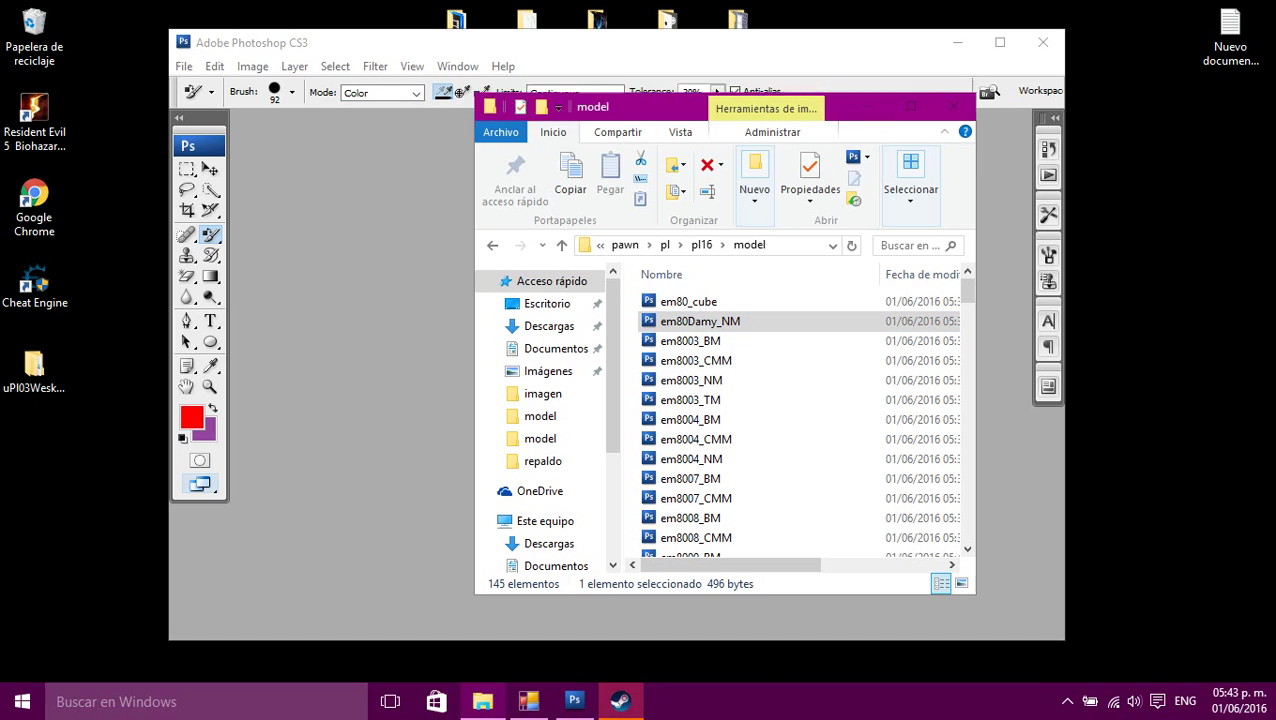
{"action": "left_click", "coordinate": [621, 701]}
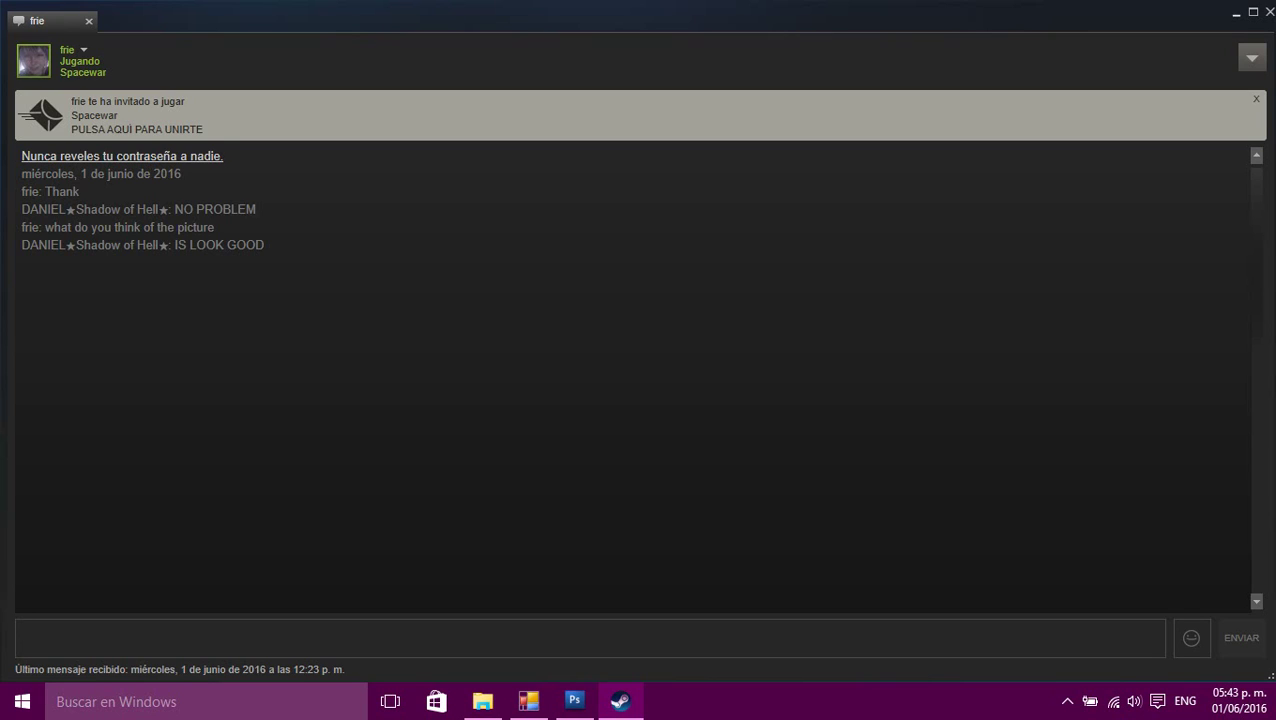
{"action": "left_click", "coordinate": [1268, 12]}
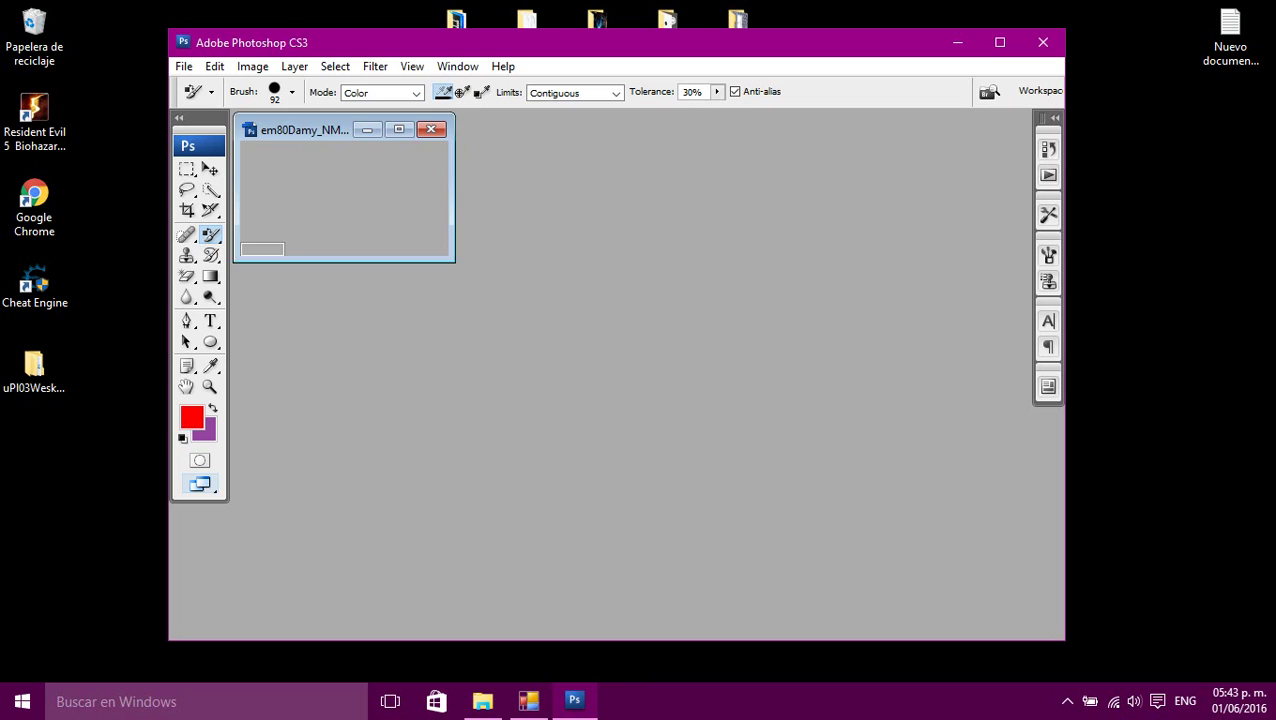
{"action": "left_click", "coordinate": [432, 129]}
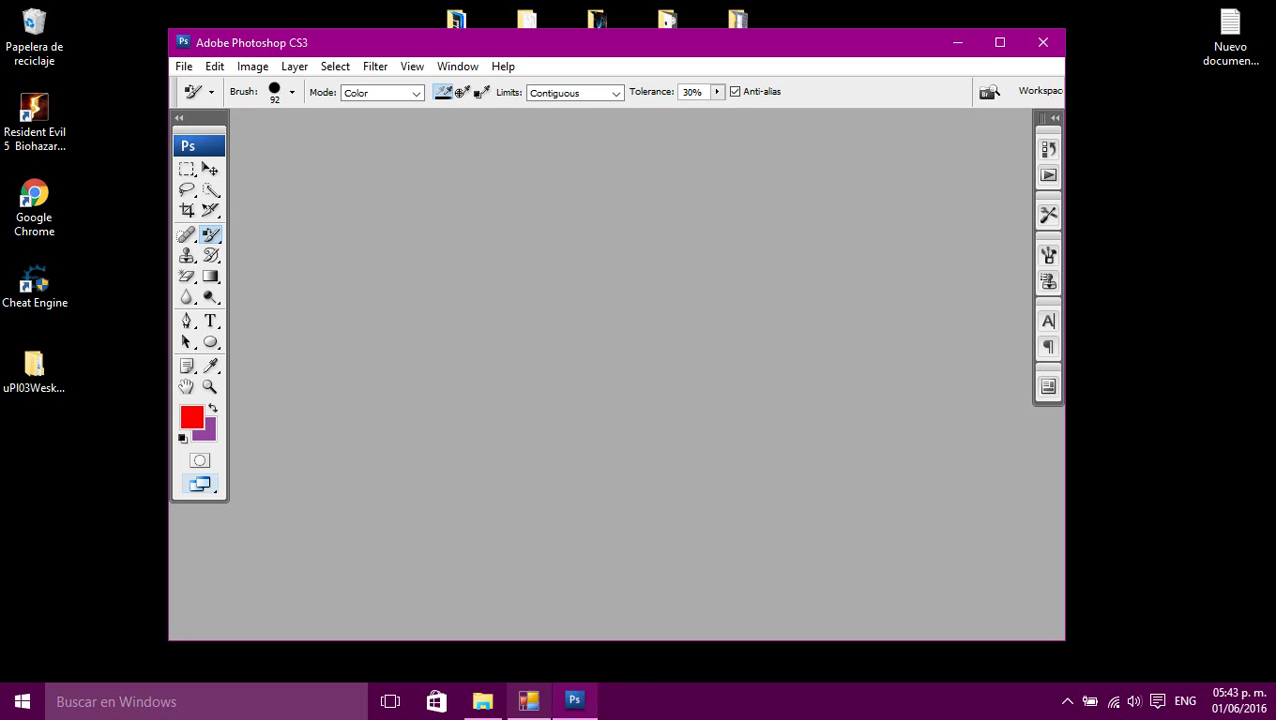
- Open the em8003_BM eye texture from the model folder and move its image window away from the toolbox
{"action": "left_click", "coordinate": [483, 700]}
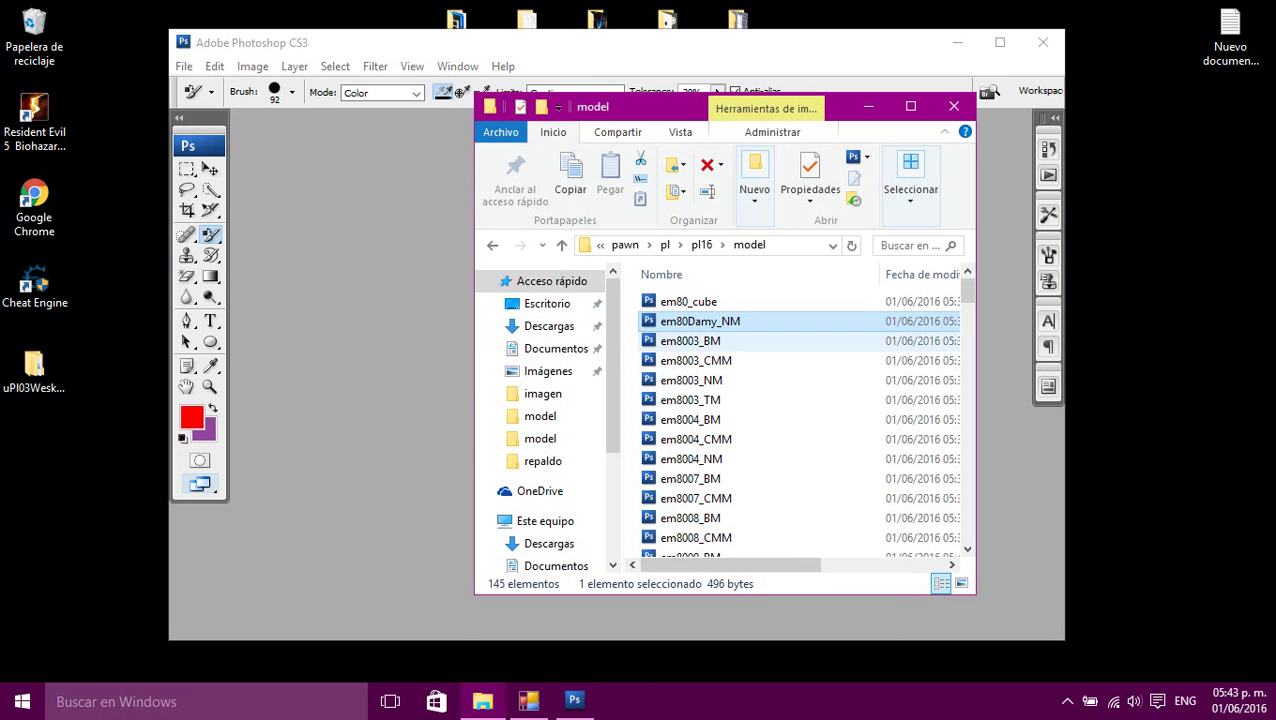
{"action": "left_click", "coordinate": [695, 341]}
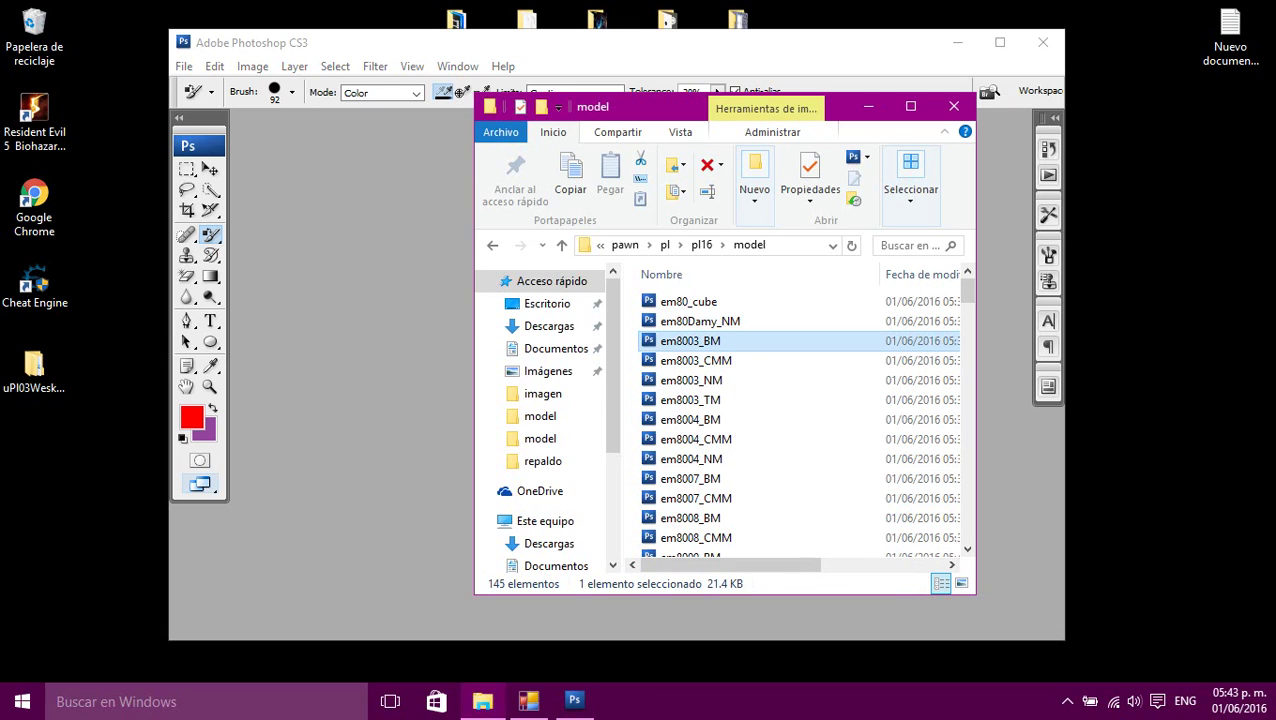
{"action": "double_click", "coordinate": [695, 341]}
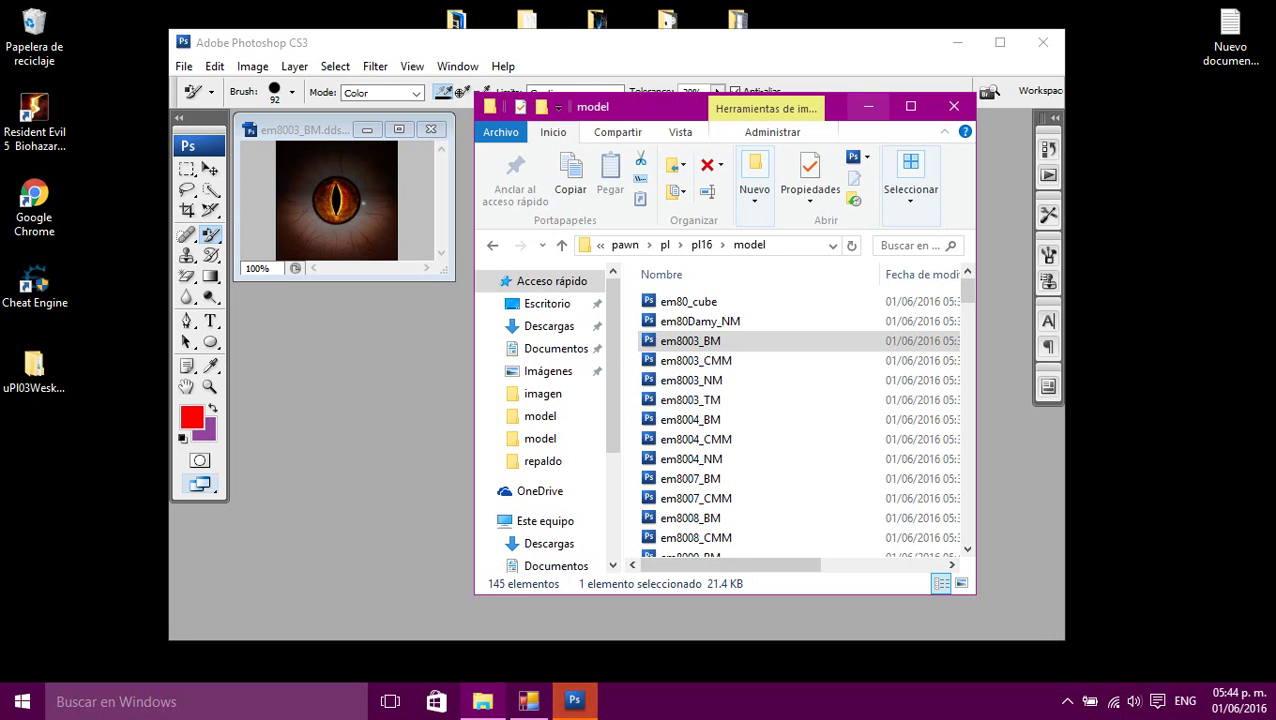
{"action": "left_click", "coordinate": [868, 106]}
{"action": "mouse_move", "coordinate": [290, 129]}
{"action": "left_mouse_down"}
{"action": "mouse_move", "coordinate": [380, 145]}
{"action": "mouse_move", "coordinate": [408, 174]}
{"action": "left_mouse_up"}
- Select the orange iris with the Quick Selection Tool and paint it red using Color Replacement
{"action": "left_click", "coordinate": [210, 189]}
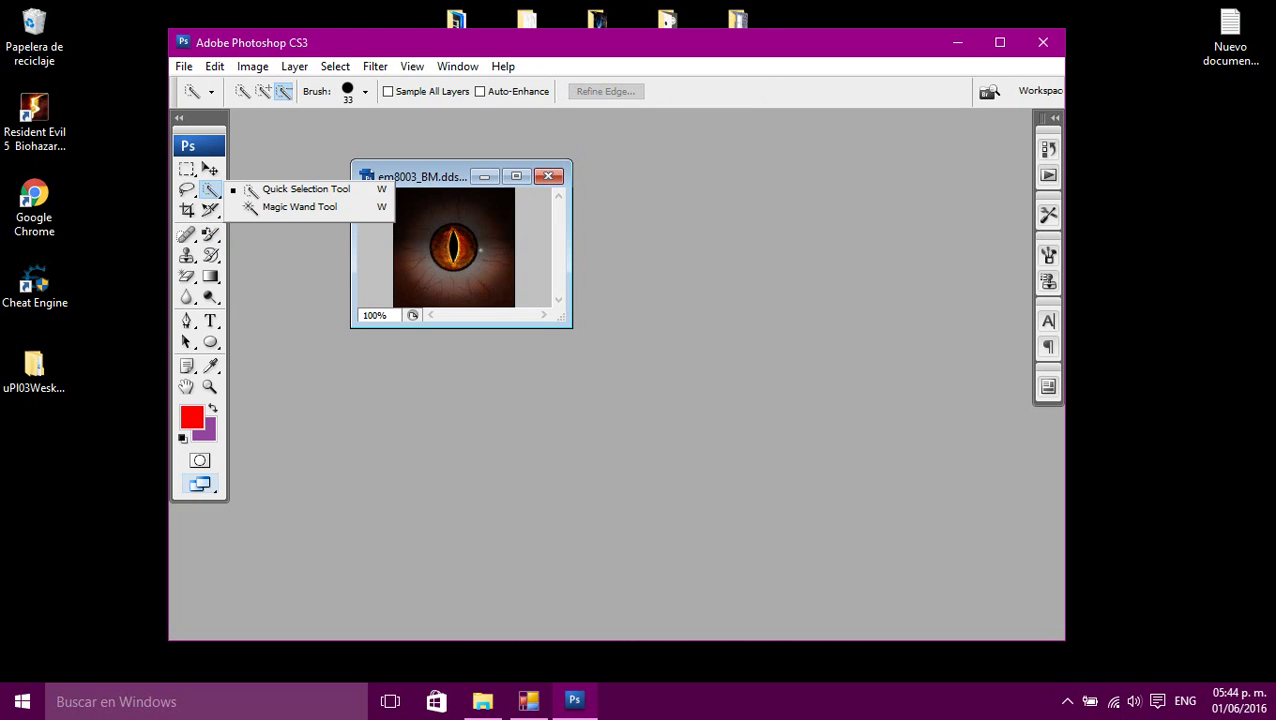
{"action": "left_click", "coordinate": [306, 189]}
{"action": "left_click", "coordinate": [427, 262]}
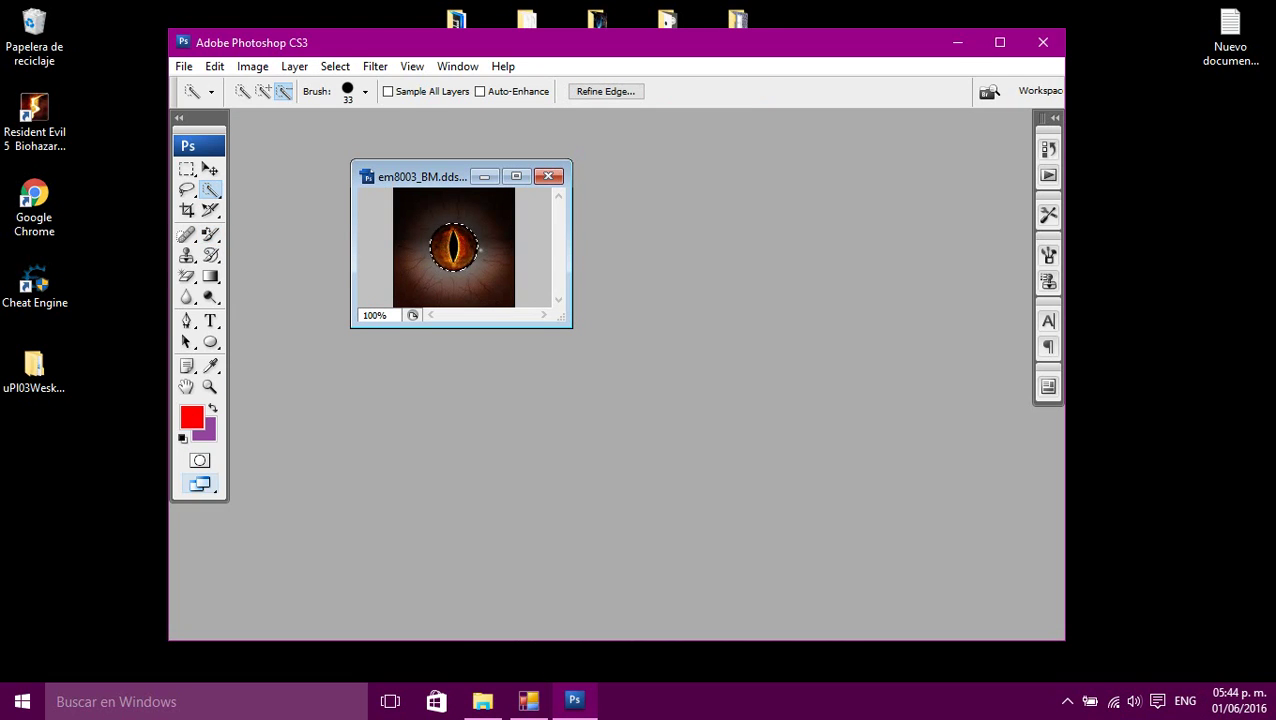
{"action": "left_click_drag", "start_coordinate": [210, 234], "coordinate": [290, 271]}
{"action": "mouse_move", "coordinate": [453, 247]}
{"action": "left_mouse_down"}
{"action": "mouse_move", "coordinate": [441, 228]}
{"action": "mouse_move", "coordinate": [427, 268]}
{"action": "mouse_move", "coordinate": [472, 236]}
{"action": "mouse_move", "coordinate": [457, 229]}
{"action": "mouse_move", "coordinate": [441, 263]}
{"action": "mouse_move", "coordinate": [441, 243]}
{"action": "mouse_move", "coordinate": [462, 239]}
{"action": "mouse_move", "coordinate": [454, 253]}
{"action": "mouse_move", "coordinate": [466, 229]}
{"action": "mouse_move", "coordinate": [445, 263]}
{"action": "left_mouse_up"}
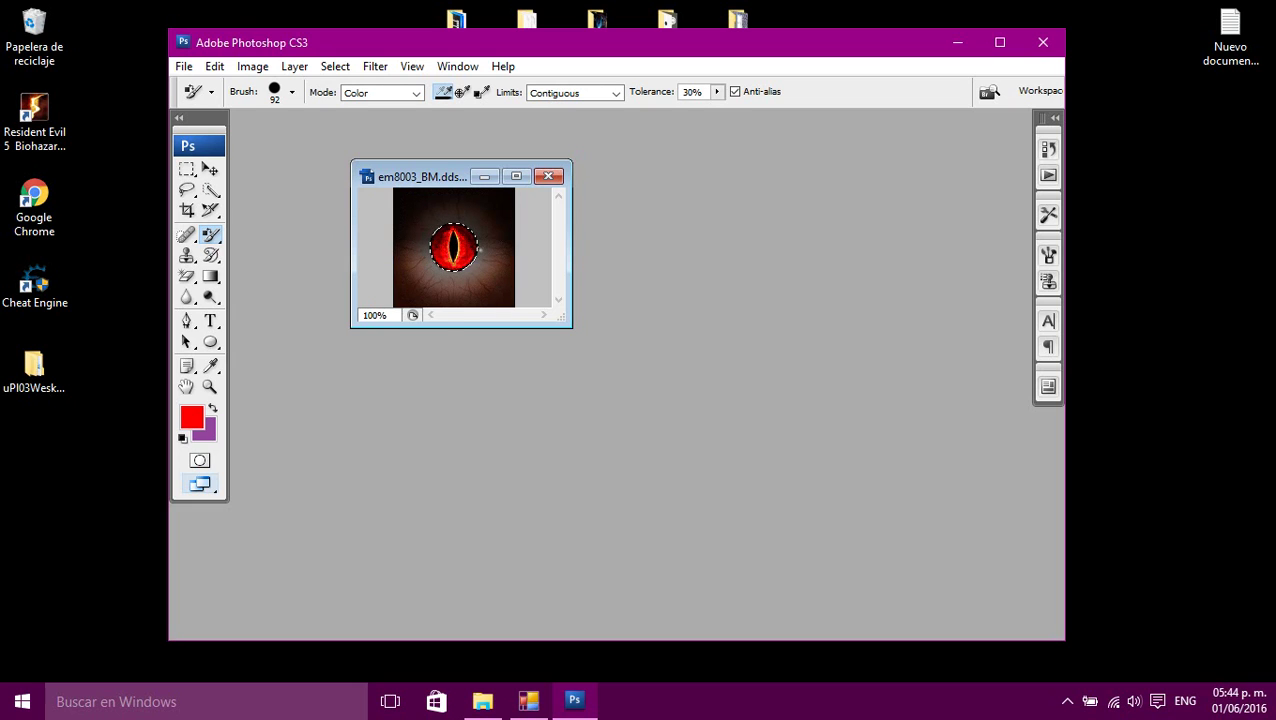
- Save the red eye texture over the original em8003_BM DDS file in DXT1 (1 bit Alpha) format and close its image
{"action": "left_click", "coordinate": [184, 66]}
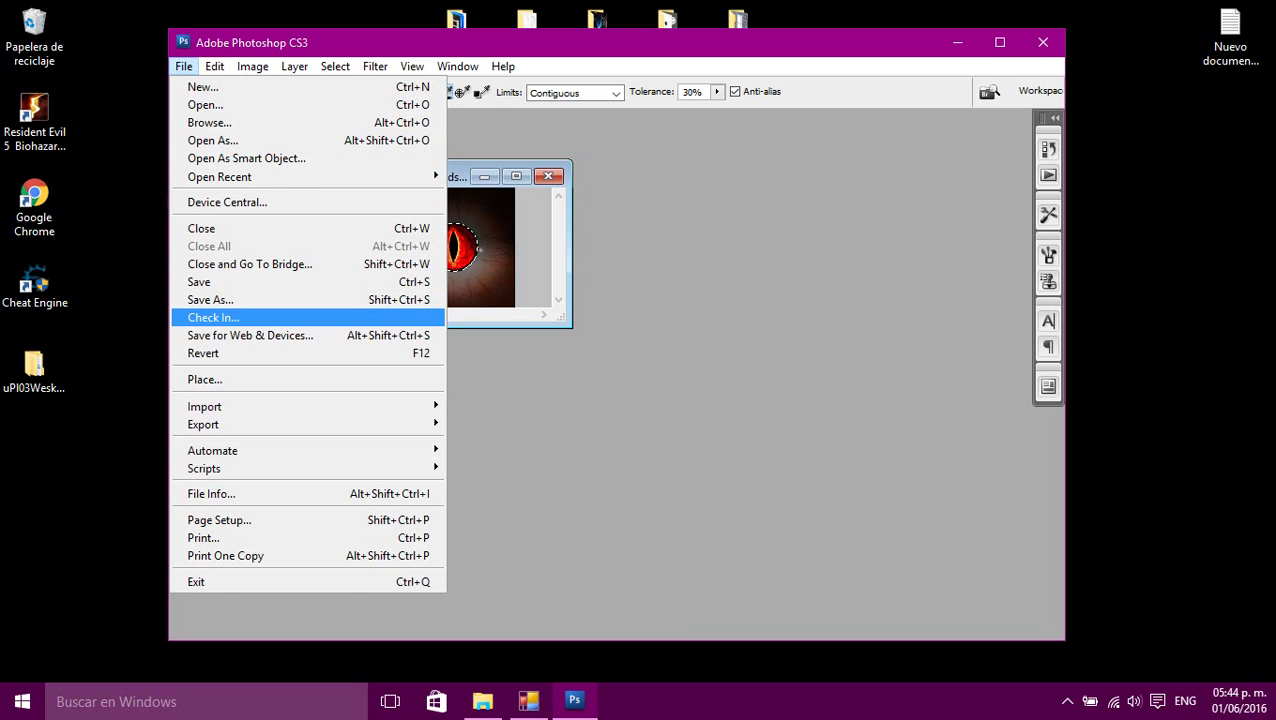
{"action": "left_click", "coordinate": [210, 299]}
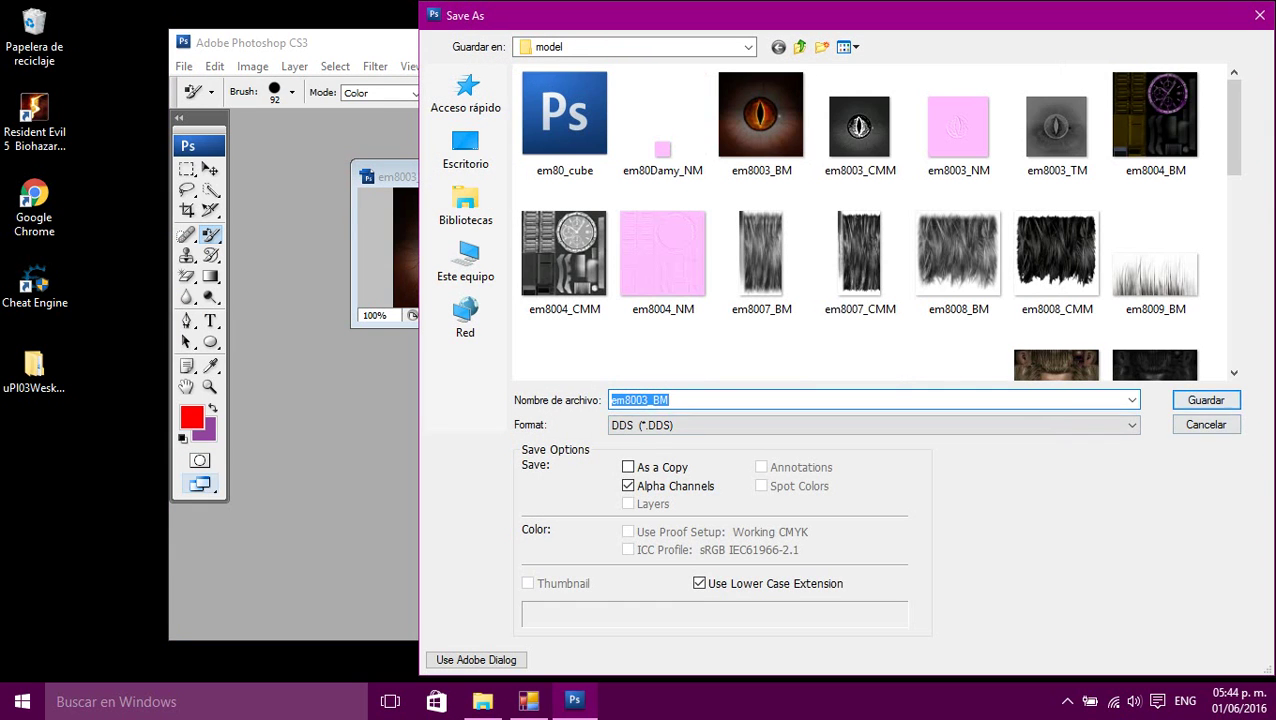
{"action": "left_click", "coordinate": [1205, 399]}
{"action": "left_click", "coordinate": [696, 356]}
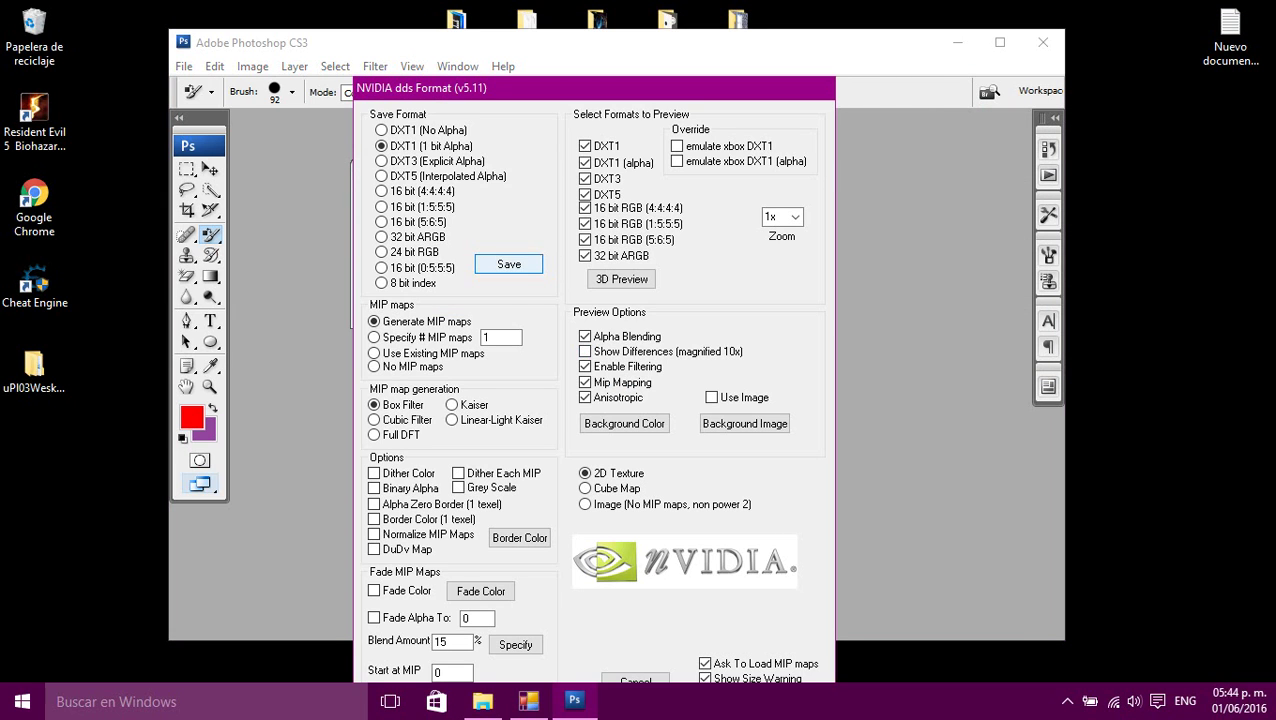
{"action": "key", "text": "Return"}
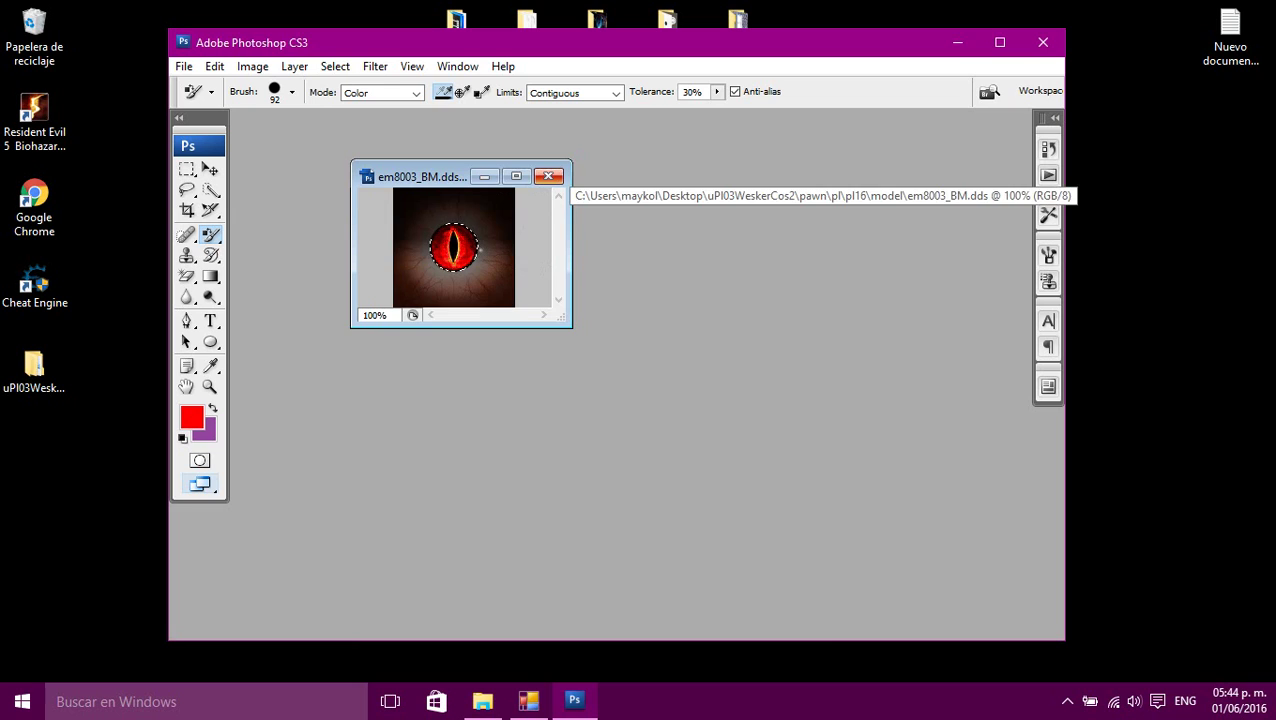
{"action": "left_click", "coordinate": [548, 176]}
- Open pl1500_01_BM from the model folder, inspect the texture, and close it without editing
{"action": "left_click", "coordinate": [482, 700]}
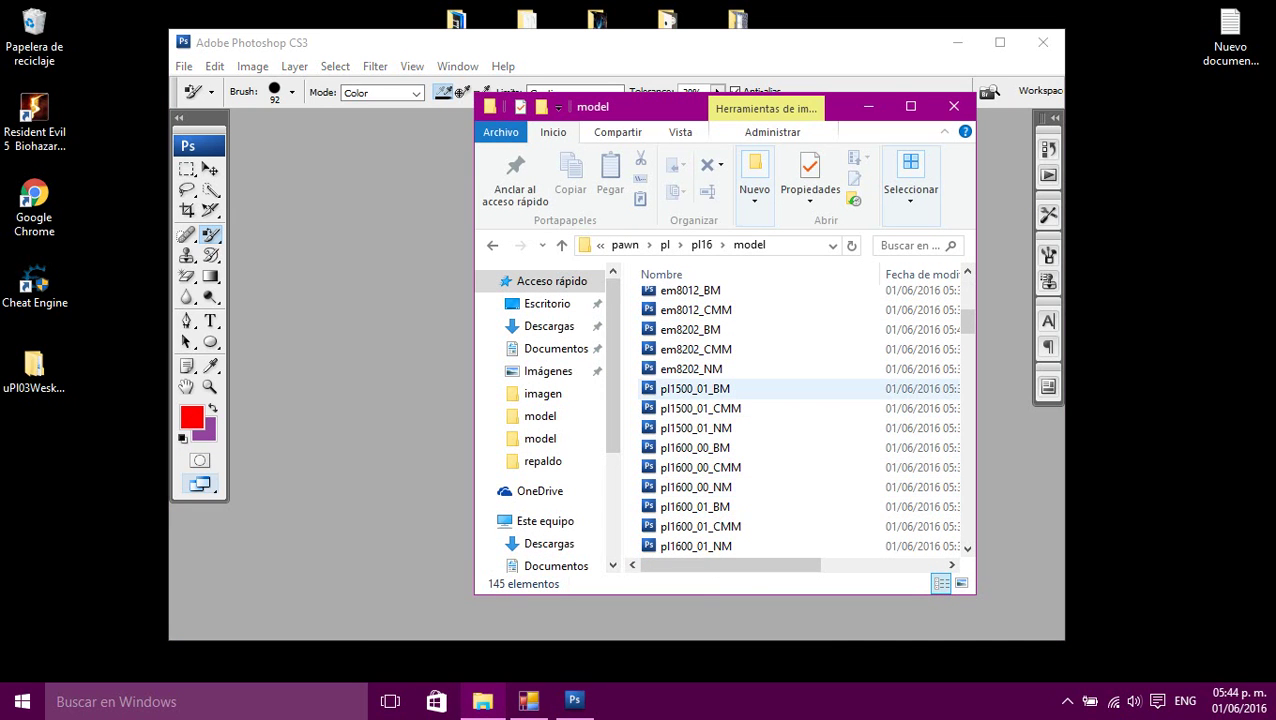
{"action": "left_click", "coordinate": [695, 389]}
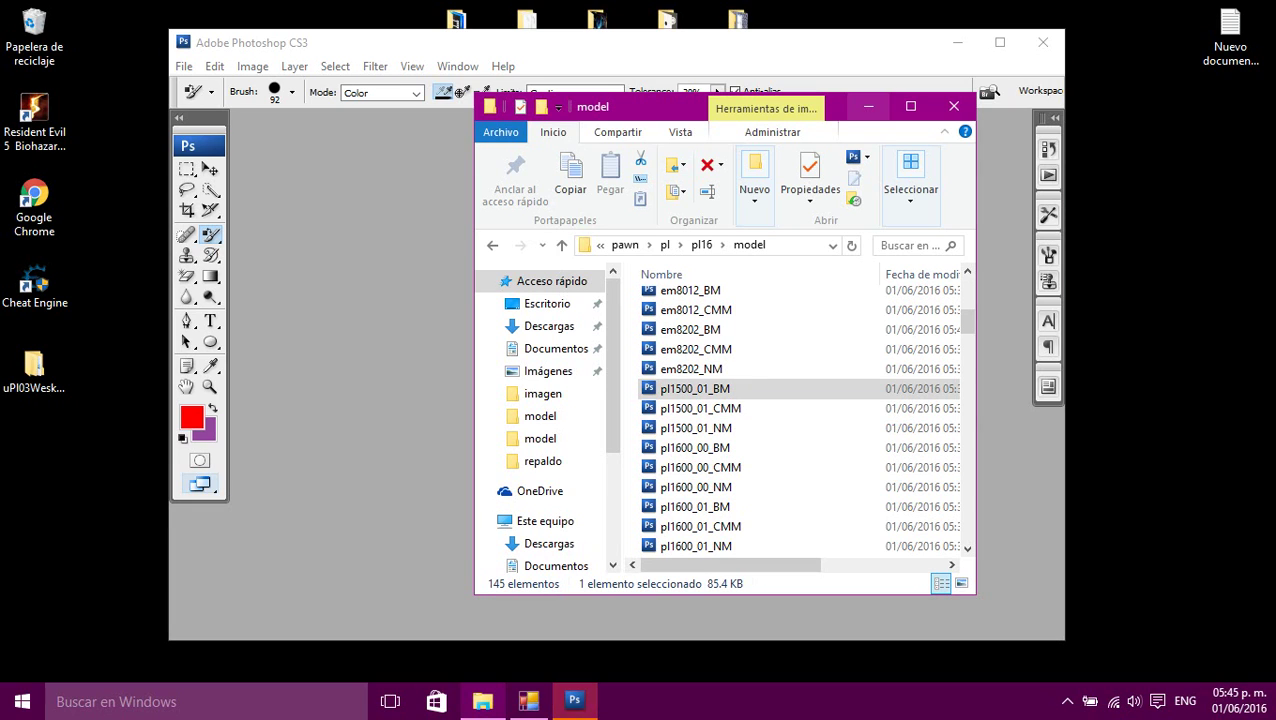
{"action": "left_click", "coordinate": [868, 106]}
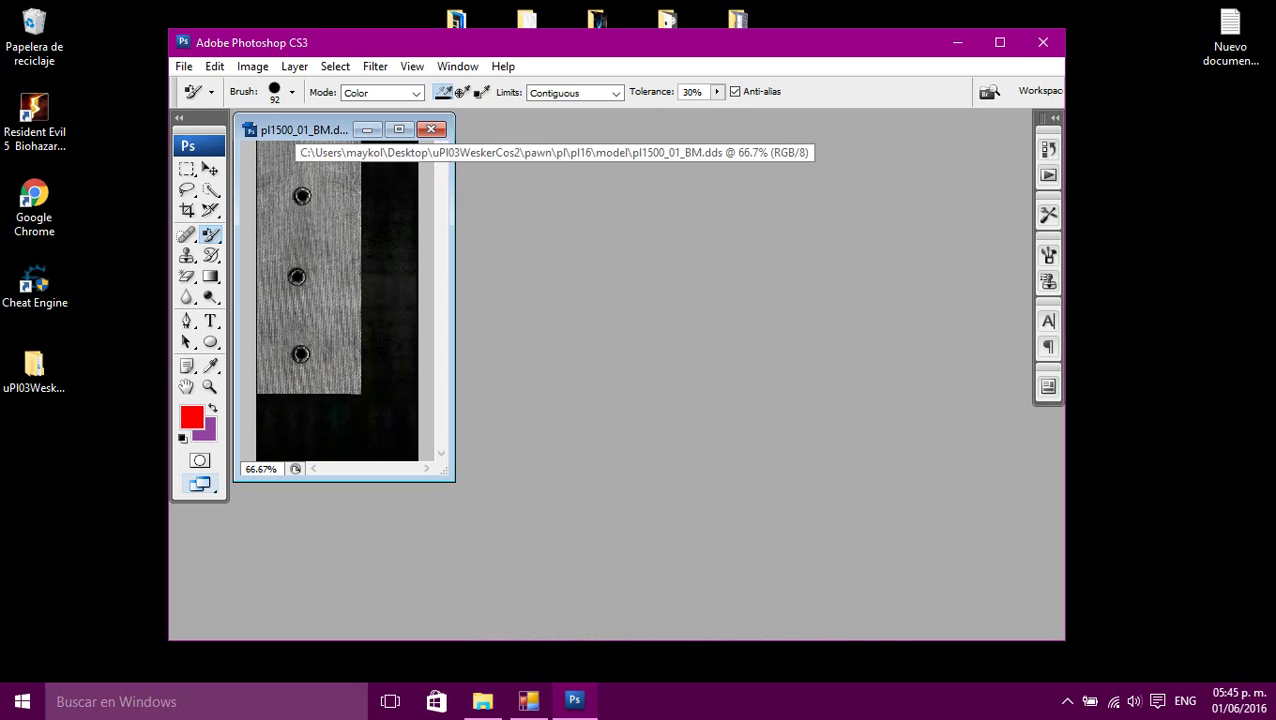
{"action": "left_click_drag", "start_coordinate": [295, 130], "coordinate": [415, 138]}
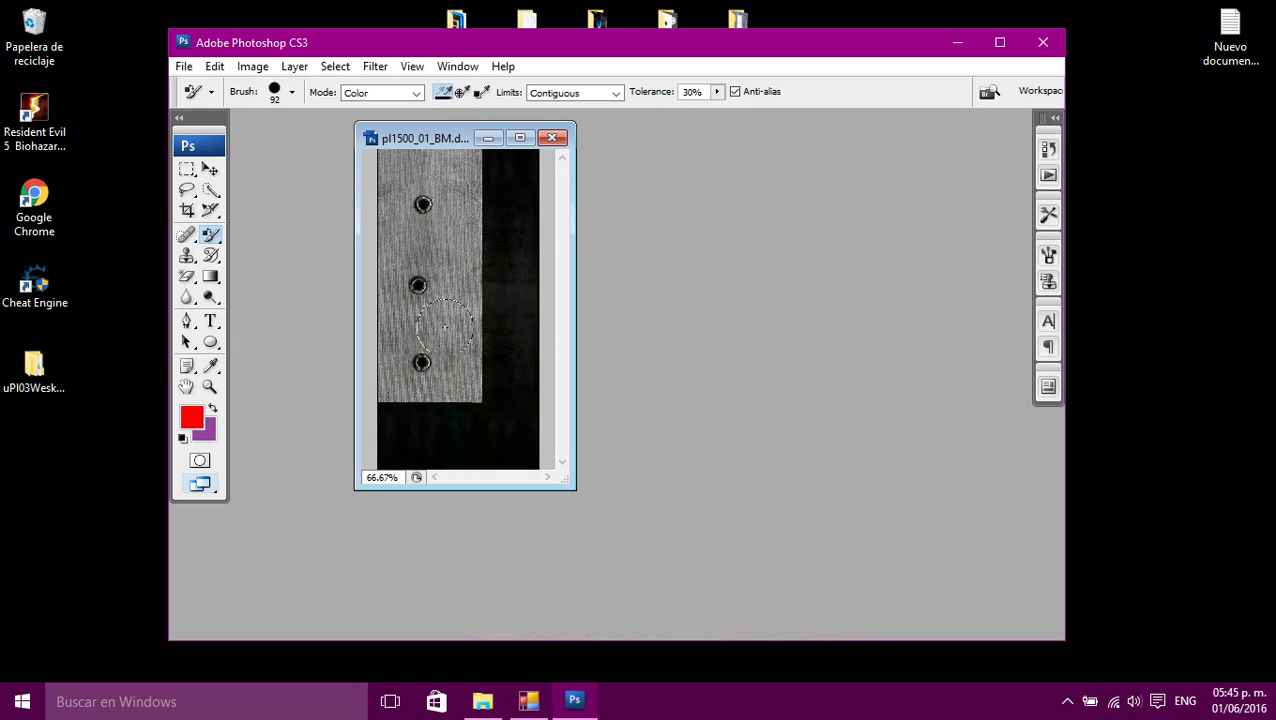
{"action": "left_click", "coordinate": [551, 137]}
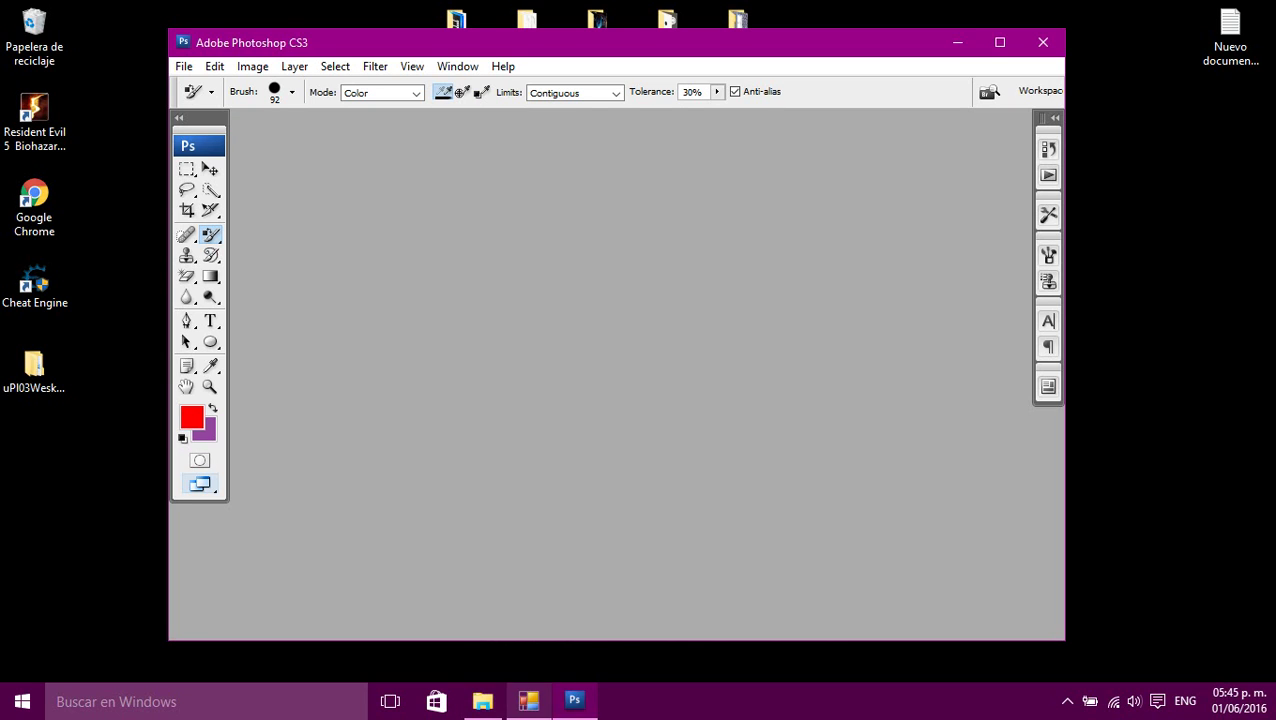
- Open the pl1600_00_BM jacket texture from the model folder and move its image window away from the toolbox
{"action": "mouse_move", "coordinate": [528, 700]}
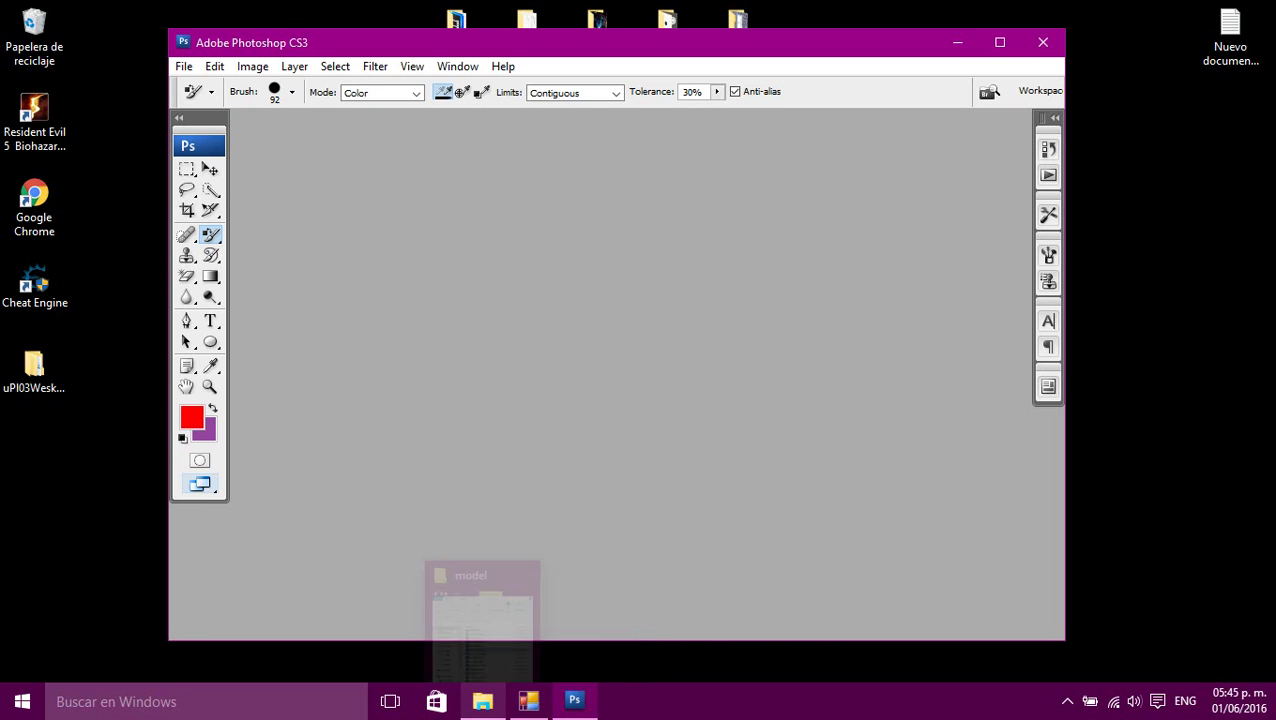
{"action": "left_click", "coordinate": [482, 700]}
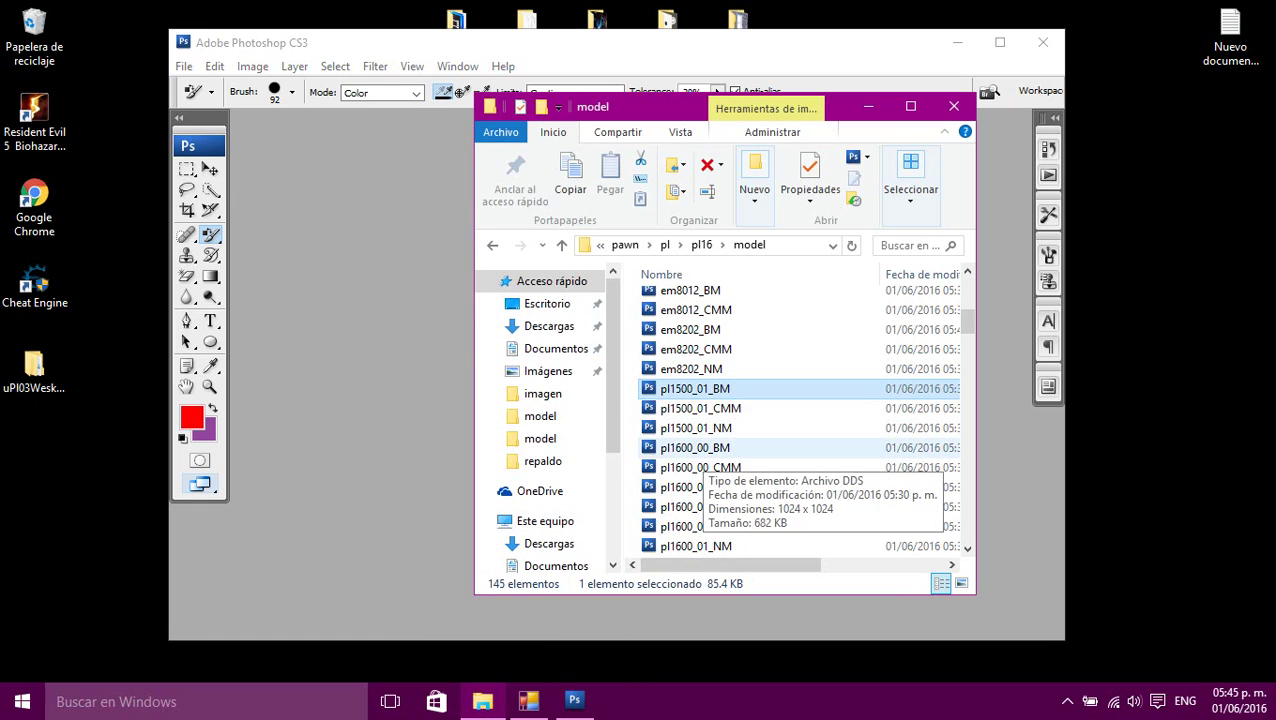
{"action": "left_click", "coordinate": [695, 447]}
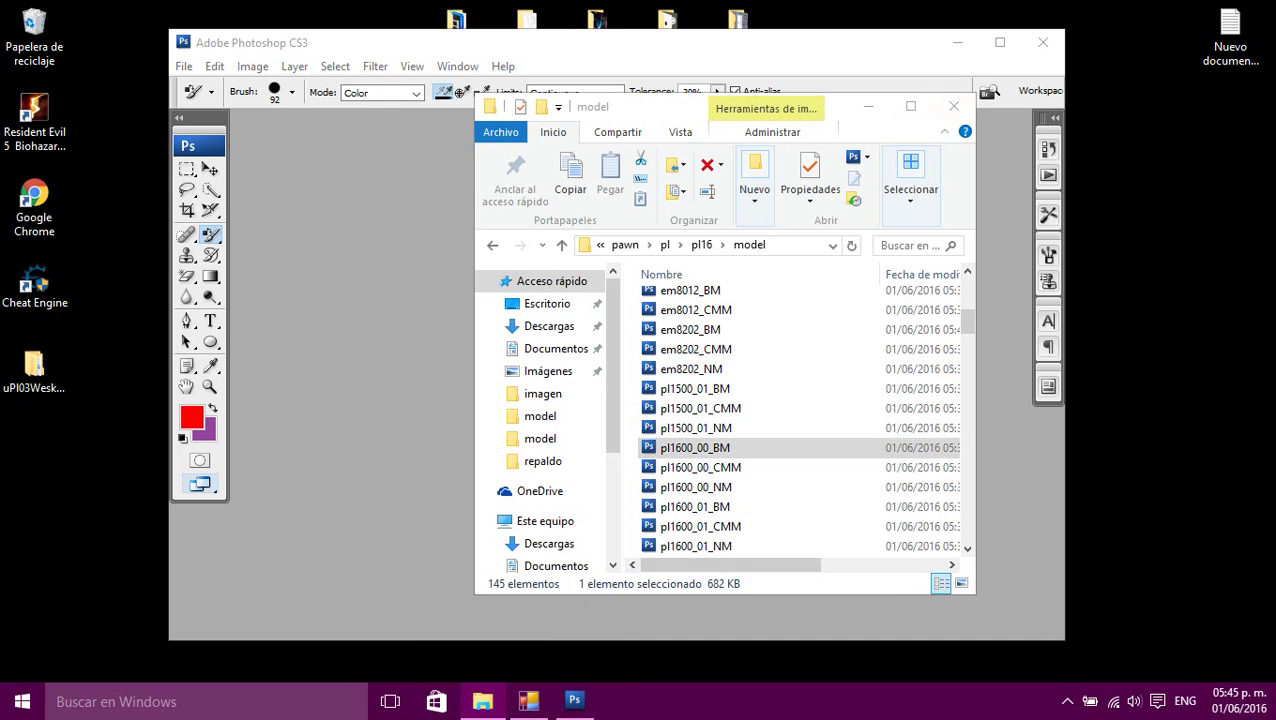
{"action": "left_click", "coordinate": [866, 106]}
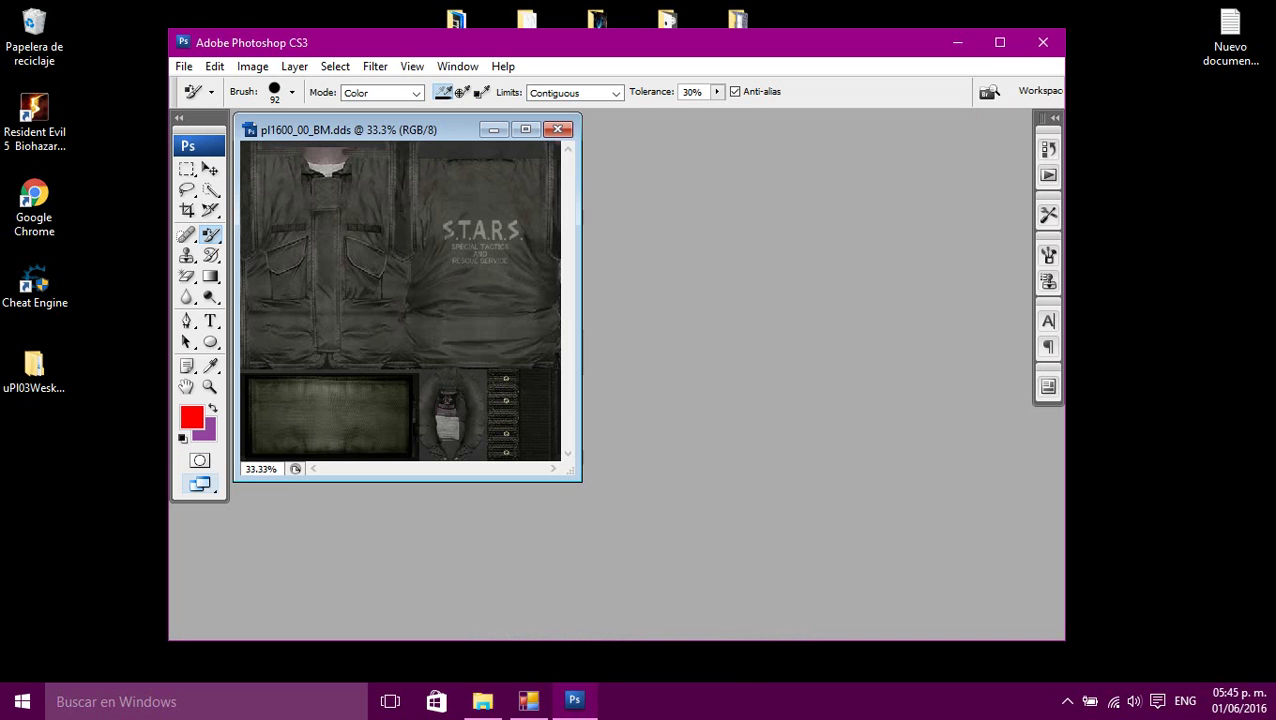
{"action": "left_click_drag", "start_coordinate": [365, 130], "coordinate": [496, 164]}
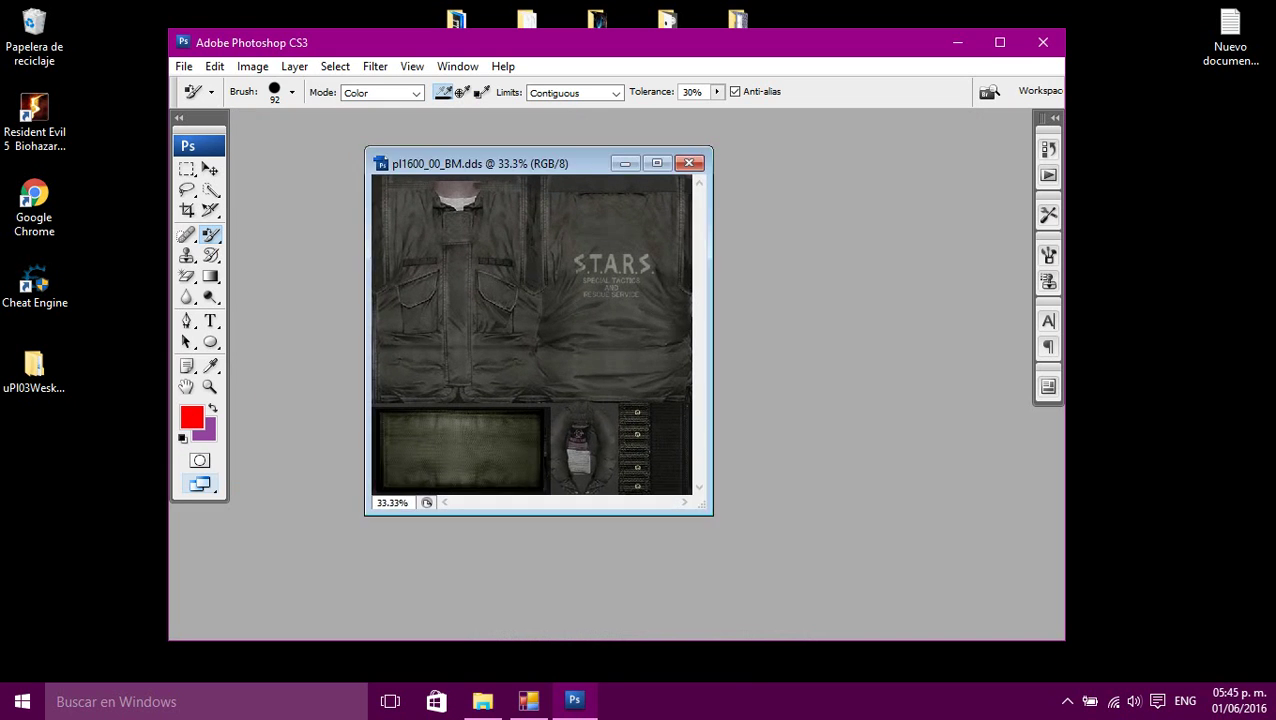
- Select all the jacket parts except the greenish rectangular panel, using the Quick Selection Tool with an 83 px brush
{"action": "left_click", "coordinate": [210, 190]}
{"action": "left_click", "coordinate": [282, 188]}
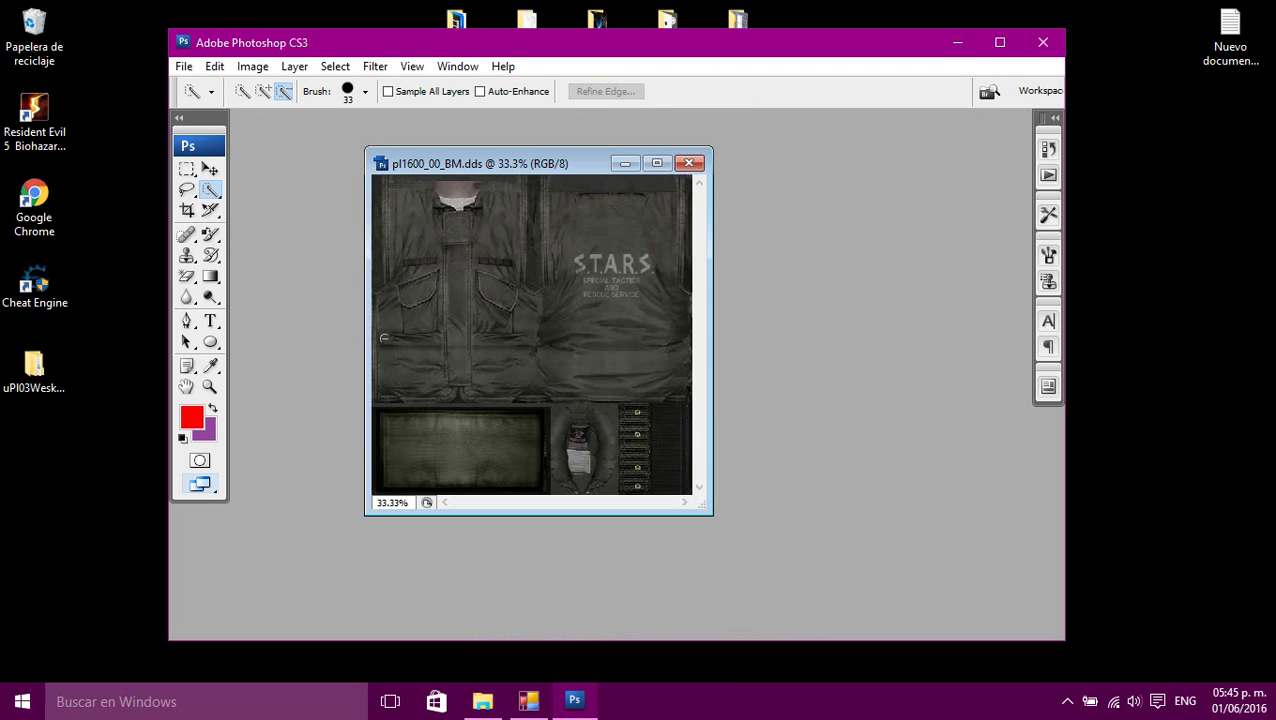
{"action": "left_click", "coordinate": [365, 91]}
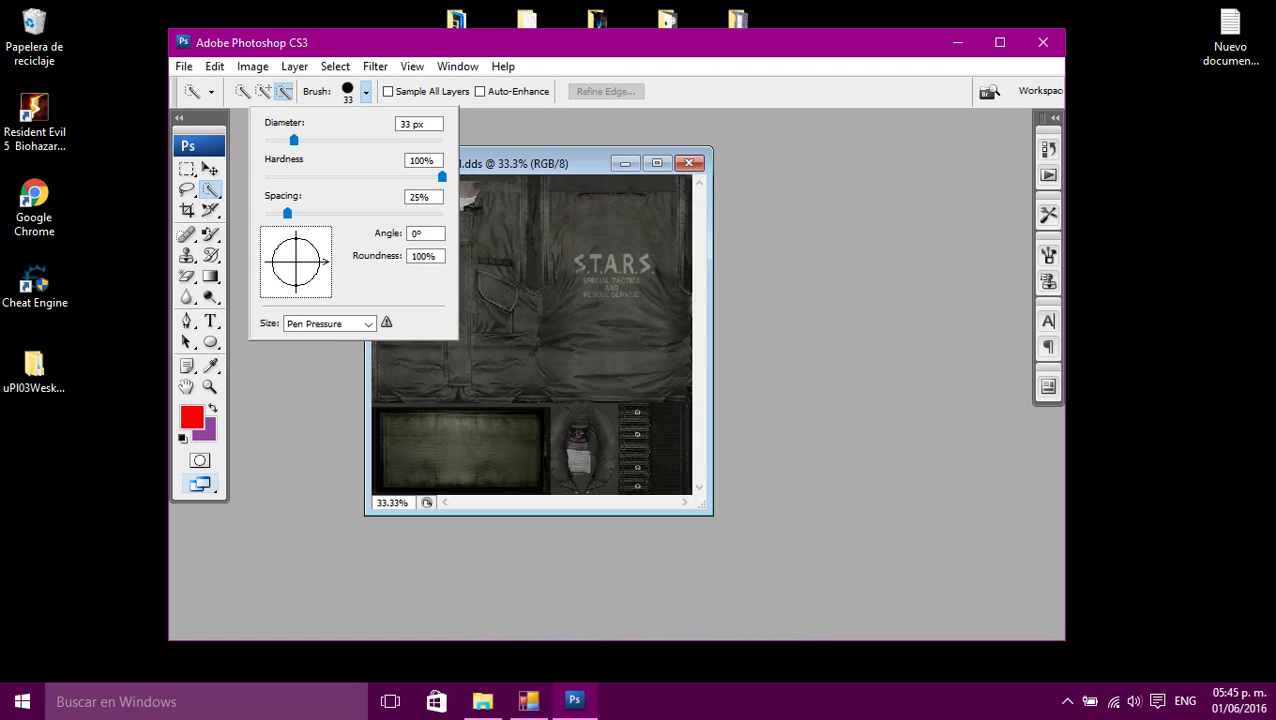
{"action": "key", "text": "Return"}
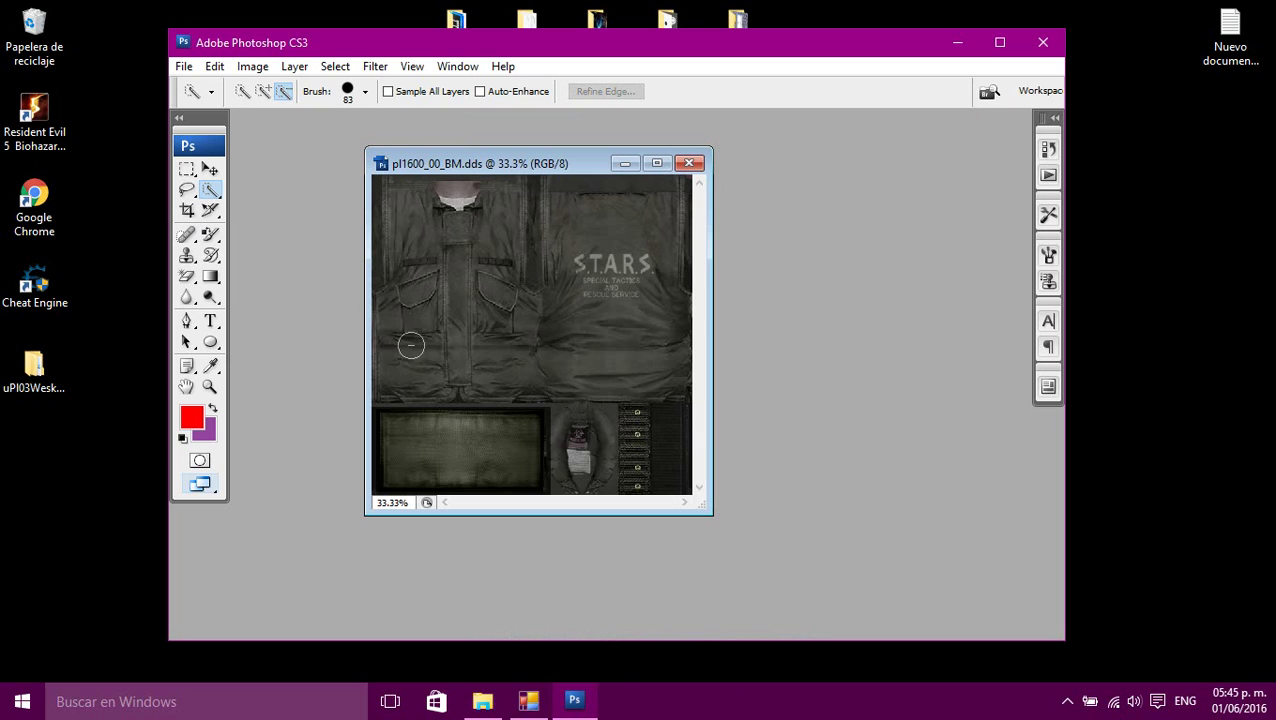
{"action": "left_click_drag", "start_coordinate": [410, 345], "coordinate": [440, 395]}
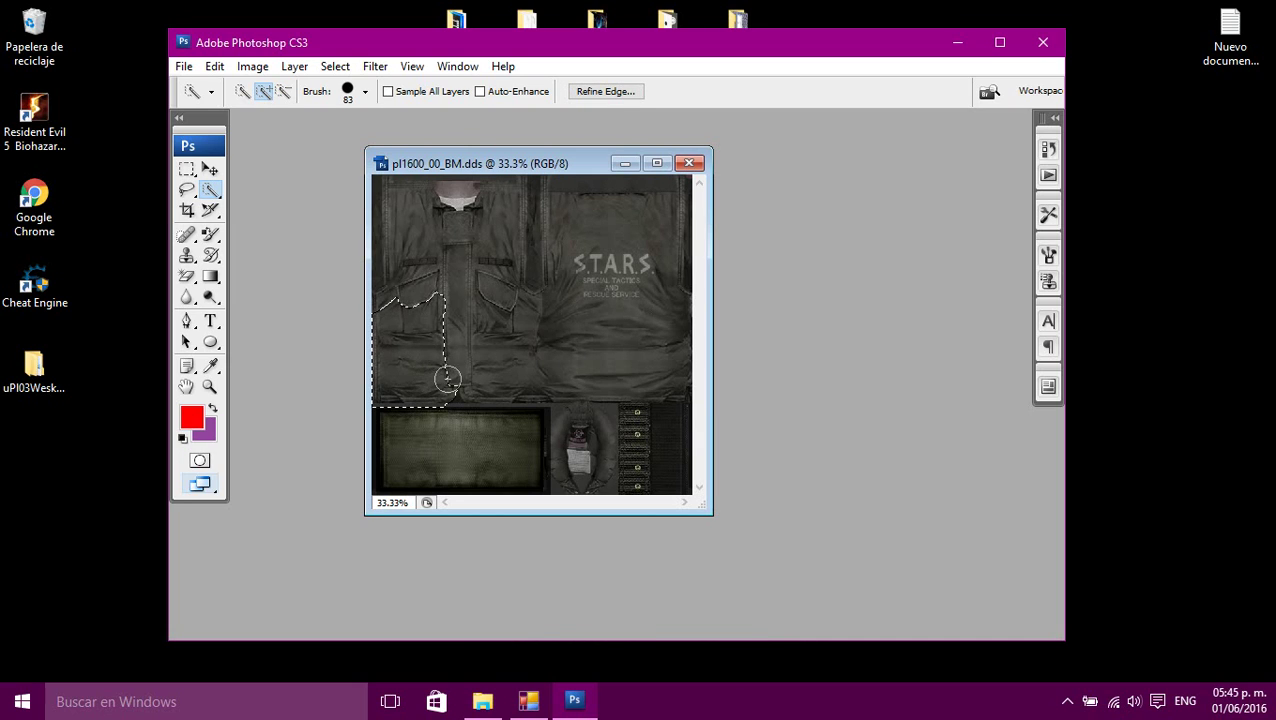
{"action": "mouse_move", "coordinate": [447, 379]}
{"action": "left_mouse_down"}
{"action": "mouse_move", "coordinate": [630, 385]}
{"action": "mouse_move", "coordinate": [667, 444]}
{"action": "mouse_move", "coordinate": [640, 461]}
{"action": "mouse_move", "coordinate": [585, 463]}
{"action": "mouse_move", "coordinate": [612, 342]}
{"action": "mouse_move", "coordinate": [592, 209]}
{"action": "mouse_move", "coordinate": [442, 199]}
{"action": "left_mouse_up"}
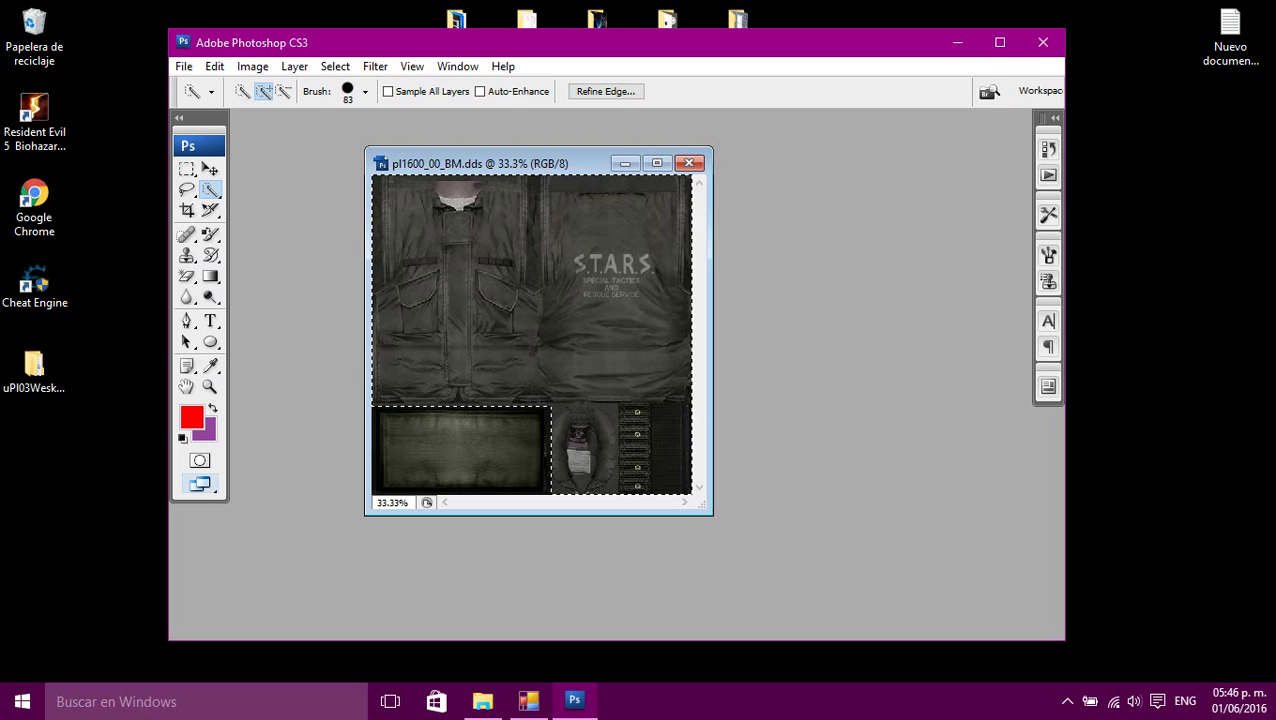
- Paint the selection's outer edges and the small parts beside the rectangular panel red with the Color Replacement Tool
{"action": "left_click", "coordinate": [210, 234]}
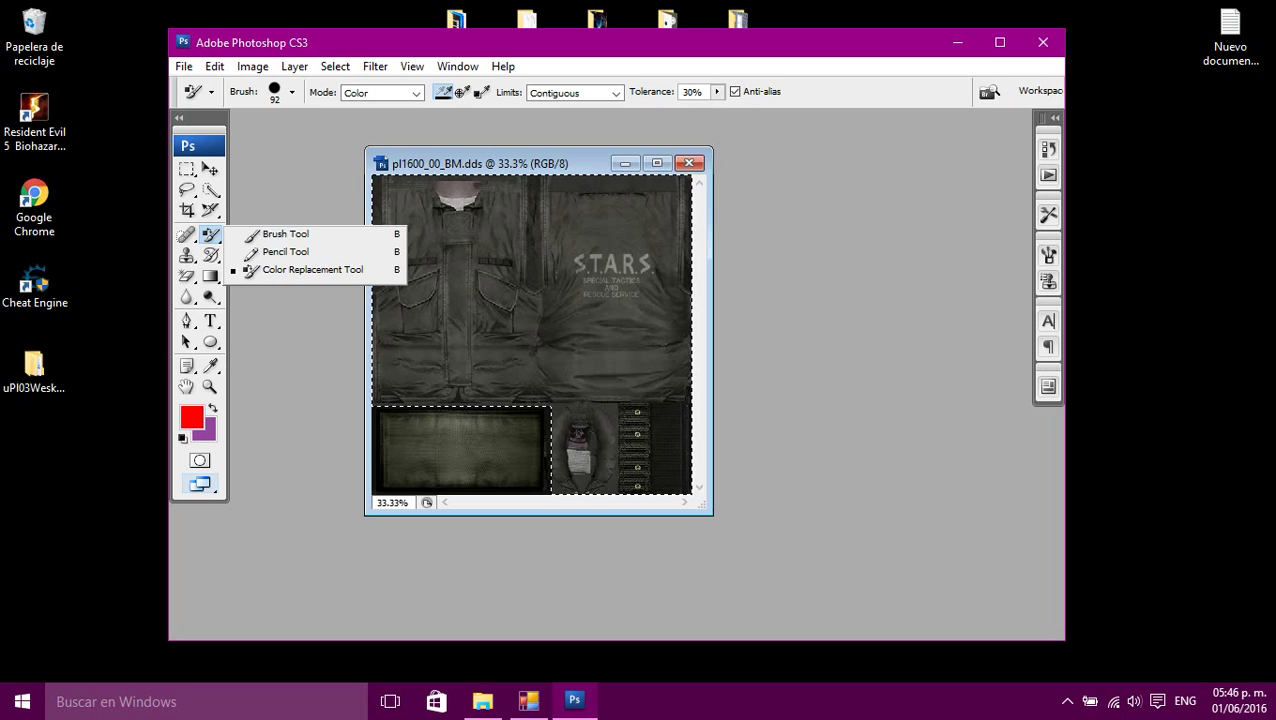
{"action": "left_click", "coordinate": [312, 270]}
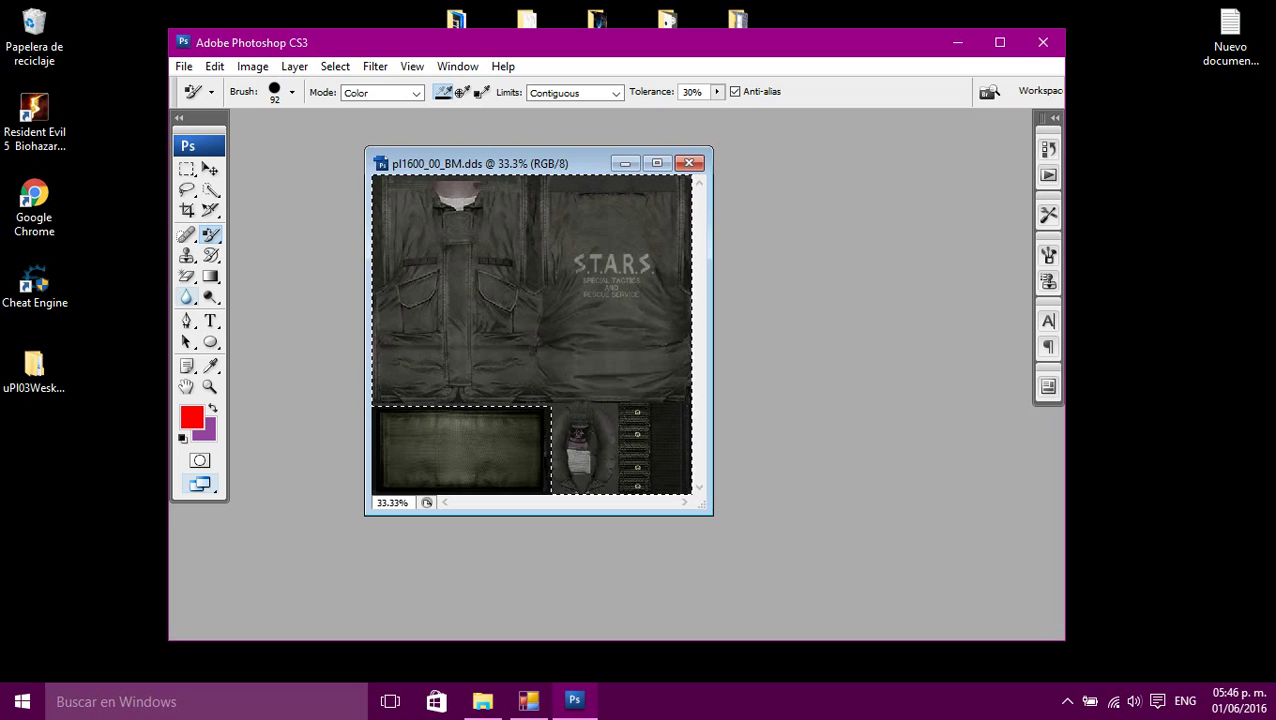
{"action": "right_click", "coordinate": [211, 235]}
{"action": "left_click", "coordinate": [462, 323]}
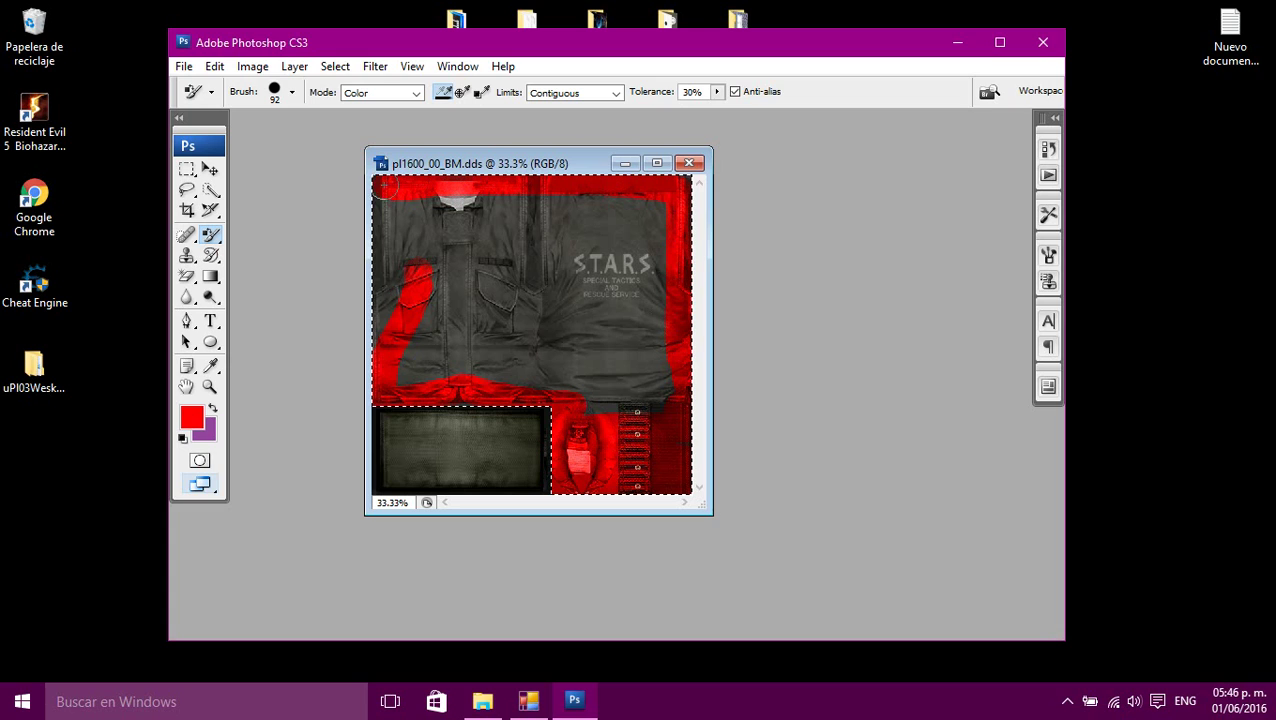
- Enlarge the Color Replacement brush to 174 px and paint the remaining grey front and back of the jacket red
{"action": "left_click", "coordinate": [292, 92]}
{"action": "left_click_drag", "start_coordinate": [275, 141], "coordinate": [316, 141]}
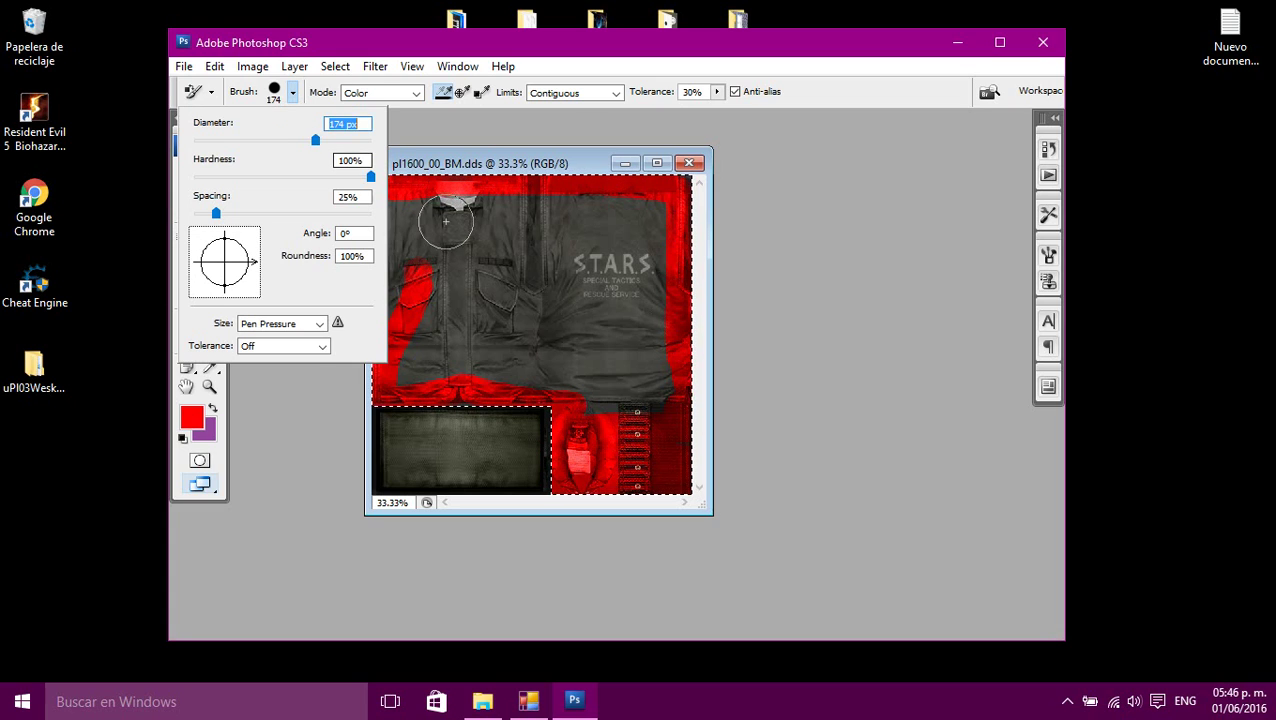
{"action": "mouse_move", "coordinate": [452, 237]}
{"action": "left_mouse_down"}
{"action": "mouse_move", "coordinate": [400, 330]}
{"action": "mouse_move", "coordinate": [397, 202]}
{"action": "left_mouse_up"}
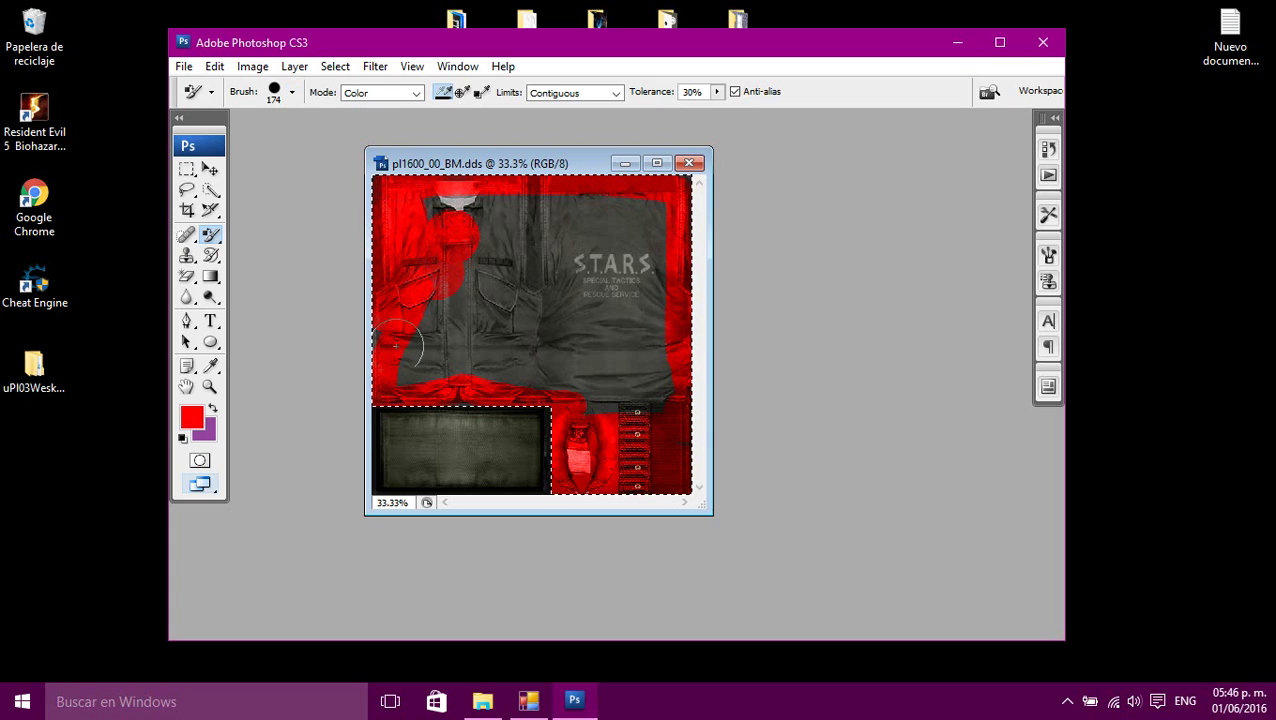
{"action": "mouse_move", "coordinate": [397, 278]}
{"action": "left_mouse_down"}
{"action": "mouse_move", "coordinate": [425, 309]}
{"action": "mouse_move", "coordinate": [431, 199]}
{"action": "mouse_move", "coordinate": [665, 200]}
{"action": "mouse_move", "coordinate": [508, 201]}
{"action": "left_mouse_up"}
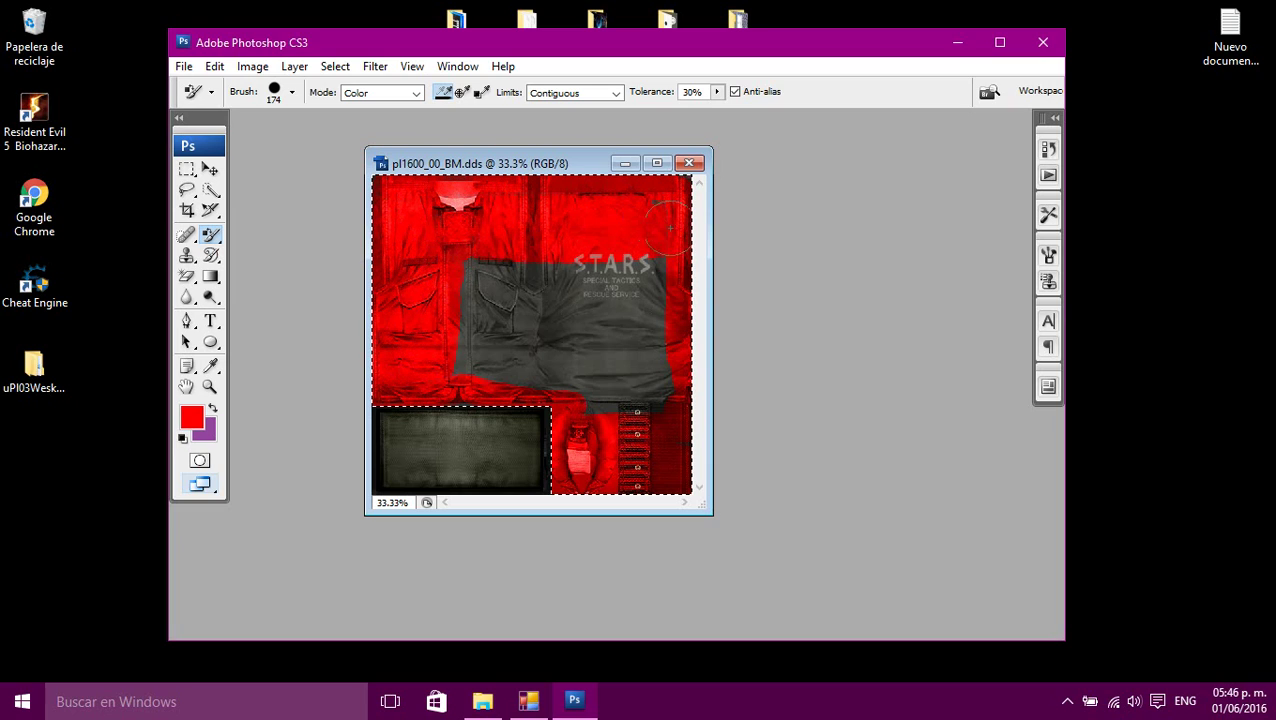
{"action": "mouse_move", "coordinate": [670, 228]}
{"action": "left_mouse_down"}
{"action": "mouse_move", "coordinate": [627, 186]}
{"action": "mouse_move", "coordinate": [664, 258]}
{"action": "mouse_move", "coordinate": [651, 370]}
{"action": "mouse_move", "coordinate": [672, 415]}
{"action": "mouse_move", "coordinate": [586, 399]}
{"action": "mouse_move", "coordinate": [661, 399]}
{"action": "mouse_move", "coordinate": [686, 453]}
{"action": "mouse_move", "coordinate": [692, 418]}
{"action": "mouse_move", "coordinate": [687, 441]}
{"action": "mouse_move", "coordinate": [551, 398]}
{"action": "mouse_move", "coordinate": [582, 365]}
{"action": "mouse_move", "coordinate": [550, 341]}
{"action": "mouse_move", "coordinate": [471, 366]}
{"action": "mouse_move", "coordinate": [486, 352]}
{"action": "mouse_move", "coordinate": [482, 288]}
{"action": "mouse_move", "coordinate": [495, 265]}
{"action": "mouse_move", "coordinate": [503, 272]}
{"action": "mouse_move", "coordinate": [464, 322]}
{"action": "left_mouse_up"}
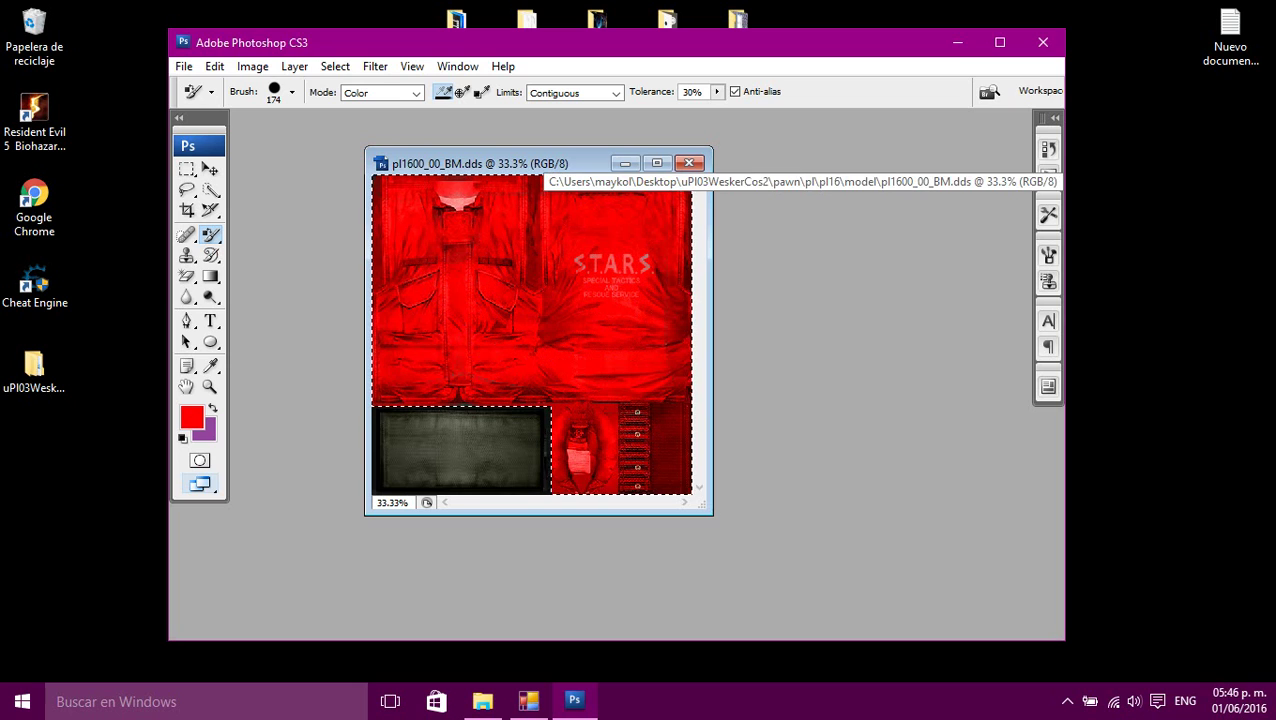
- Open images.jpg, the winged Umbrella logo picture, from the imagen folder on the desktop
{"action": "left_click_drag", "start_coordinate": [540, 165], "coordinate": [608, 165]}
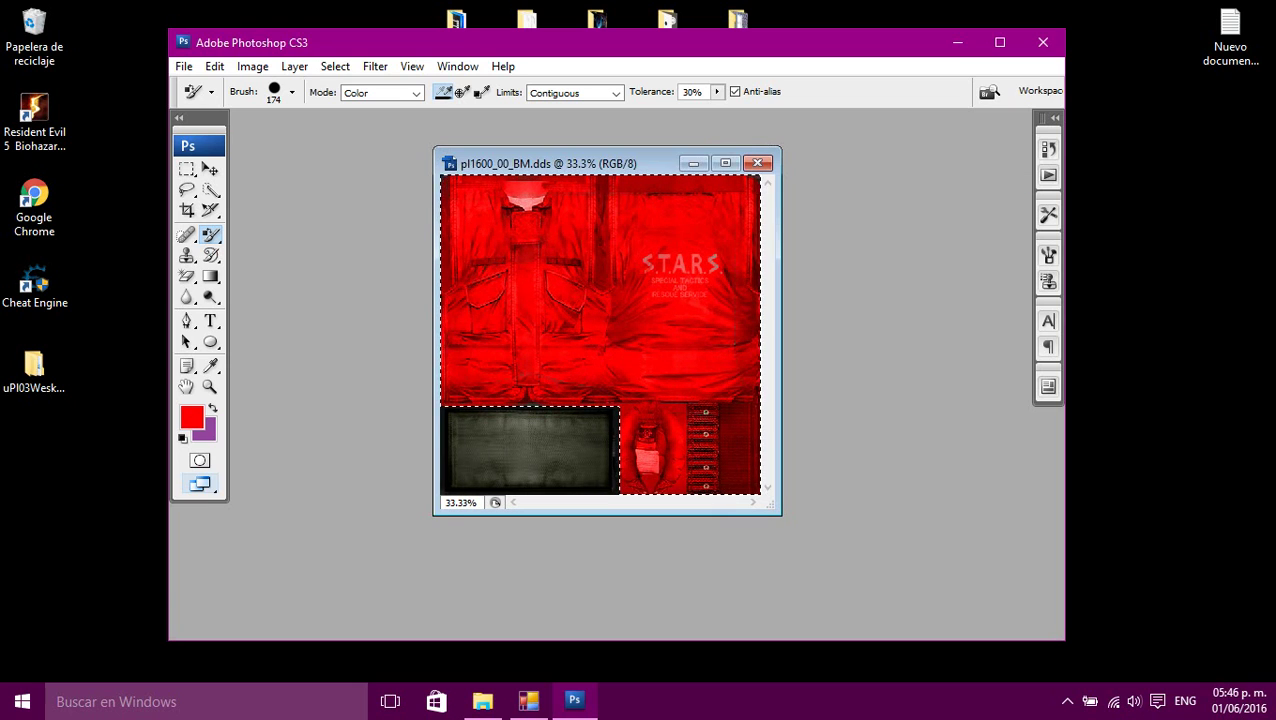
{"action": "left_click", "coordinate": [184, 66]}
{"action": "left_click", "coordinate": [205, 104]}
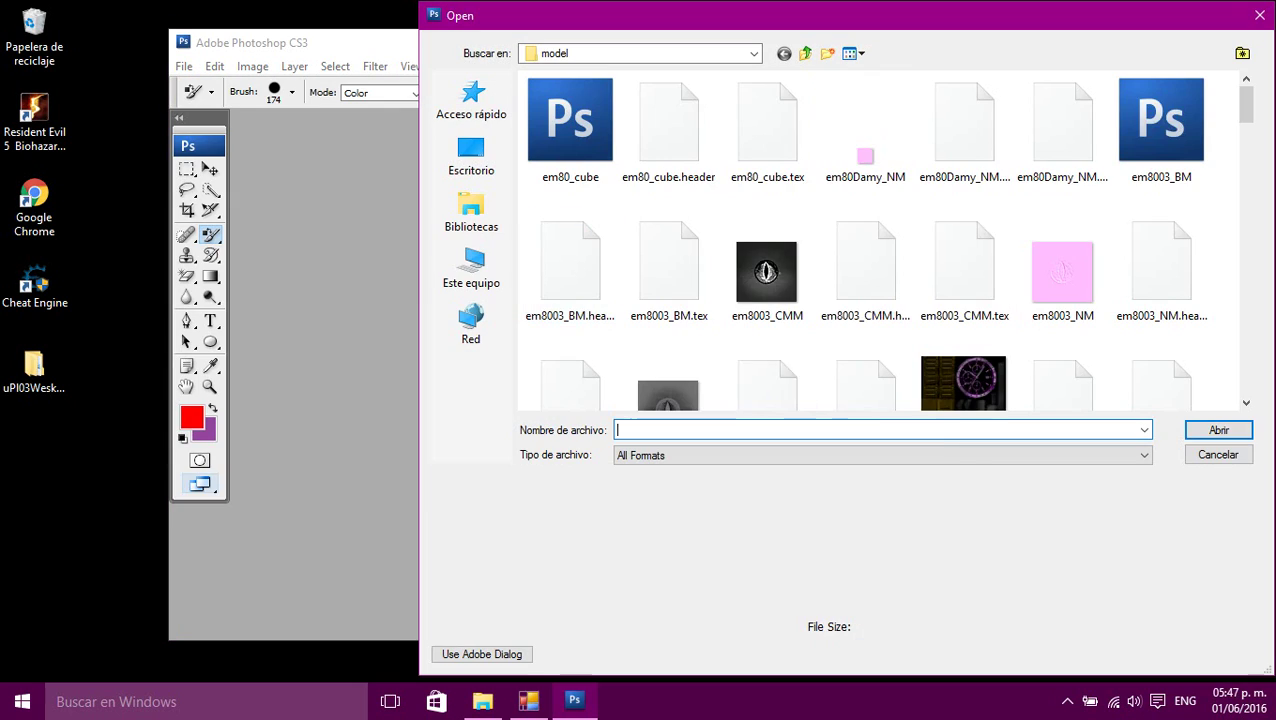
{"action": "scroll", "coordinate": [866, 388], "scroll_direction": "down", "scroll_amount": 3}
{"action": "left_click", "coordinate": [471, 155]}
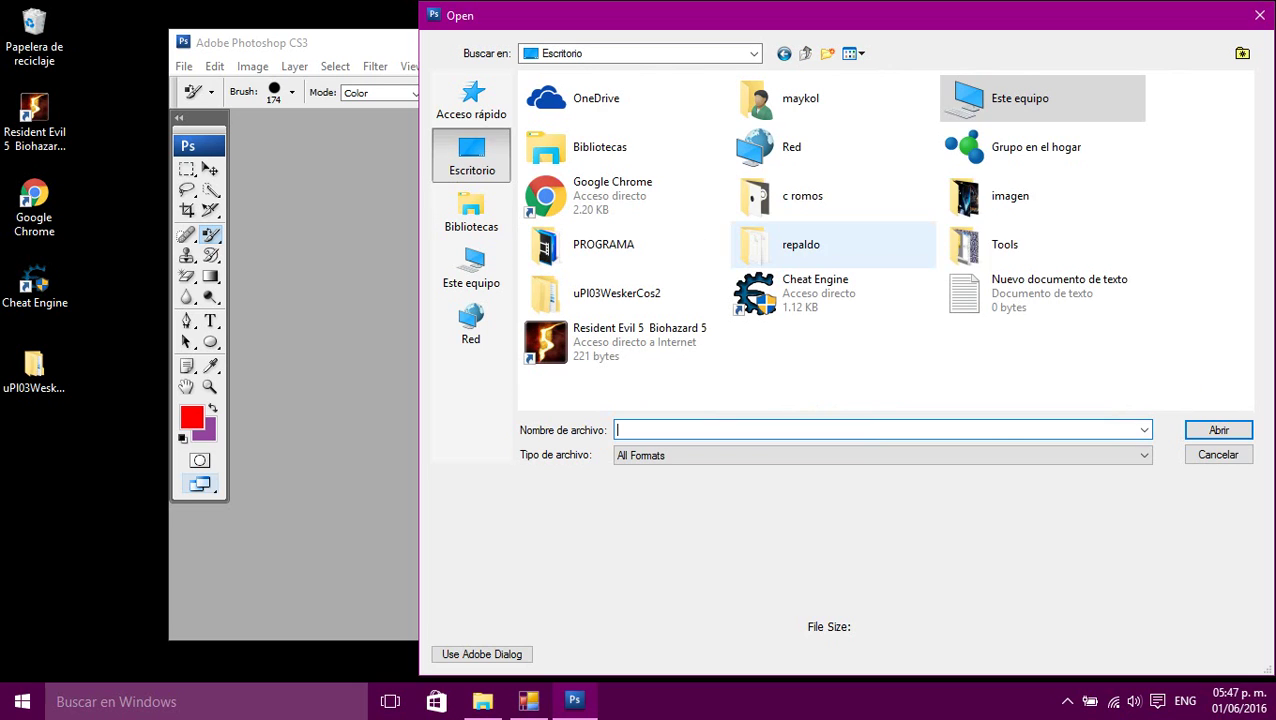
{"action": "double_click", "coordinate": [1010, 196]}
{"action": "scroll", "coordinate": [963, 300], "scroll_direction": "down", "scroll_amount": 1}
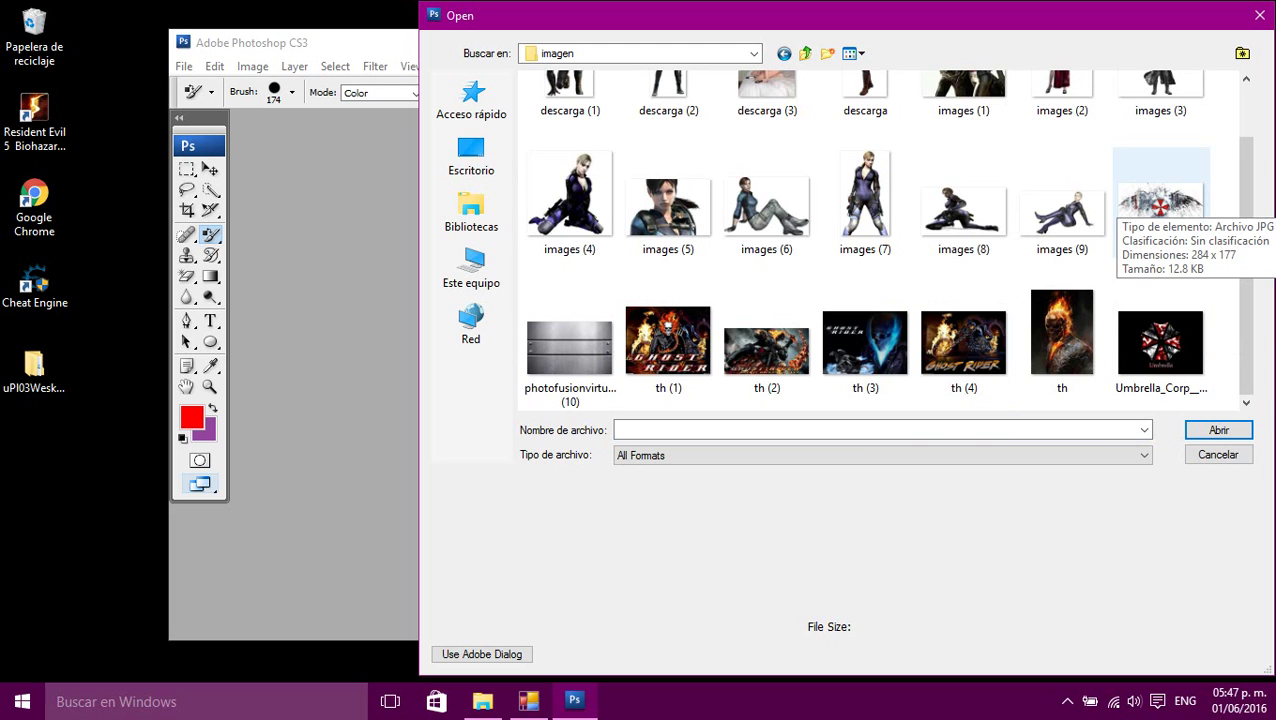
{"action": "double_click", "coordinate": [1160, 205]}
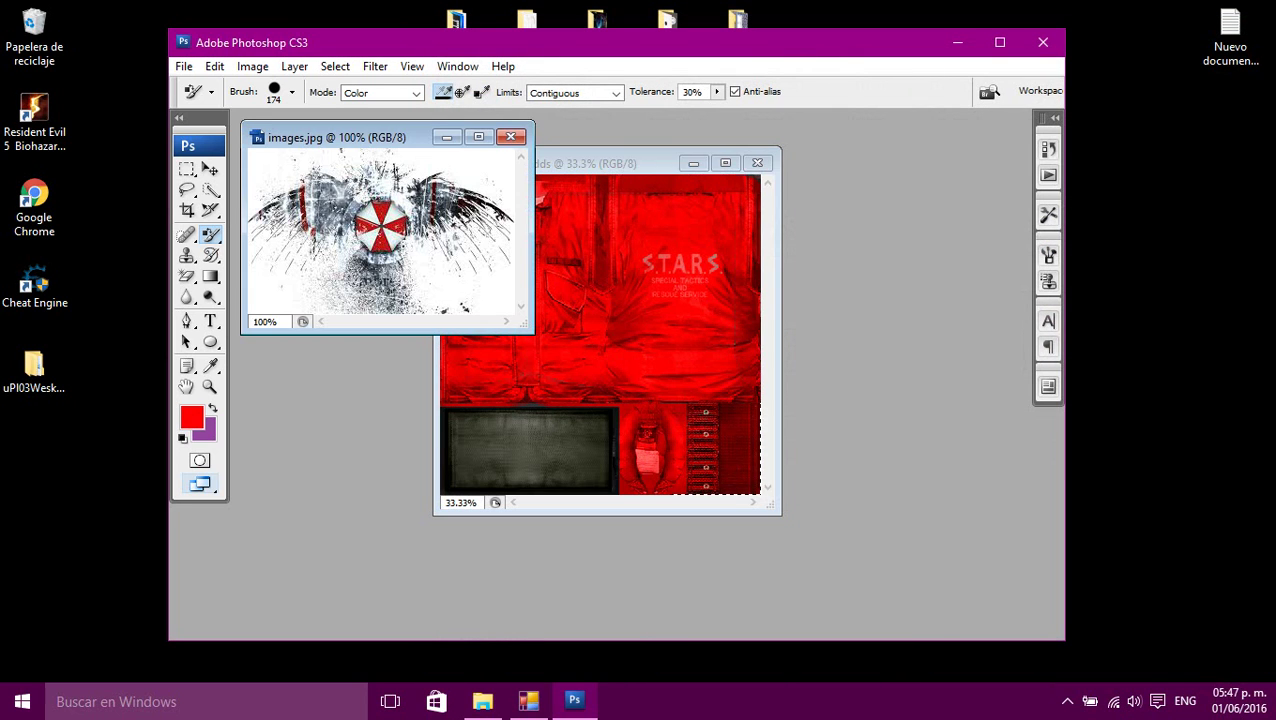
- Set the two image windows side by side and copy the whole Umbrella picture onto the jacket's S.T.A.R.S. lettering
{"action": "left_click_drag", "start_coordinate": [595, 163], "coordinate": [733, 149]}
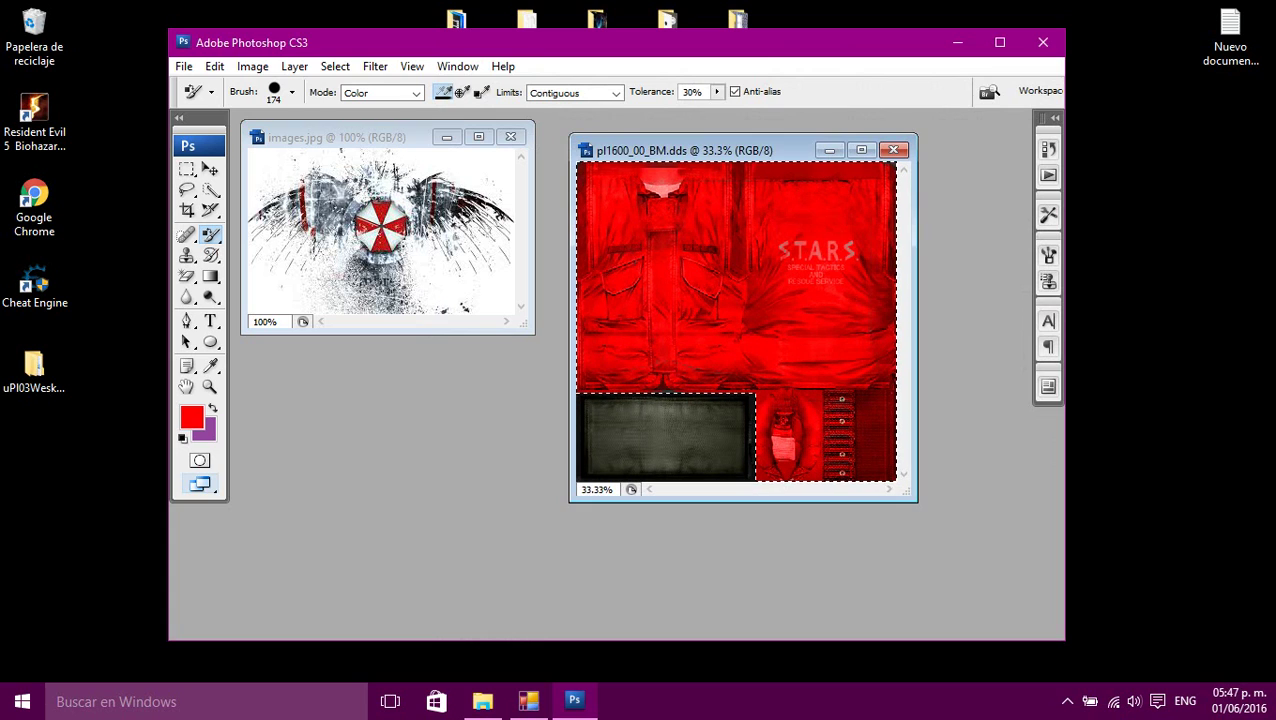
{"action": "left_click", "coordinate": [187, 170]}
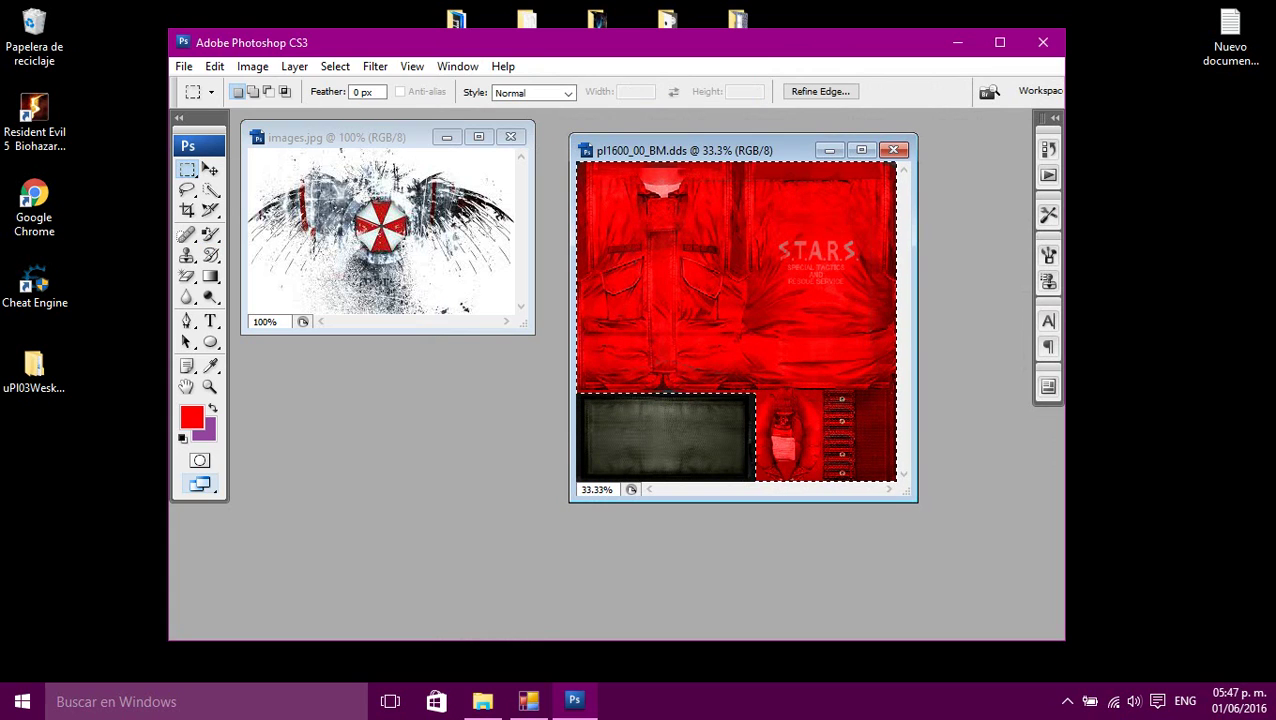
{"action": "mouse_move", "coordinate": [250, 150]}
{"action": "left_mouse_down"}
{"action": "mouse_move", "coordinate": [477, 275]}
{"action": "mouse_move", "coordinate": [516, 316]}
{"action": "left_mouse_up"}
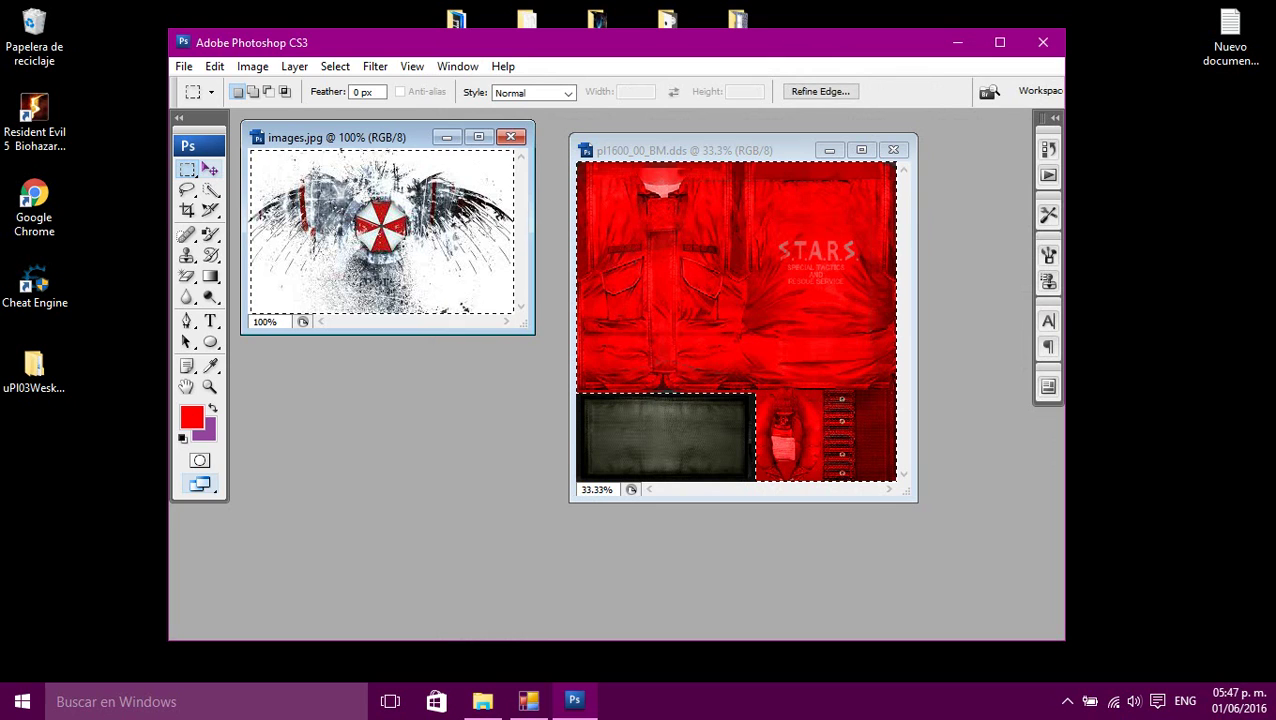
{"action": "left_click", "coordinate": [210, 169]}
{"action": "left_click_drag", "start_coordinate": [372, 226], "coordinate": [815, 265]}
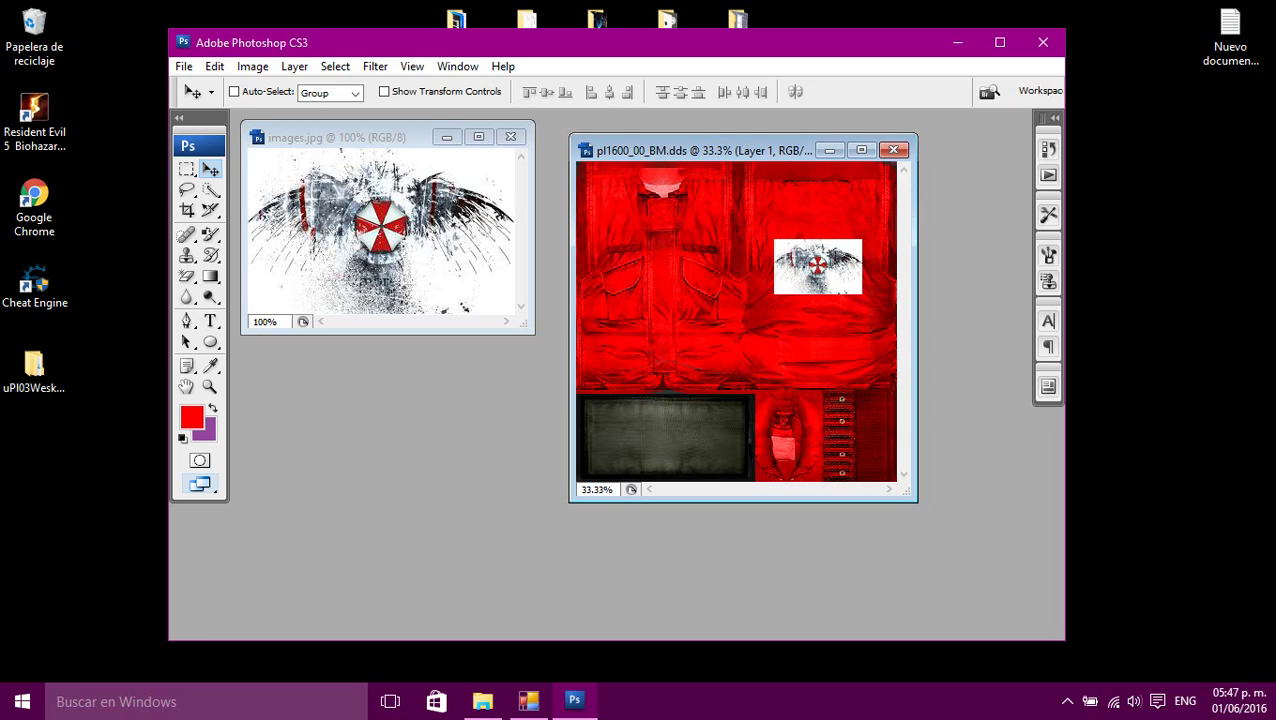
- Close images.jpg and select the dark rectangular panel below the jacket front with the Quick Selection Tool
{"action": "left_click", "coordinate": [511, 137]}
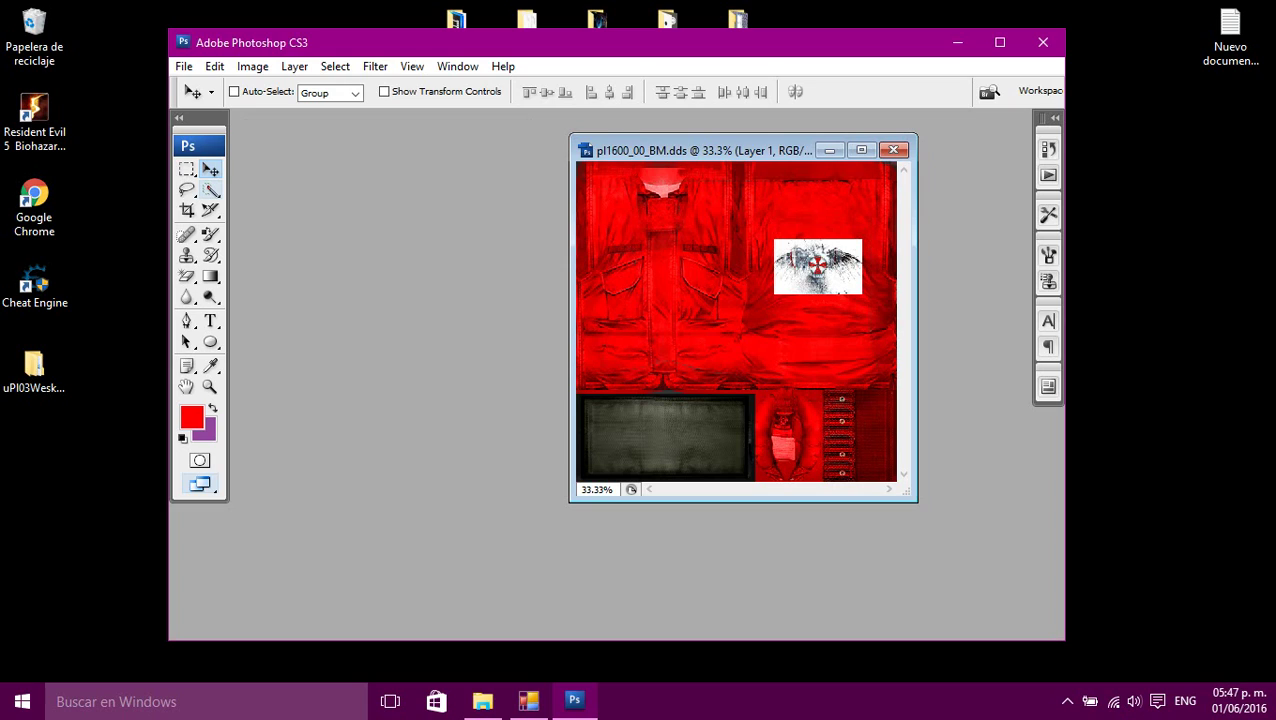
{"action": "left_click", "coordinate": [211, 188]}
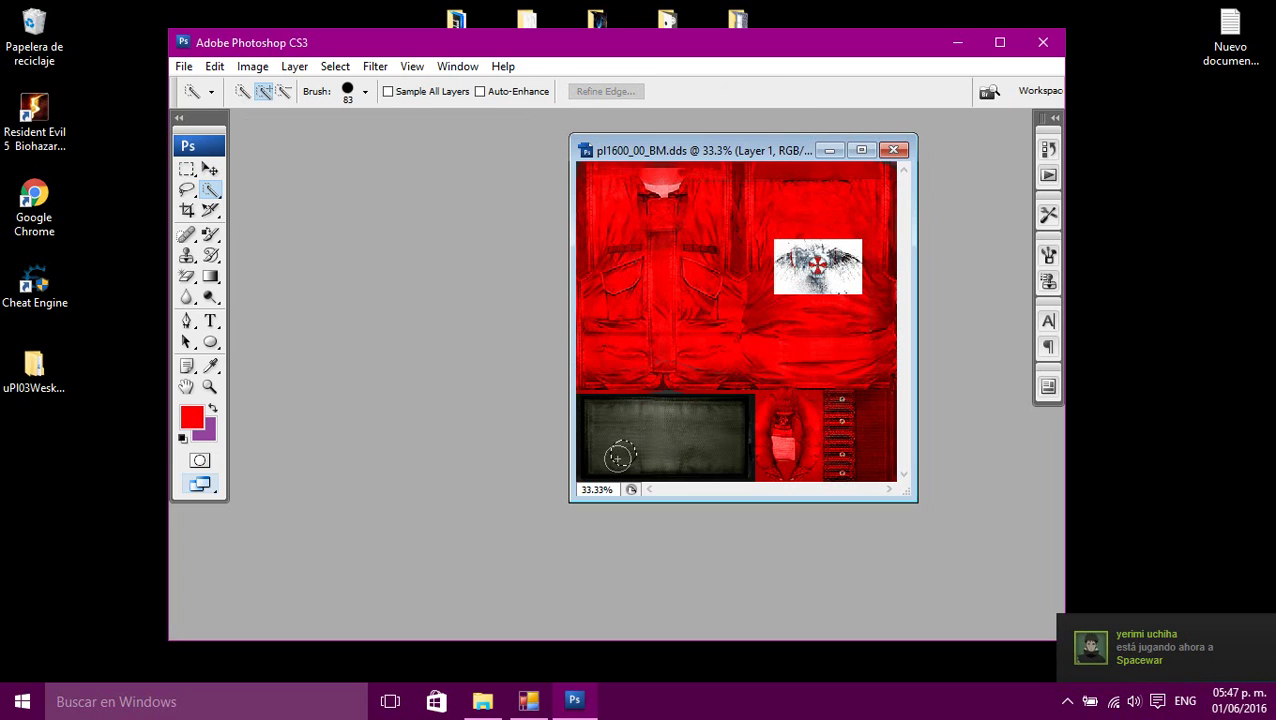
{"action": "mouse_move", "coordinate": [619, 458]}
{"action": "left_mouse_down"}
{"action": "mouse_move", "coordinate": [592, 440]}
{"action": "mouse_move", "coordinate": [605, 418]}
{"action": "mouse_move", "coordinate": [687, 411]}
{"action": "mouse_move", "coordinate": [735, 438]}
{"action": "mouse_move", "coordinate": [736, 409]}
{"action": "mouse_move", "coordinate": [738, 472]}
{"action": "left_mouse_up"}
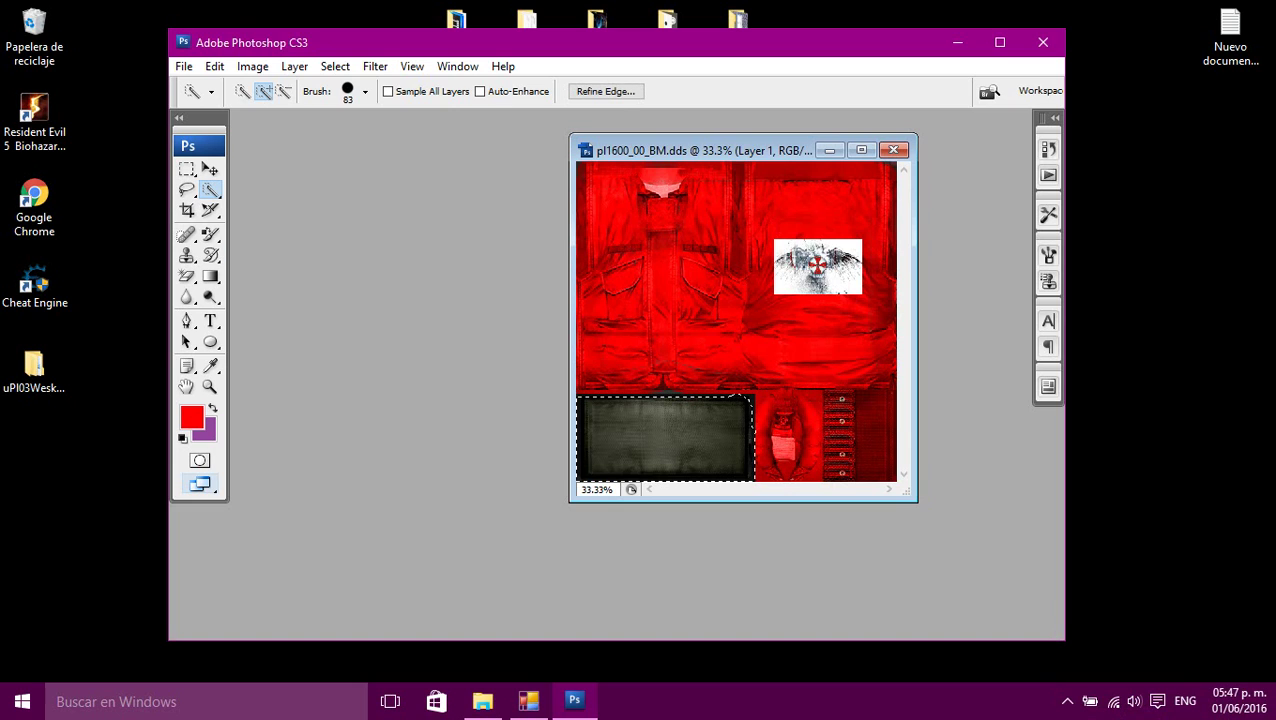
- Change the purple swatch to white and use it as the foreground colour
{"action": "key", "text": "x"}
{"action": "left_click", "coordinate": [192, 417]}
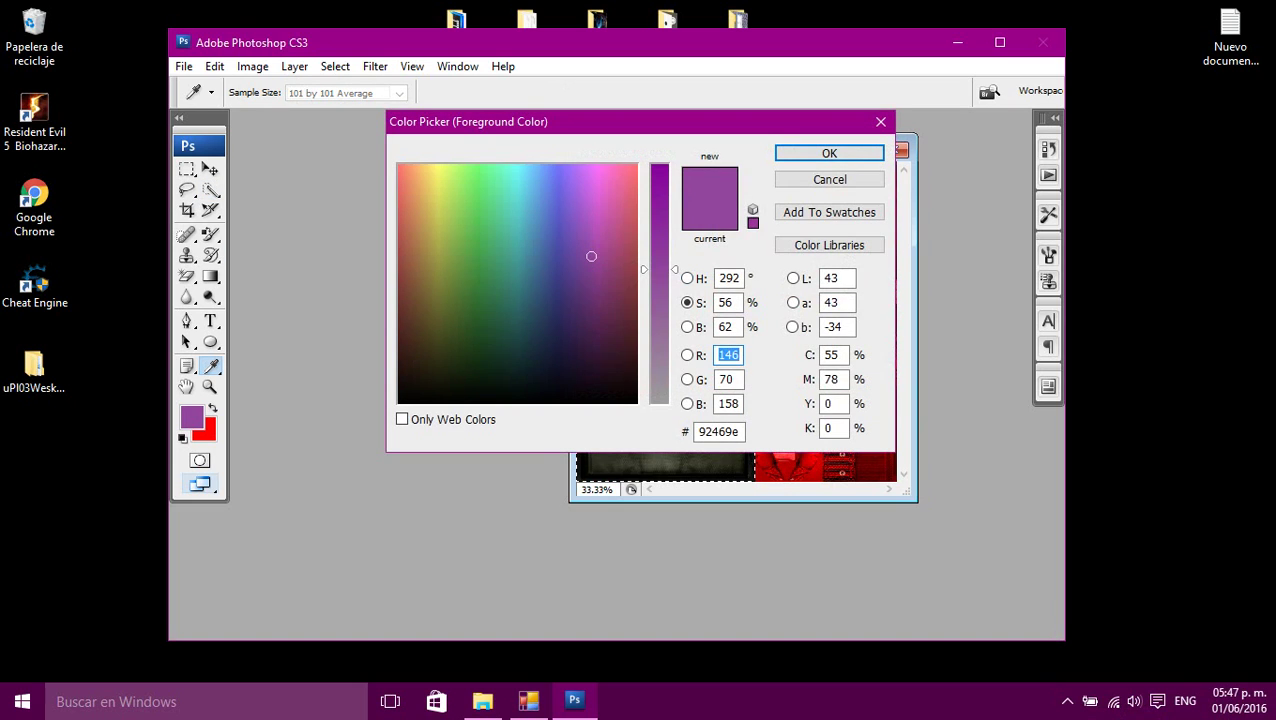
{"action": "left_click_drag", "start_coordinate": [660, 269], "coordinate": [660, 404]}
{"action": "left_click_drag", "start_coordinate": [584, 226], "coordinate": [636, 164]}
{"action": "left_click", "coordinate": [829, 153]}
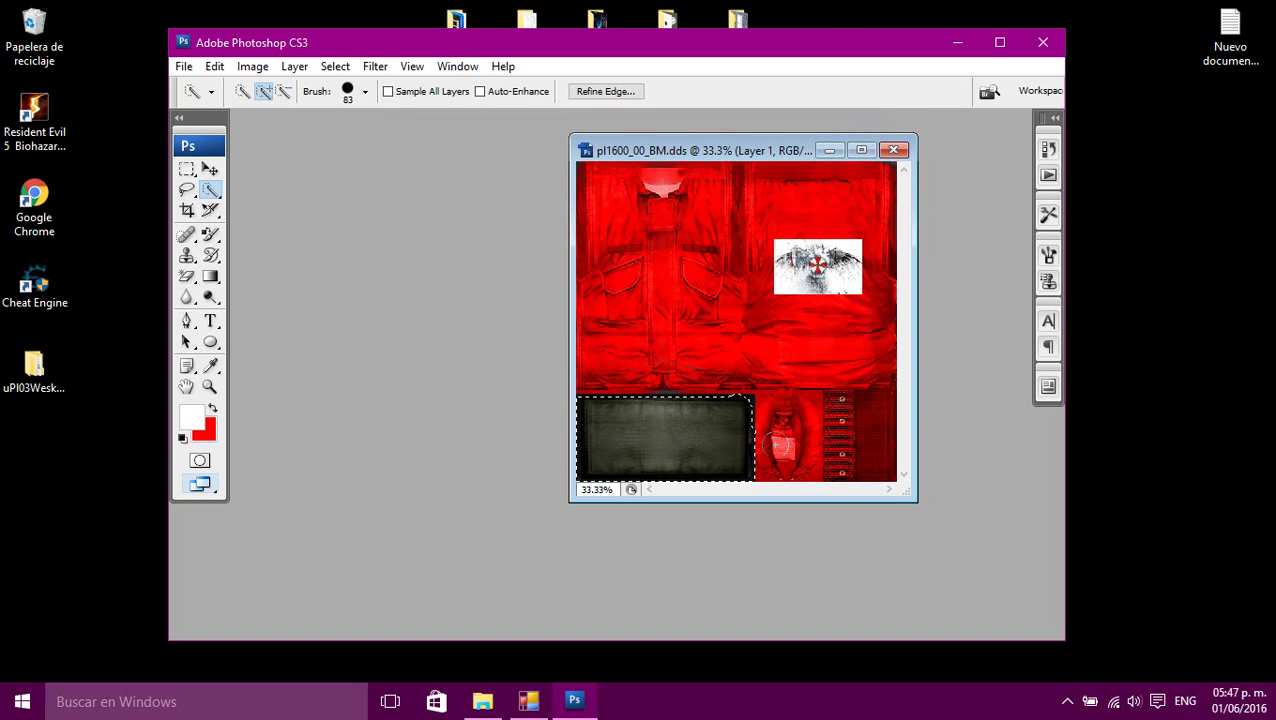
- Try to recolour the selected rectangular panel white with the Color Replacement Tool
{"action": "left_click", "coordinate": [210, 234]}
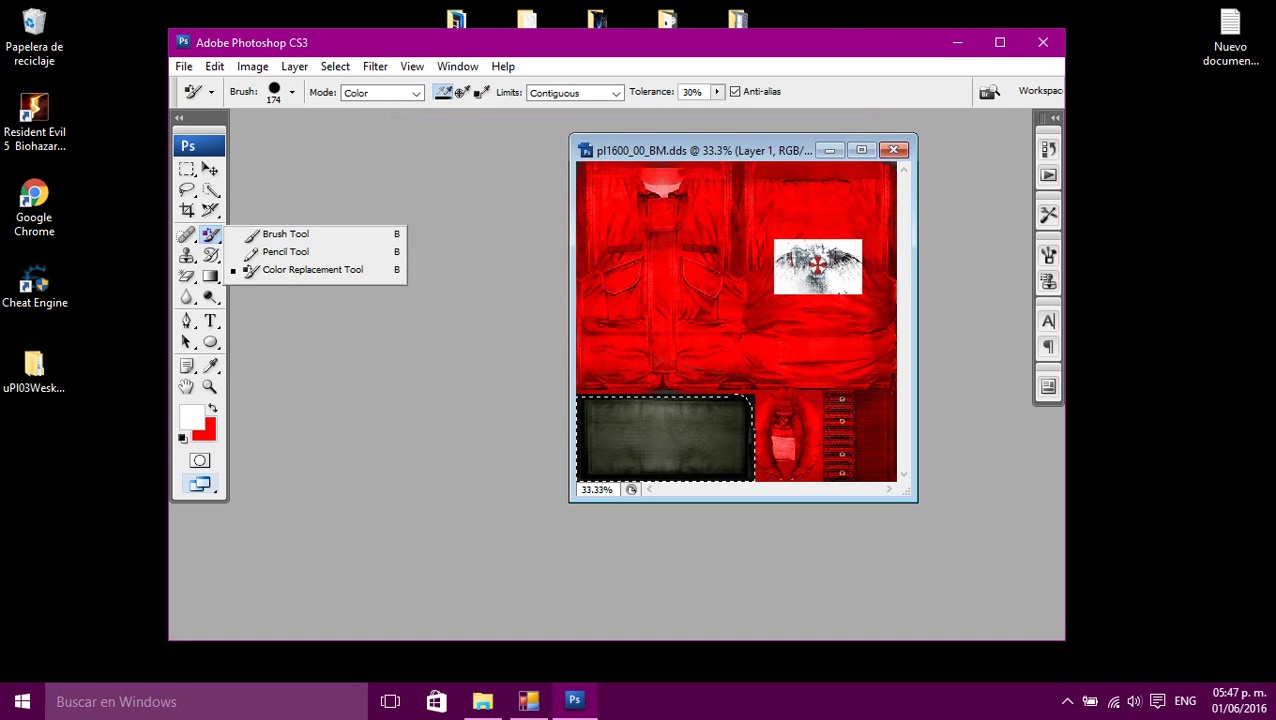
{"action": "left_click", "coordinate": [651, 436]}
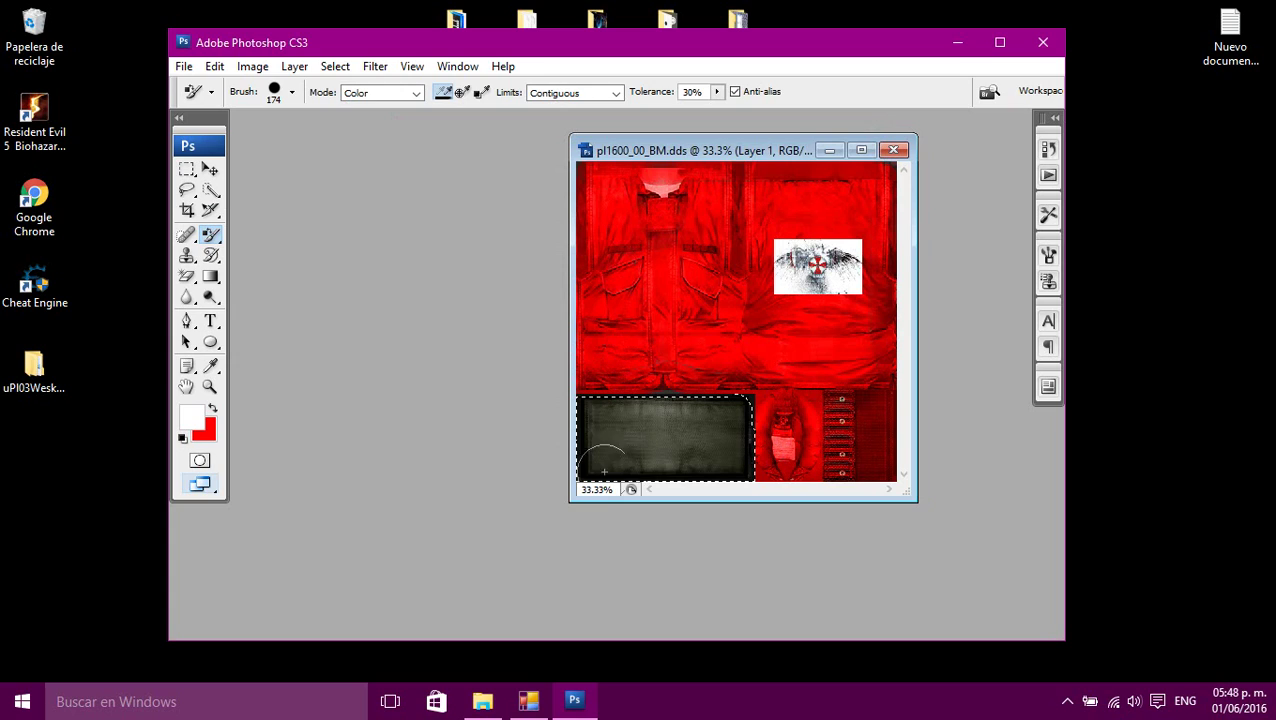
{"action": "left_click_drag", "start_coordinate": [604, 470], "coordinate": [757, 470]}
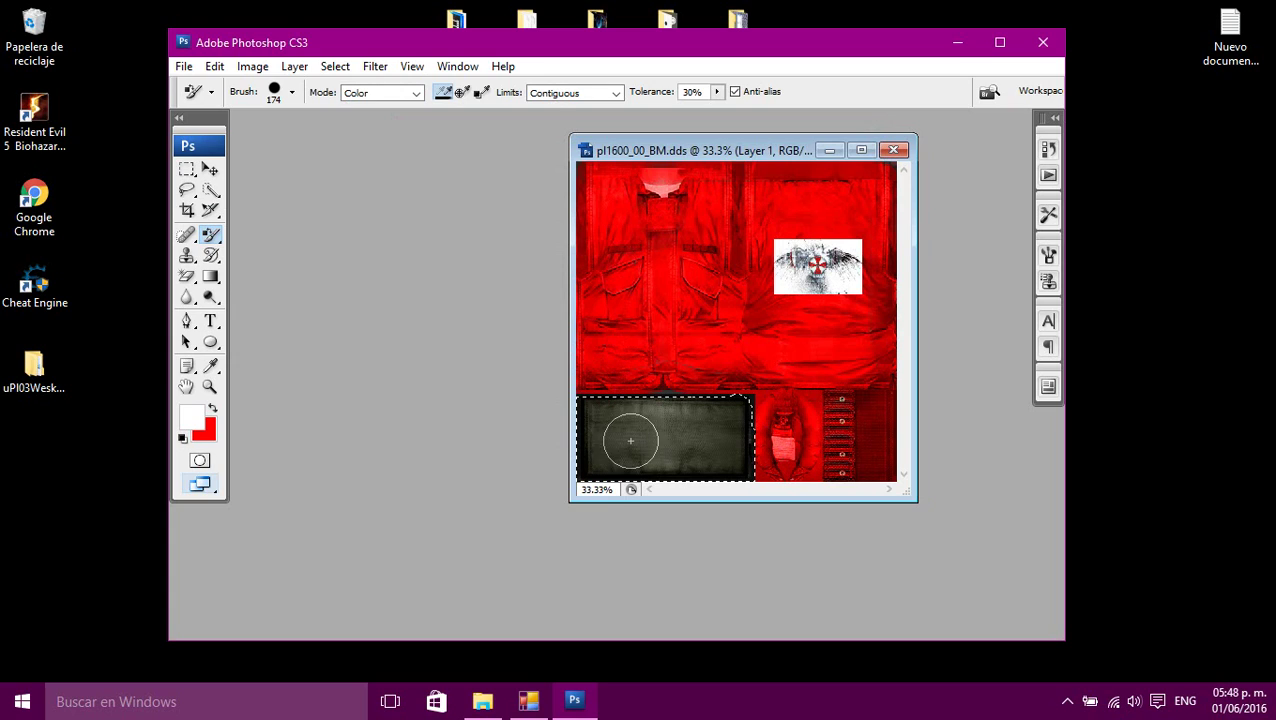
- Paint over the whole selected rectangular panel in white with the normal Brush Tool
{"action": "left_click", "coordinate": [210, 234]}
{"action": "left_click", "coordinate": [286, 234]}
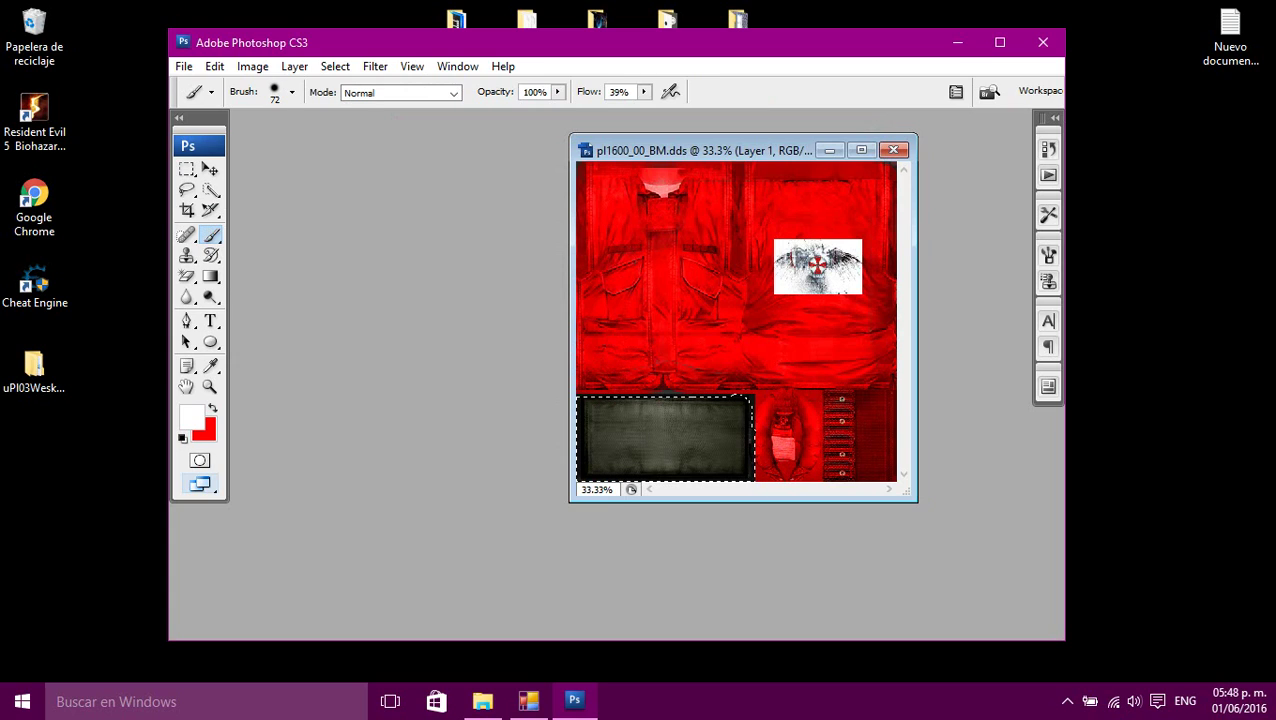
{"action": "mouse_move", "coordinate": [621, 437]}
{"action": "left_mouse_down"}
{"action": "mouse_move", "coordinate": [694, 476]}
{"action": "mouse_move", "coordinate": [618, 465]}
{"action": "mouse_move", "coordinate": [727, 478]}
{"action": "mouse_move", "coordinate": [585, 478]}
{"action": "mouse_move", "coordinate": [600, 421]}
{"action": "mouse_move", "coordinate": [593, 467]}
{"action": "mouse_move", "coordinate": [583, 406]}
{"action": "mouse_move", "coordinate": [747, 407]}
{"action": "mouse_move", "coordinate": [750, 478]}
{"action": "mouse_move", "coordinate": [729, 401]}
{"action": "mouse_move", "coordinate": [672, 478]}
{"action": "mouse_move", "coordinate": [708, 411]}
{"action": "mouse_move", "coordinate": [717, 472]}
{"action": "mouse_move", "coordinate": [731, 458]}
{"action": "mouse_move", "coordinate": [729, 409]}
{"action": "mouse_move", "coordinate": [704, 480]}
{"action": "mouse_move", "coordinate": [704, 424]}
{"action": "mouse_move", "coordinate": [728, 411]}
{"action": "mouse_move", "coordinate": [749, 434]}
{"action": "mouse_move", "coordinate": [692, 412]}
{"action": "mouse_move", "coordinate": [654, 458]}
{"action": "mouse_move", "coordinate": [689, 433]}
{"action": "mouse_move", "coordinate": [680, 480]}
{"action": "mouse_move", "coordinate": [702, 469]}
{"action": "mouse_move", "coordinate": [670, 412]}
{"action": "mouse_move", "coordinate": [670, 469]}
{"action": "mouse_move", "coordinate": [693, 420]}
{"action": "mouse_move", "coordinate": [634, 427]}
{"action": "mouse_move", "coordinate": [638, 482]}
{"action": "mouse_move", "coordinate": [654, 409]}
{"action": "mouse_move", "coordinate": [628, 466]}
{"action": "mouse_move", "coordinate": [605, 402]}
{"action": "mouse_move", "coordinate": [605, 454]}
{"action": "mouse_move", "coordinate": [593, 403]}
{"action": "mouse_move", "coordinate": [619, 418]}
{"action": "mouse_move", "coordinate": [607, 474]}
{"action": "mouse_move", "coordinate": [596, 471]}
{"action": "mouse_move", "coordinate": [723, 422]}
{"action": "mouse_move", "coordinate": [616, 428]}
{"action": "mouse_move", "coordinate": [692, 415]}
{"action": "mouse_move", "coordinate": [642, 438]}
{"action": "left_mouse_up"}
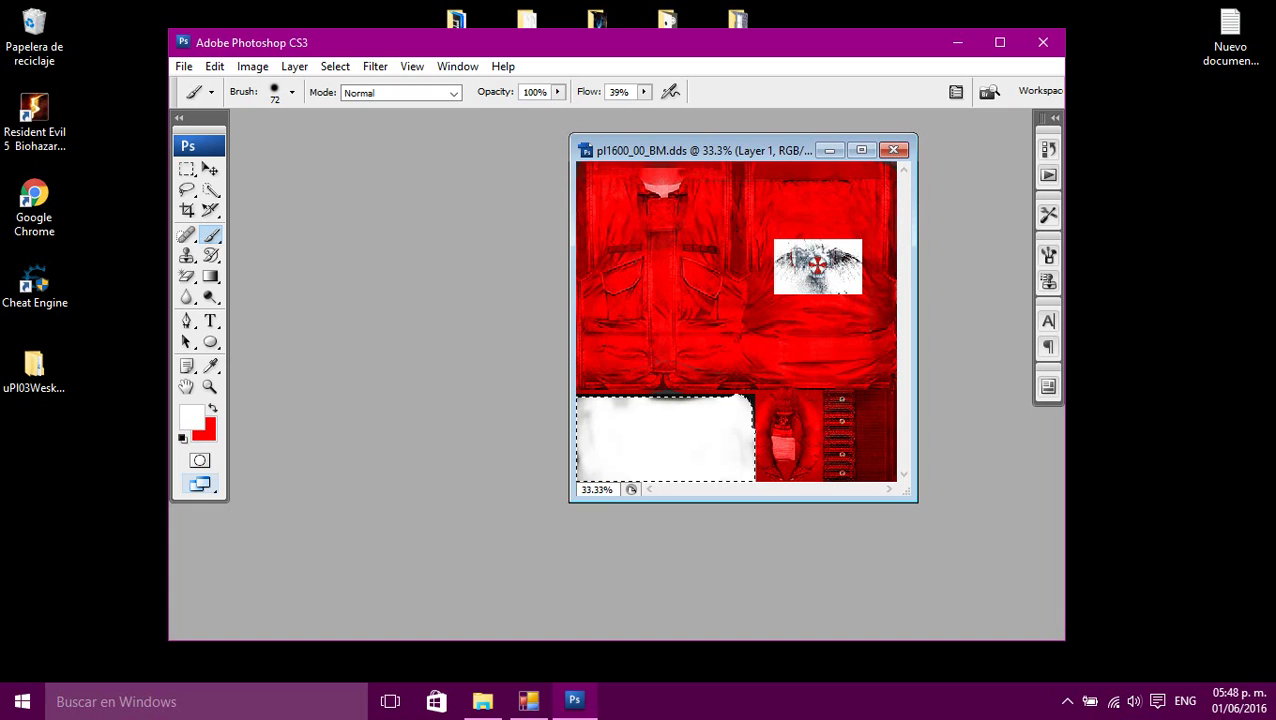
- Begin saving the jacket texture under Save As in the model folder, with DDS as the file format
{"action": "left_click", "coordinate": [184, 67]}
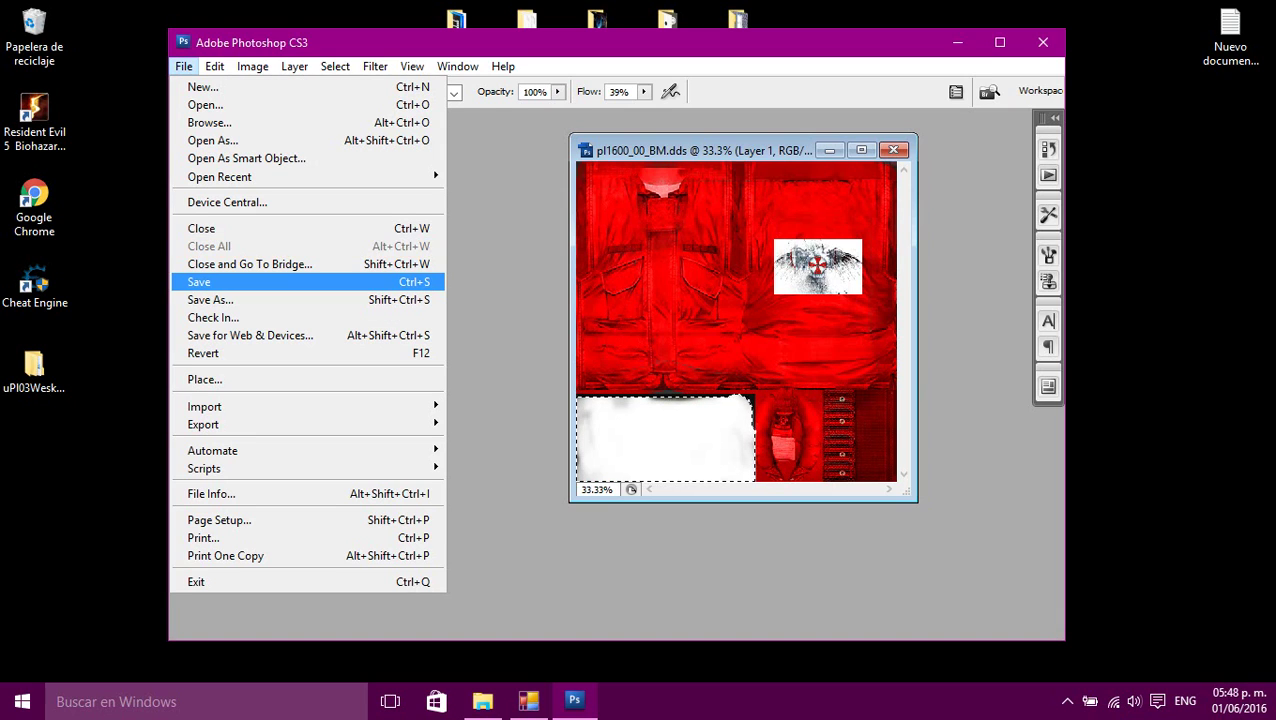
{"action": "key", "text": "Down"}
{"action": "key", "text": "Down"}
{"action": "key", "text": "Down"}
{"action": "key", "text": "Down"}
{"action": "key", "text": "Down"}
{"action": "key", "text": "Down"}
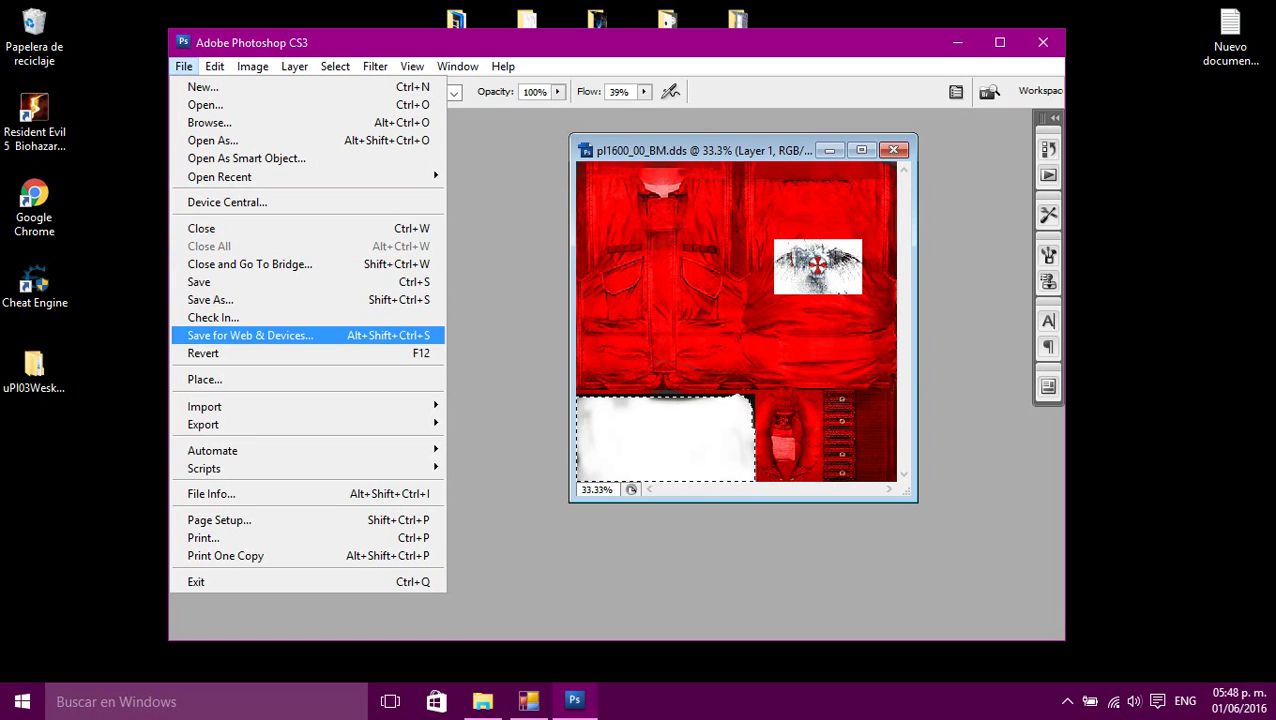
{"action": "key", "text": "Up"}
{"action": "key", "text": "Up"}
{"action": "key", "text": "Return"}
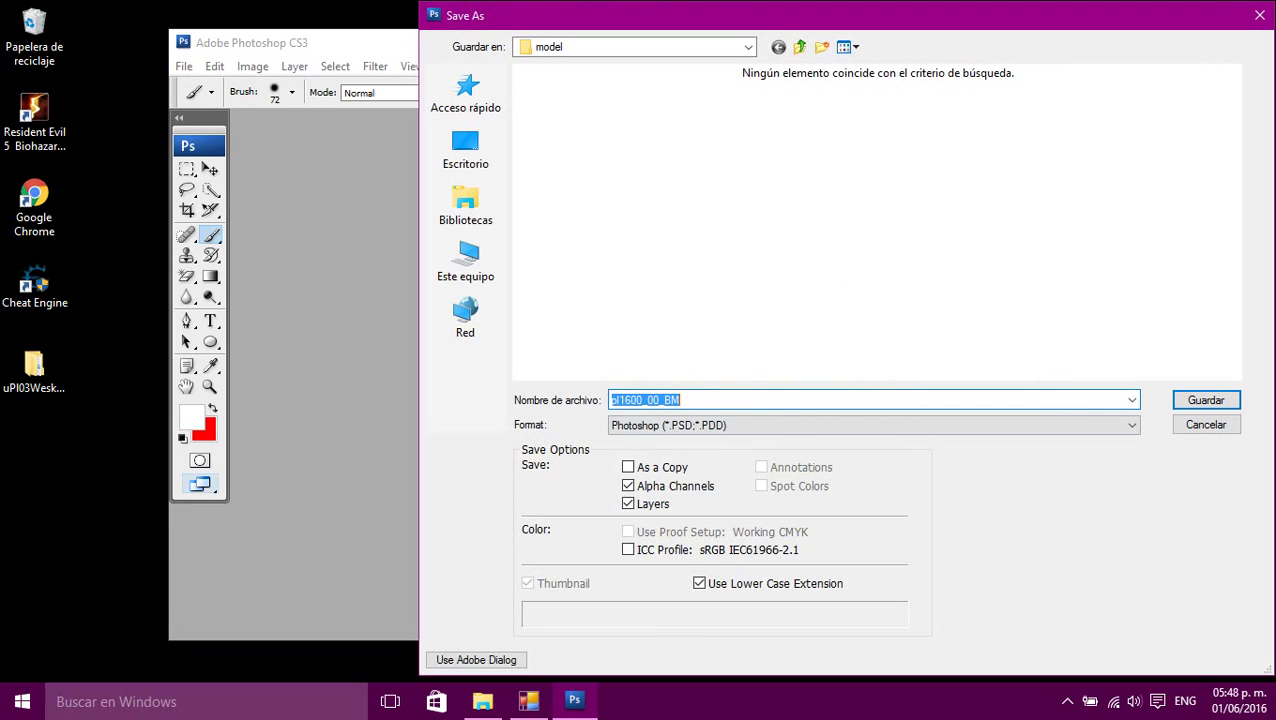
{"action": "left_click", "coordinate": [873, 425]}
{"action": "left_click", "coordinate": [873, 478]}
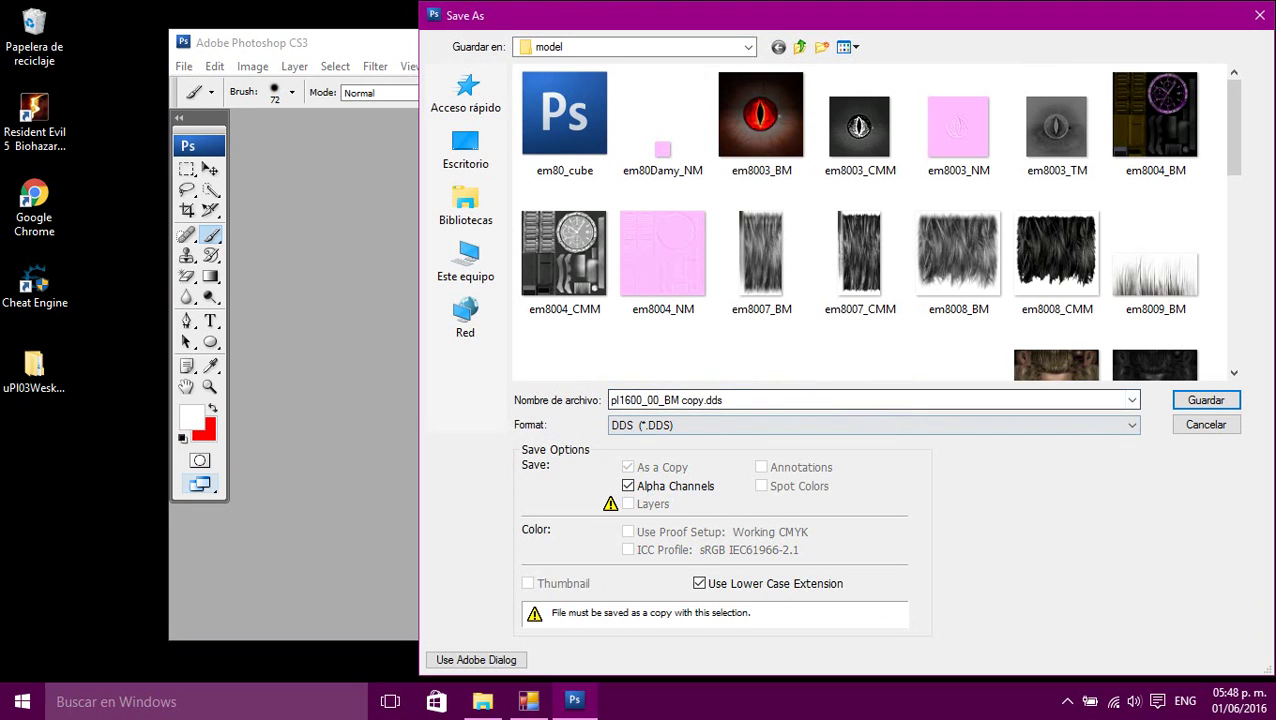
- Name the file pl1600_00_BM.dds and save it over the original in DXT1 (1 bit Alpha) format
{"action": "left_click", "coordinate": [700, 400]}
{"action": "left_click", "coordinate": [700, 400]}
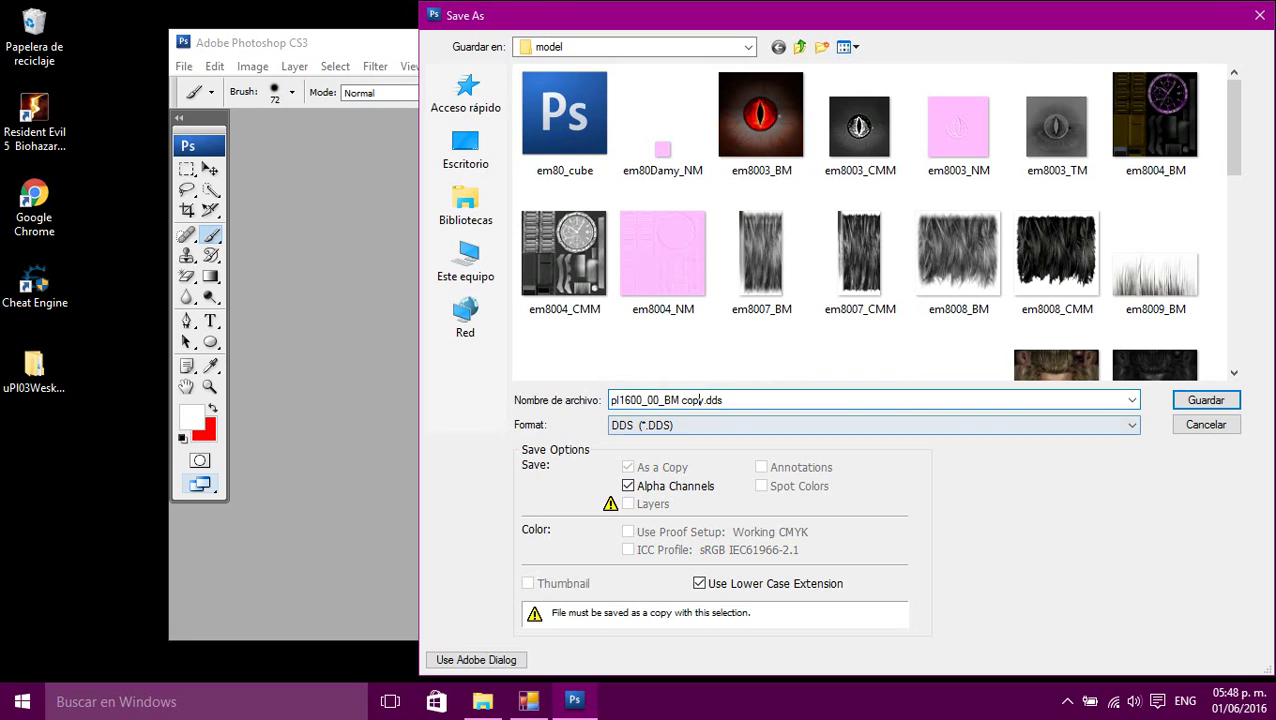
{"action": "key", "text": "BackSpace"}
{"action": "key", "text": "BackSpace"}
{"action": "key", "text": "BackSpace"}
{"action": "key", "text": "BackSpace"}
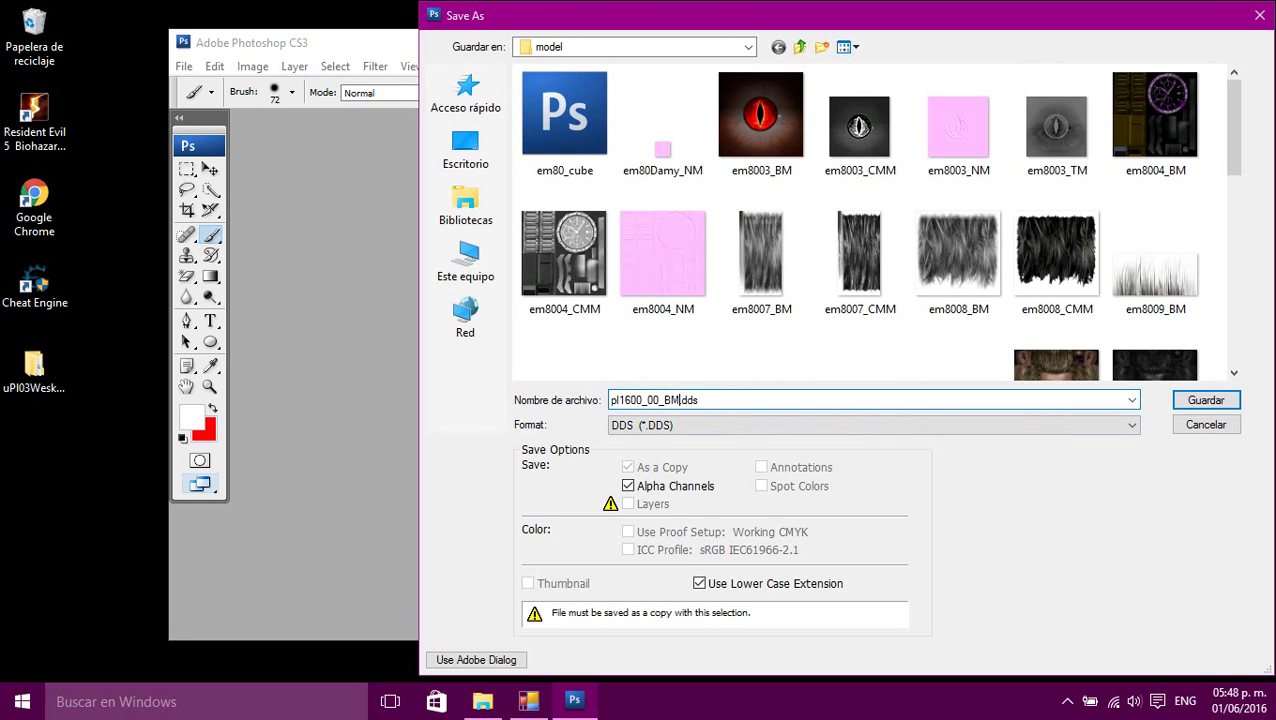
{"action": "left_click", "coordinate": [1206, 400]}
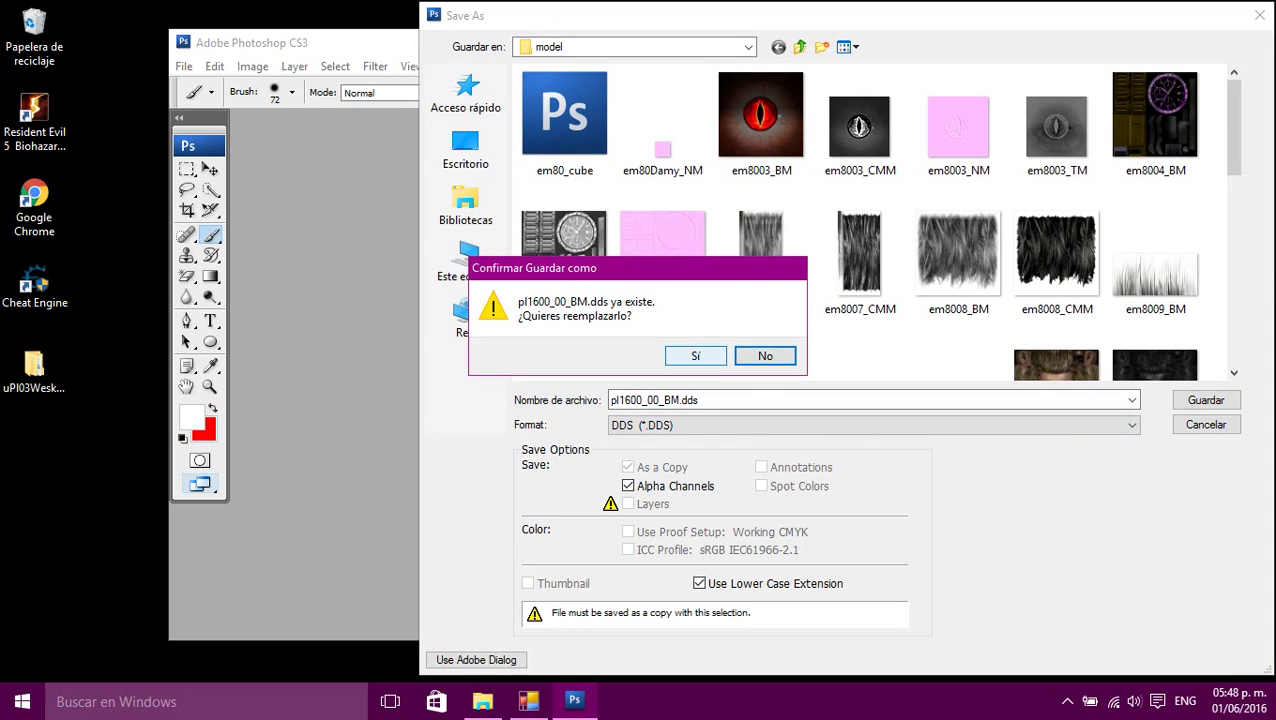
{"action": "left_click", "coordinate": [694, 355]}
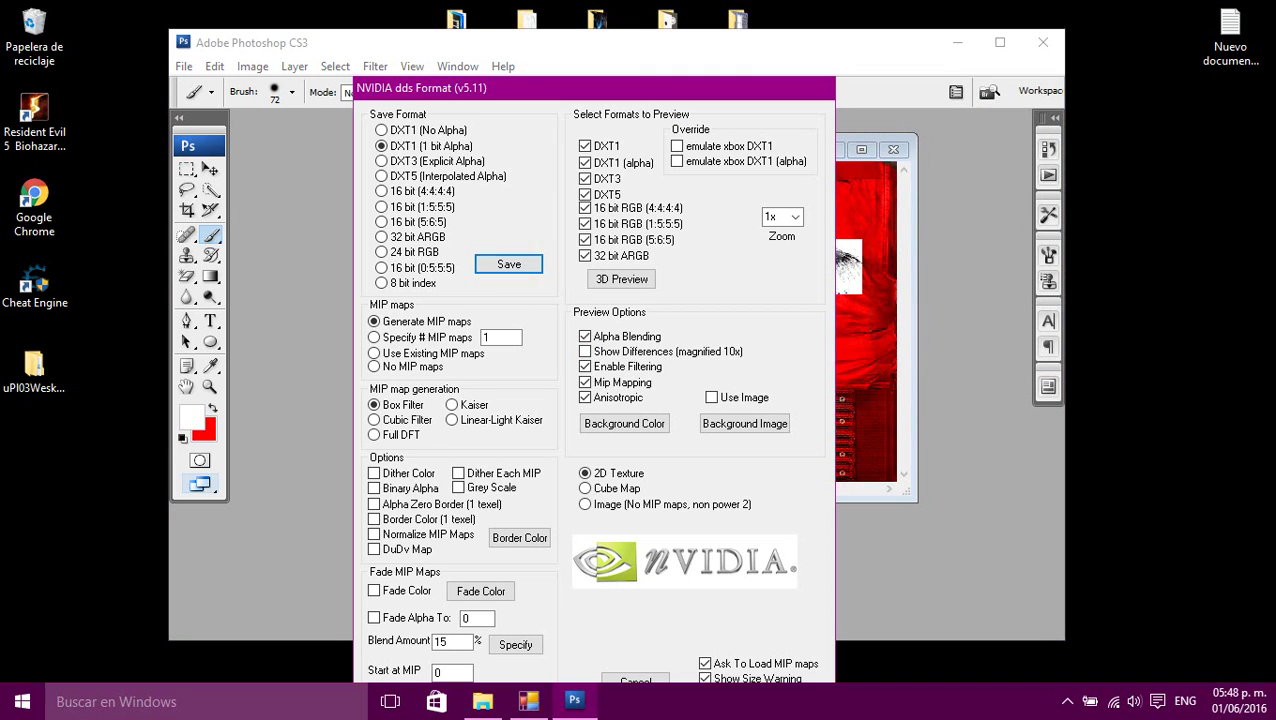
{"action": "key", "text": "Return"}
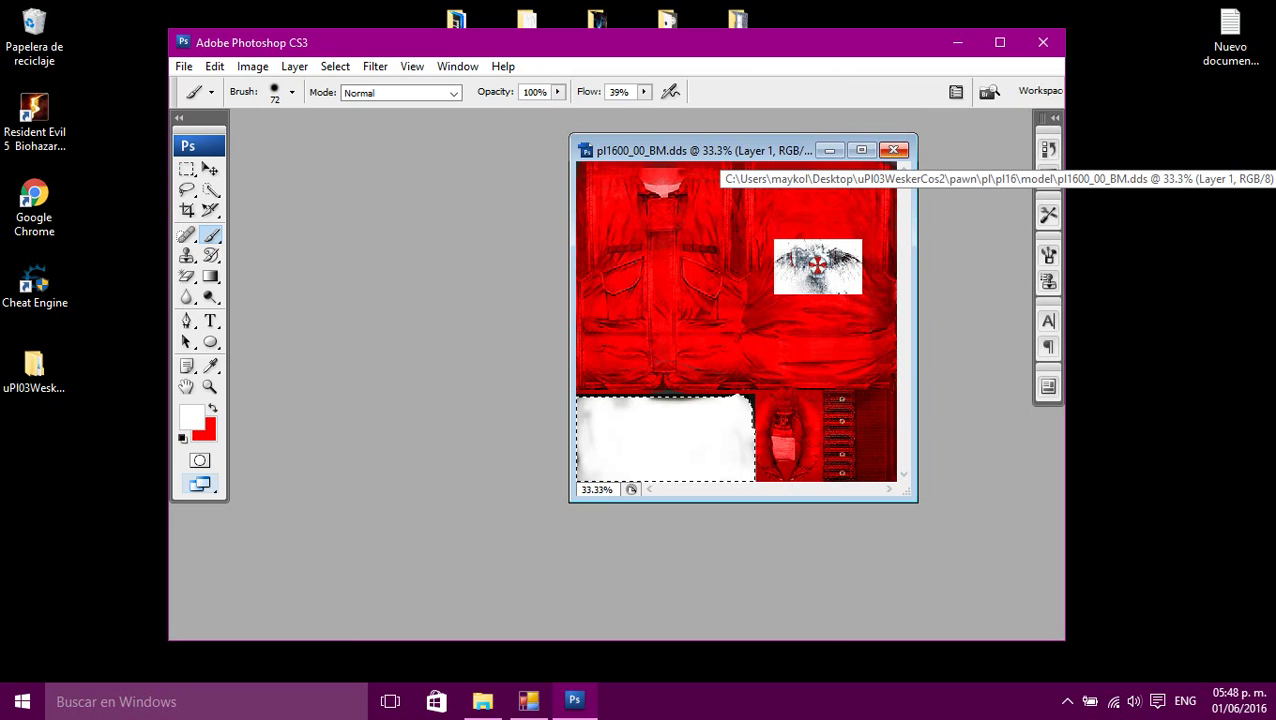
- Close the jacket texture without saving again and open pl1600_01_BM from the model folder in a maximized Photoshop window
{"action": "left_click", "coordinate": [893, 150]}
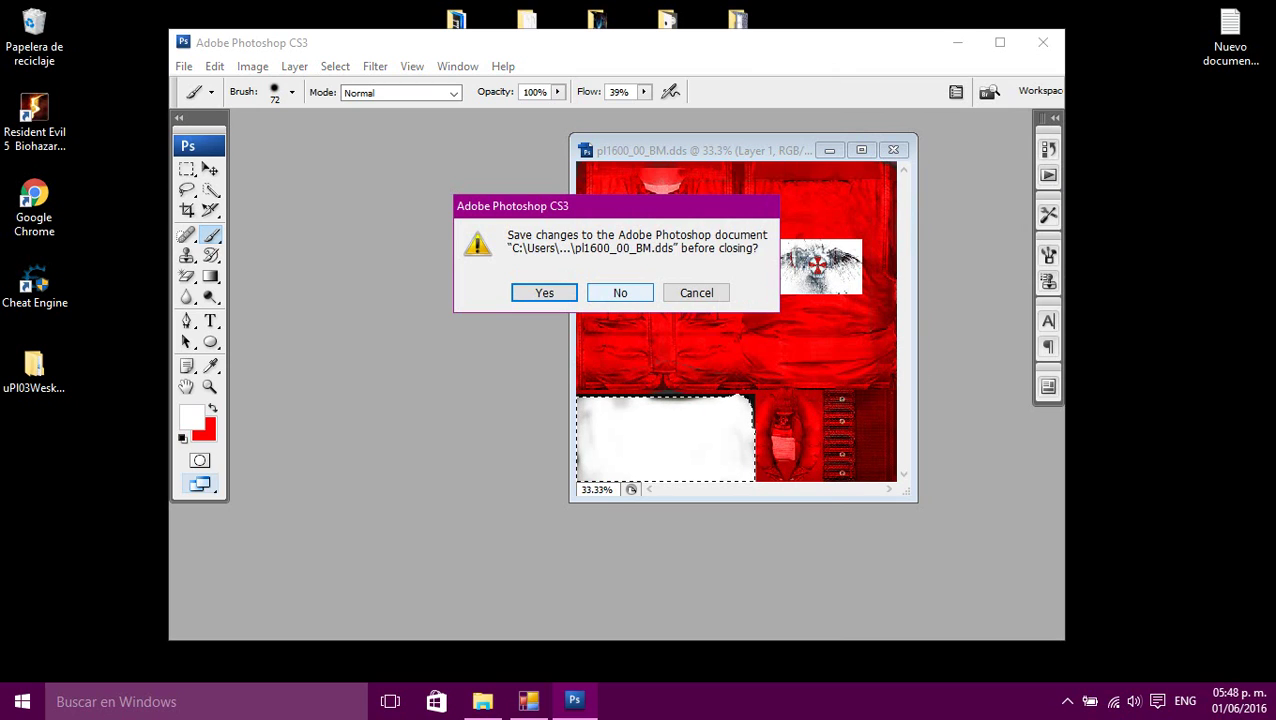
{"action": "left_click", "coordinate": [620, 292]}
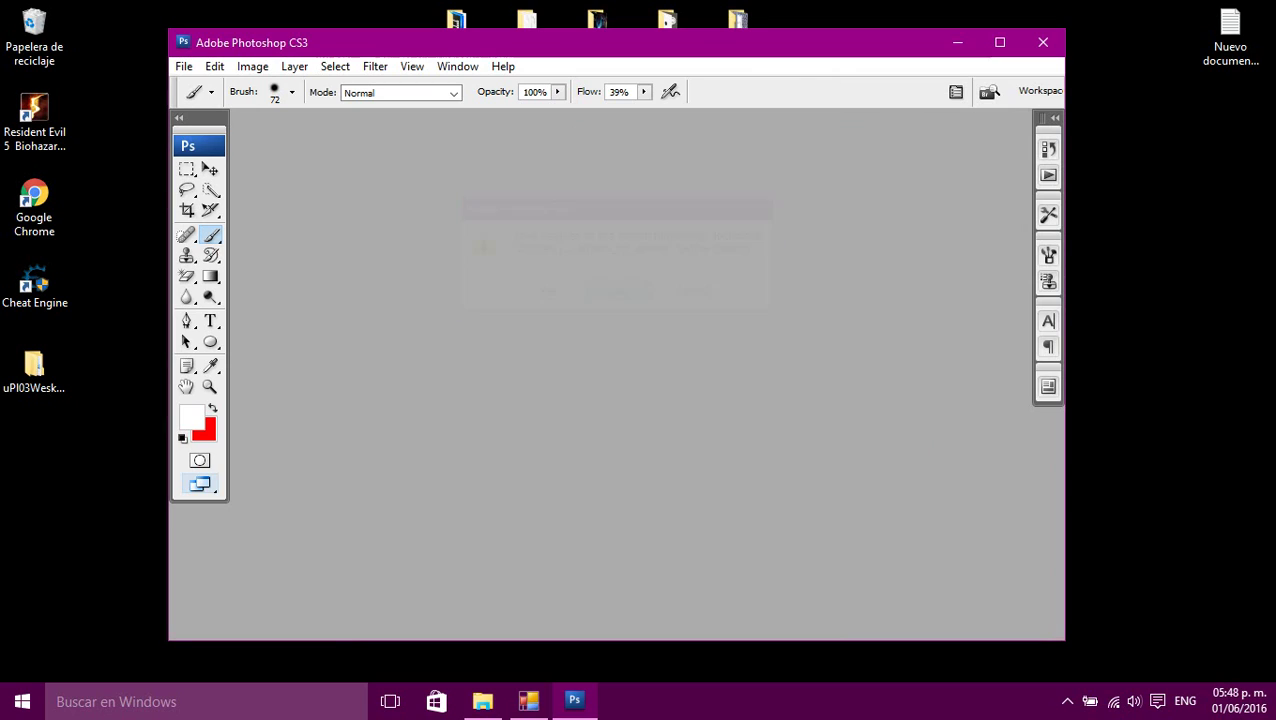
{"action": "mouse_move", "coordinate": [482, 700]}
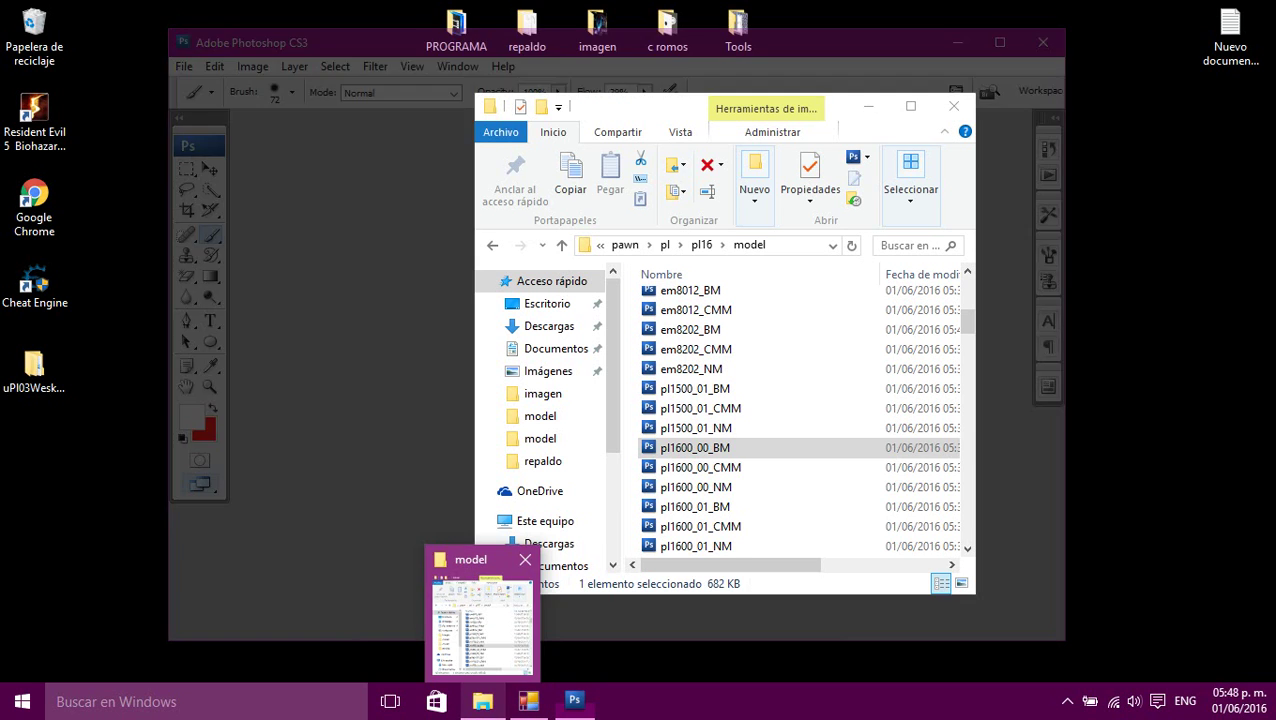
{"action": "left_click", "coordinate": [482, 615]}
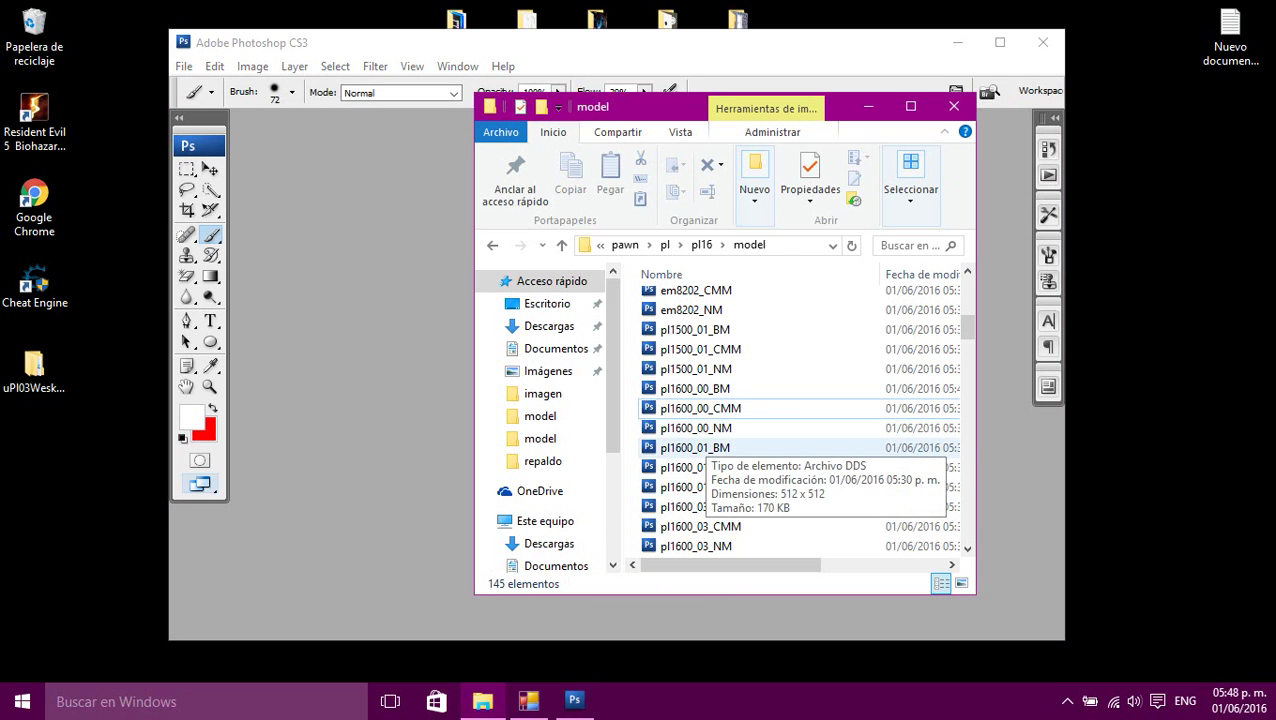
{"action": "left_click", "coordinate": [704, 445]}
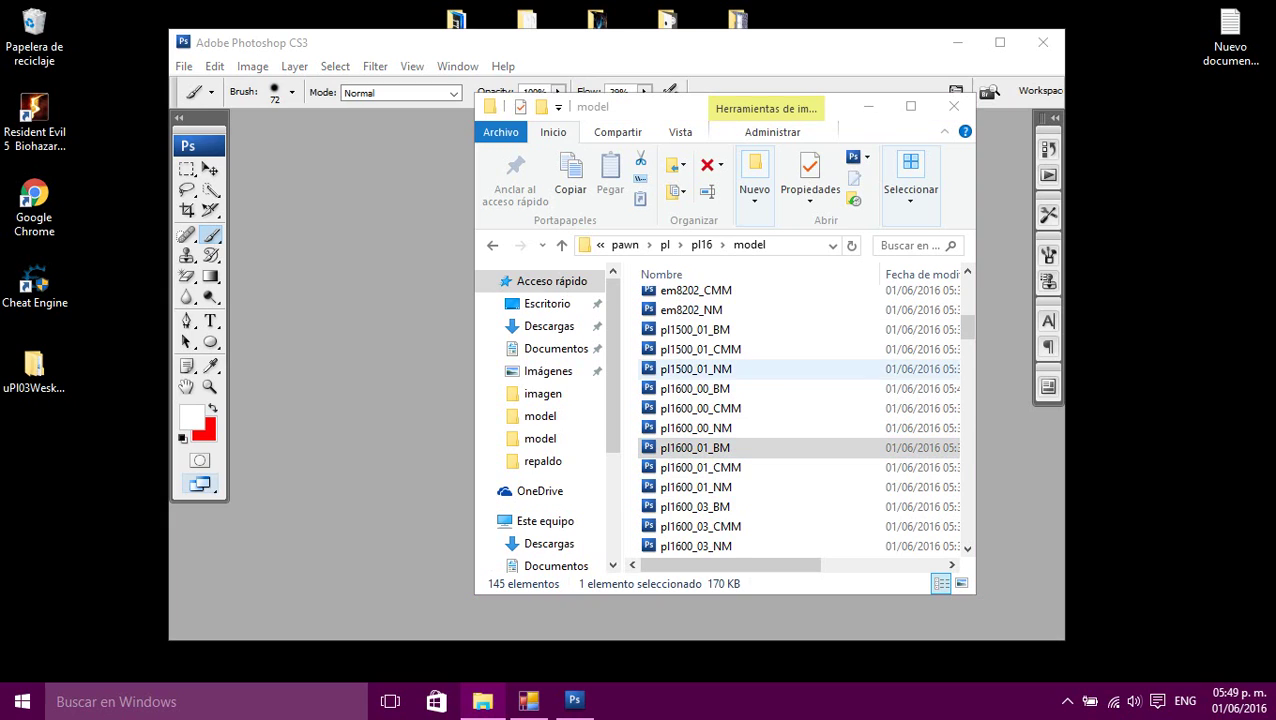
{"action": "scroll", "coordinate": [772, 312], "scroll_direction": "down", "scroll_amount": 2}
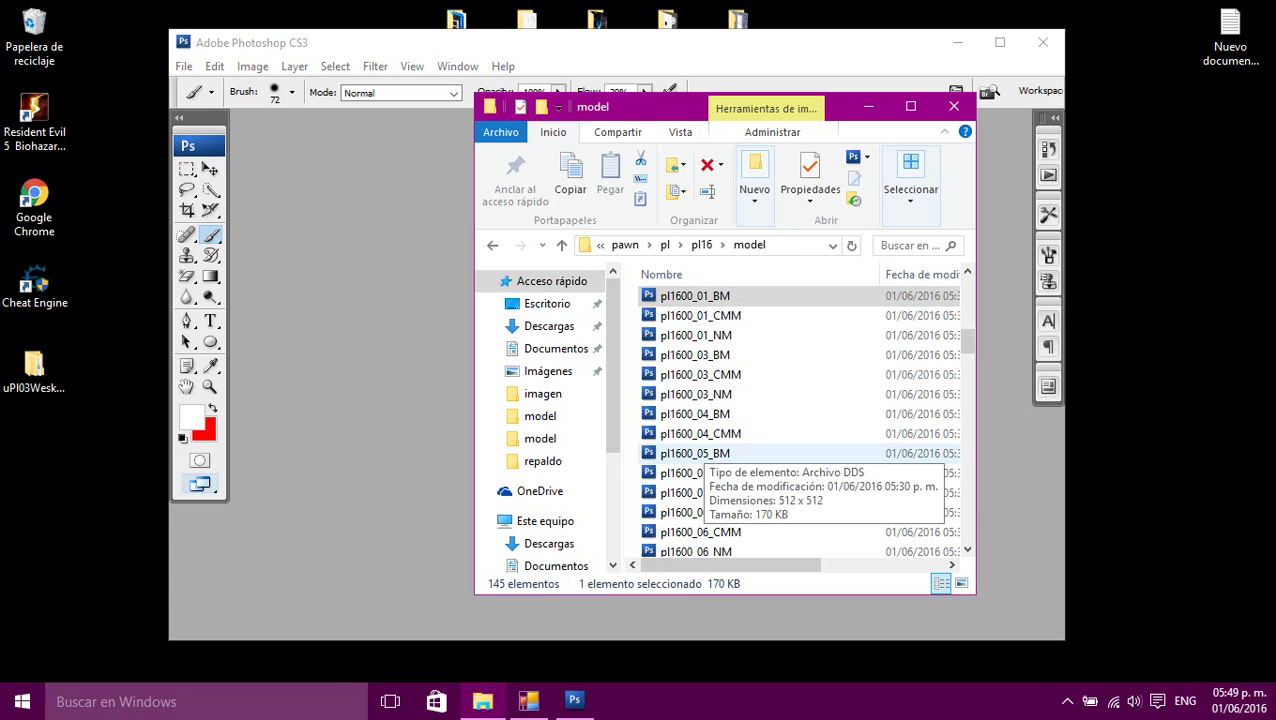
{"action": "left_click", "coordinate": [999, 42]}
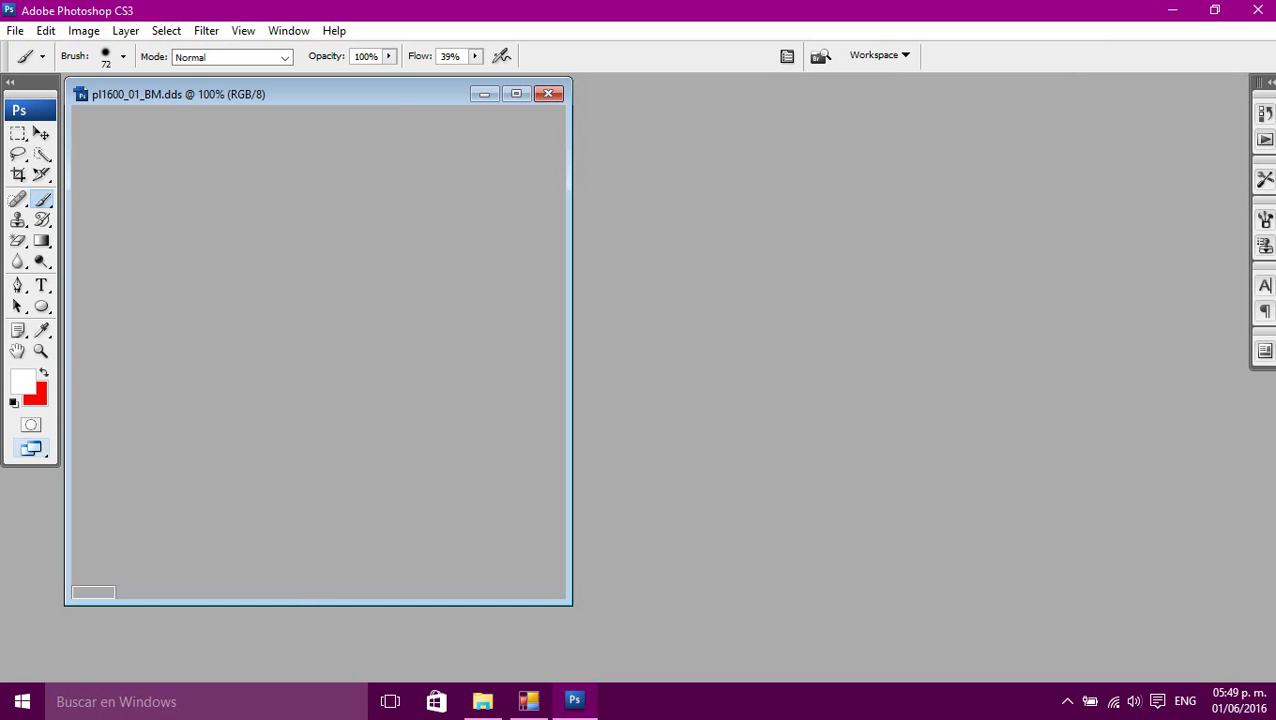
{"action": "left_click_drag", "start_coordinate": [310, 96], "coordinate": [588, 113]}
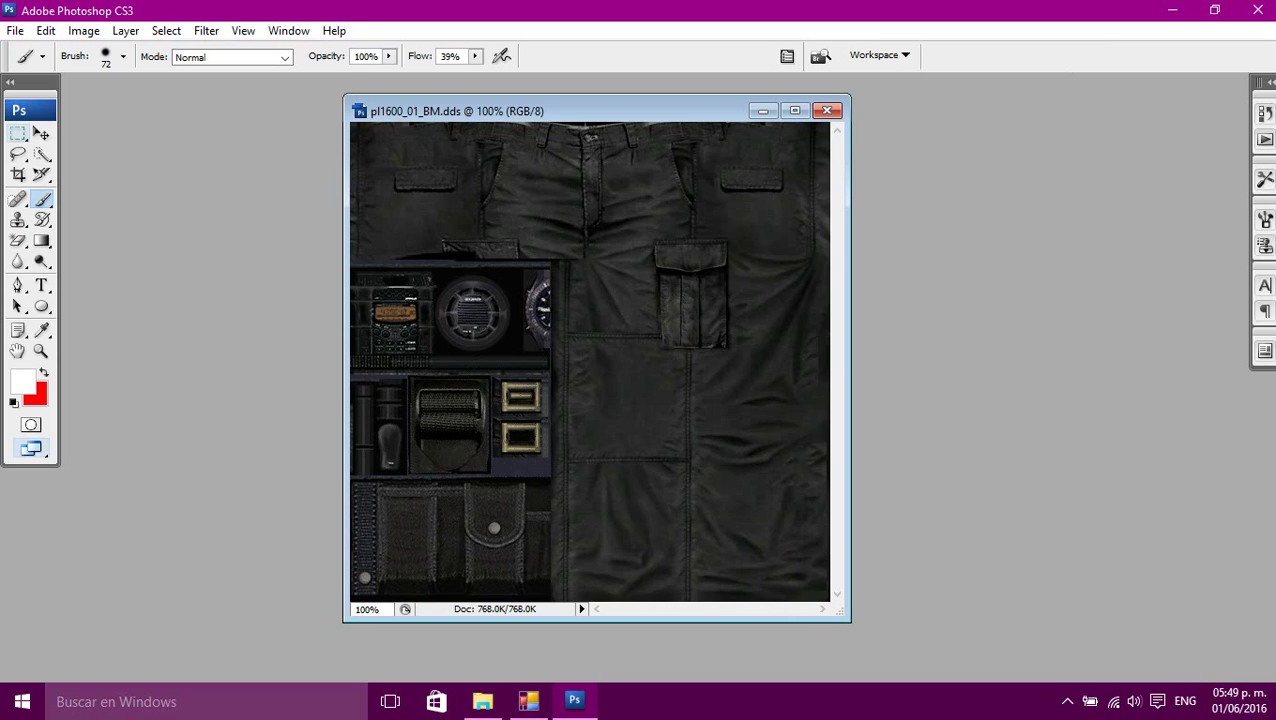
- Select the entire black trousers area with the Quick Selection Tool, leaving out the radio, buckle and pouch panels
{"action": "left_click", "coordinate": [18, 134]}
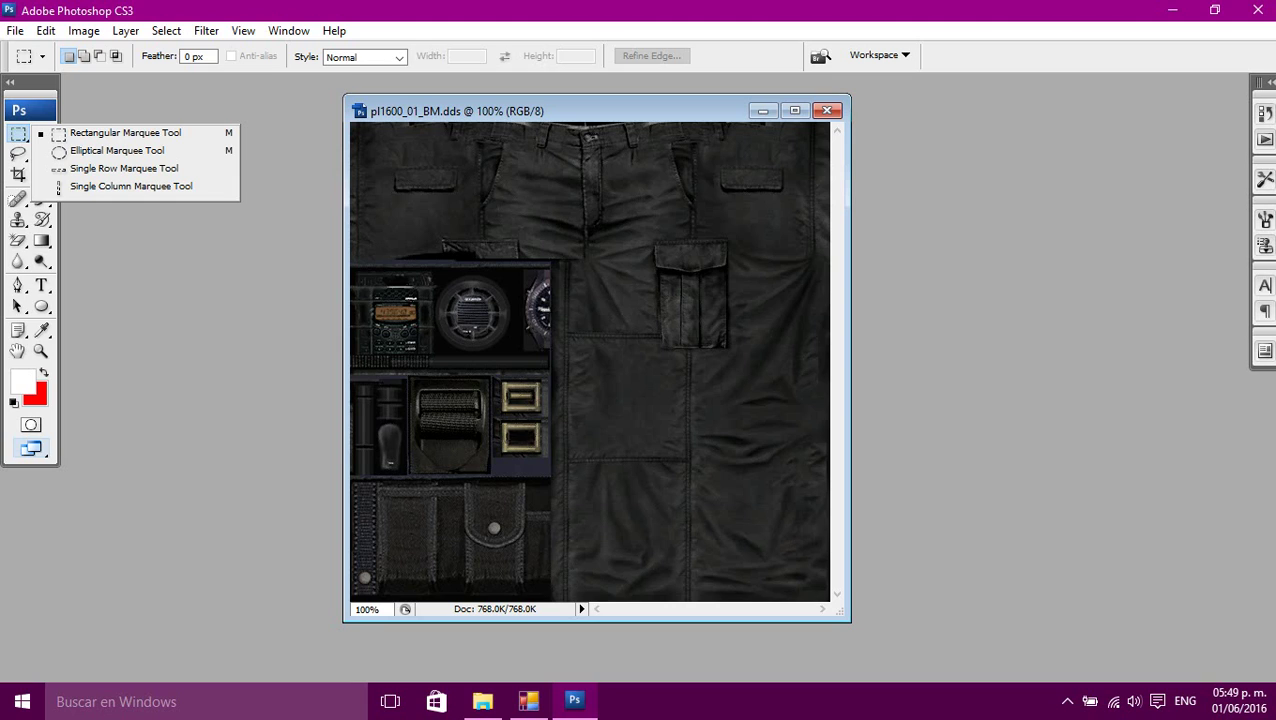
{"action": "left_click", "coordinate": [125, 133]}
{"action": "left_click", "coordinate": [41, 154]}
{"action": "left_click", "coordinate": [110, 154]}
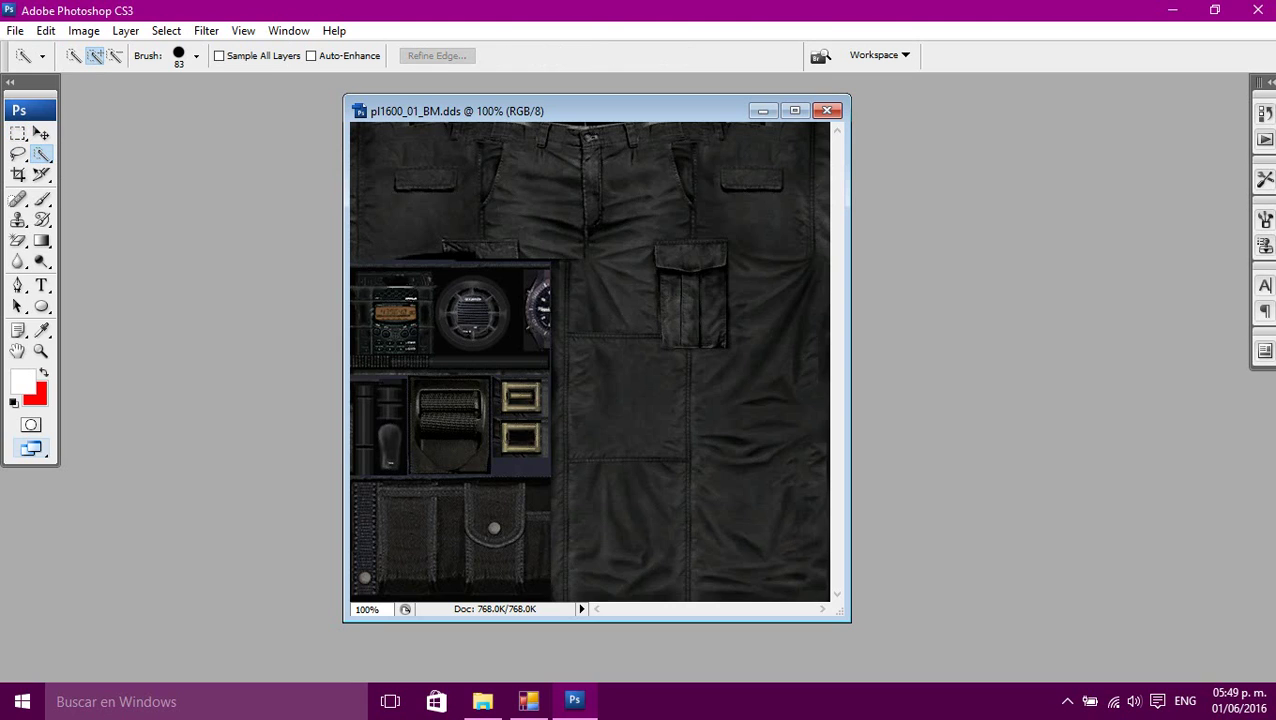
{"action": "left_click_drag", "start_coordinate": [390, 218], "coordinate": [482, 213]}
{"action": "mouse_move", "coordinate": [570, 211]}
{"action": "left_mouse_down"}
{"action": "mouse_move", "coordinate": [777, 208]}
{"action": "mouse_move", "coordinate": [757, 245]}
{"action": "mouse_move", "coordinate": [720, 478]}
{"action": "mouse_move", "coordinate": [686, 554]}
{"action": "left_mouse_up"}
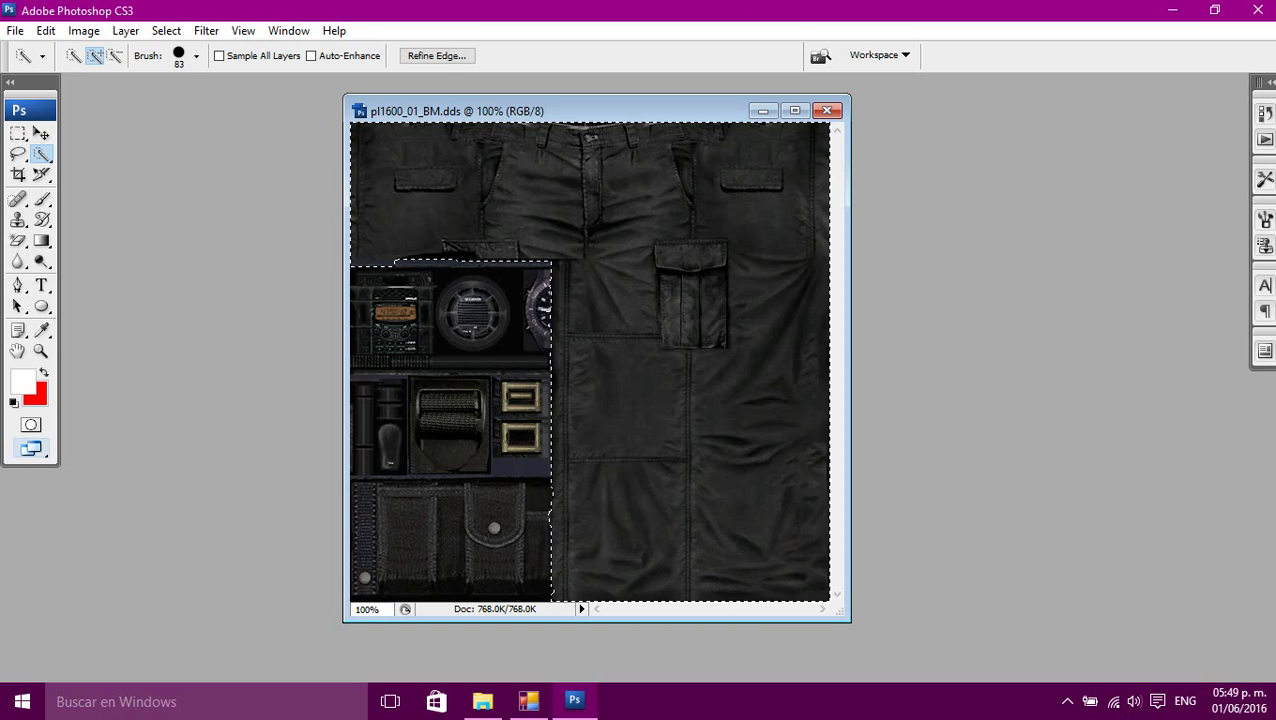
- Try subtracting the cargo pocket from the trousers selection with a 54 px Quick Selection brush, and add the pocket back
{"action": "right_click", "coordinate": [42, 155]}
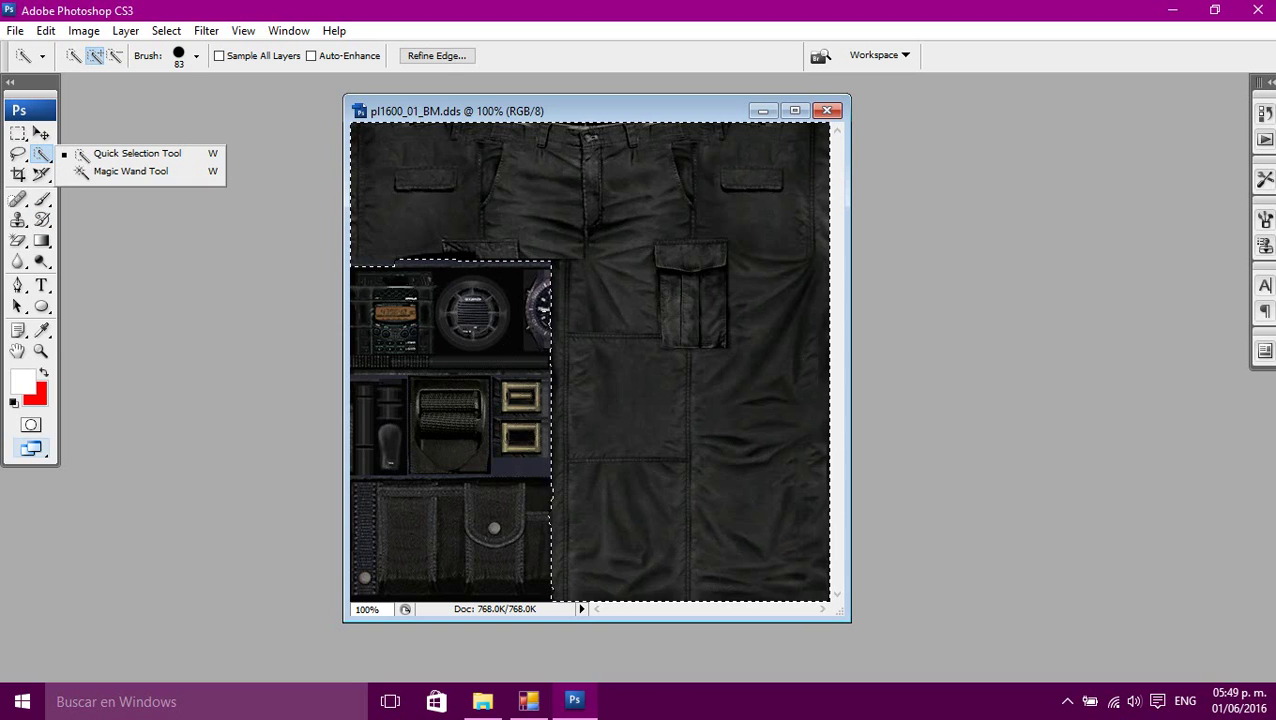
{"action": "left_click", "coordinate": [42, 155]}
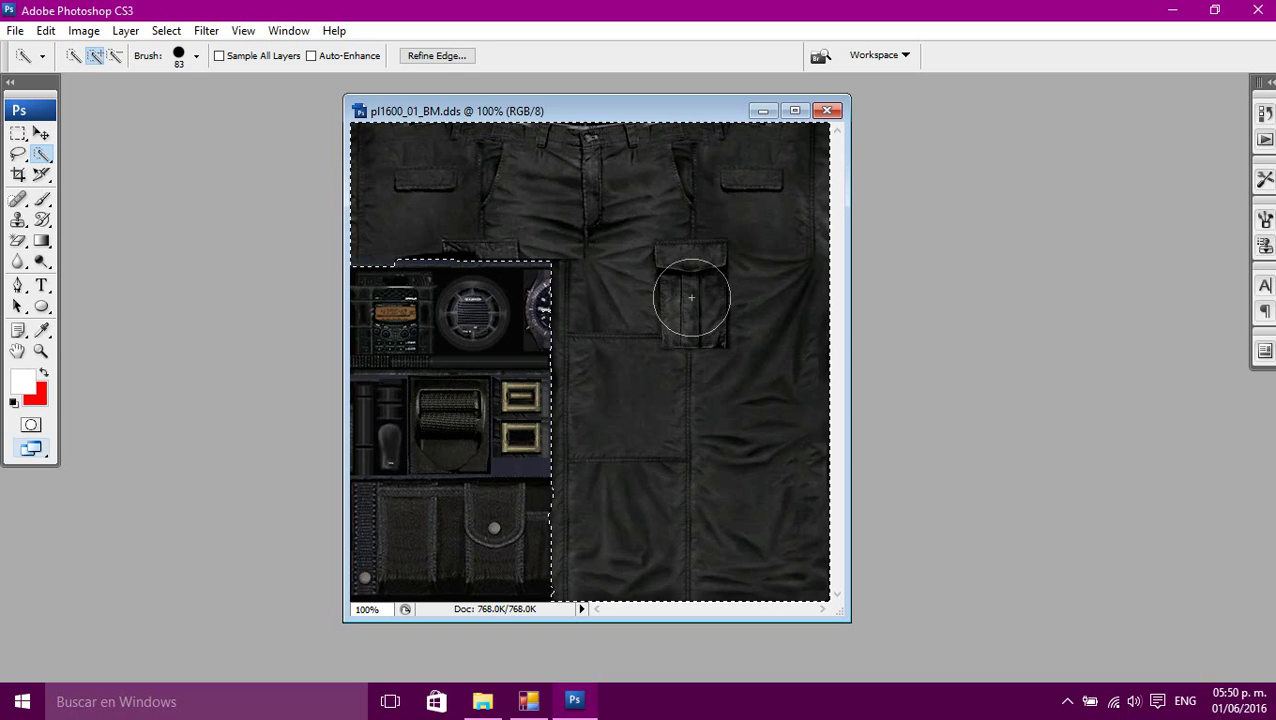
{"action": "left_click", "coordinate": [115, 56]}
{"action": "left_click", "coordinate": [197, 56]}
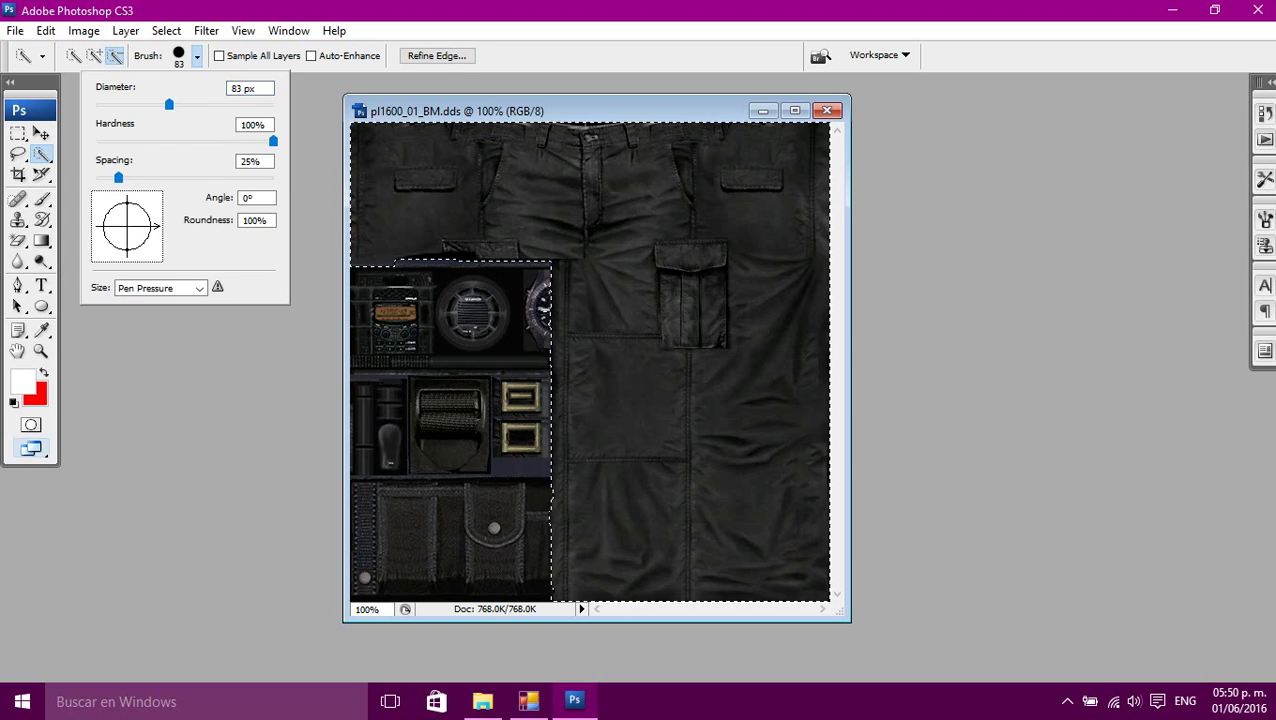
{"action": "left_click", "coordinate": [687, 287]}
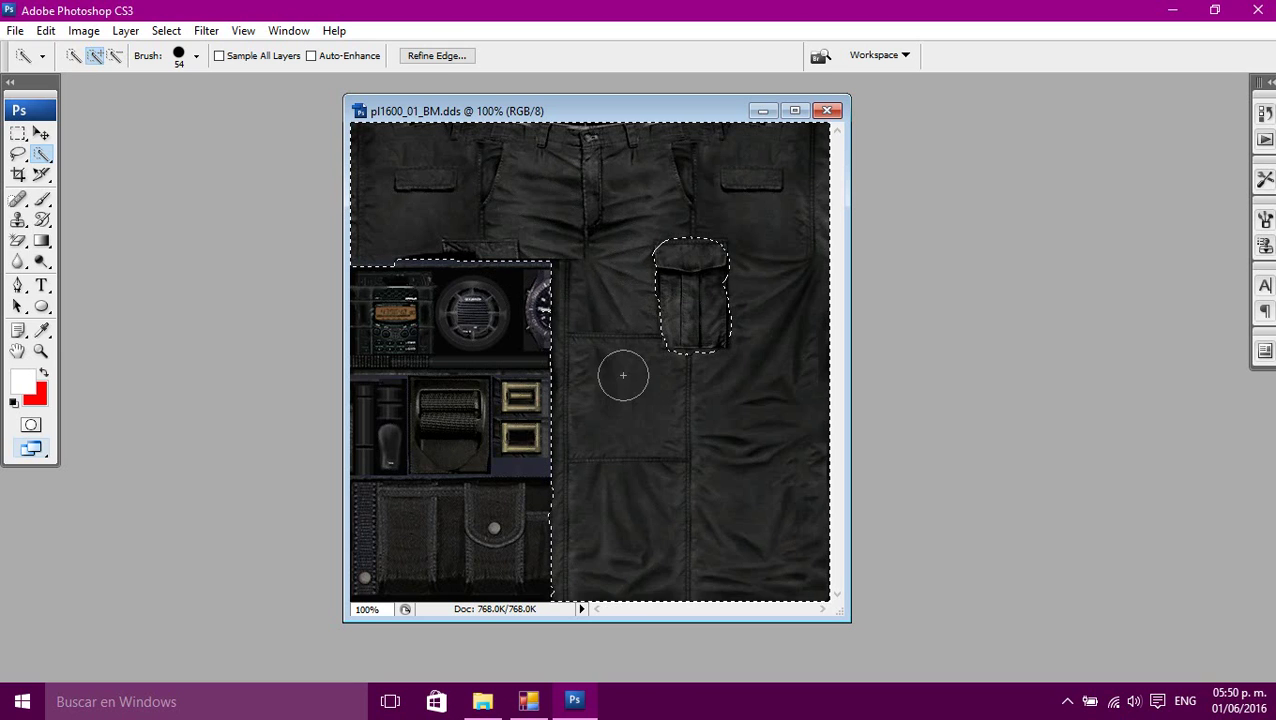
{"action": "left_click_drag", "start_coordinate": [712, 348], "coordinate": [715, 287]}
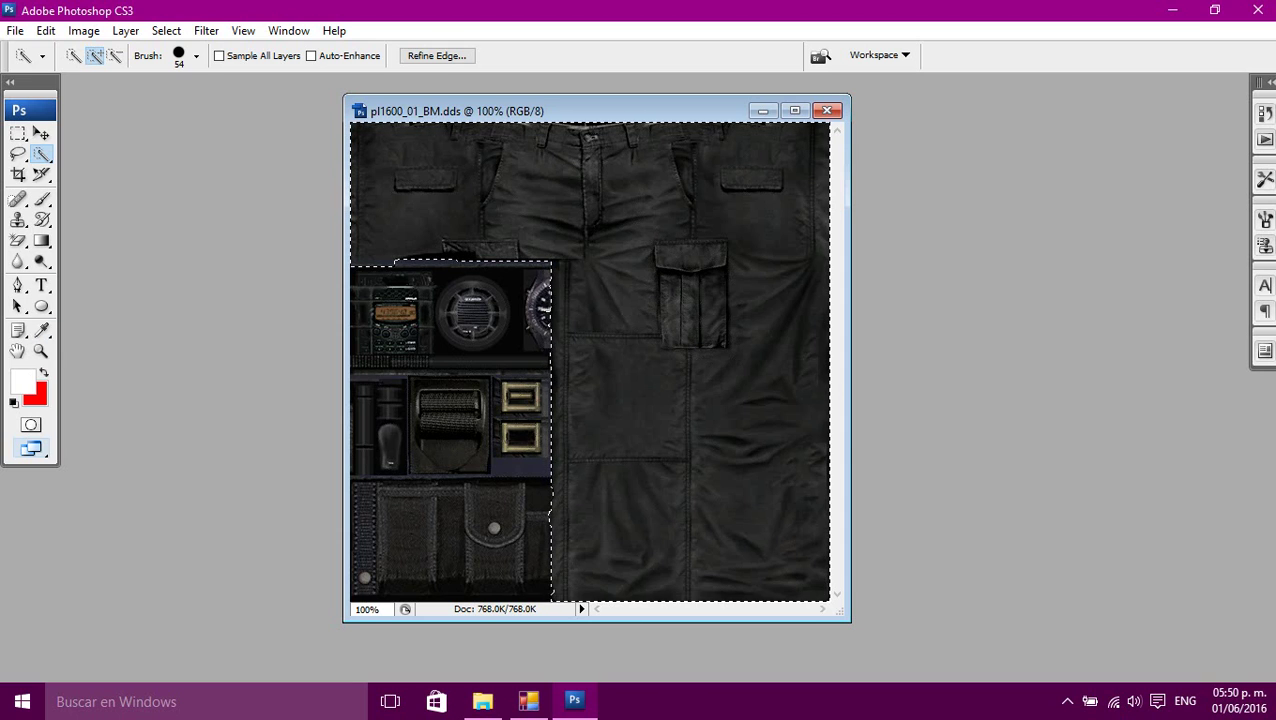
- Paint the whole selected trousers area solid white with the 72 px Brush Tool at 39% flow
{"action": "left_click", "coordinate": [22, 381]}
{"action": "left_click", "coordinate": [829, 154]}
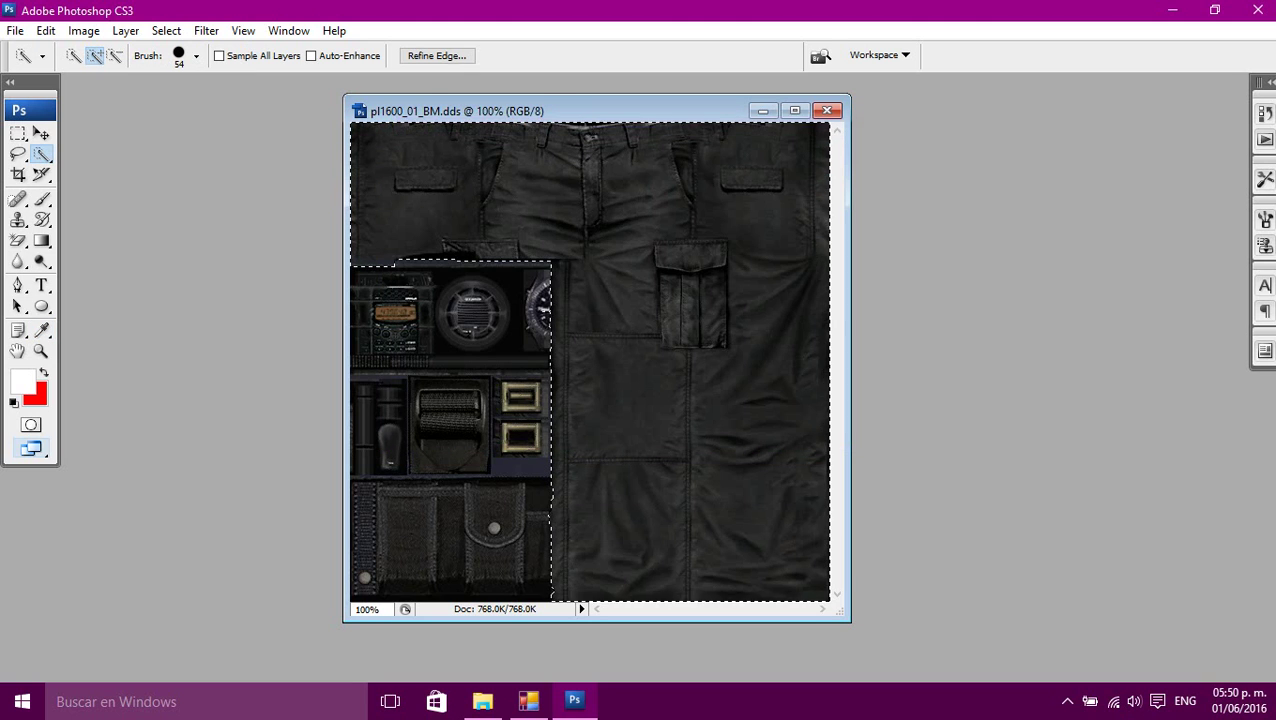
{"action": "left_click", "coordinate": [42, 199]}
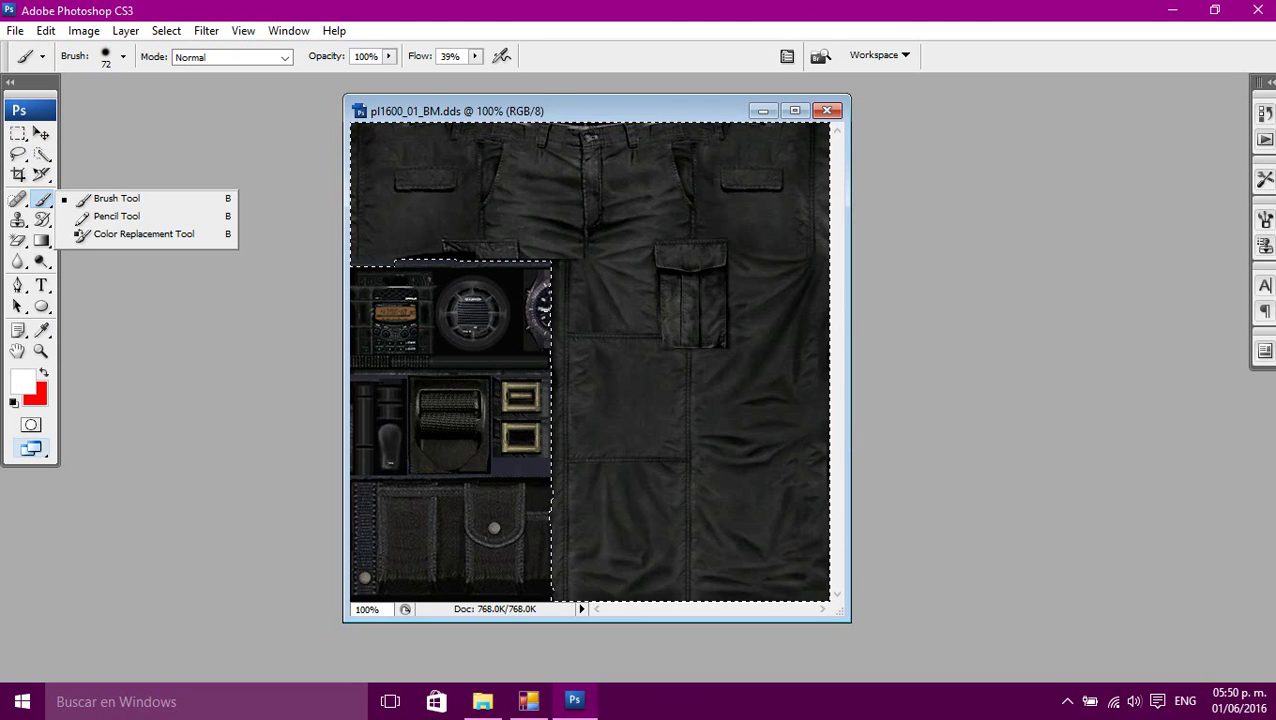
{"action": "left_click", "coordinate": [117, 199]}
{"action": "mouse_move", "coordinate": [383, 219]}
{"action": "left_mouse_down"}
{"action": "mouse_move", "coordinate": [792, 254]}
{"action": "mouse_move", "coordinate": [542, 211]}
{"action": "mouse_move", "coordinate": [379, 210]}
{"action": "mouse_move", "coordinate": [840, 202]}
{"action": "mouse_move", "coordinate": [357, 155]}
{"action": "mouse_move", "coordinate": [624, 140]}
{"action": "mouse_move", "coordinate": [657, 174]}
{"action": "mouse_move", "coordinate": [496, 128]}
{"action": "mouse_move", "coordinate": [830, 129]}
{"action": "mouse_move", "coordinate": [786, 155]}
{"action": "mouse_move", "coordinate": [691, 168]}
{"action": "mouse_move", "coordinate": [806, 172]}
{"action": "mouse_move", "coordinate": [652, 132]}
{"action": "mouse_move", "coordinate": [391, 228]}
{"action": "mouse_move", "coordinate": [365, 198]}
{"action": "mouse_move", "coordinate": [379, 248]}
{"action": "mouse_move", "coordinate": [646, 261]}
{"action": "mouse_move", "coordinate": [725, 280]}
{"action": "mouse_move", "coordinate": [616, 292]}
{"action": "mouse_move", "coordinate": [464, 225]}
{"action": "left_mouse_up"}
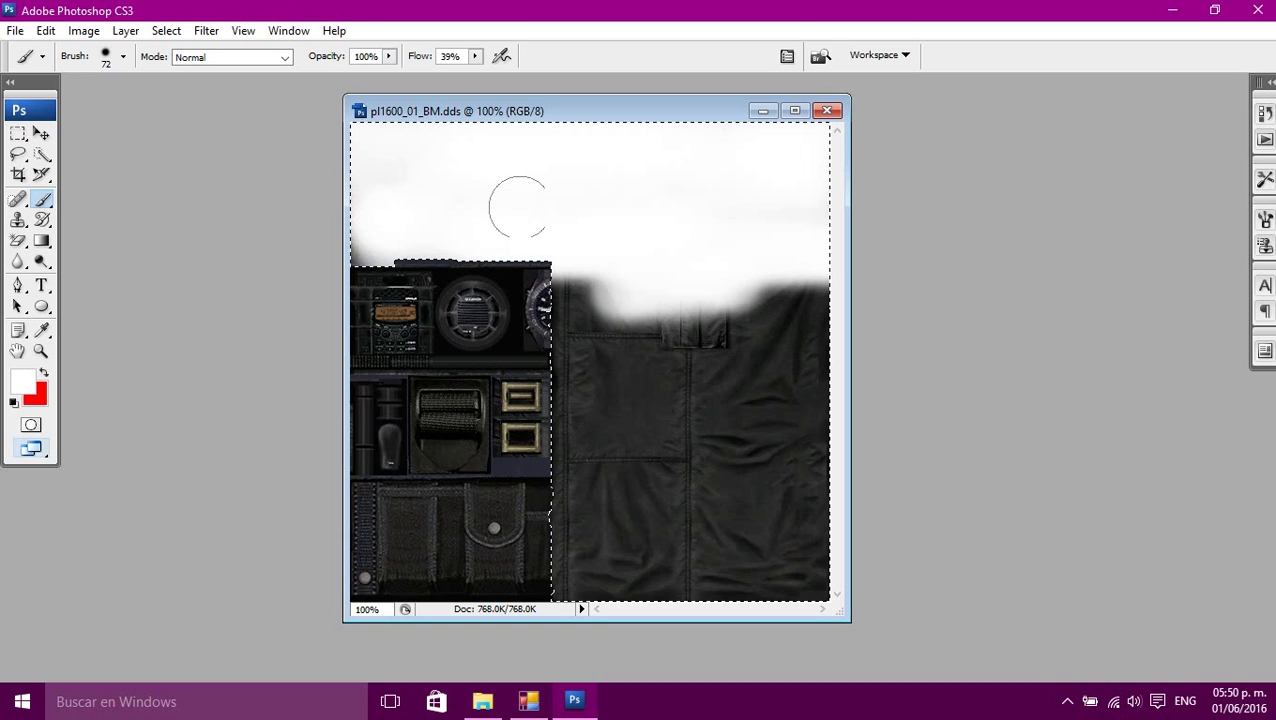
{"action": "left_click_drag", "start_coordinate": [372, 224], "coordinate": [366, 213]}
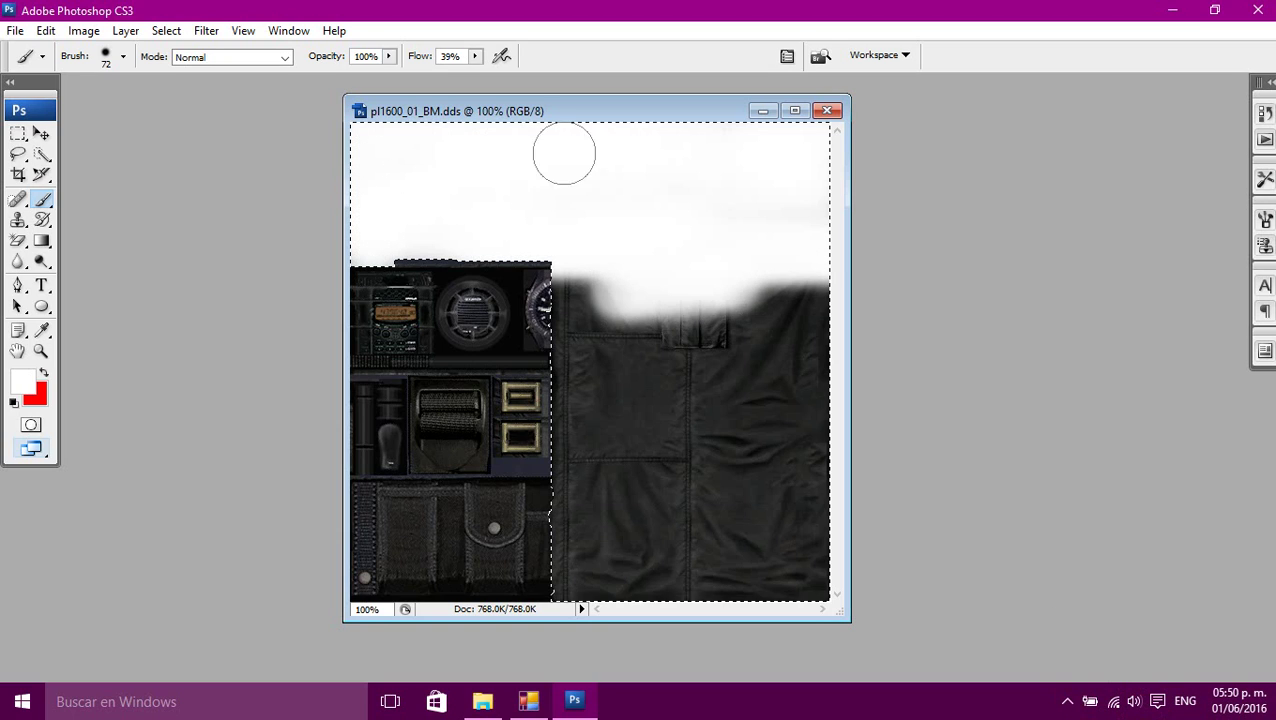
{"action": "mouse_move", "coordinate": [810, 190]}
{"action": "left_mouse_down"}
{"action": "mouse_move", "coordinate": [833, 368]}
{"action": "mouse_move", "coordinate": [810, 585]}
{"action": "mouse_move", "coordinate": [573, 600]}
{"action": "mouse_move", "coordinate": [584, 418]}
{"action": "mouse_move", "coordinate": [551, 248]}
{"action": "mouse_move", "coordinate": [551, 612]}
{"action": "mouse_move", "coordinate": [600, 490]}
{"action": "mouse_move", "coordinate": [581, 272]}
{"action": "mouse_move", "coordinate": [576, 412]}
{"action": "mouse_move", "coordinate": [629, 485]}
{"action": "mouse_move", "coordinate": [626, 475]}
{"action": "mouse_move", "coordinate": [616, 600]}
{"action": "mouse_move", "coordinate": [726, 196]}
{"action": "mouse_move", "coordinate": [634, 420]}
{"action": "mouse_move", "coordinate": [678, 280]}
{"action": "mouse_move", "coordinate": [790, 250]}
{"action": "mouse_move", "coordinate": [794, 388]}
{"action": "mouse_move", "coordinate": [775, 542]}
{"action": "mouse_move", "coordinate": [662, 565]}
{"action": "mouse_move", "coordinate": [725, 604]}
{"action": "mouse_move", "coordinate": [797, 597]}
{"action": "mouse_move", "coordinate": [612, 608]}
{"action": "mouse_move", "coordinate": [825, 556]}
{"action": "mouse_move", "coordinate": [574, 594]}
{"action": "mouse_move", "coordinate": [718, 547]}
{"action": "mouse_move", "coordinate": [590, 546]}
{"action": "mouse_move", "coordinate": [678, 530]}
{"action": "mouse_move", "coordinate": [657, 515]}
{"action": "mouse_move", "coordinate": [734, 445]}
{"action": "mouse_move", "coordinate": [669, 439]}
{"action": "mouse_move", "coordinate": [758, 408]}
{"action": "mouse_move", "coordinate": [828, 310]}
{"action": "mouse_move", "coordinate": [812, 279]}
{"action": "left_mouse_up"}
{"action": "mouse_move", "coordinate": [757, 214]}
{"action": "left_mouse_down"}
{"action": "mouse_move", "coordinate": [656, 293]}
{"action": "mouse_move", "coordinate": [675, 309]}
{"action": "mouse_move", "coordinate": [562, 450]}
{"action": "mouse_move", "coordinate": [566, 513]}
{"action": "left_mouse_up"}
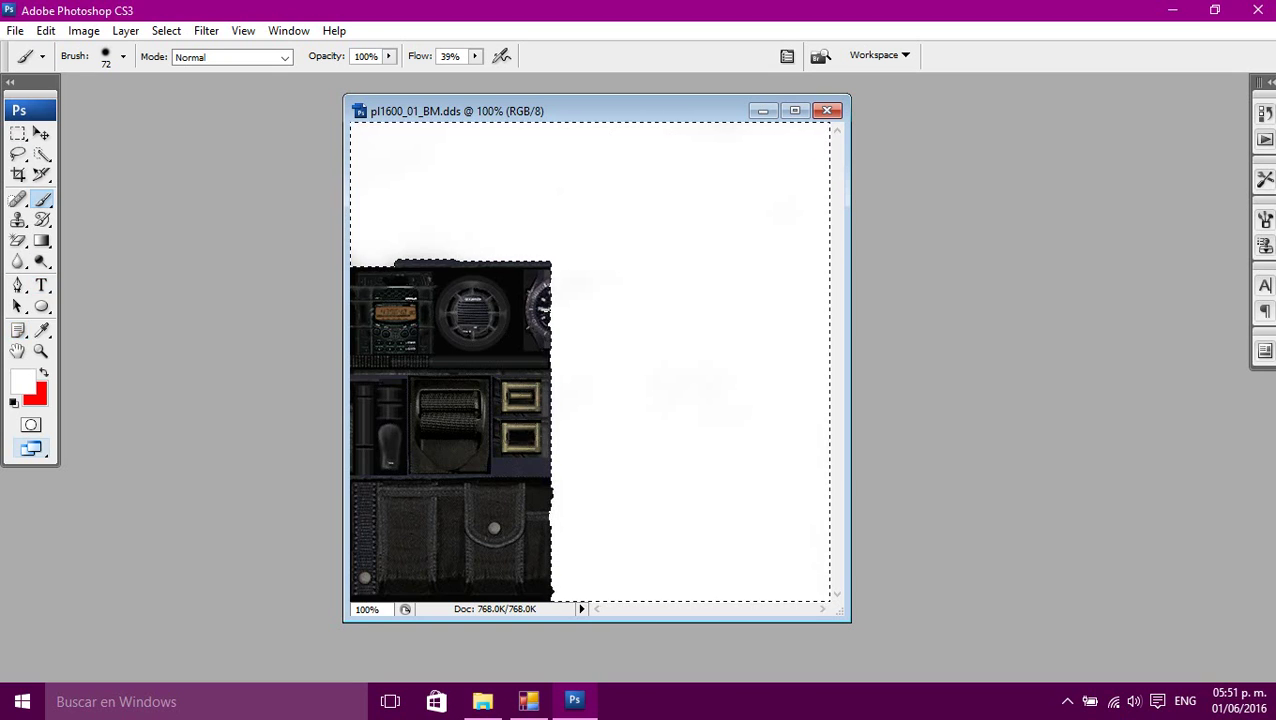
- Add the radio, buckle and pouch panels to the selection and subtract the white trousers area with the 54 px Quick Selection Tool
{"action": "right_click", "coordinate": [42, 154]}
{"action": "left_click", "coordinate": [76, 155]}
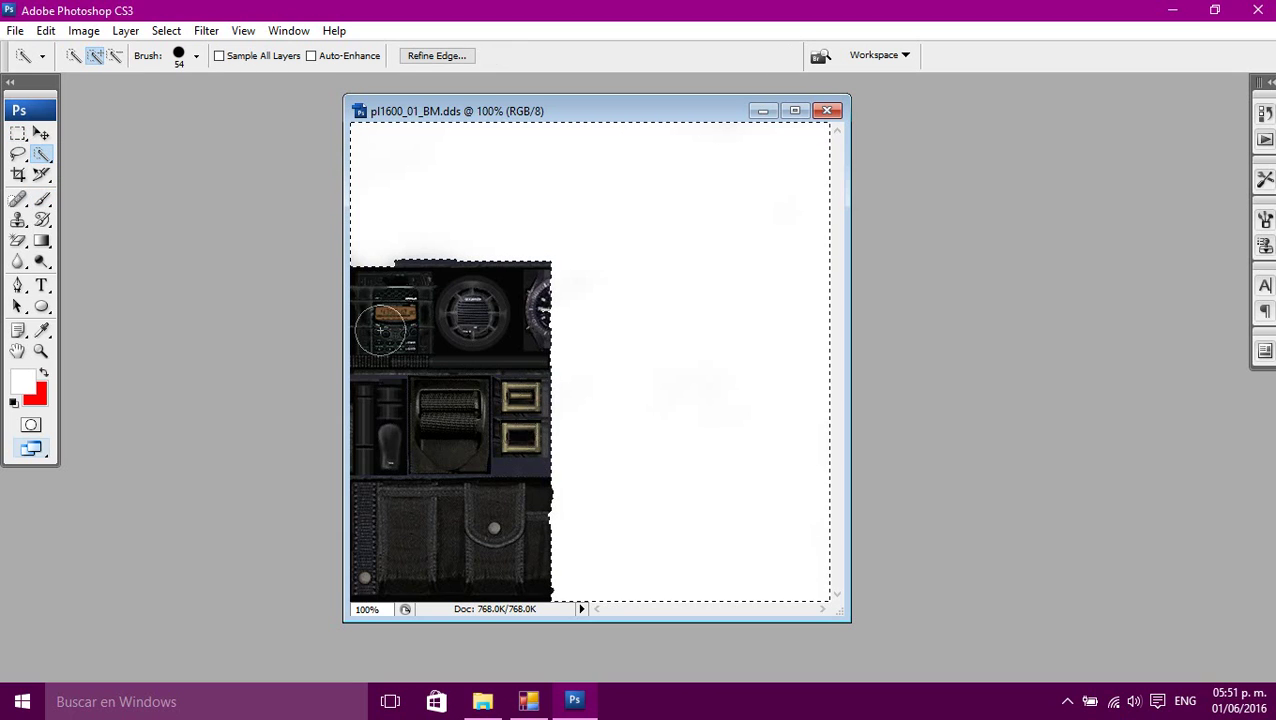
{"action": "mouse_move", "coordinate": [380, 328]}
{"action": "left_mouse_down"}
{"action": "mouse_move", "coordinate": [378, 307]}
{"action": "mouse_move", "coordinate": [531, 319]}
{"action": "left_mouse_up"}
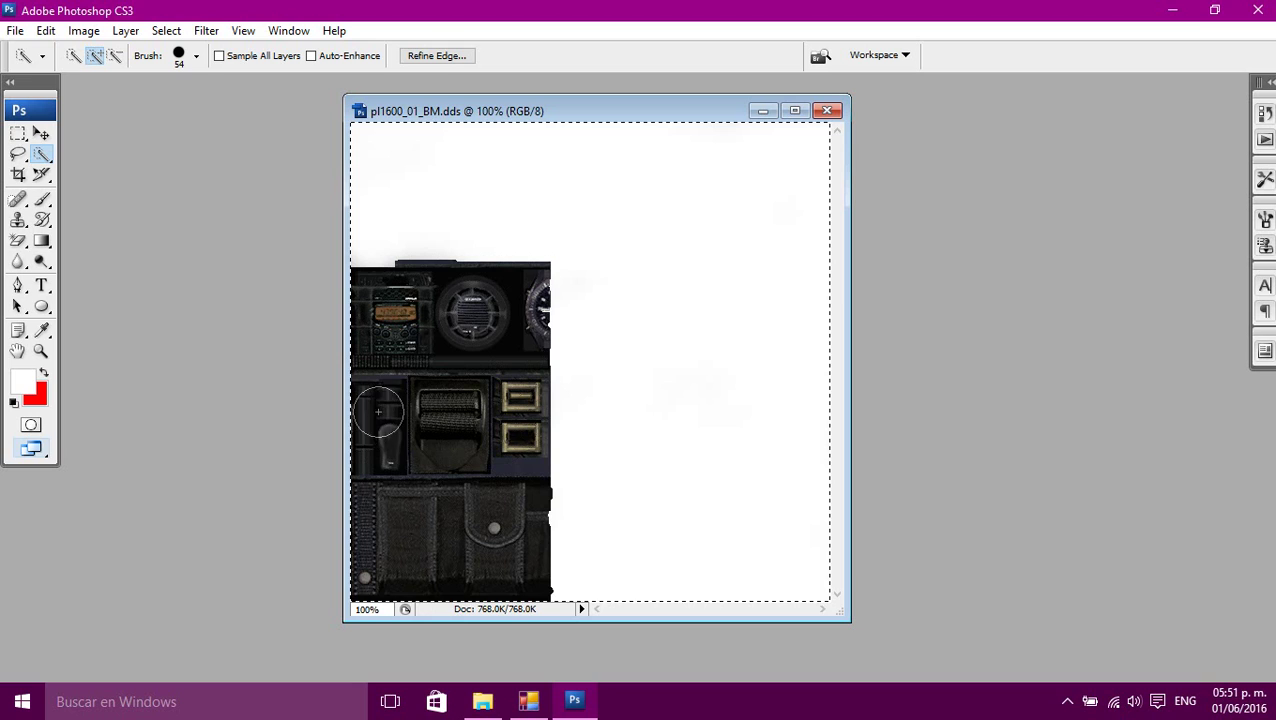
{"action": "left_click", "coordinate": [41, 154]}
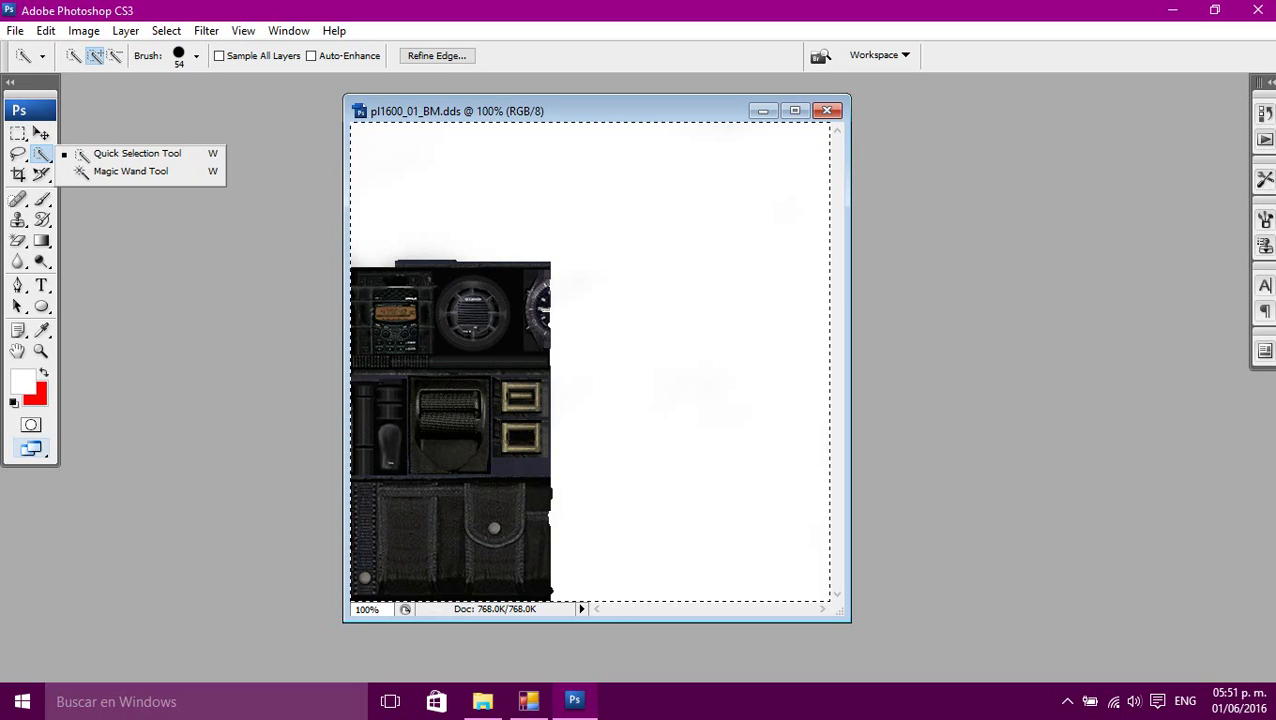
{"action": "left_click", "coordinate": [115, 56]}
{"action": "left_click_drag", "start_coordinate": [850, 362], "coordinate": [811, 362]}
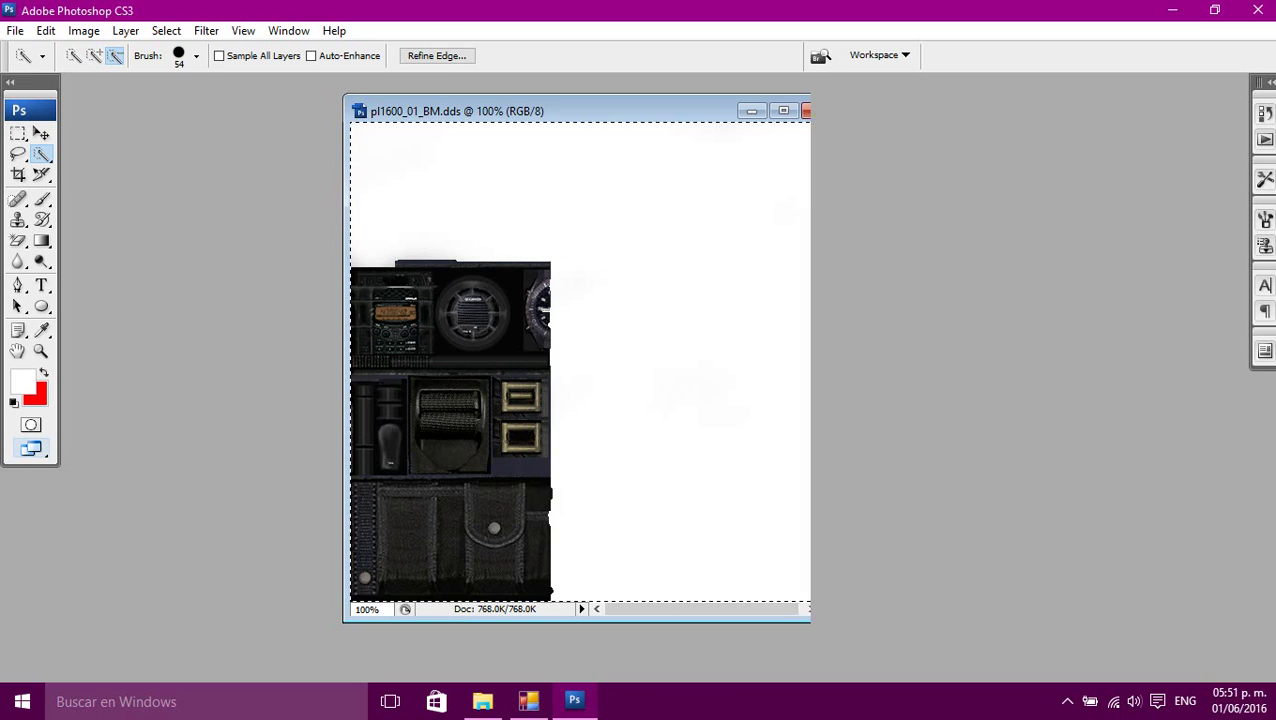
{"action": "mouse_move", "coordinate": [830, 228]}
{"action": "left_mouse_down"}
{"action": "mouse_move", "coordinate": [747, 228]}
{"action": "mouse_move", "coordinate": [641, 202]}
{"action": "mouse_move", "coordinate": [524, 205]}
{"action": "mouse_move", "coordinate": [665, 242]}
{"action": "mouse_move", "coordinate": [683, 401]}
{"action": "left_mouse_up"}
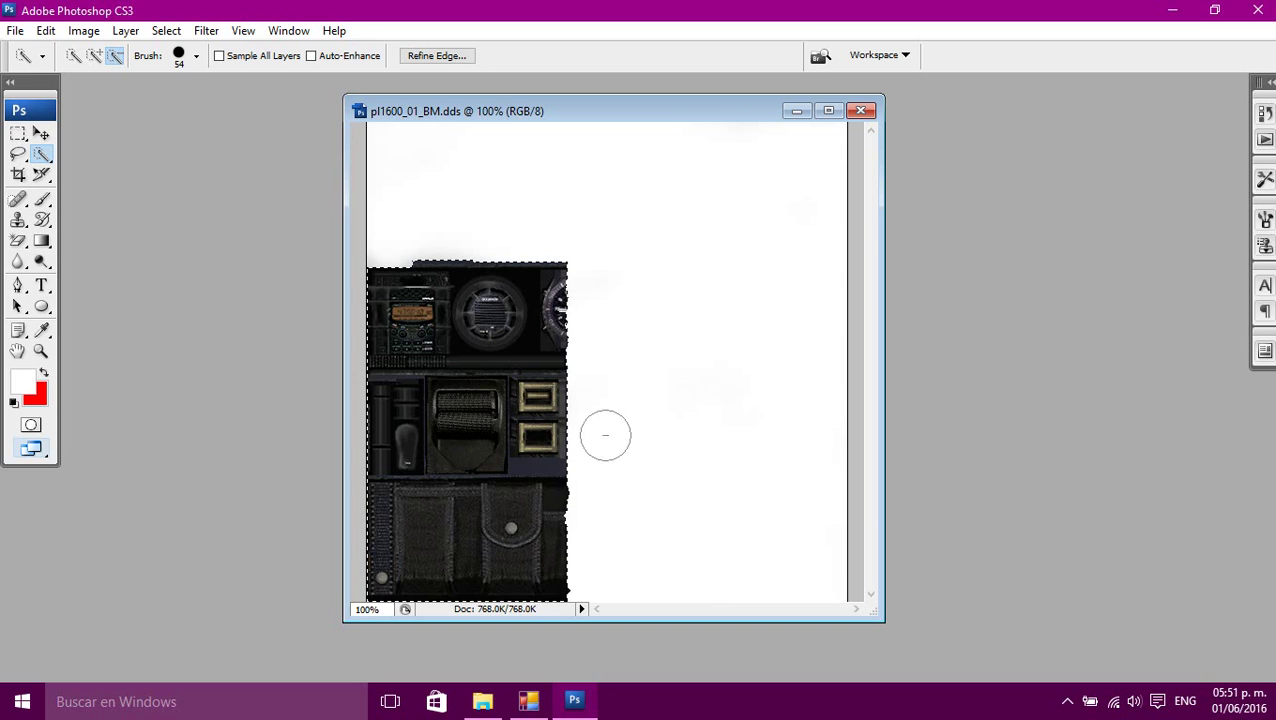
- Tint the selected radio, buckle and pouch panels red with the 174 px Color Replacement Tool in Color mode
{"action": "key", "text": "x"}
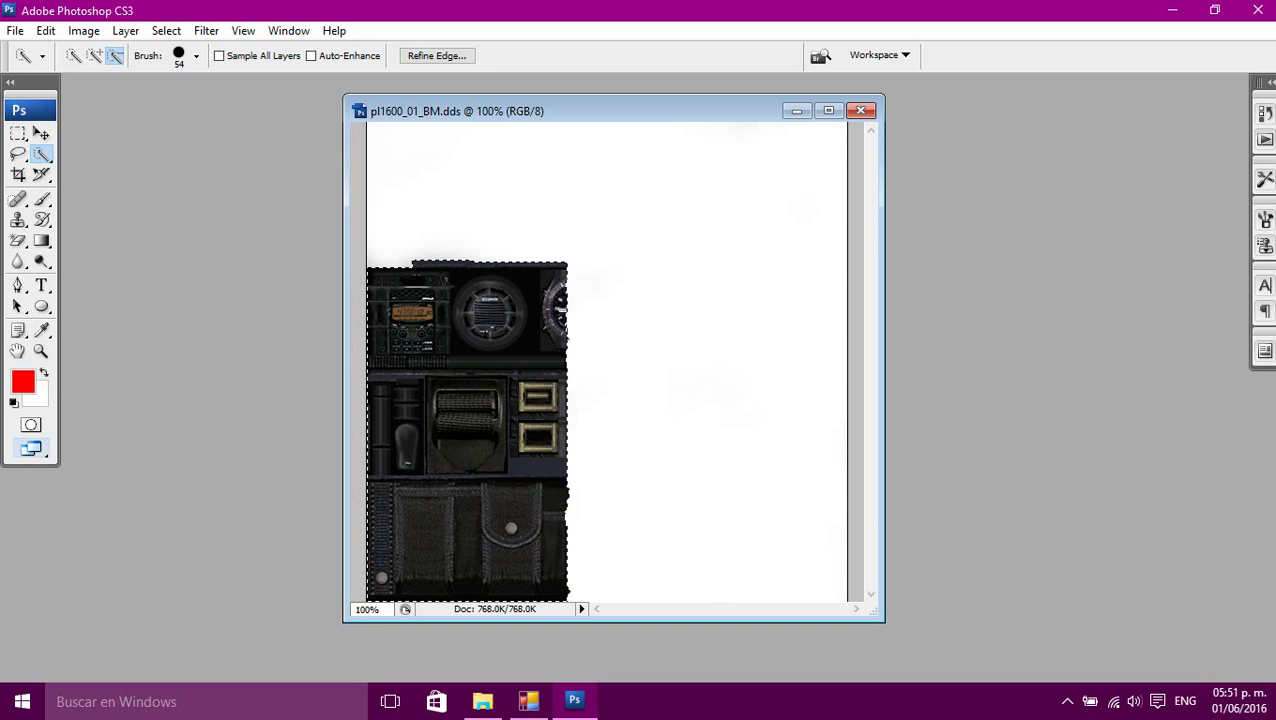
{"action": "left_click", "coordinate": [42, 199]}
{"action": "left_click", "coordinate": [143, 234]}
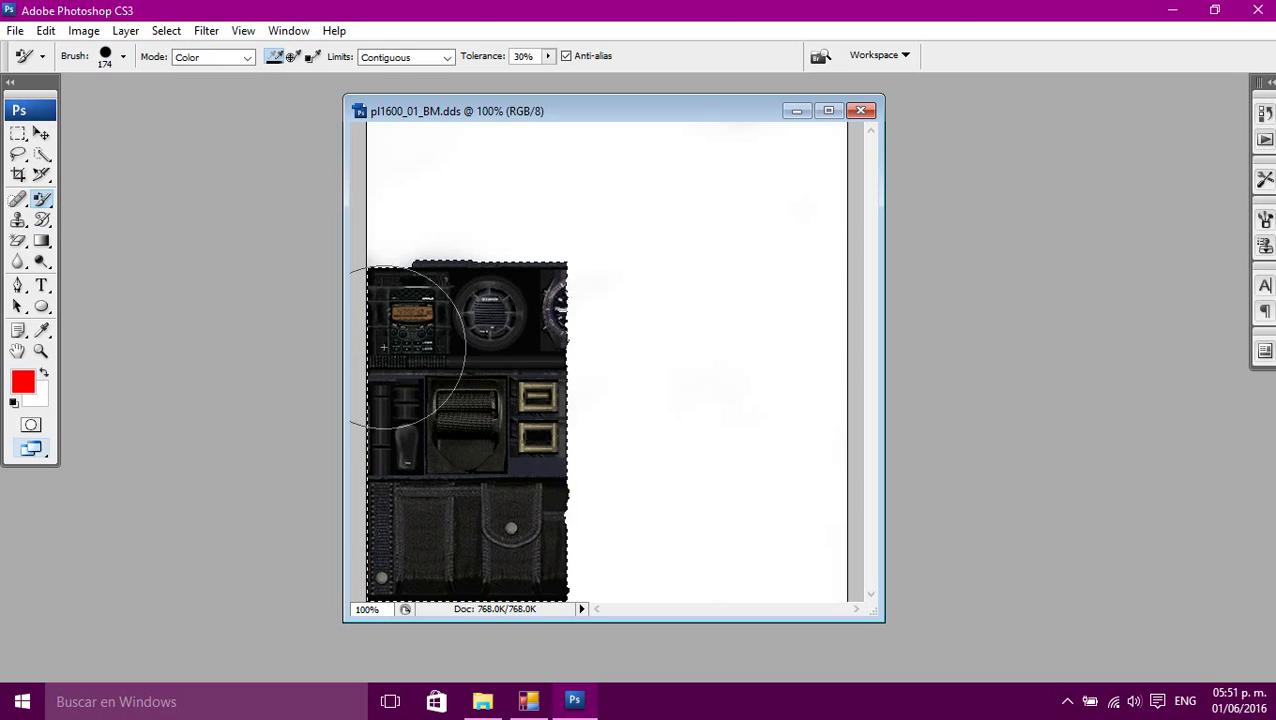
{"action": "mouse_move", "coordinate": [413, 413]}
{"action": "left_mouse_down"}
{"action": "mouse_move", "coordinate": [512, 427]}
{"action": "mouse_move", "coordinate": [512, 541]}
{"action": "mouse_move", "coordinate": [425, 548]}
{"action": "mouse_move", "coordinate": [427, 290]}
{"action": "mouse_move", "coordinate": [541, 294]}
{"action": "mouse_move", "coordinate": [400, 410]}
{"action": "mouse_move", "coordinate": [409, 311]}
{"action": "left_mouse_up"}
- Save the trousers texture over the original pl1600_01_BM DDS file in the model folder and close it
{"action": "left_click", "coordinate": [15, 31]}
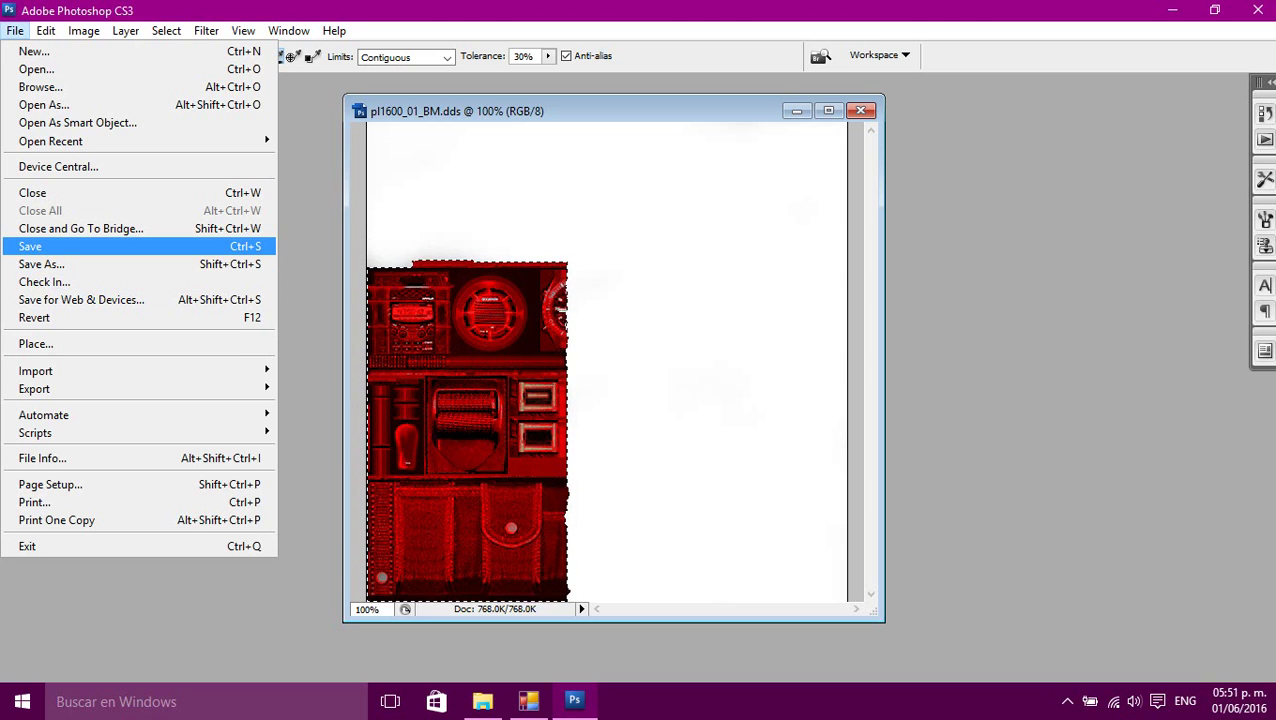
{"action": "left_click", "coordinate": [40, 246]}
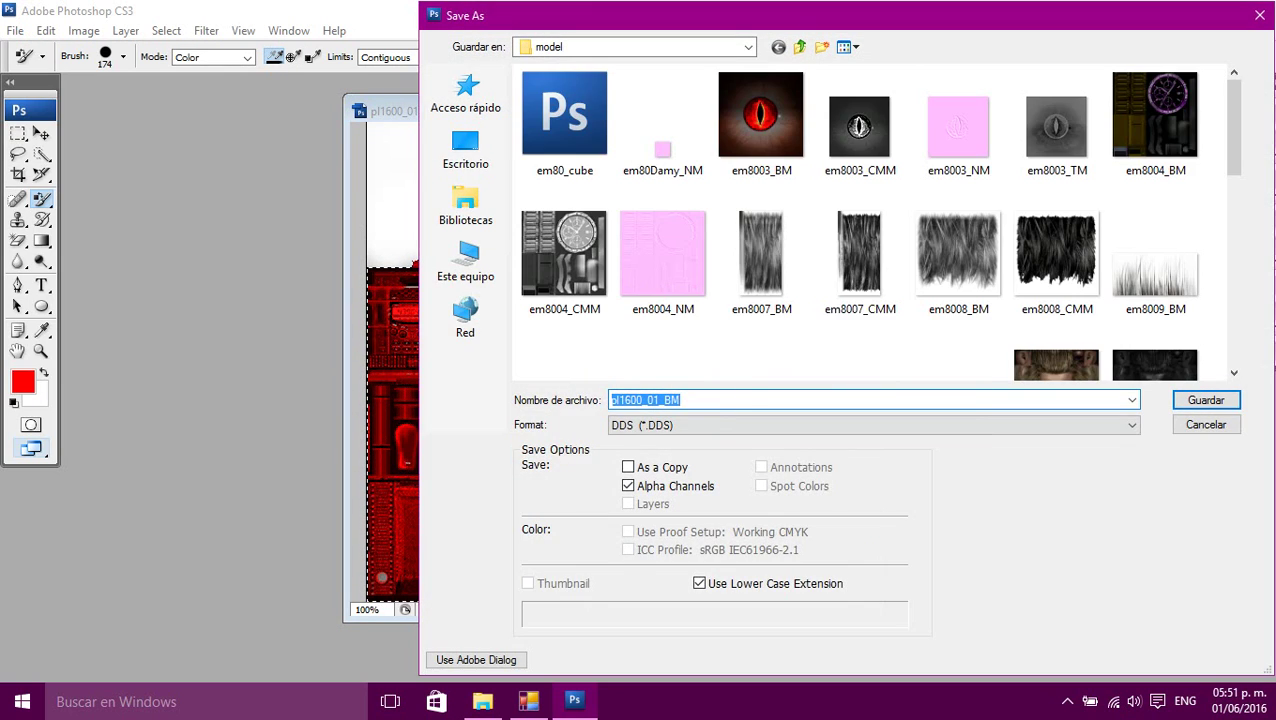
{"action": "left_click", "coordinate": [1234, 140]}
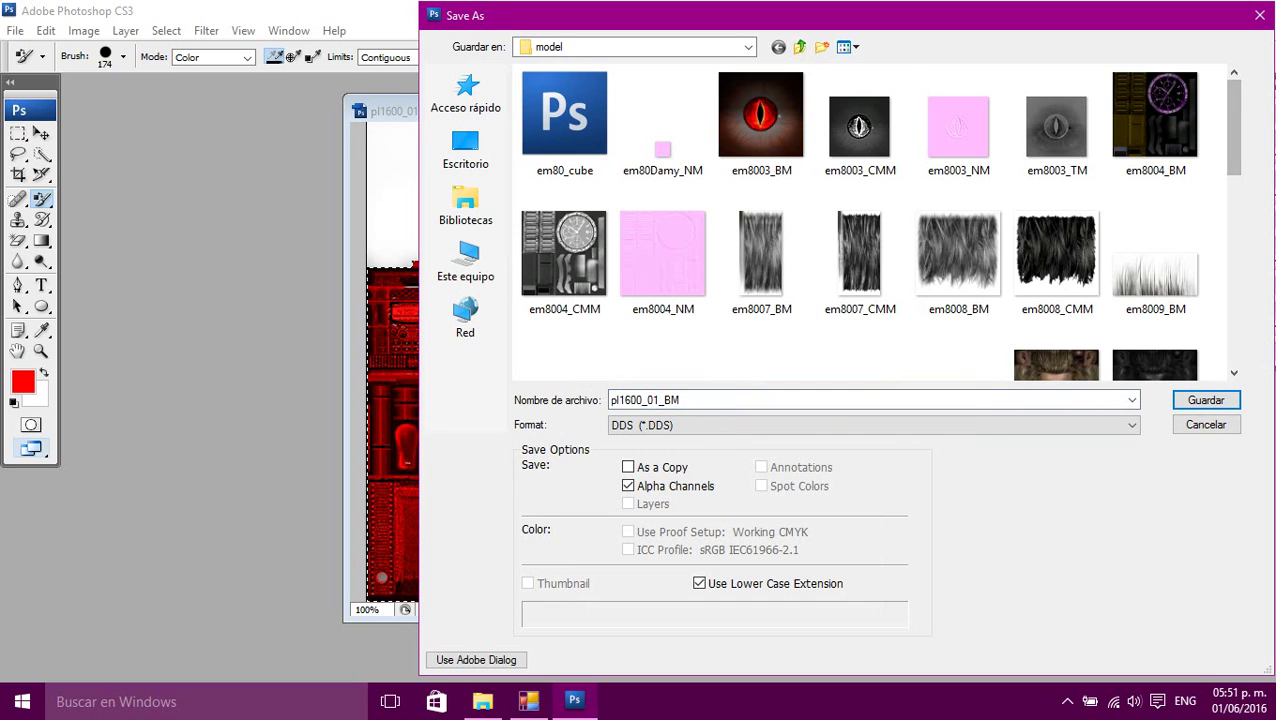
{"action": "left_click_drag", "start_coordinate": [1234, 130], "coordinate": [1232, 239]}
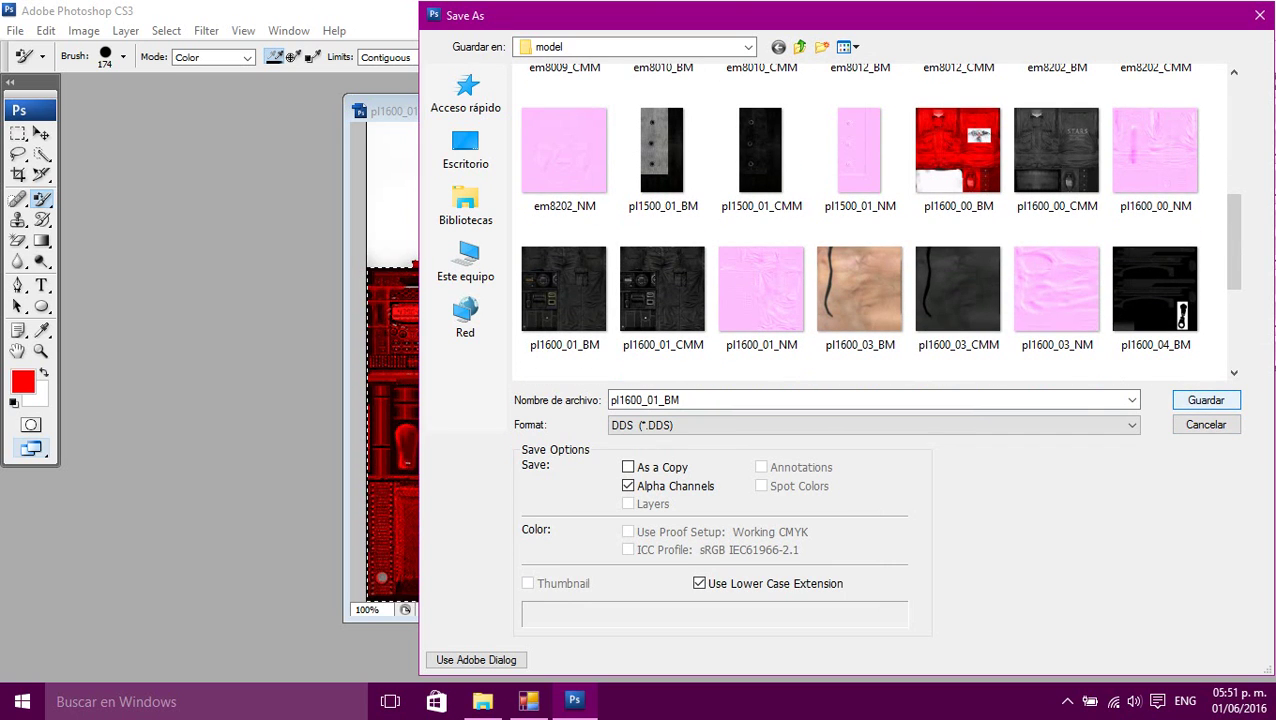
{"action": "key", "text": "Return"}
{"action": "left_click", "coordinate": [696, 356]}
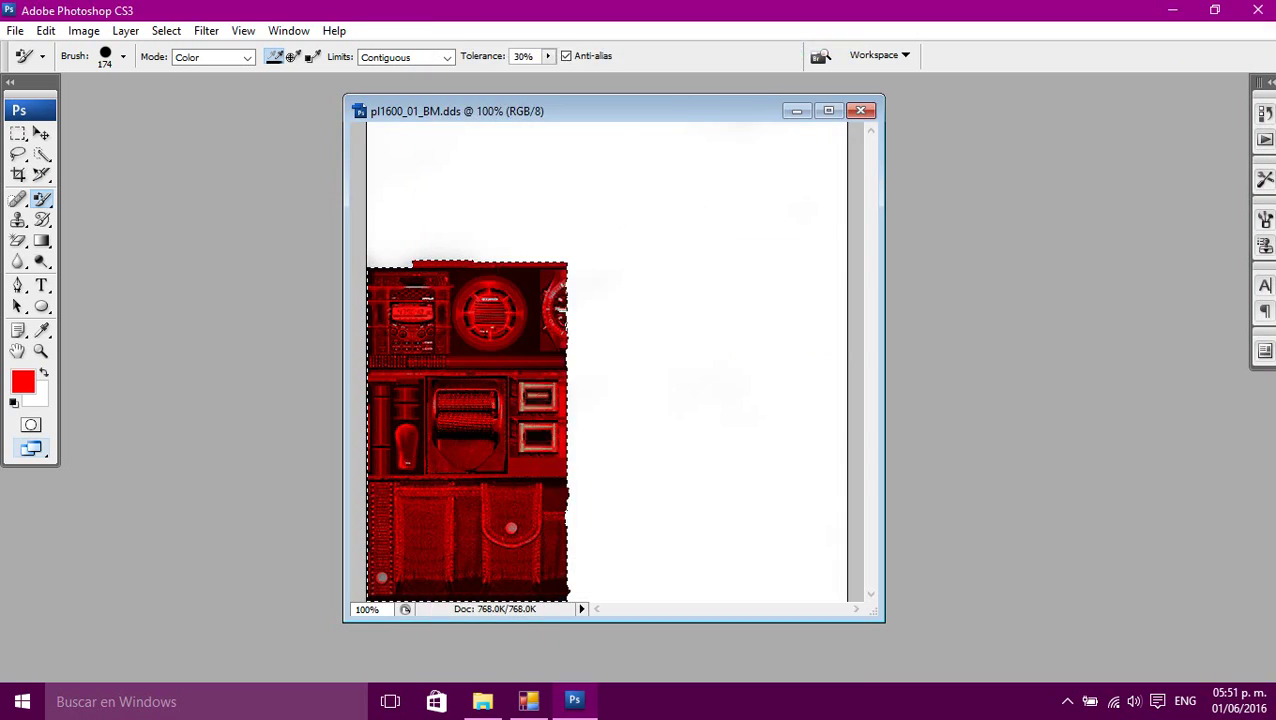
{"action": "left_click", "coordinate": [531, 228]}
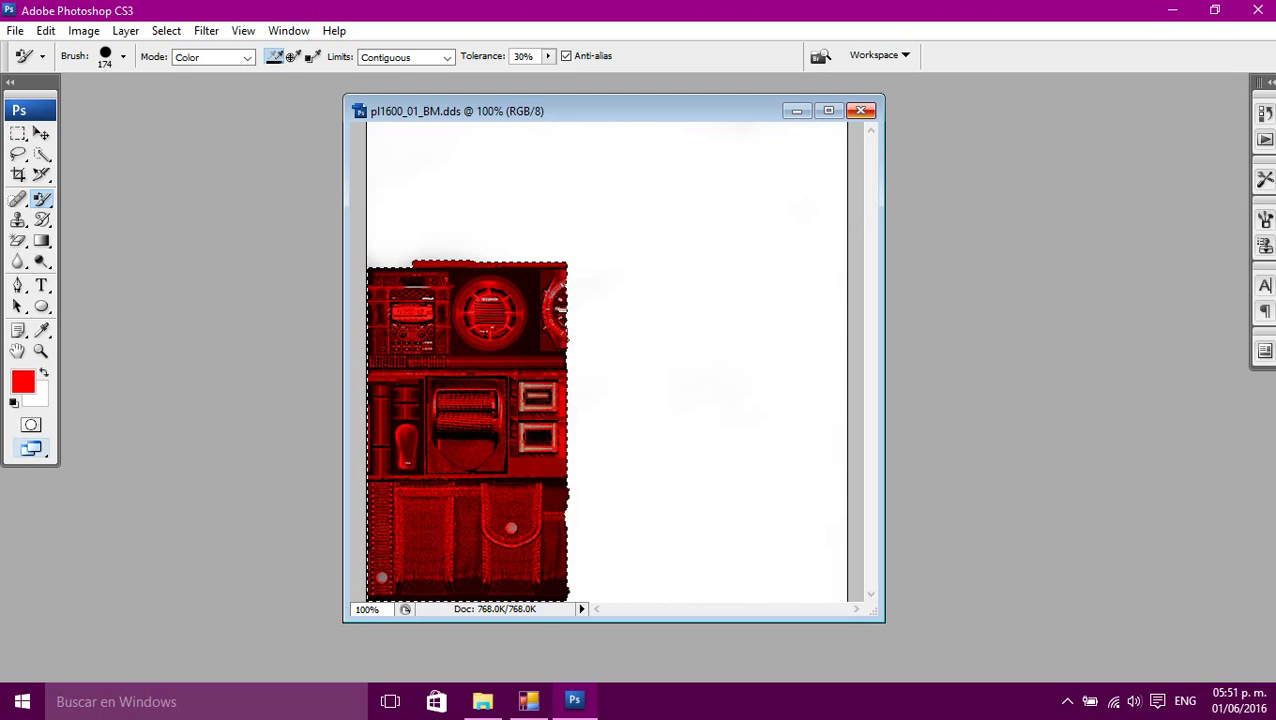
{"action": "left_click", "coordinate": [861, 111]}
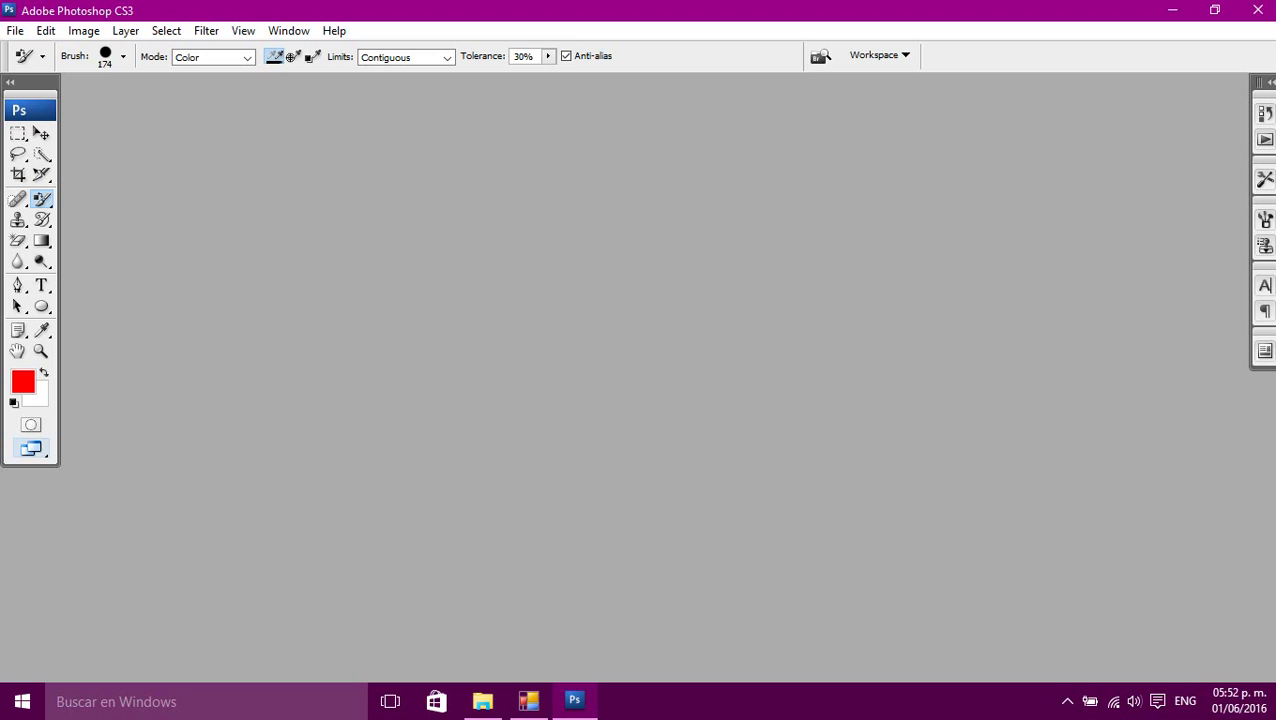
- Open pl1600_04_BM from the model folder in Photoshop to inspect the texture, and close it without editing
{"action": "left_click", "coordinate": [15, 31]}
{"action": "left_click", "coordinate": [424, 300]}
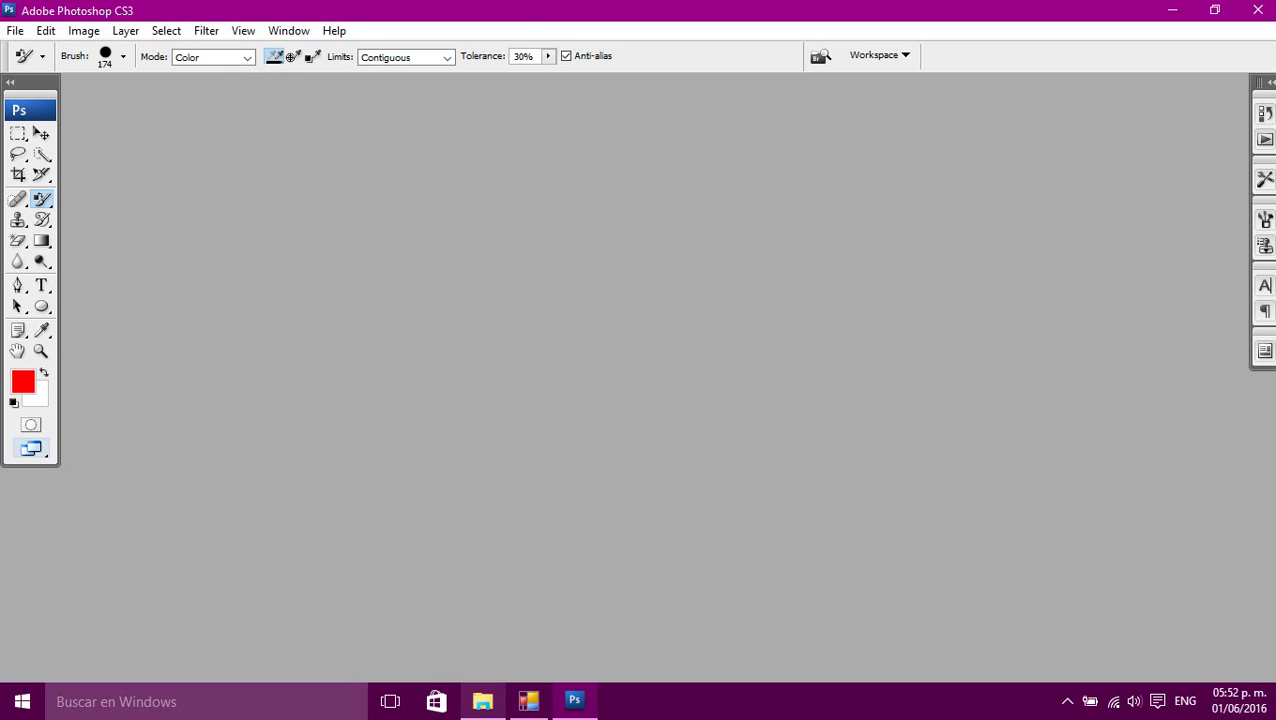
{"action": "left_click", "coordinate": [483, 701]}
{"action": "scroll", "coordinate": [680, 428], "scroll_direction": "down", "scroll_amount": 1}
{"action": "scroll", "coordinate": [690, 372], "scroll_direction": "up", "scroll_amount": 1}
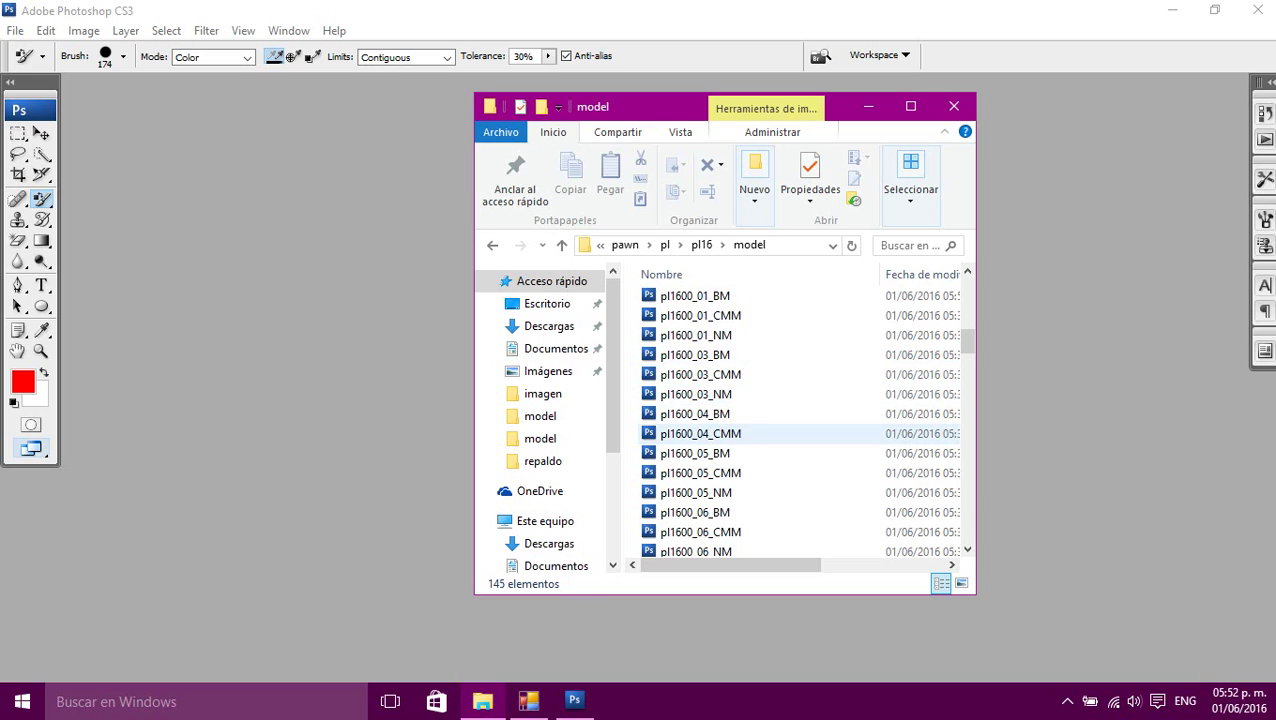
{"action": "left_click", "coordinate": [697, 415]}
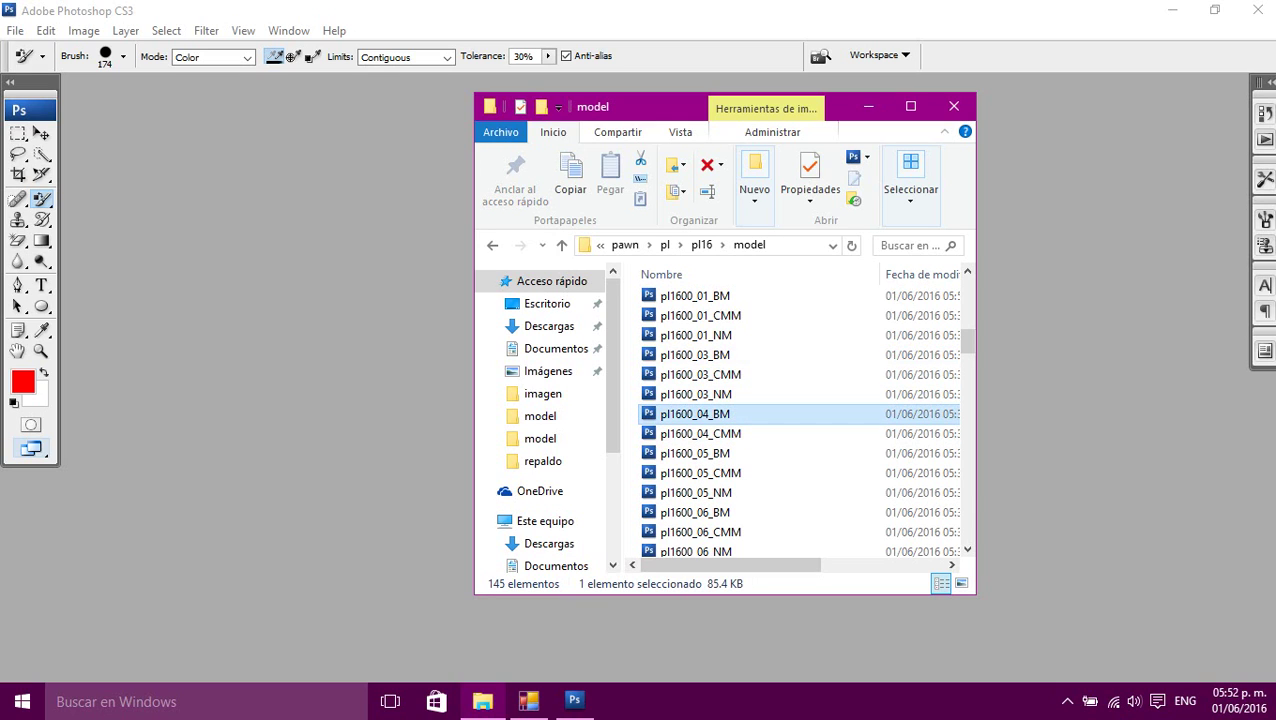
{"action": "left_click", "coordinate": [810, 169]}
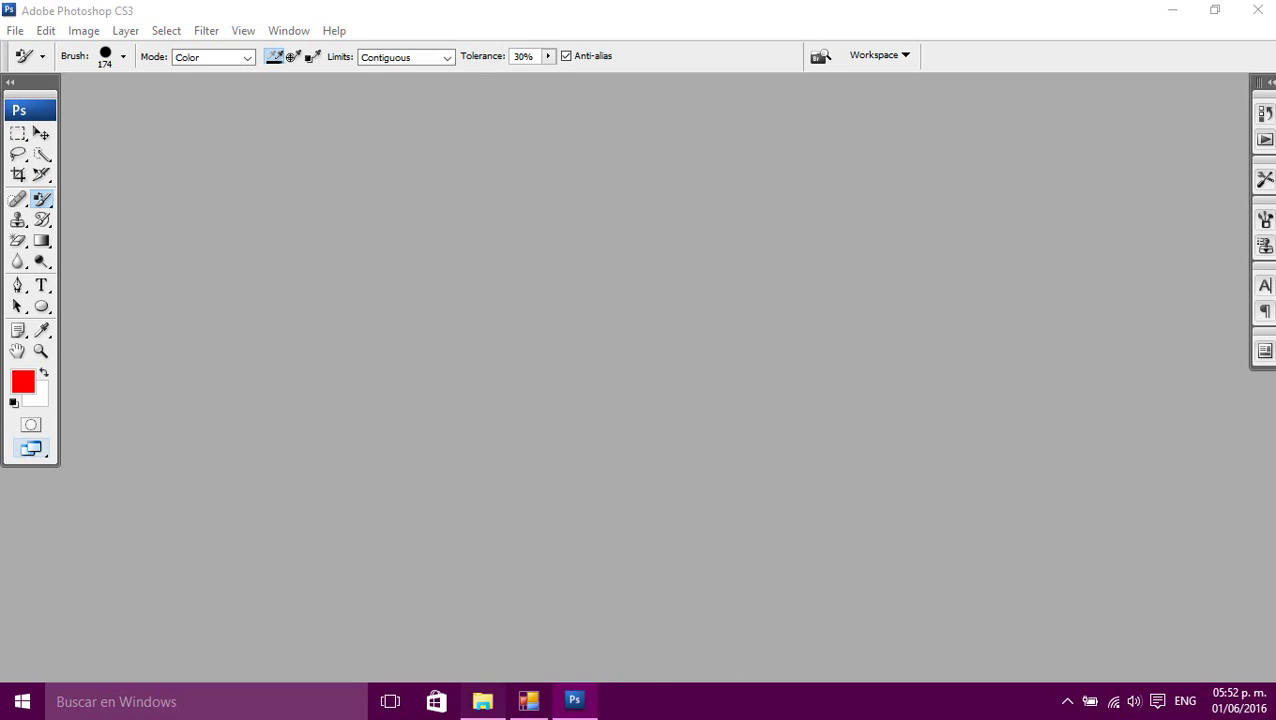
{"action": "left_click", "coordinate": [483, 701]}
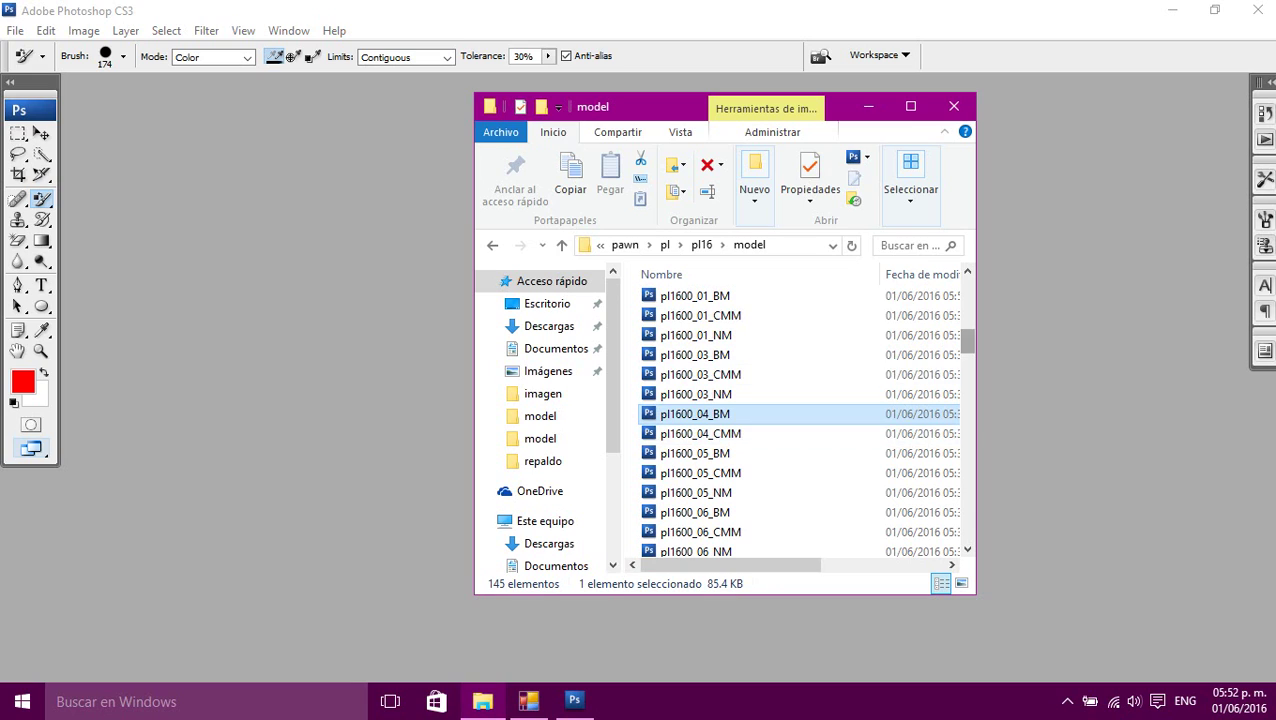
{"action": "scroll", "coordinate": [780, 340], "scroll_direction": "down", "scroll_amount": 2}
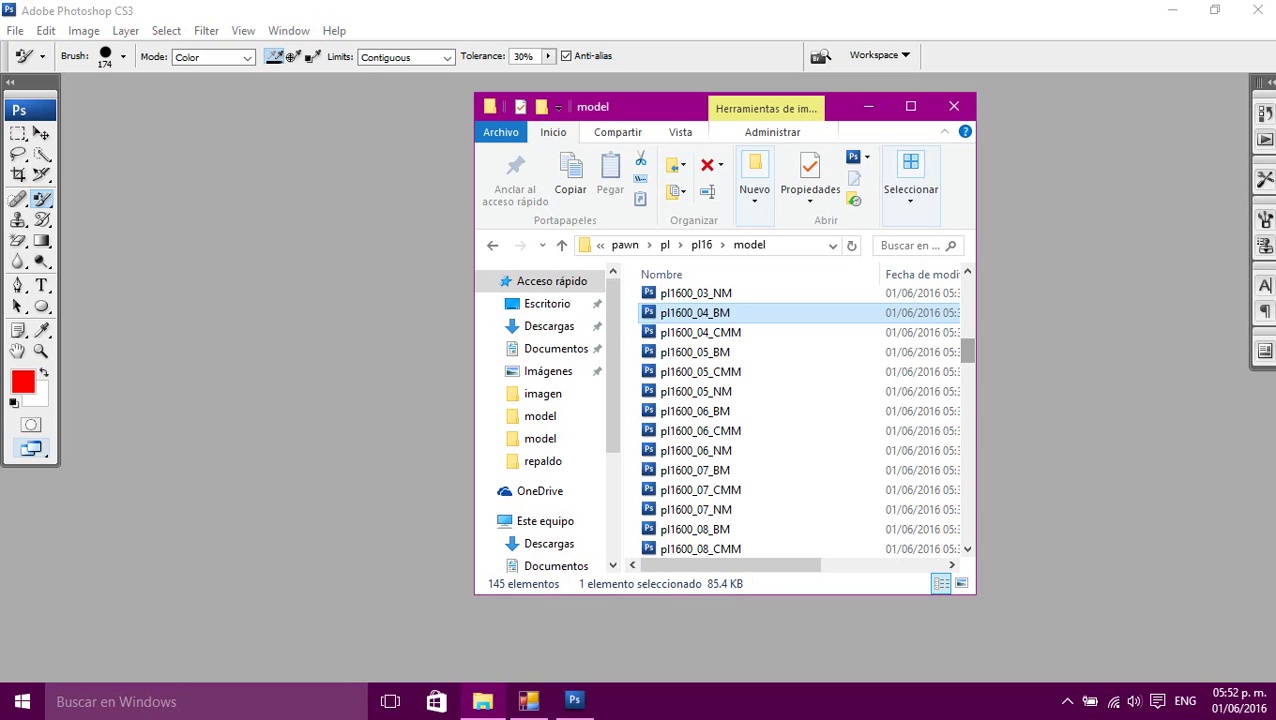
{"action": "key", "text": "alt+Tab"}
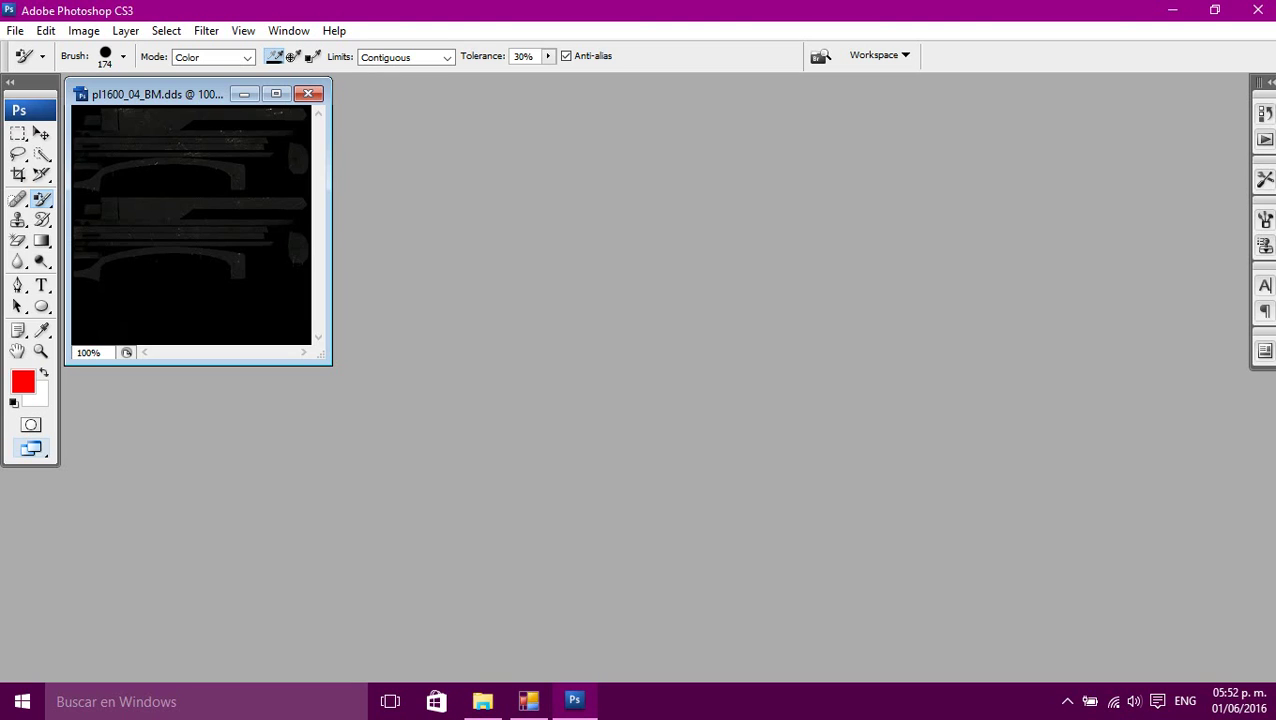
{"action": "left_click", "coordinate": [307, 93]}
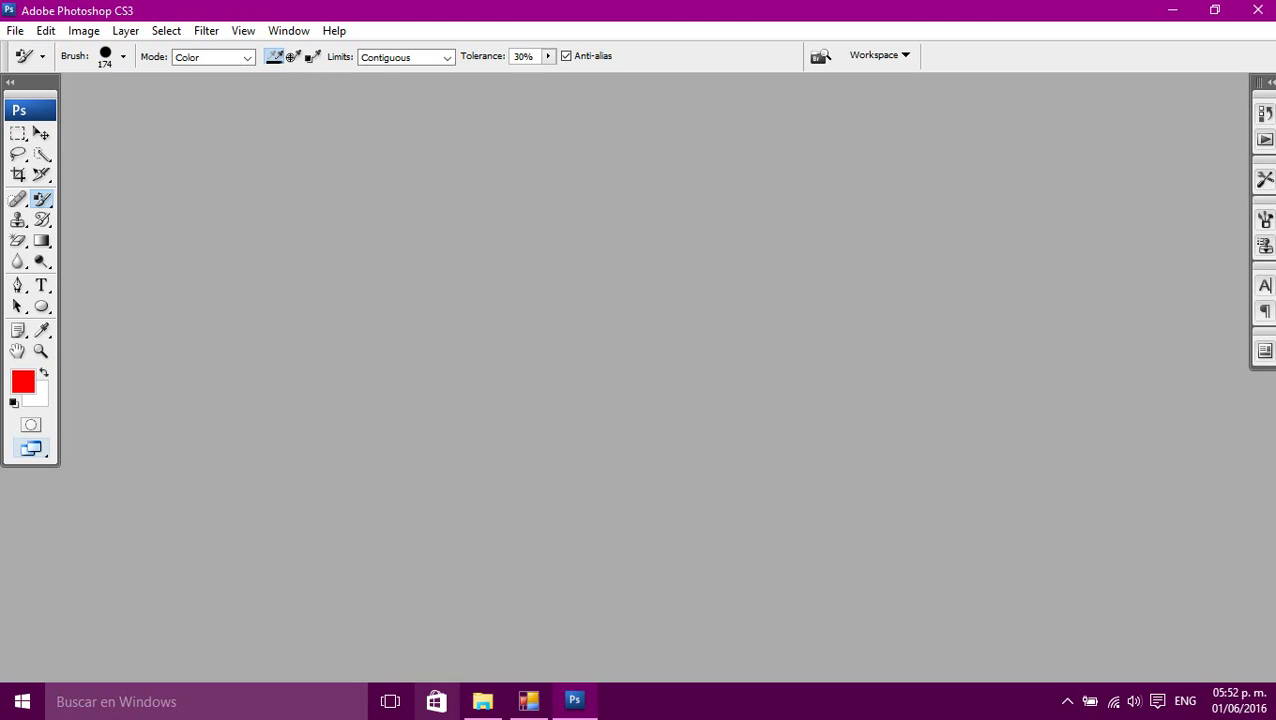
- Open the pl1600_05_BM texture from the model folder in Photoshop and minimize the folder window
{"action": "left_click", "coordinate": [483, 701]}
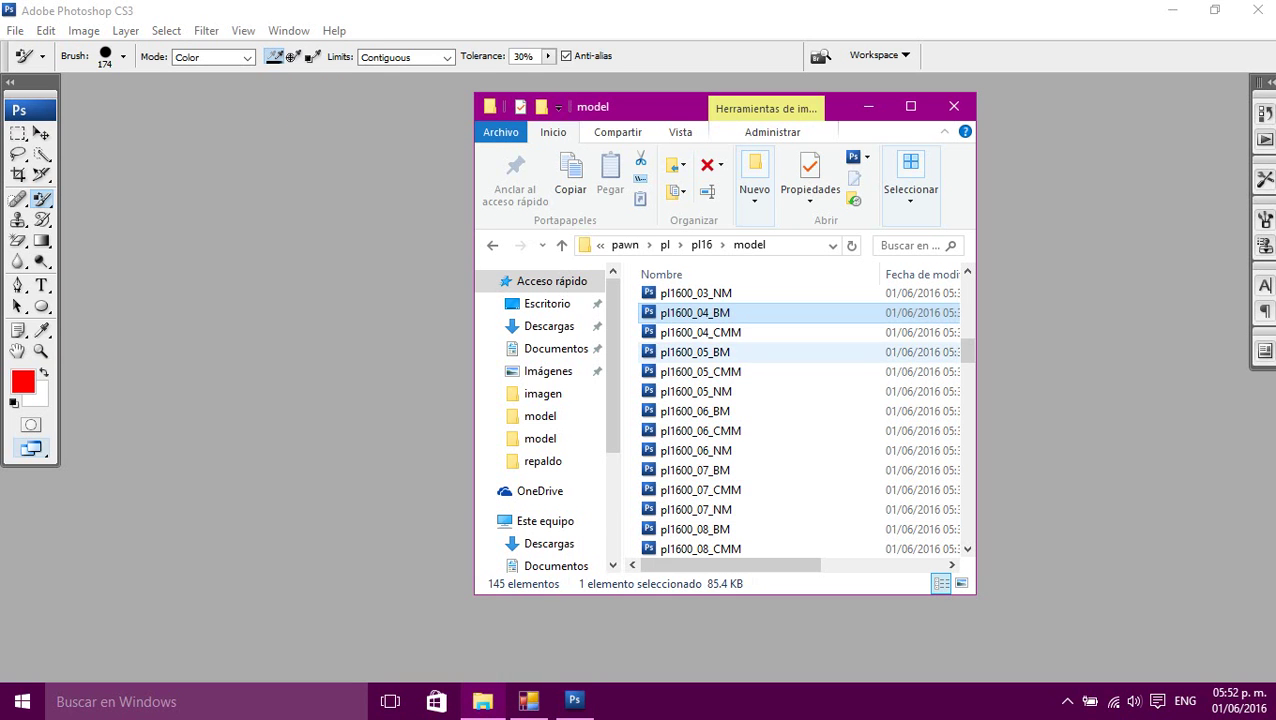
{"action": "double_click", "coordinate": [696, 352]}
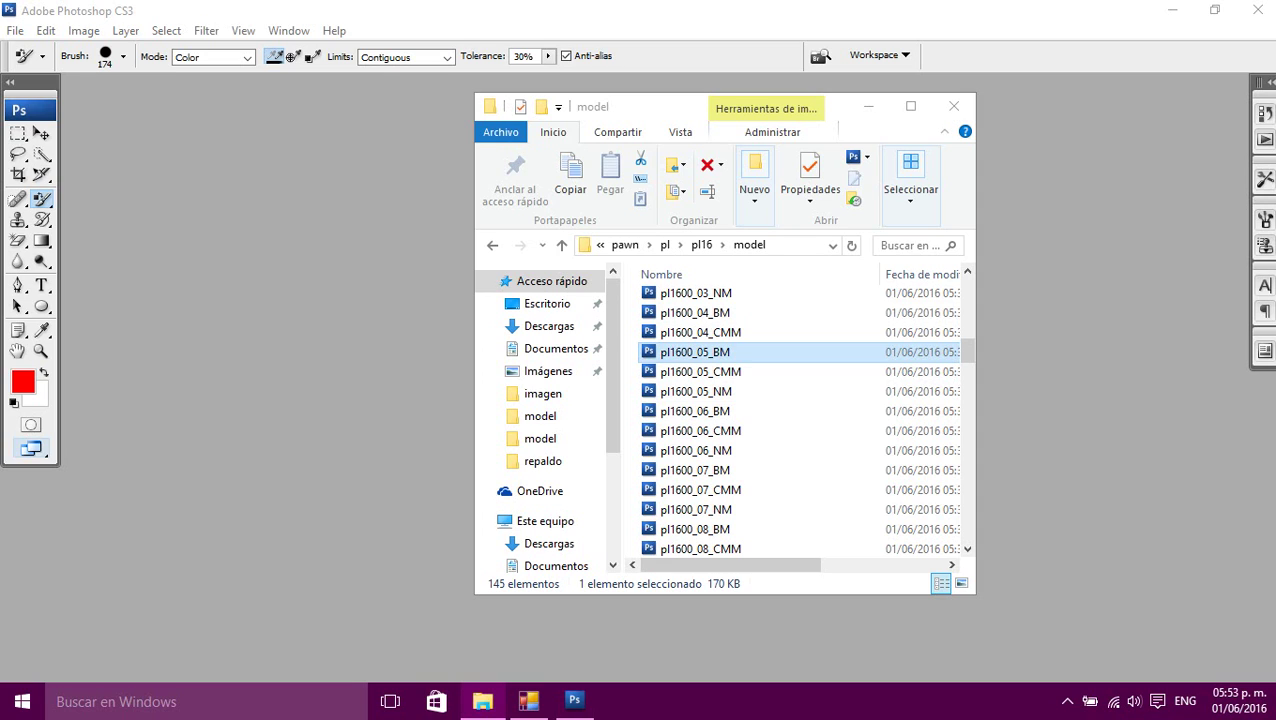
{"action": "left_click", "coordinate": [700, 332]}
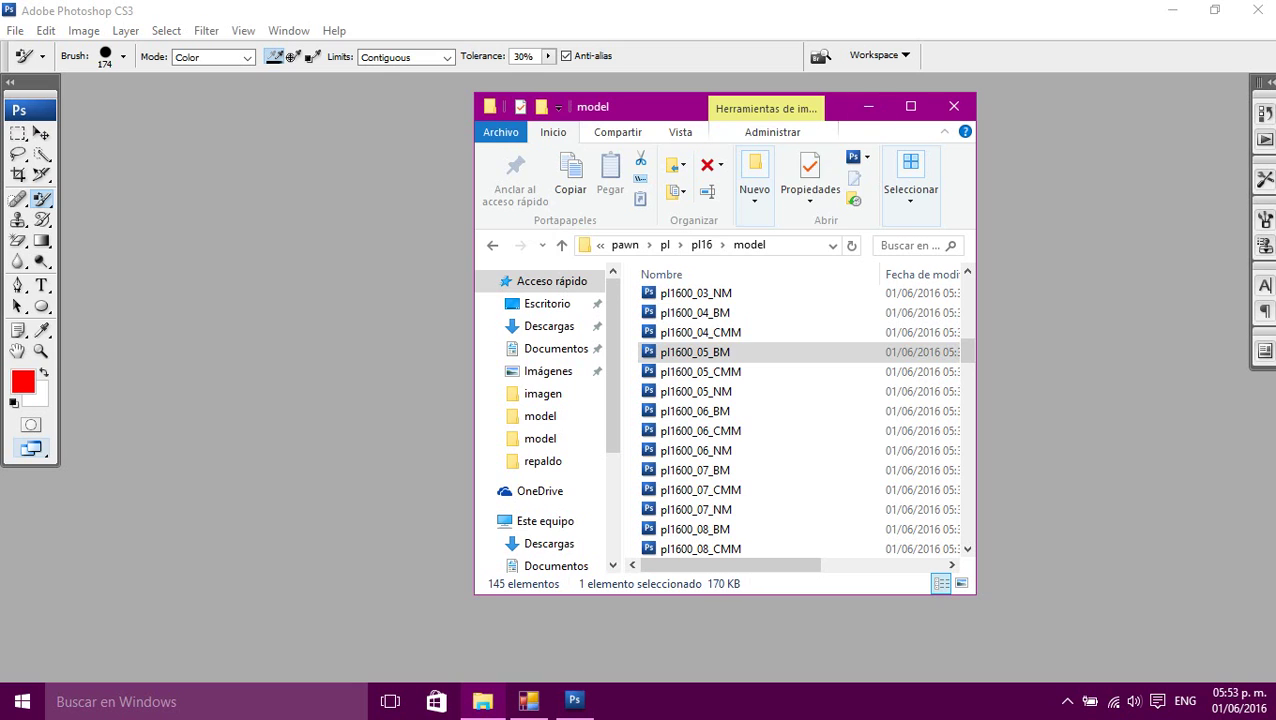
{"action": "left_click", "coordinate": [868, 106]}
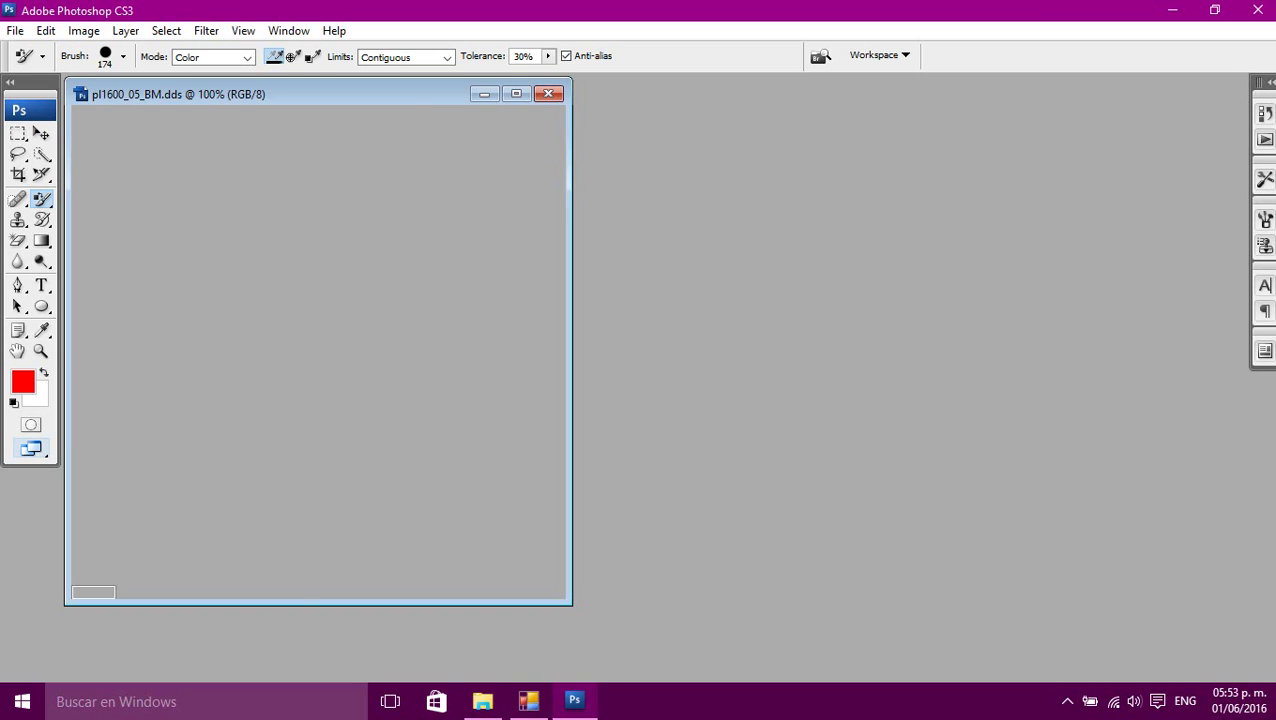
- Centre the boots texture window and tint all the boot parts red with the 174 px Color Replacement Tool
{"action": "left_click_drag", "start_coordinate": [270, 94], "coordinate": [557, 113]}
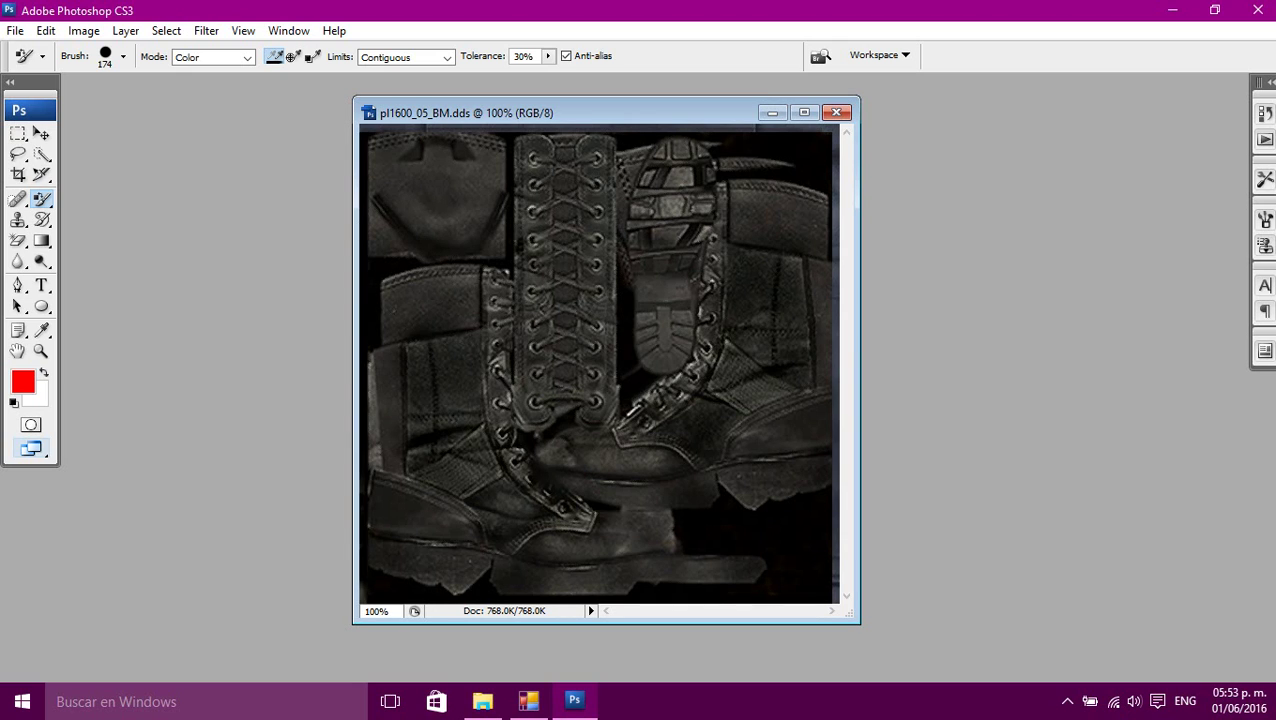
{"action": "mouse_move", "coordinate": [433, 251]}
{"action": "left_mouse_down"}
{"action": "mouse_move", "coordinate": [450, 460]}
{"action": "mouse_move", "coordinate": [560, 540]}
{"action": "mouse_move", "coordinate": [695, 560]}
{"action": "mouse_move", "coordinate": [677, 560]}
{"action": "mouse_move", "coordinate": [760, 510]}
{"action": "mouse_move", "coordinate": [648, 325]}
{"action": "mouse_move", "coordinate": [699, 228]}
{"action": "mouse_move", "coordinate": [600, 190]}
{"action": "mouse_move", "coordinate": [450, 200]}
{"action": "mouse_move", "coordinate": [437, 253]}
{"action": "mouse_move", "coordinate": [540, 250]}
{"action": "mouse_move", "coordinate": [400, 400]}
{"action": "mouse_move", "coordinate": [390, 300]}
{"action": "mouse_move", "coordinate": [380, 380]}
{"action": "mouse_move", "coordinate": [657, 499]}
{"action": "mouse_move", "coordinate": [850, 430]}
{"action": "mouse_move", "coordinate": [815, 191]}
{"action": "mouse_move", "coordinate": [800, 480]}
{"action": "left_mouse_up"}
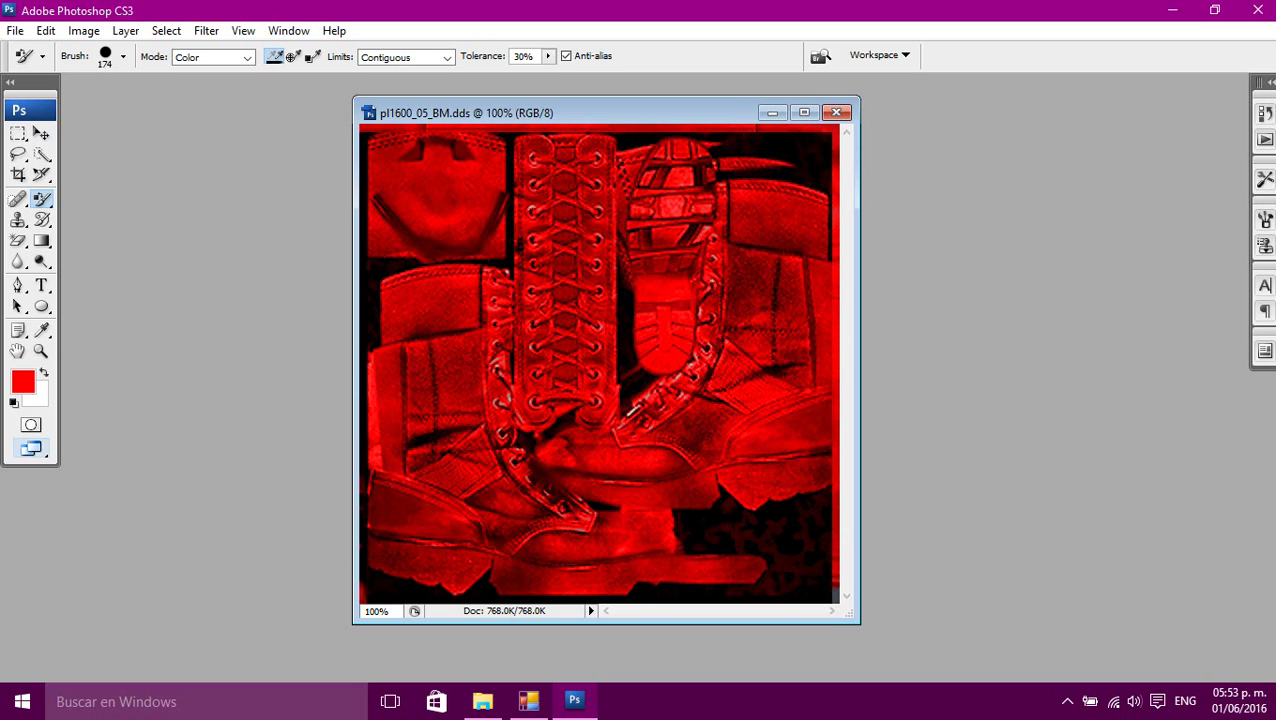
- Save the boots texture in DDS format over the original pl1600_05_BM in the model folder
{"action": "left_click", "coordinate": [15, 31]}
{"action": "left_click", "coordinate": [42, 264]}
{"action": "key", "text": "ctrl+shift+s"}
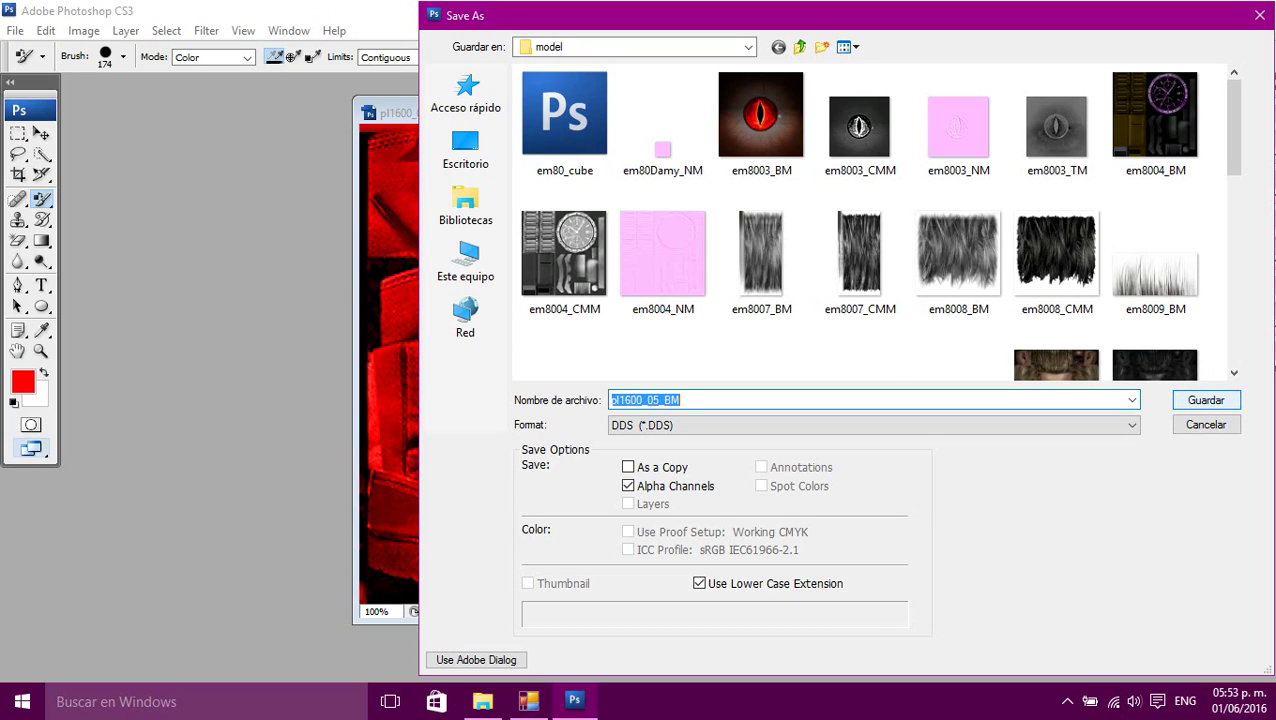
{"action": "key", "text": "Return"}
{"action": "key", "text": "Return"}
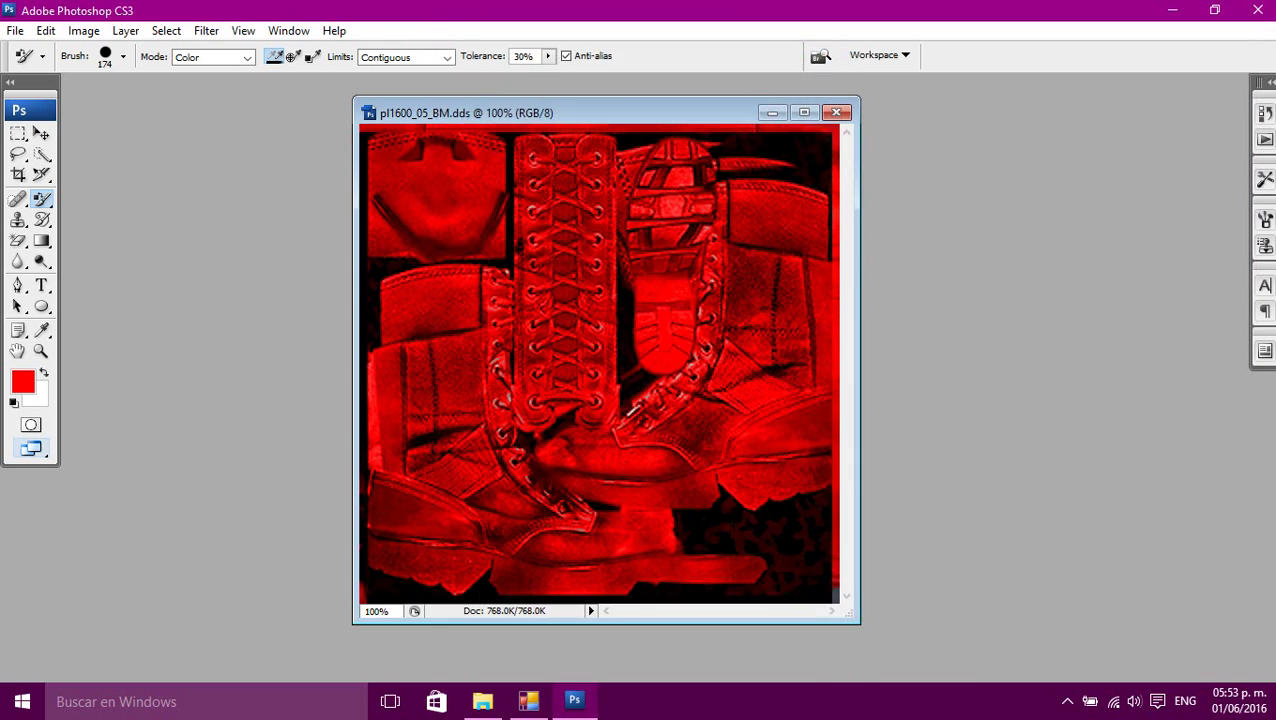
- Close the saved boots texture, and open pl1600_04_BM from the model folder in Photoshop
{"action": "key", "text": "Return"}
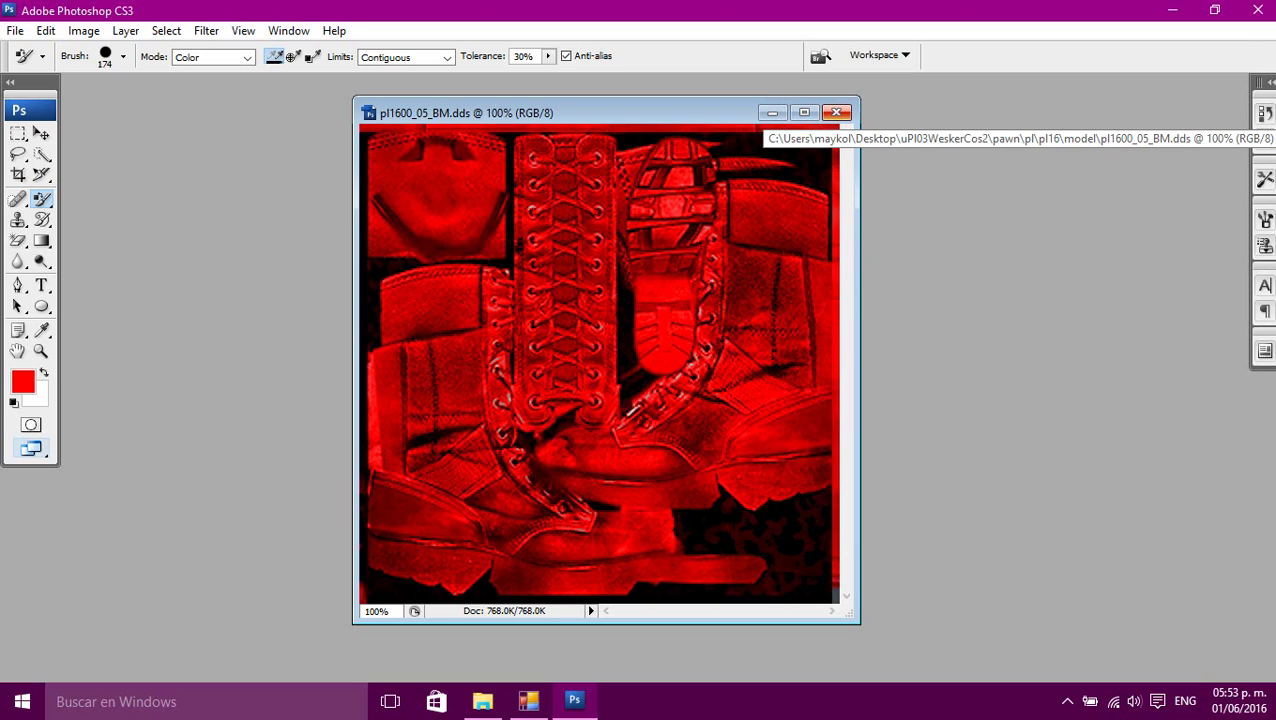
{"action": "left_click", "coordinate": [836, 112]}
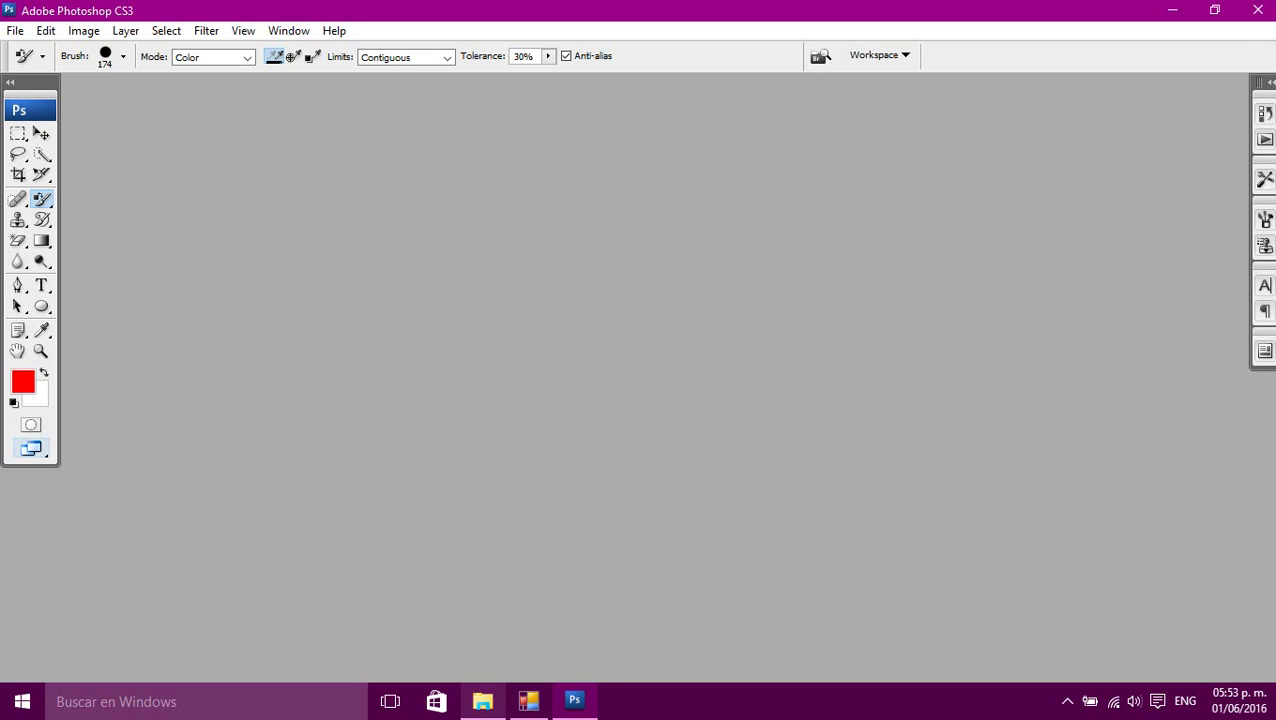
{"action": "left_click", "coordinate": [482, 700]}
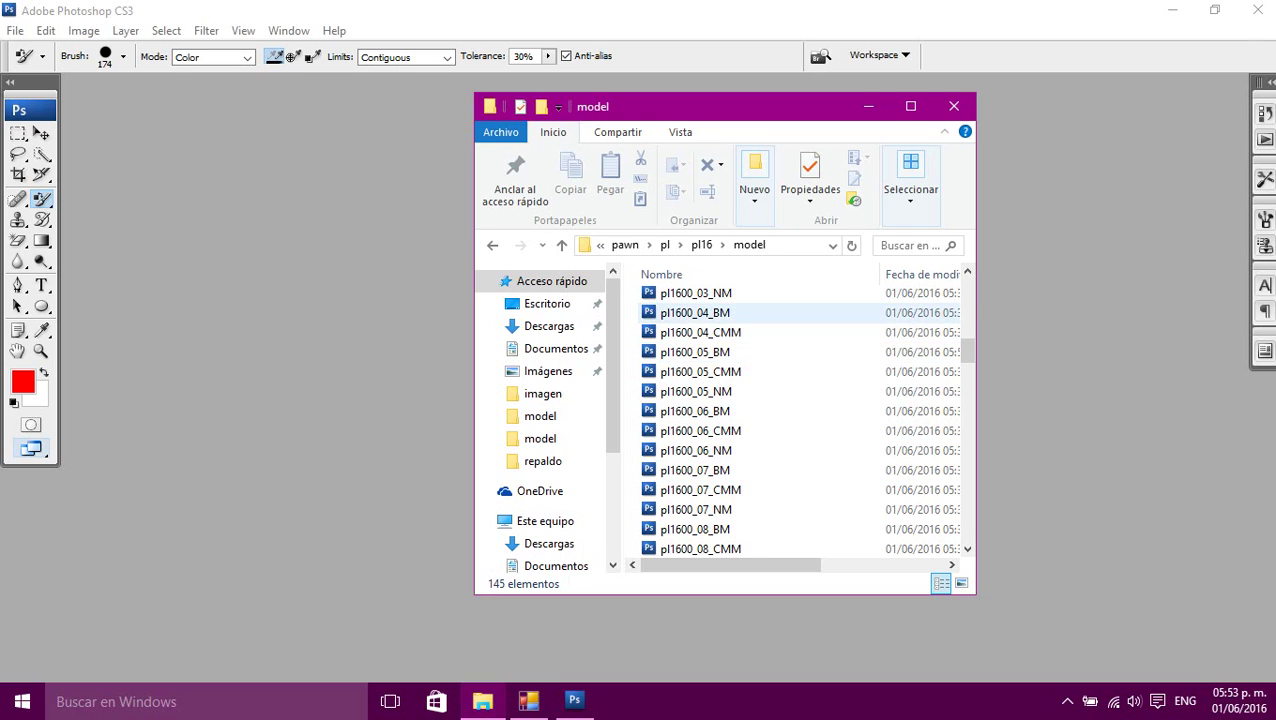
{"action": "scroll", "coordinate": [700, 315], "scroll_direction": "up", "scroll_amount": 1}
{"action": "scroll", "coordinate": [700, 315], "scroll_direction": "up", "scroll_amount": 1}
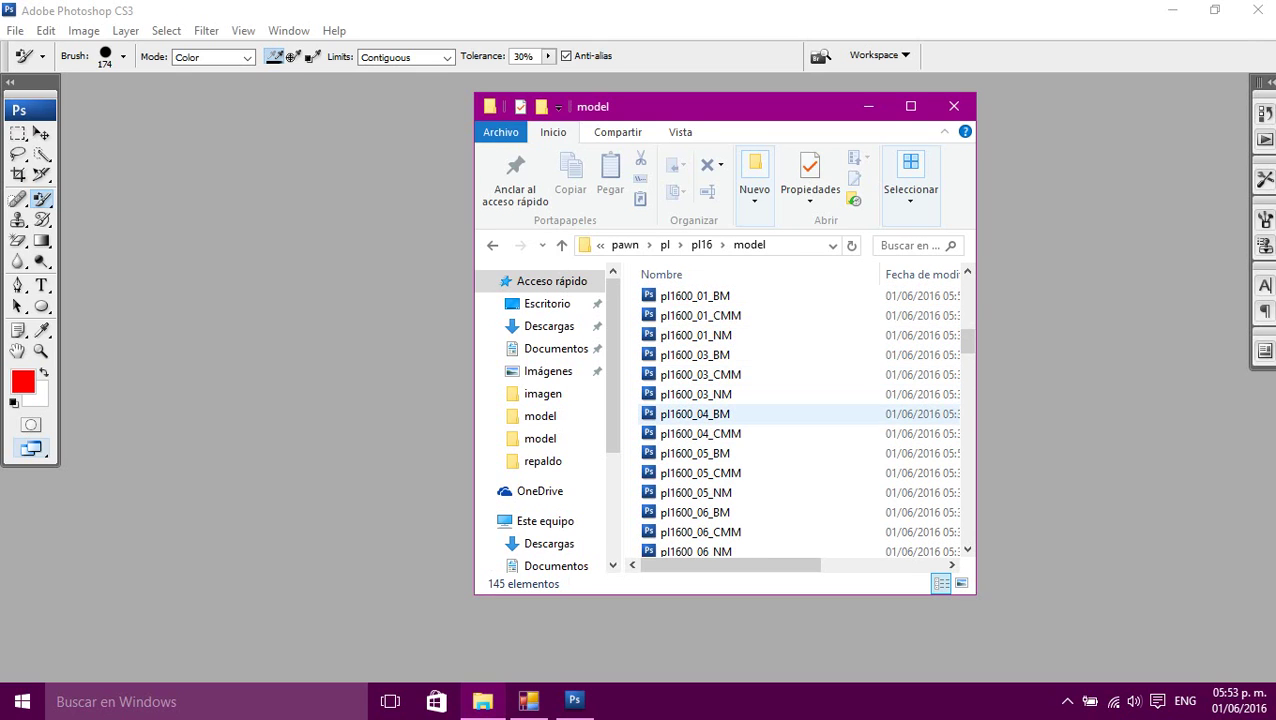
{"action": "left_click", "coordinate": [697, 414]}
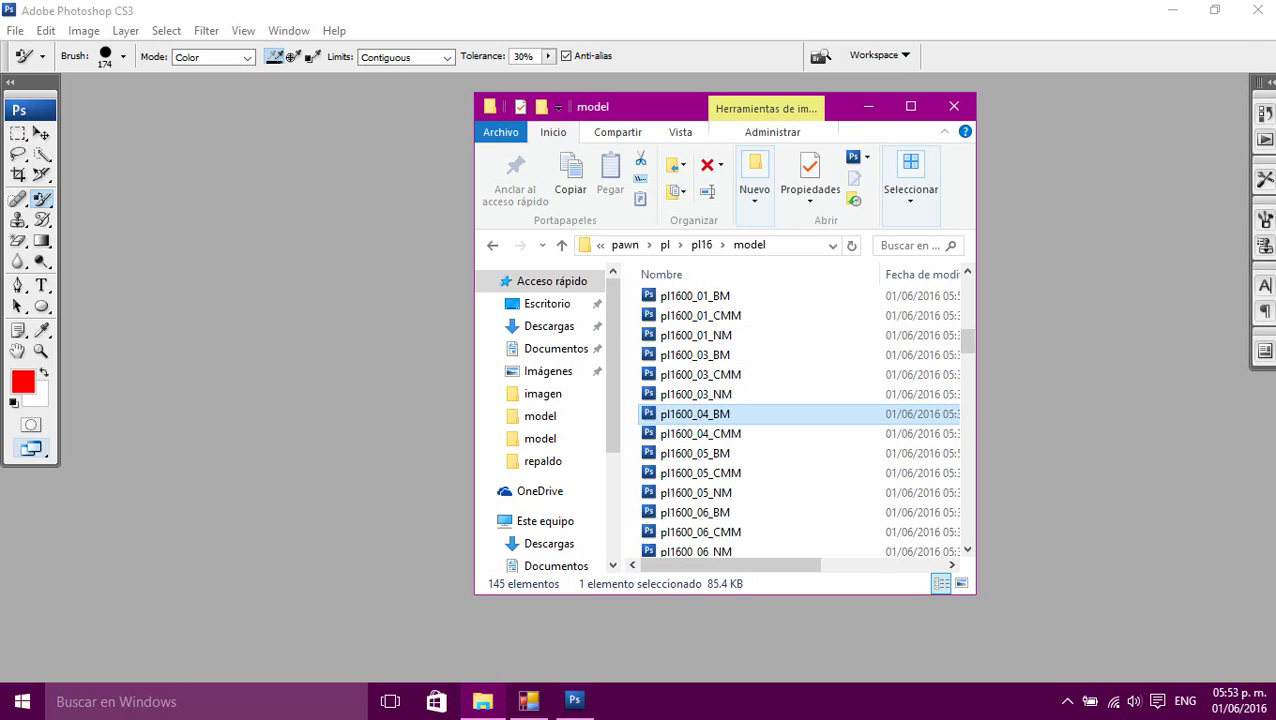
{"action": "double_click", "coordinate": [712, 413]}
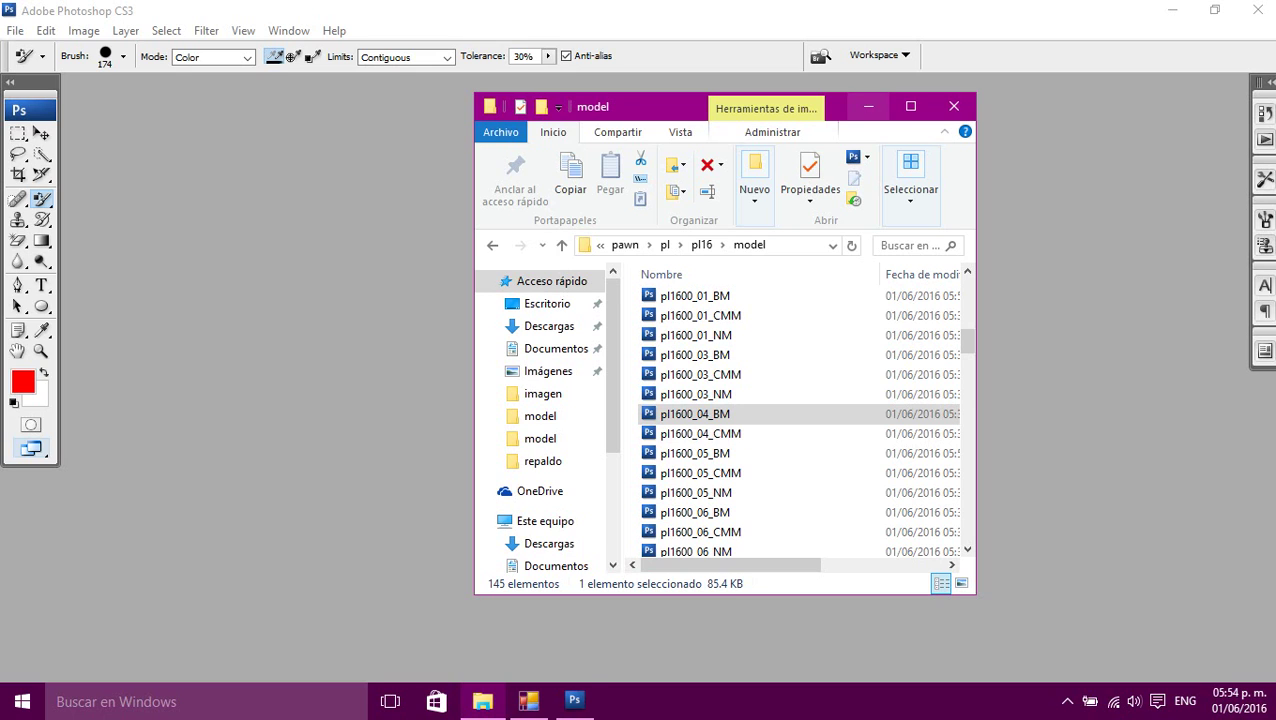
{"action": "left_click", "coordinate": [868, 106]}
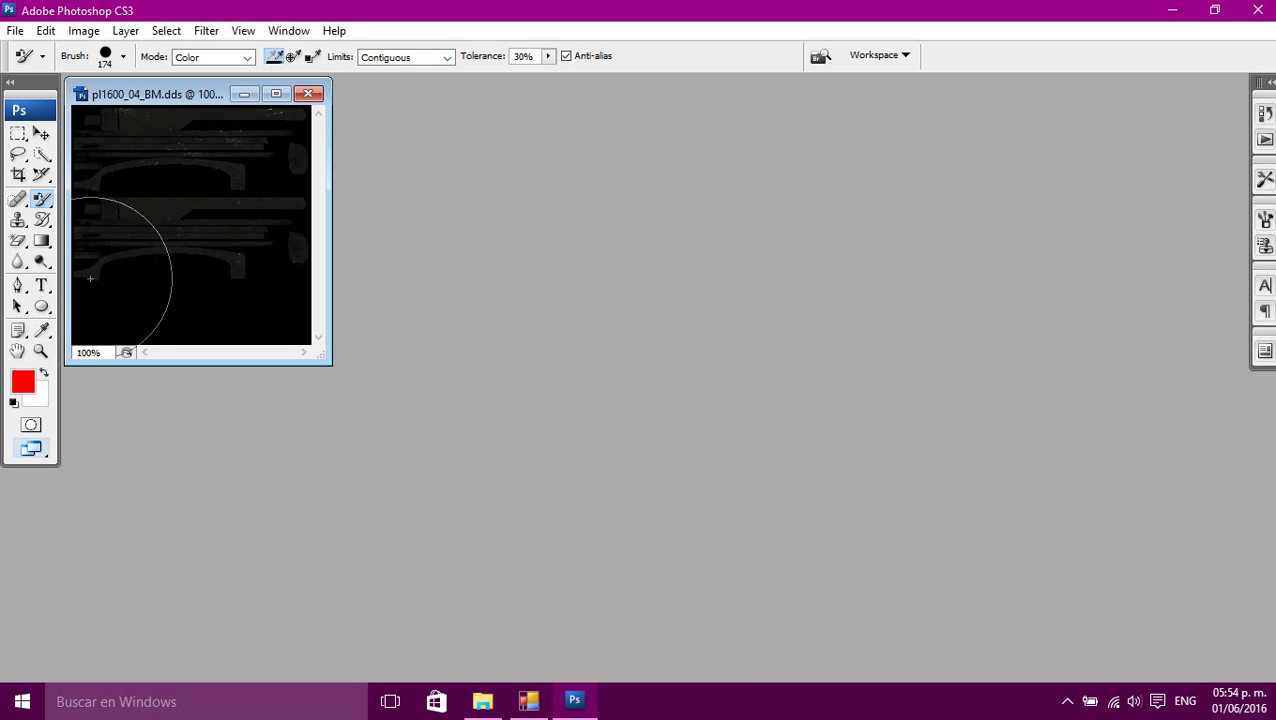
- Tint all parts of pl1600_04_BM red with the 174 px Color Replacement Tool and save it in DDS format over the original
{"action": "mouse_move", "coordinate": [90, 278]}
{"action": "left_mouse_down"}
{"action": "mouse_move", "coordinate": [133, 235]}
{"action": "mouse_move", "coordinate": [222, 245]}
{"action": "mouse_move", "coordinate": [261, 233]}
{"action": "mouse_move", "coordinate": [270, 192]}
{"action": "mouse_move", "coordinate": [243, 149]}
{"action": "mouse_move", "coordinate": [180, 134]}
{"action": "mouse_move", "coordinate": [90, 125]}
{"action": "left_mouse_up"}
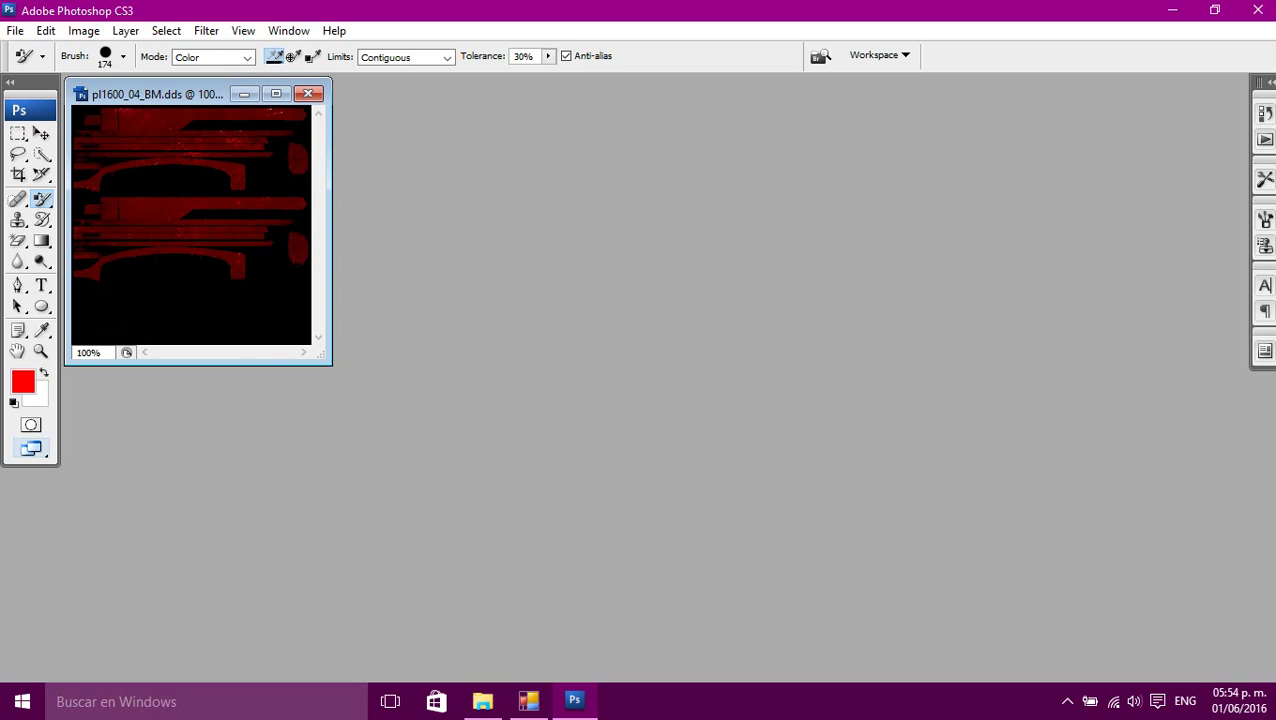
{"action": "left_click", "coordinate": [15, 31]}
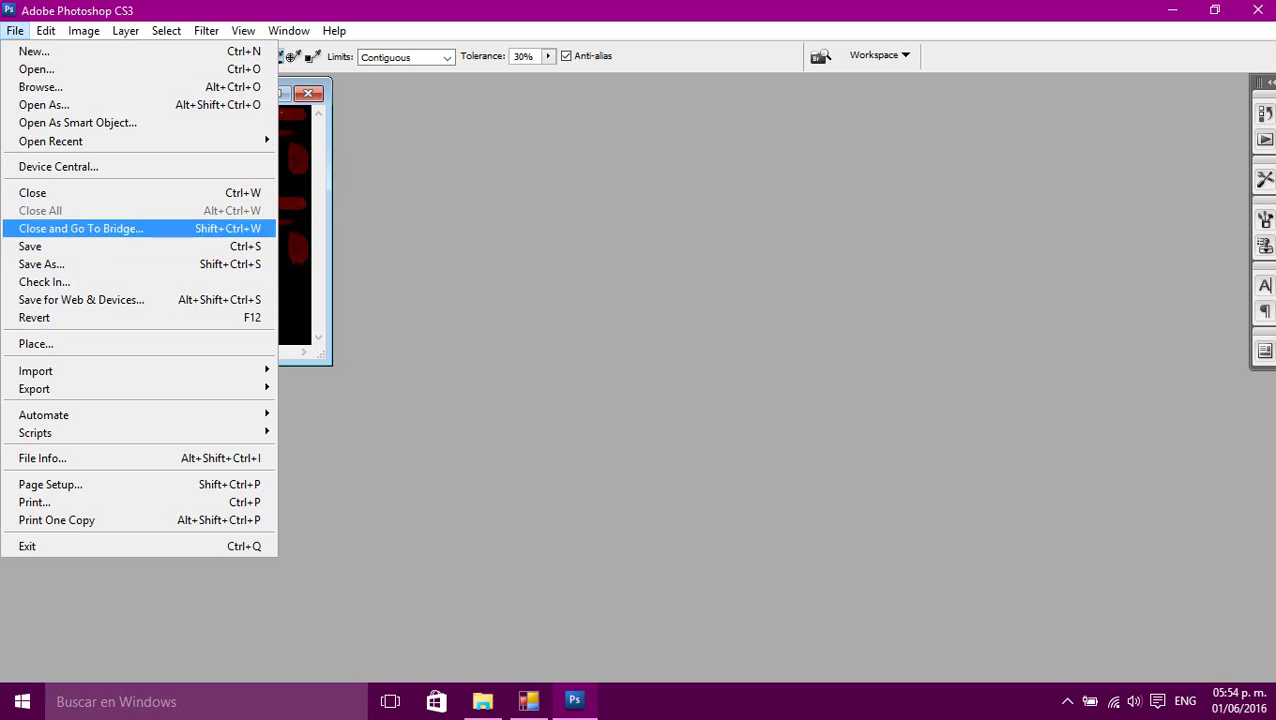
{"action": "key", "text": "Return"}
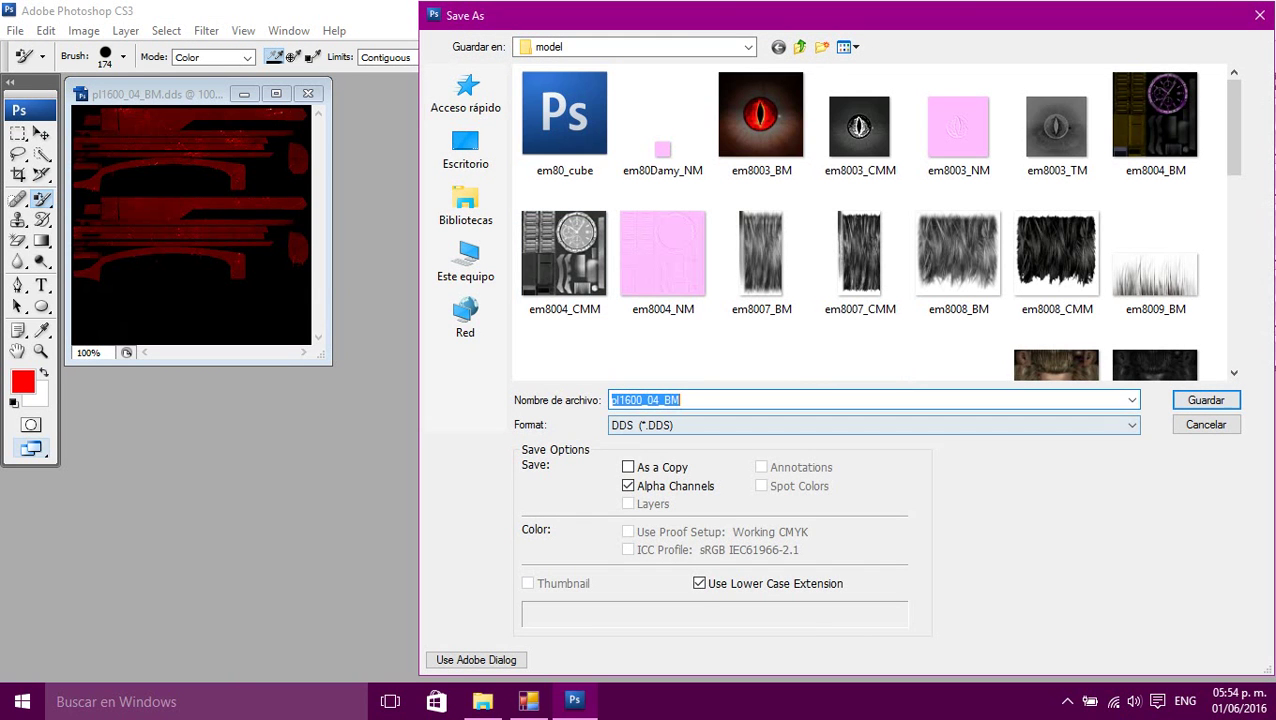
{"action": "key", "text": "Return"}
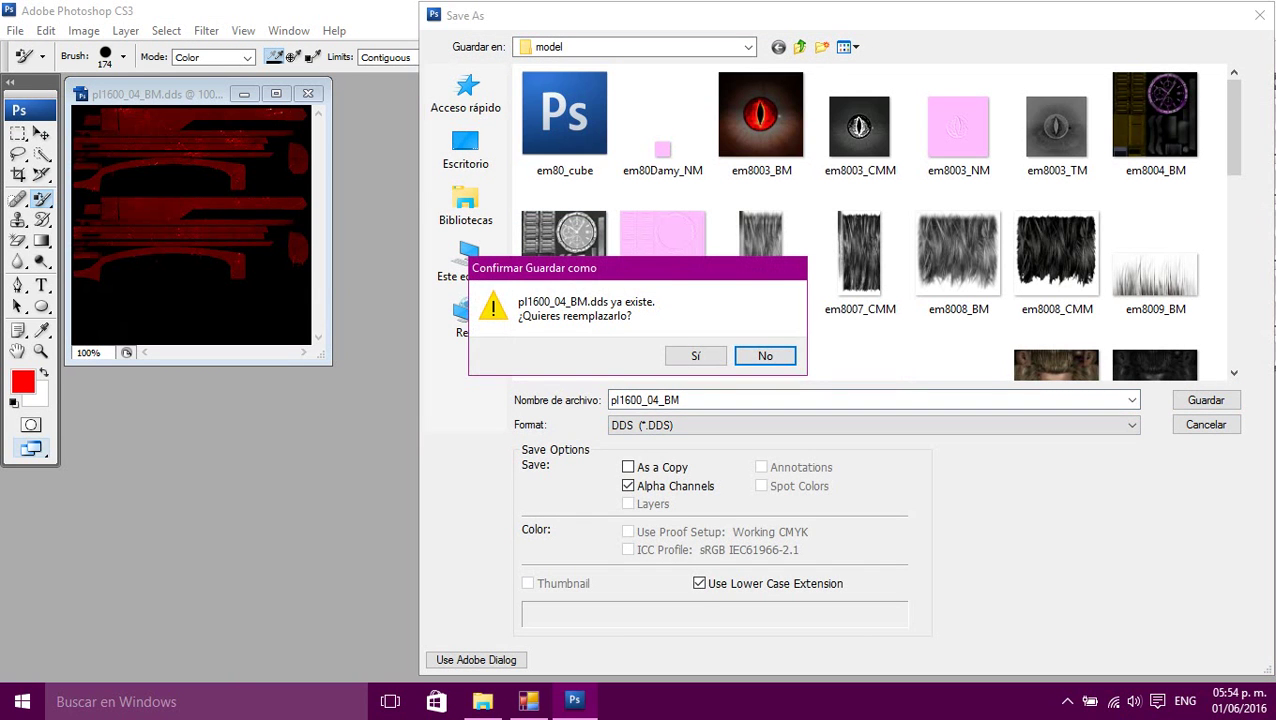
{"action": "key", "text": "Left"}
{"action": "key", "text": "Return"}
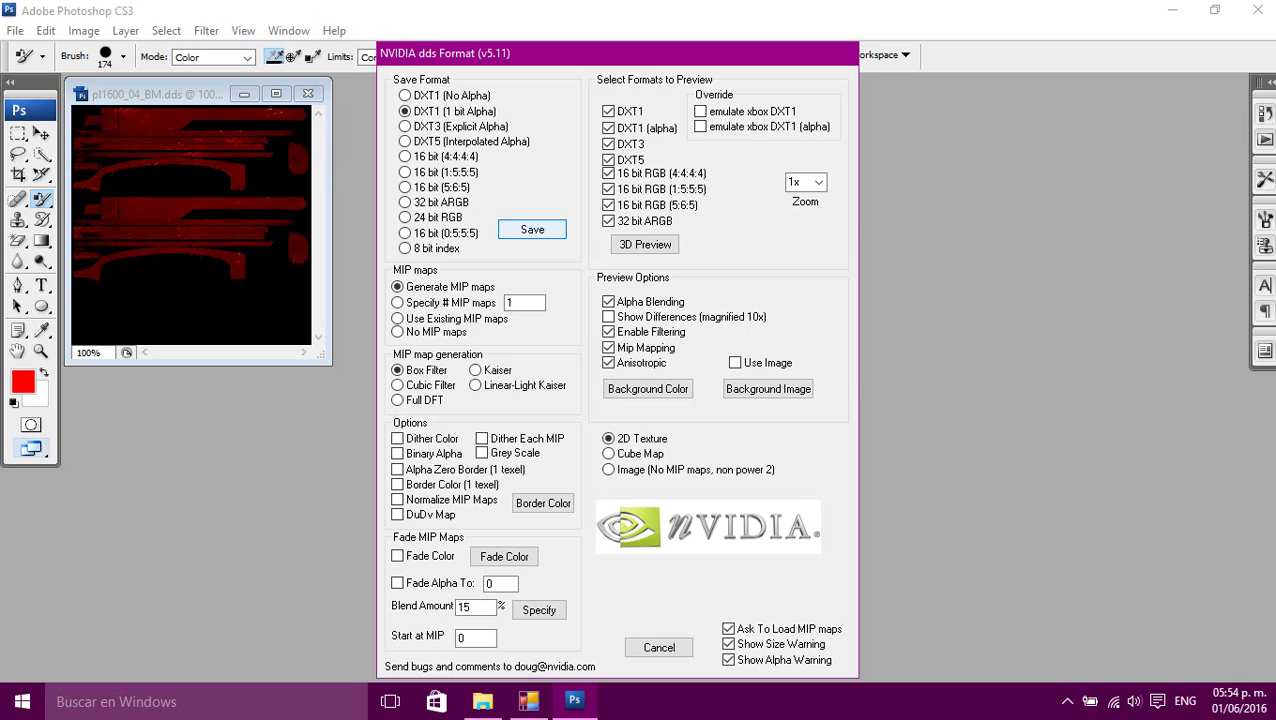
{"action": "key", "text": "Return"}
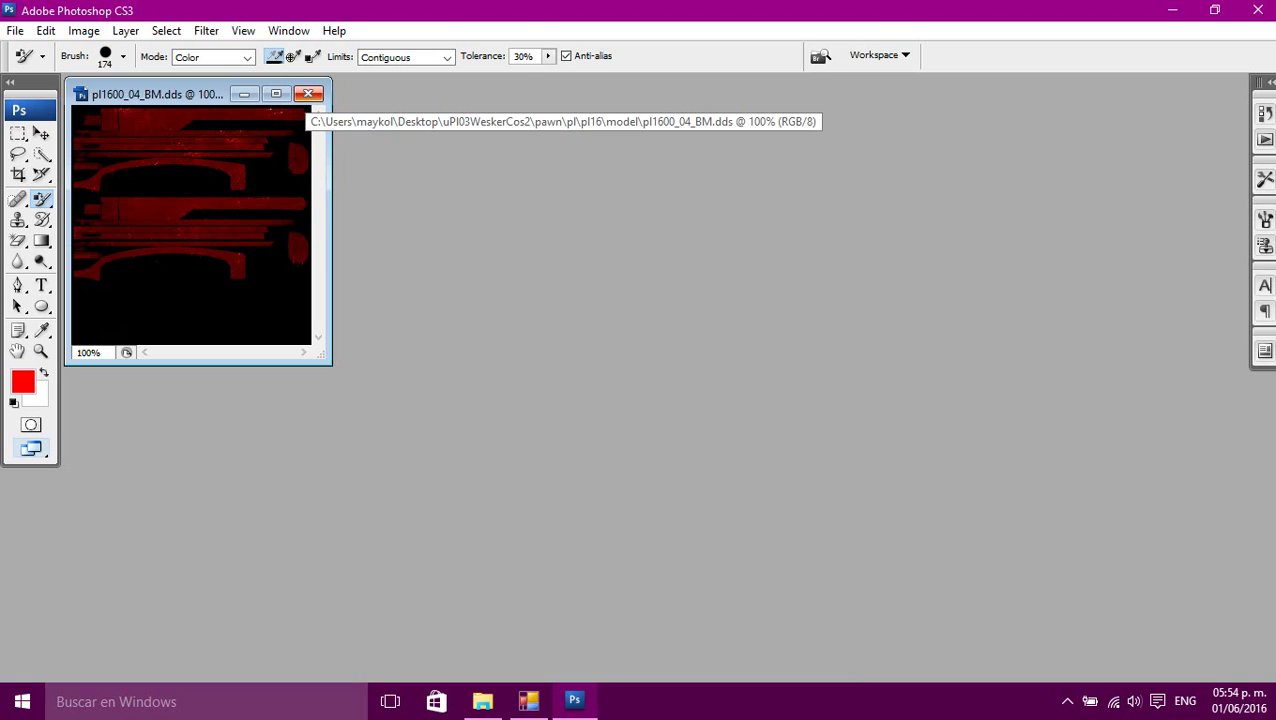
- Close the pl1600_04_BM texture and open pl1600_06_BM from the model folder in Photoshop
{"action": "left_click", "coordinate": [308, 94]}
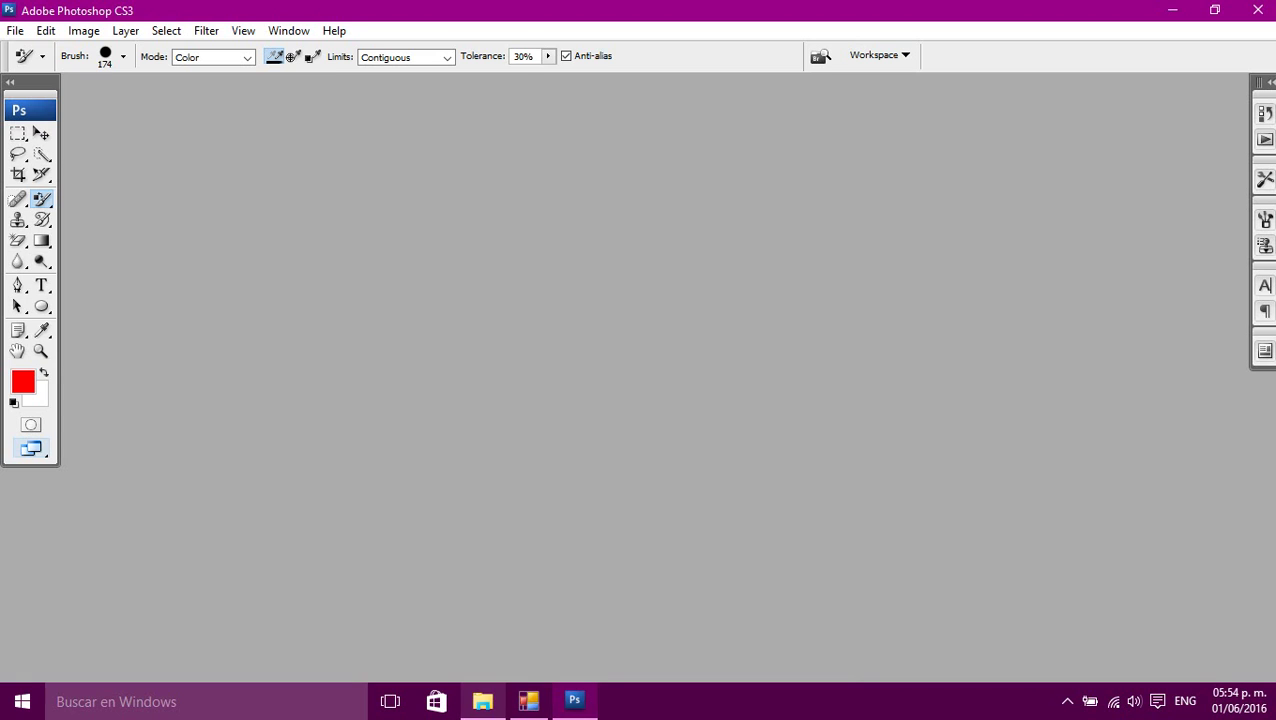
{"action": "left_click", "coordinate": [483, 701]}
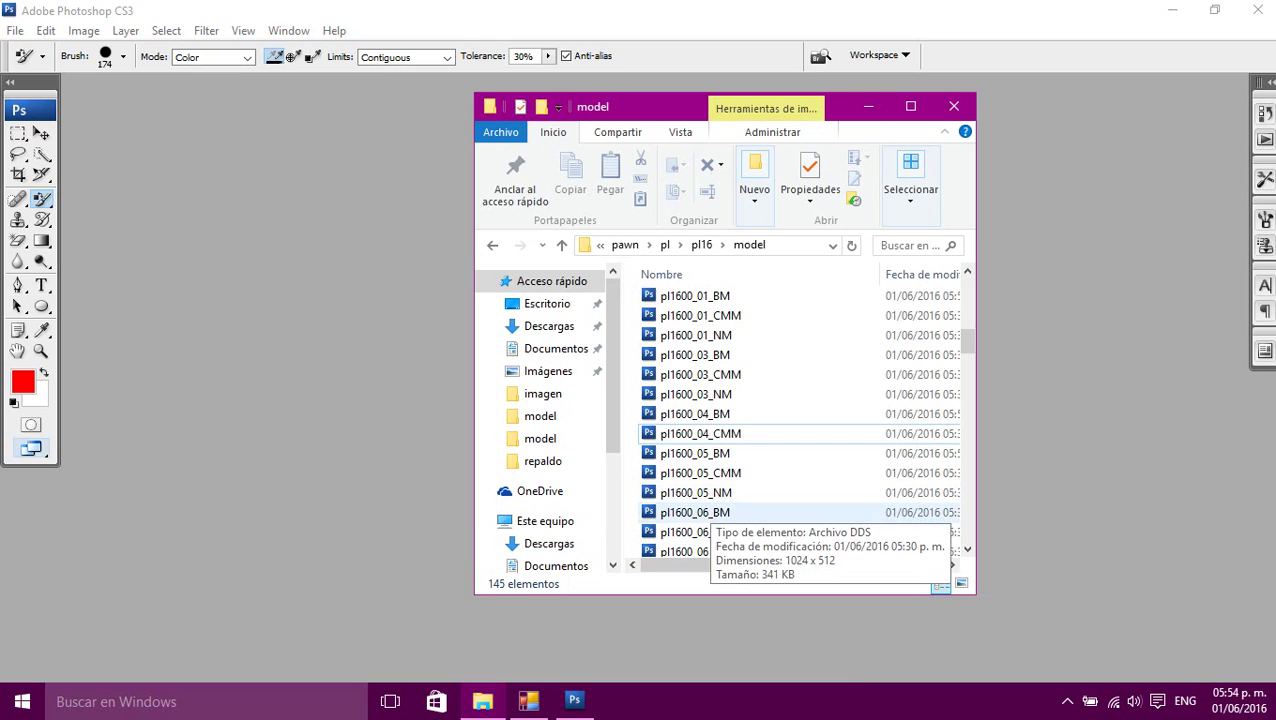
{"action": "left_click", "coordinate": [711, 510]}
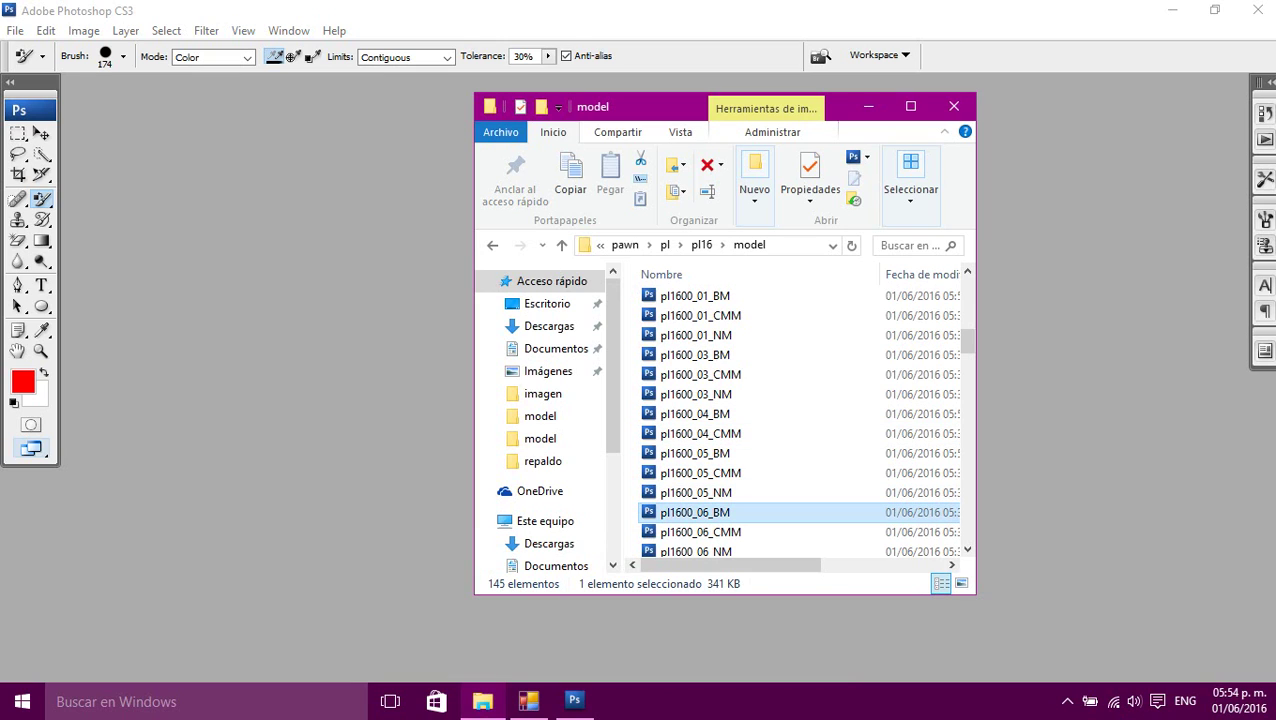
{"action": "scroll", "coordinate": [775, 340], "scroll_direction": "down", "scroll_amount": 2}
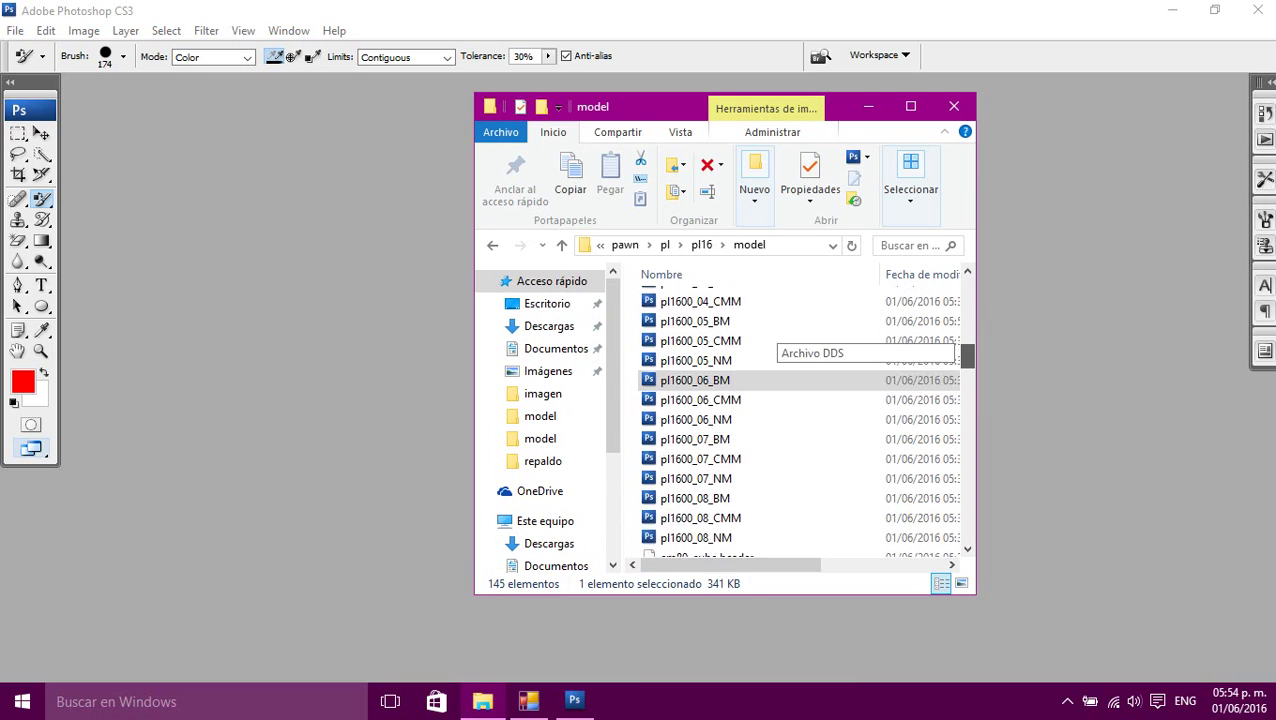
{"action": "scroll", "coordinate": [775, 340], "scroll_direction": "down", "scroll_amount": 1}
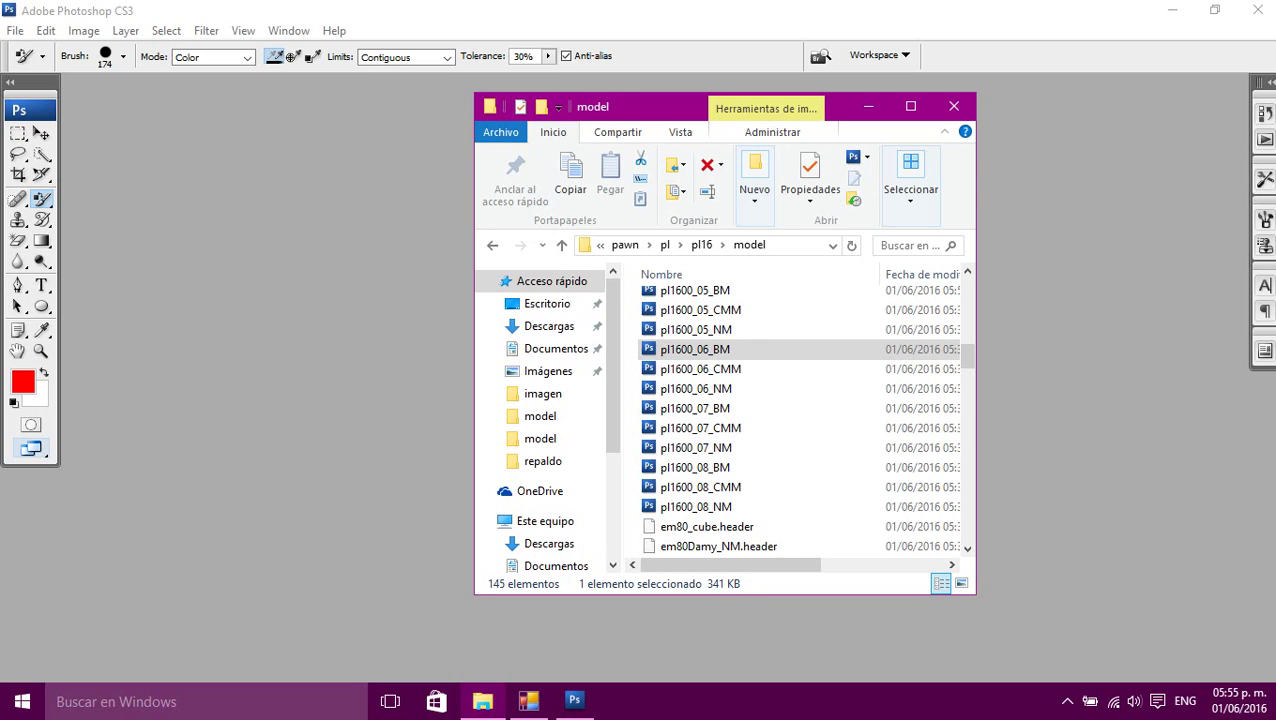
{"action": "key", "text": "alt+Tab"}
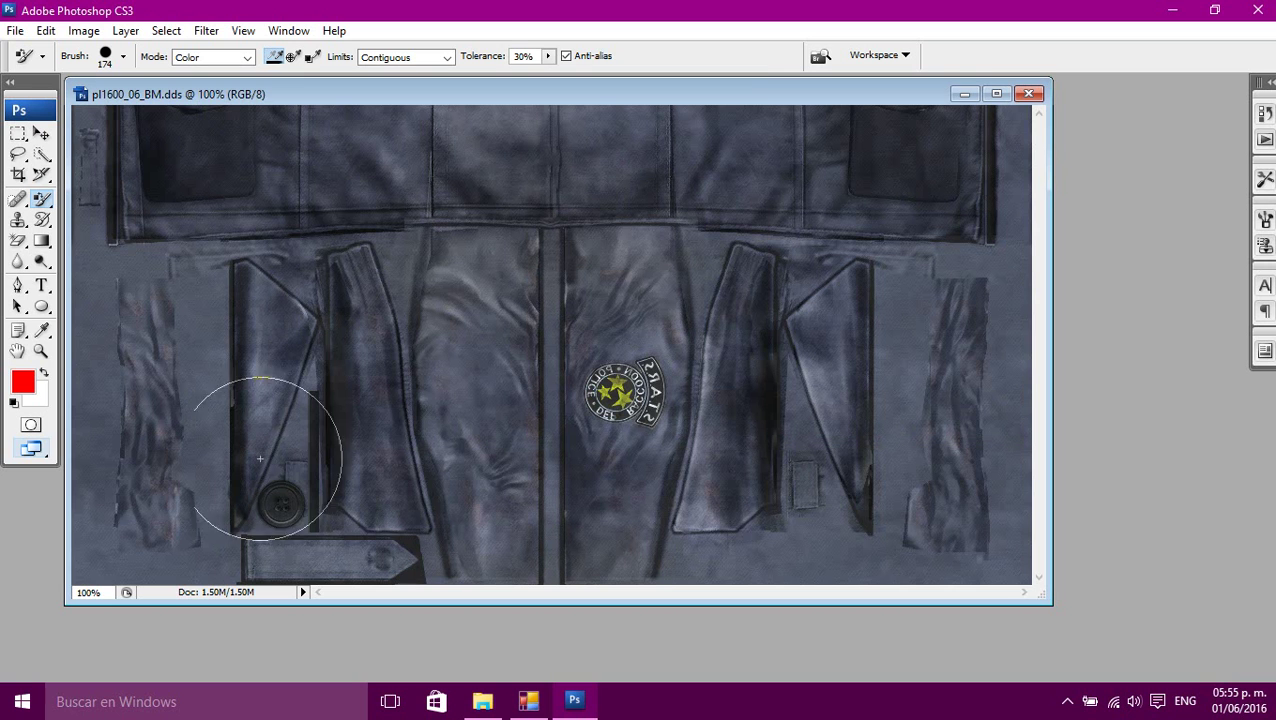
- Paint the whole pl1600_06_BM trousers texture white with a 370 px Brush in Normal mode
{"action": "key", "text": "x"}
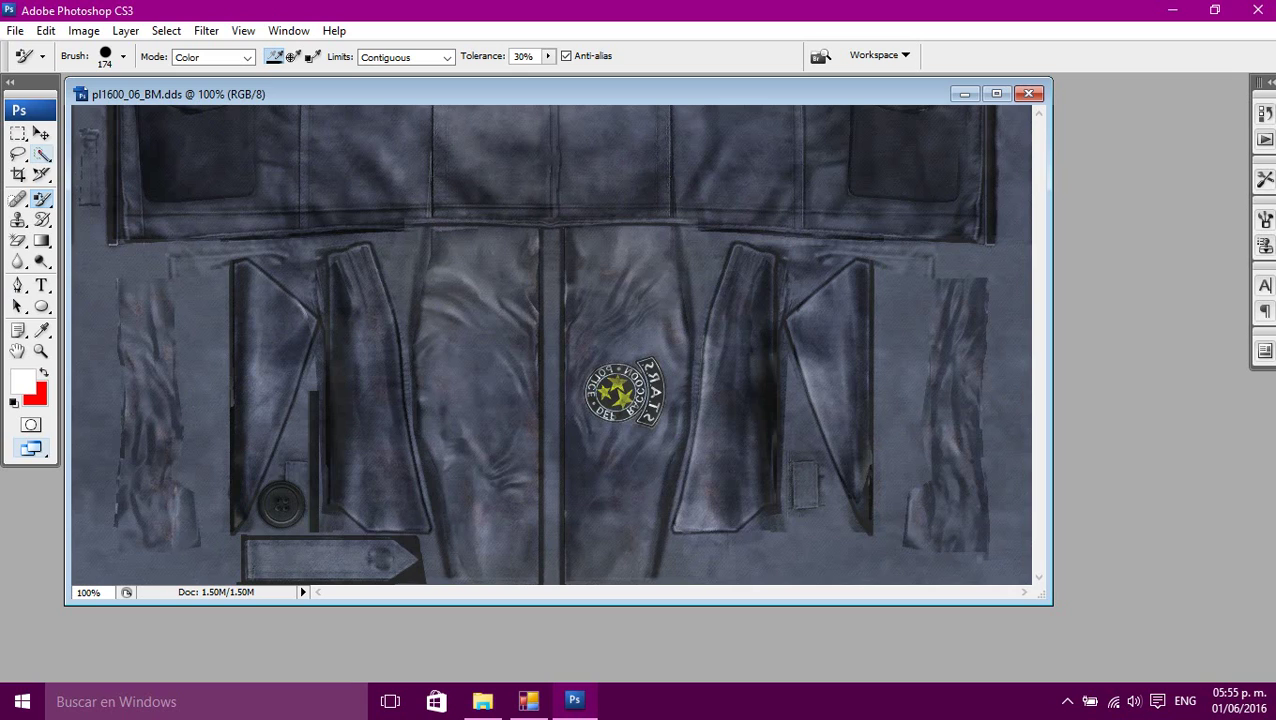
{"action": "right_click", "coordinate": [41, 198]}
{"action": "left_click", "coordinate": [110, 191]}
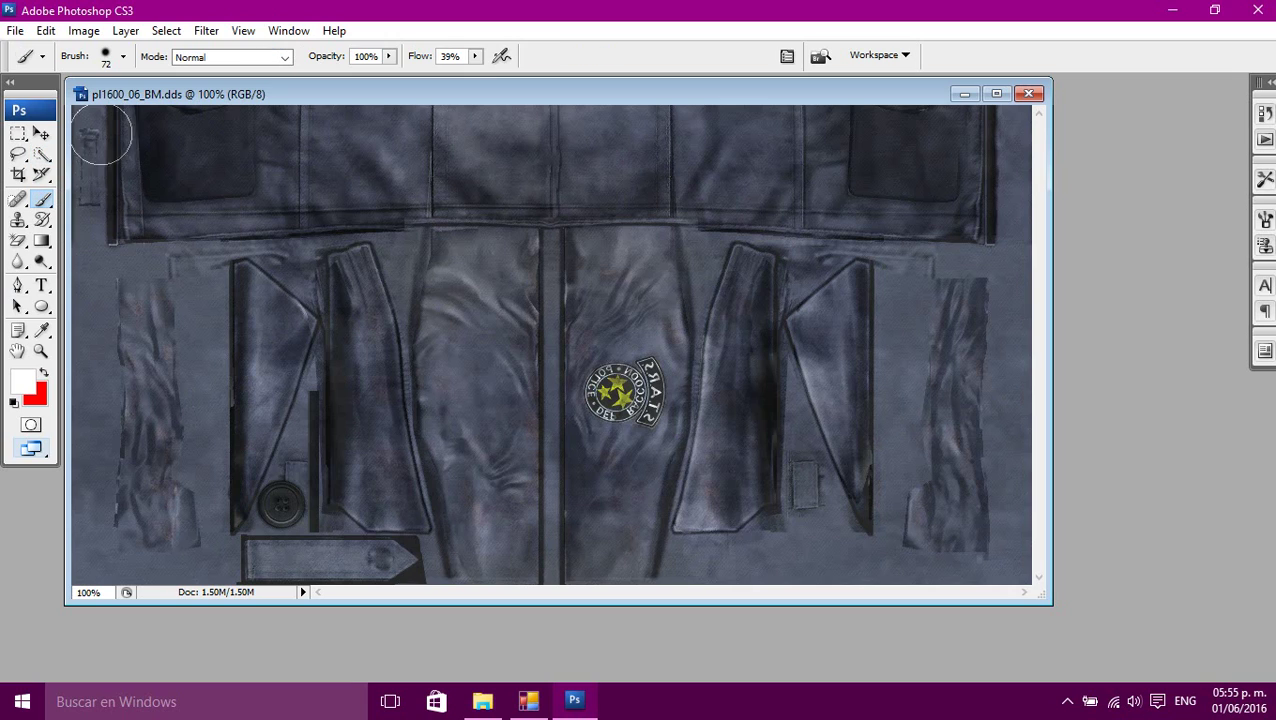
{"action": "left_click", "coordinate": [123, 57]}
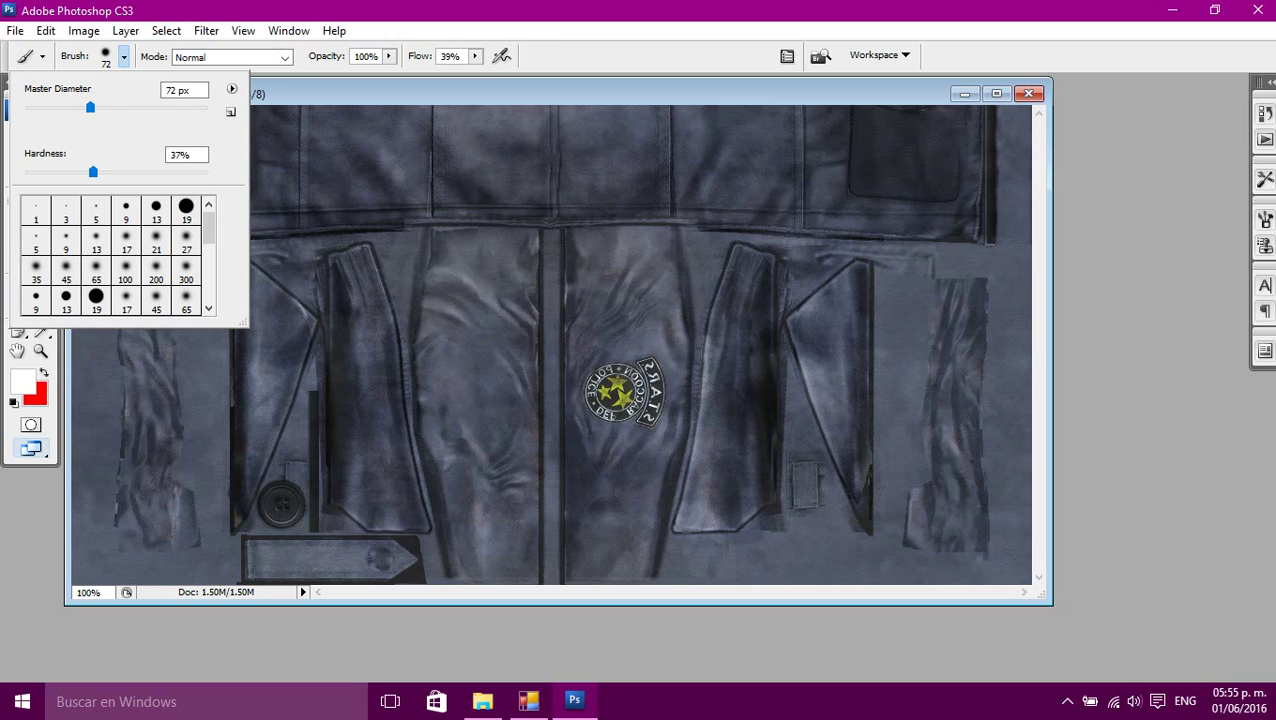
{"action": "left_click_drag", "start_coordinate": [90, 107], "coordinate": [178, 107]}
{"action": "mouse_move", "coordinate": [342, 168]}
{"action": "left_mouse_down"}
{"action": "mouse_move", "coordinate": [935, 182]}
{"action": "mouse_move", "coordinate": [243, 189]}
{"action": "mouse_move", "coordinate": [104, 167]}
{"action": "mouse_move", "coordinate": [94, 575]}
{"action": "mouse_move", "coordinate": [157, 563]}
{"action": "mouse_move", "coordinate": [888, 603]}
{"action": "mouse_move", "coordinate": [1081, 568]}
{"action": "mouse_move", "coordinate": [612, 421]}
{"action": "mouse_move", "coordinate": [0, 450]}
{"action": "mouse_move", "coordinate": [467, 558]}
{"action": "mouse_move", "coordinate": [965, 167]}
{"action": "mouse_move", "coordinate": [966, 114]}
{"action": "mouse_move", "coordinate": [1000, 150]}
{"action": "left_mouse_up"}
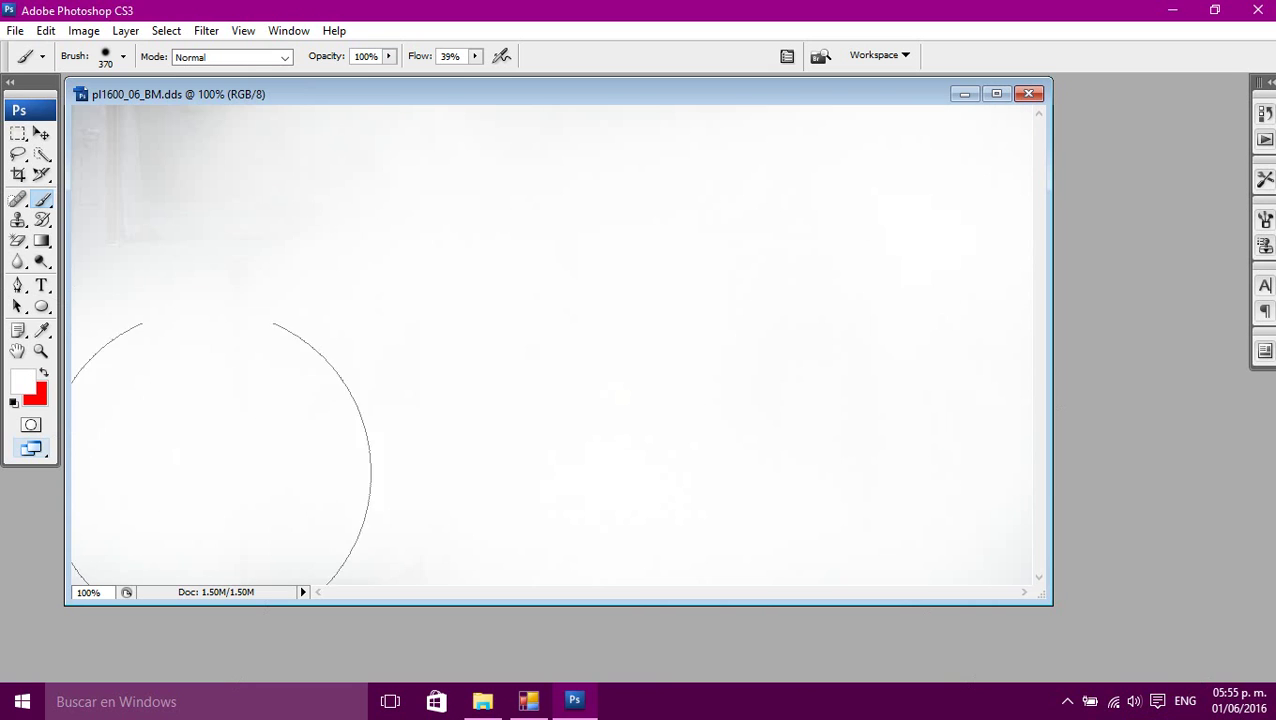
{"action": "mouse_move", "coordinate": [220, 470]}
{"action": "left_mouse_down"}
{"action": "mouse_move", "coordinate": [190, 114]}
{"action": "mouse_move", "coordinate": [120, 484]}
{"action": "mouse_move", "coordinate": [1096, 433]}
{"action": "mouse_move", "coordinate": [110, 419]}
{"action": "mouse_move", "coordinate": [504, 392]}
{"action": "mouse_move", "coordinate": [837, 105]}
{"action": "mouse_move", "coordinate": [25, 173]}
{"action": "mouse_move", "coordinate": [157, 423]}
{"action": "mouse_move", "coordinate": [780, 353]}
{"action": "mouse_move", "coordinate": [860, 400]}
{"action": "left_mouse_up"}
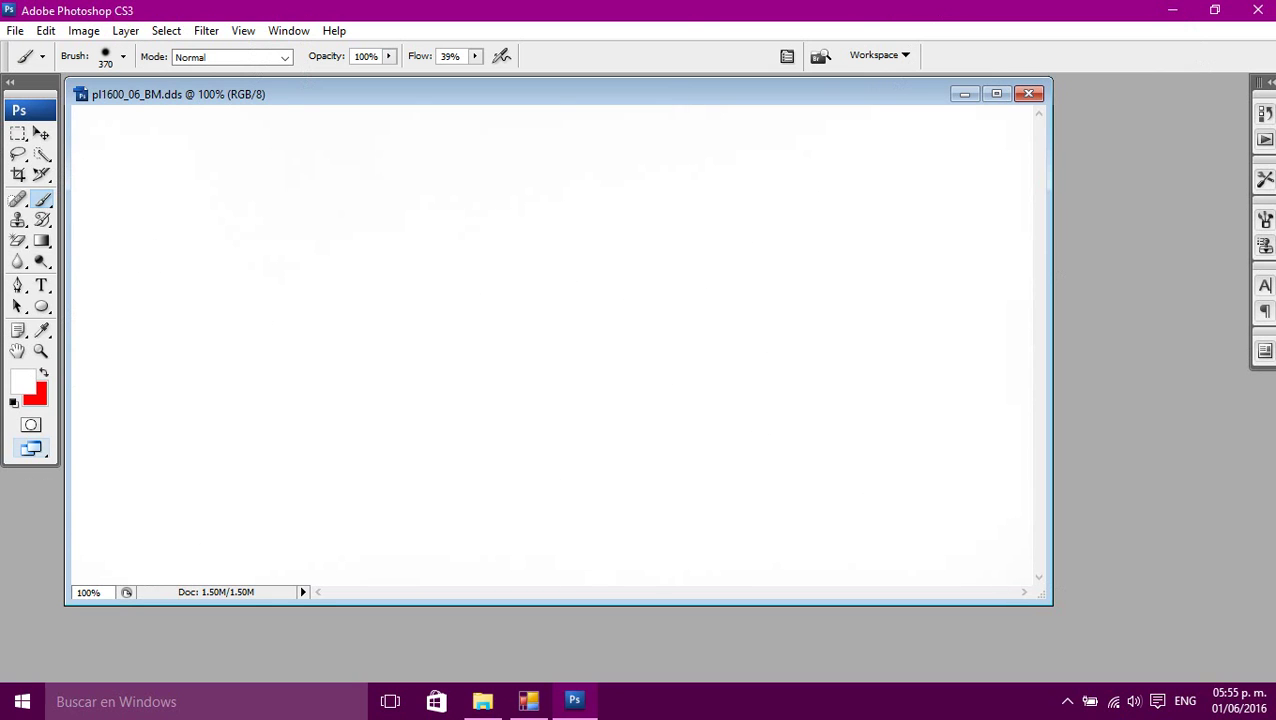
- Save the white trousers texture in DDS format over the original pl1600_06_BM in the model folder and close it
{"action": "left_click", "coordinate": [15, 31]}
{"action": "left_click", "coordinate": [42, 264]}
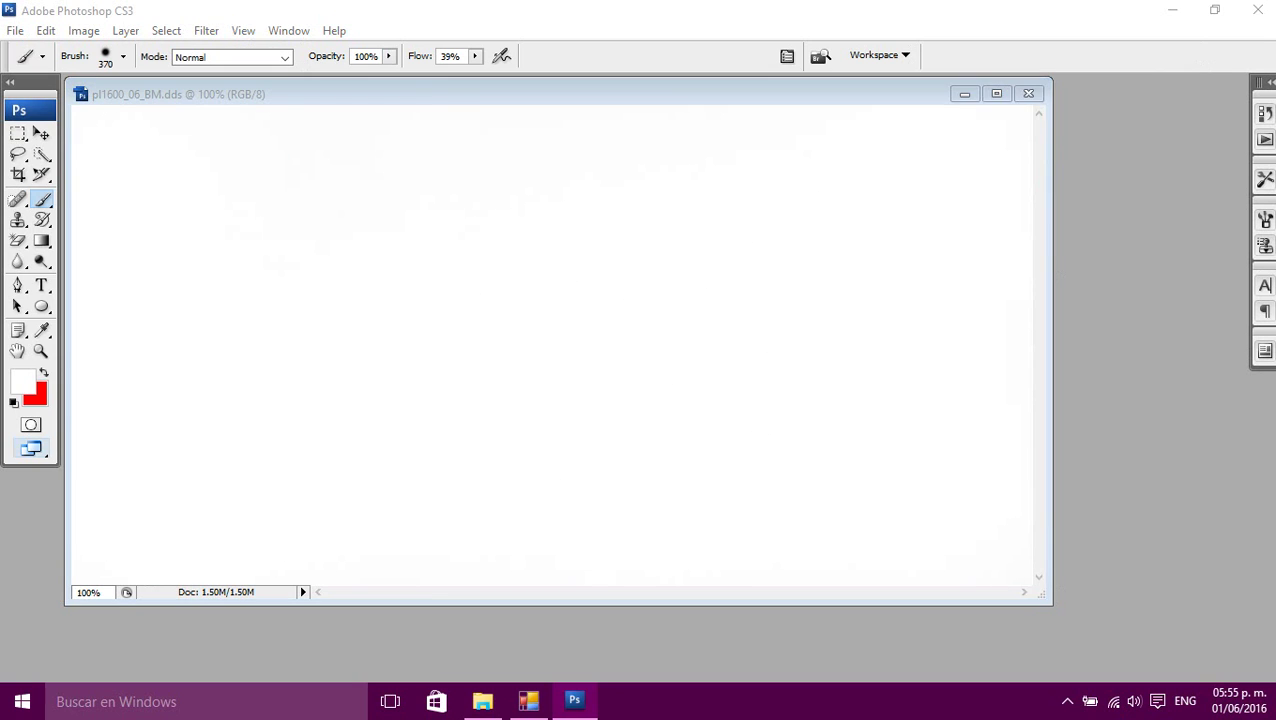
{"action": "scroll", "coordinate": [1155, 262], "scroll_direction": "down", "scroll_amount": 3}
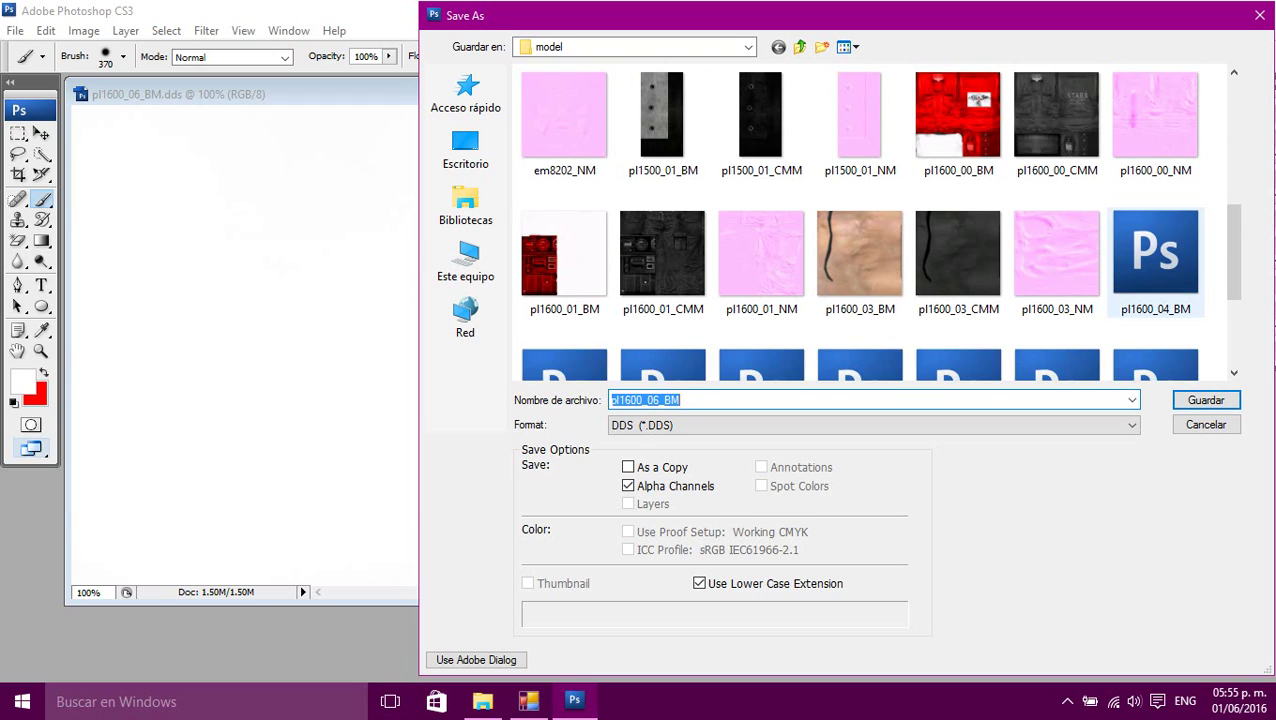
{"action": "scroll", "coordinate": [1155, 260], "scroll_direction": "down", "scroll_amount": 3}
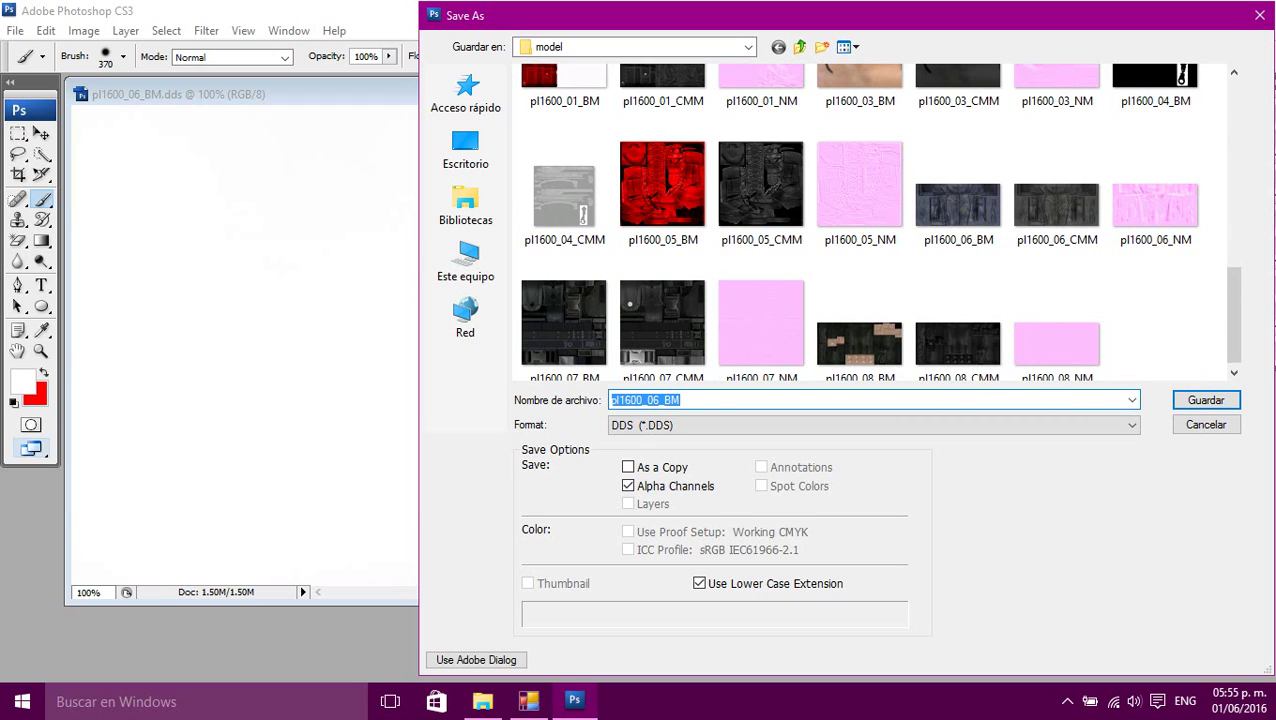
{"action": "scroll", "coordinate": [1155, 262], "scroll_direction": "down", "scroll_amount": 1}
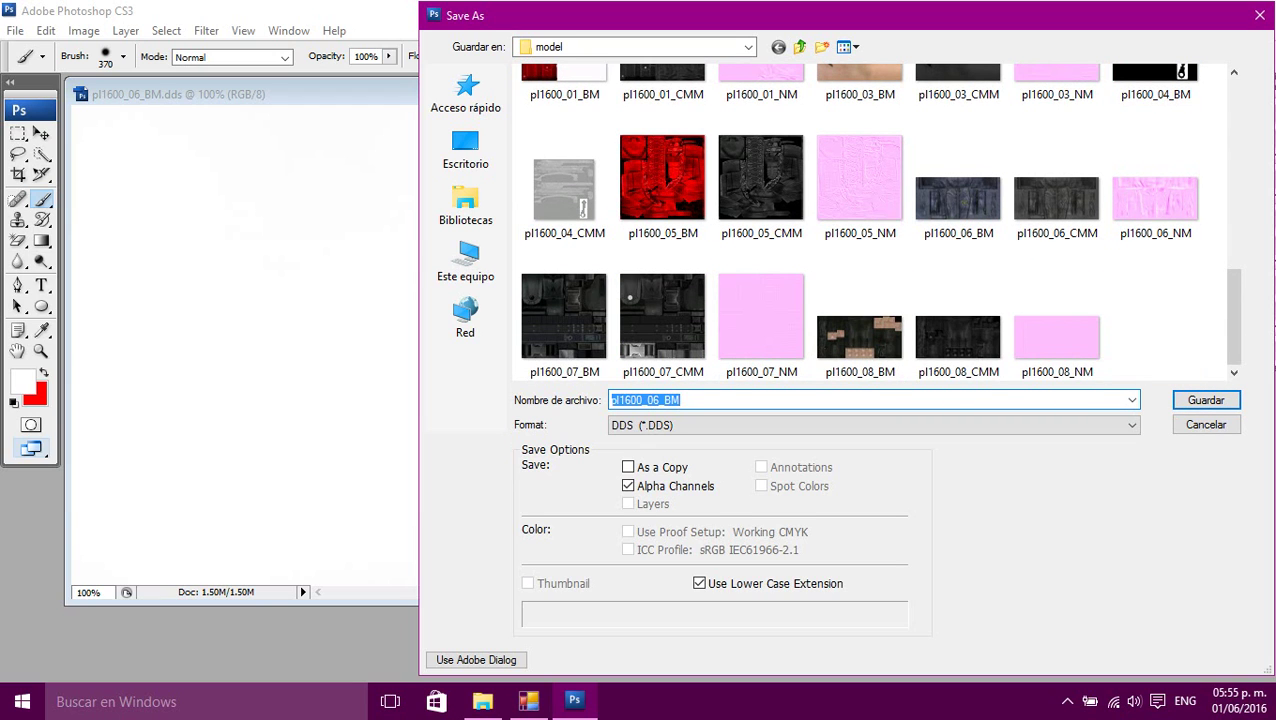
{"action": "key", "text": "Return"}
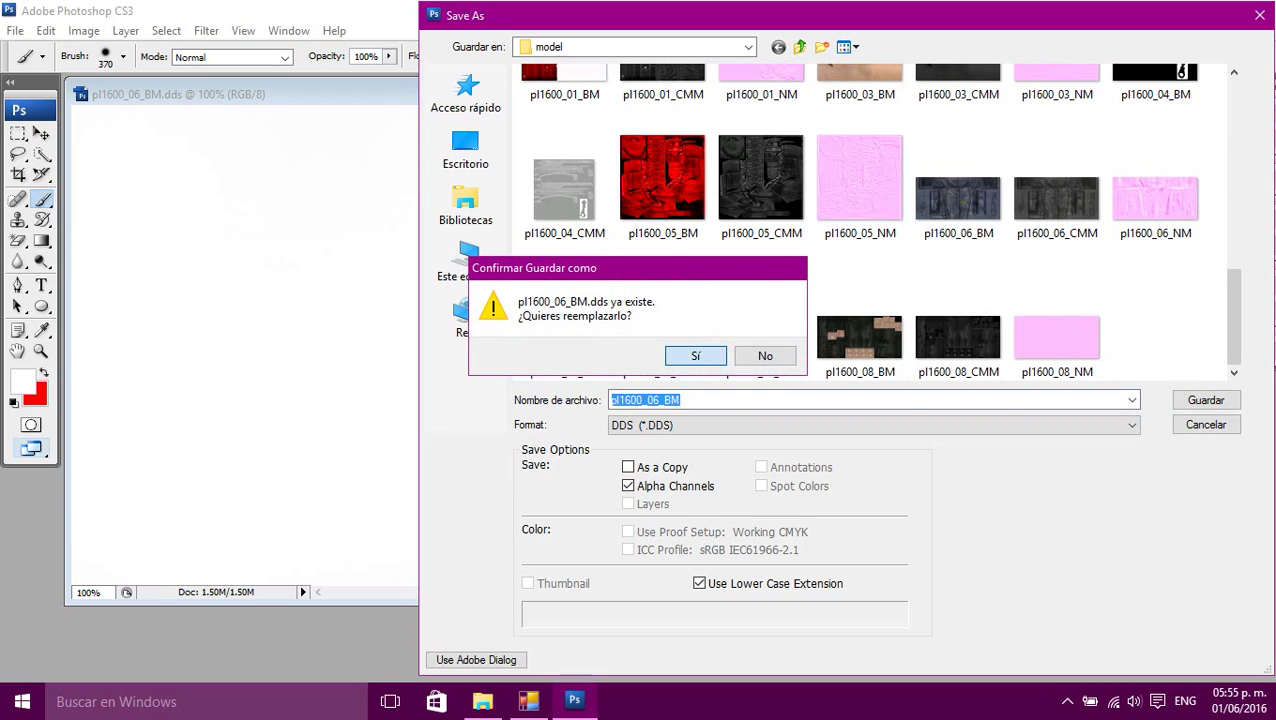
{"action": "key", "text": "Return"}
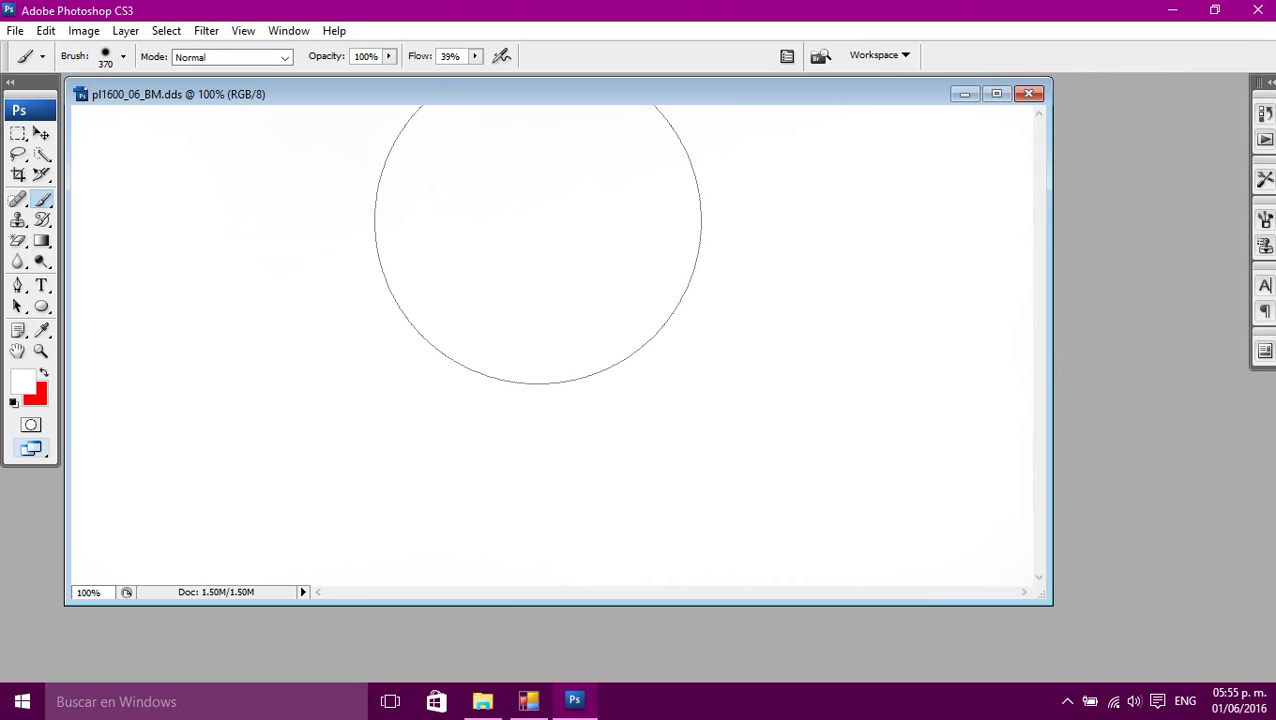
{"action": "left_click", "coordinate": [1028, 93]}
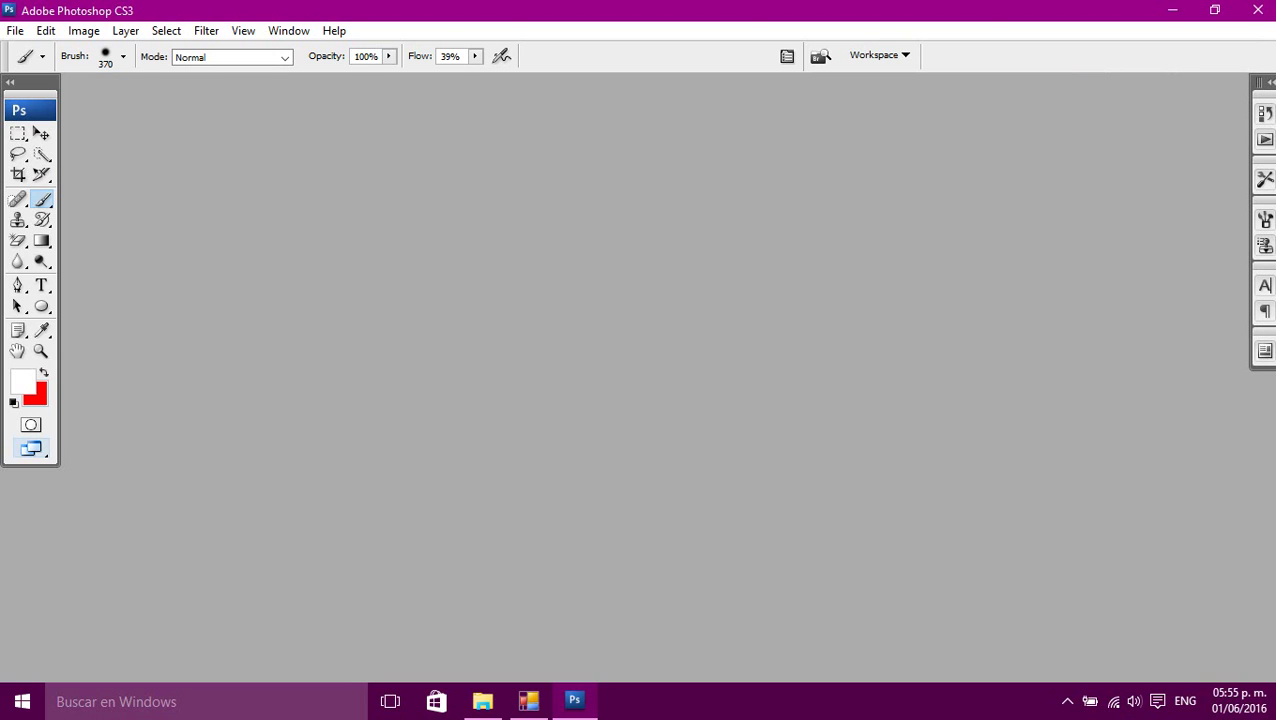
- Open the pl1600_07_BM texture from the model folder in Photoshop and make red the foreground colour
{"action": "left_click", "coordinate": [483, 700]}
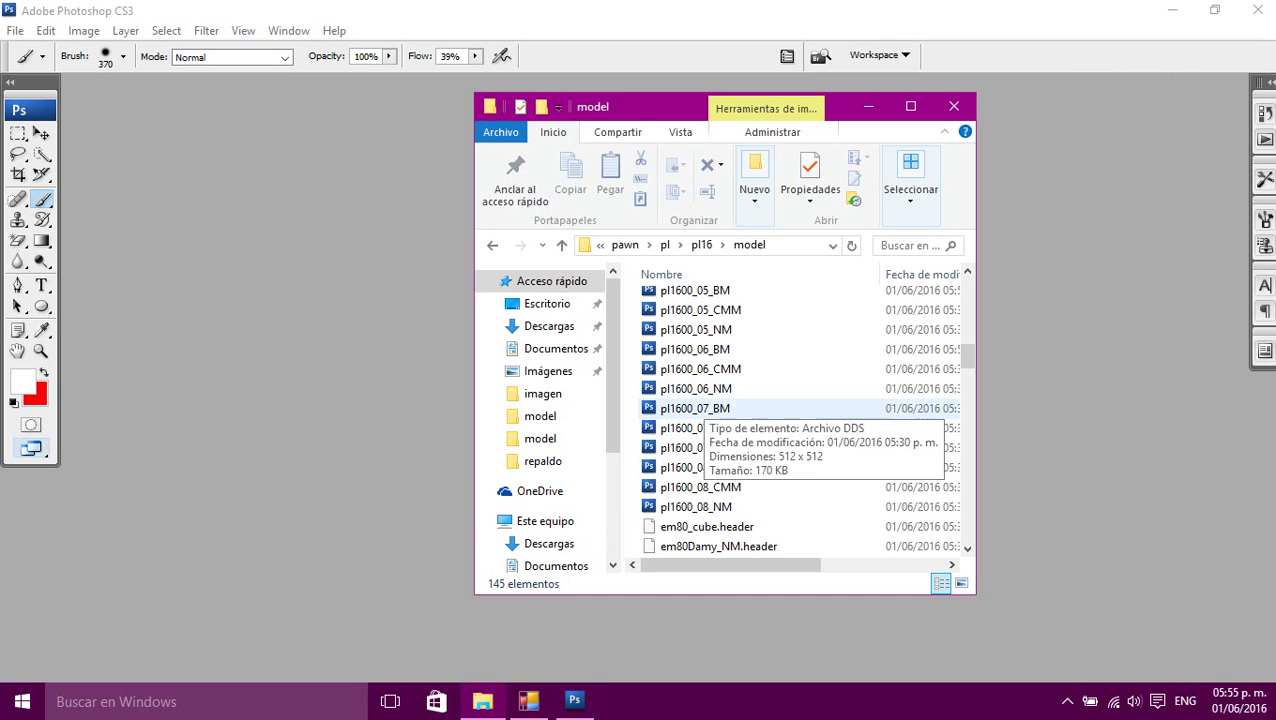
{"action": "left_click", "coordinate": [704, 406]}
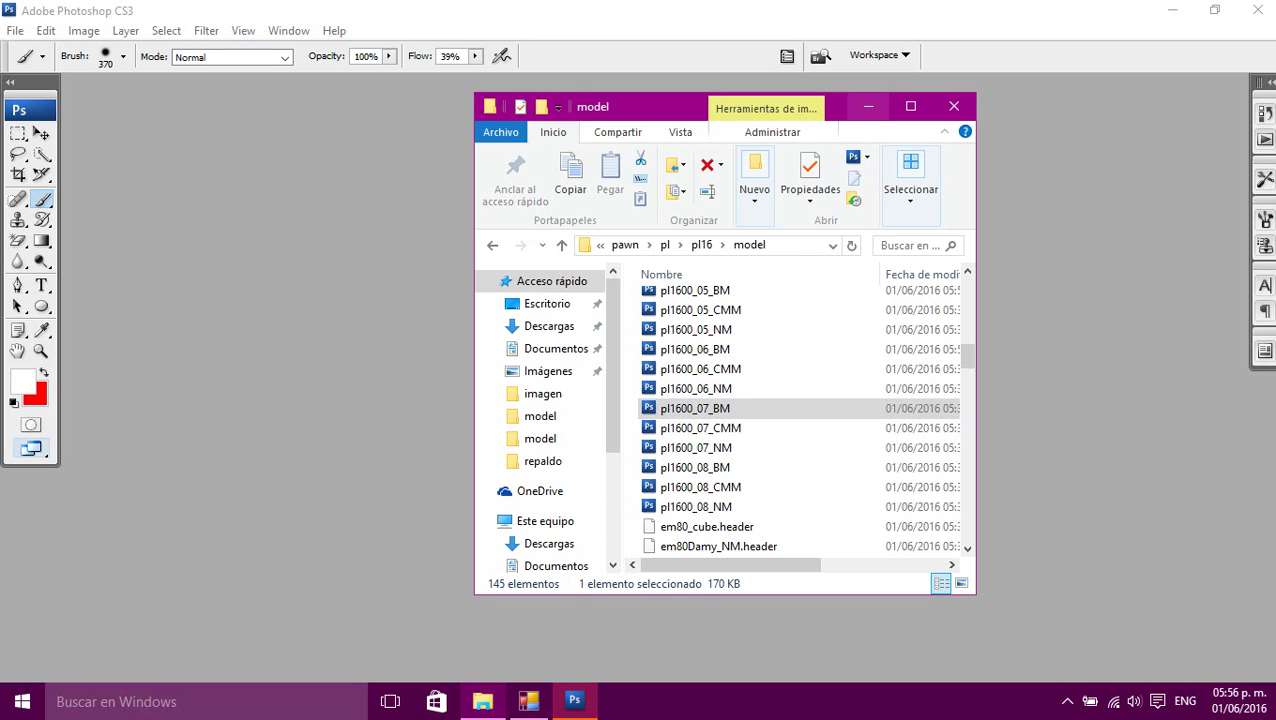
{"action": "left_click", "coordinate": [868, 106]}
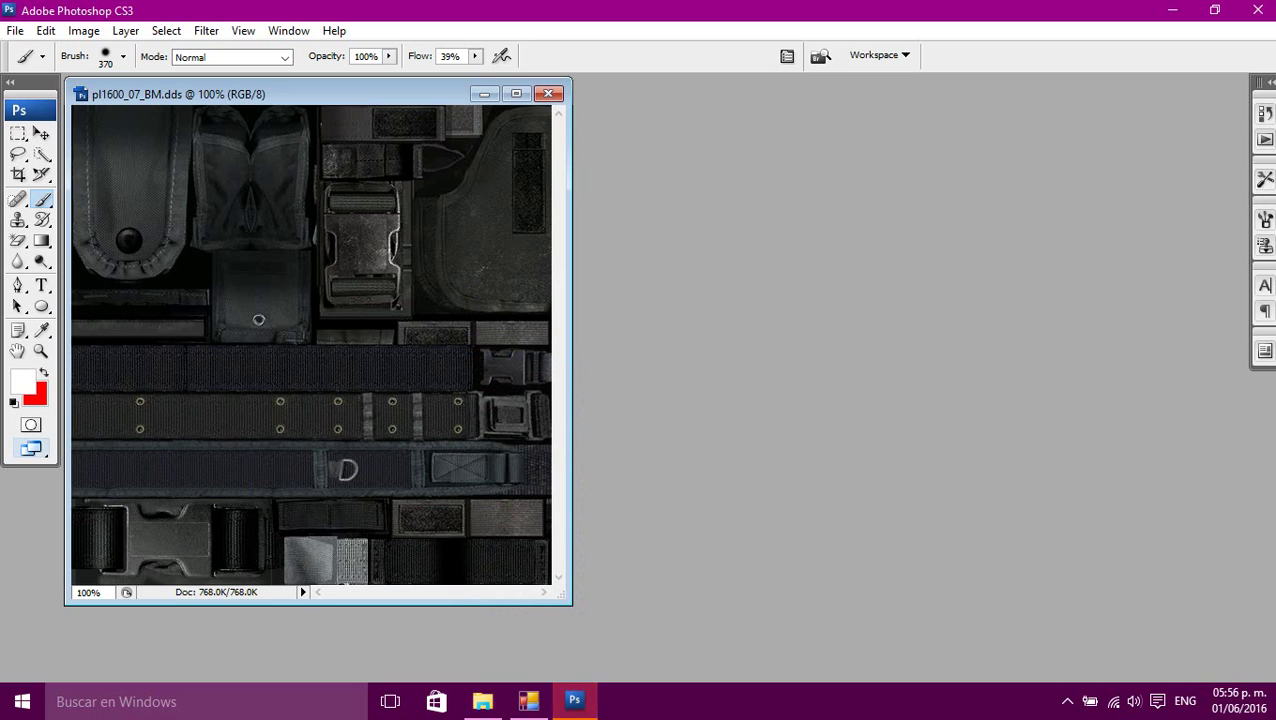
{"action": "key", "text": "x"}
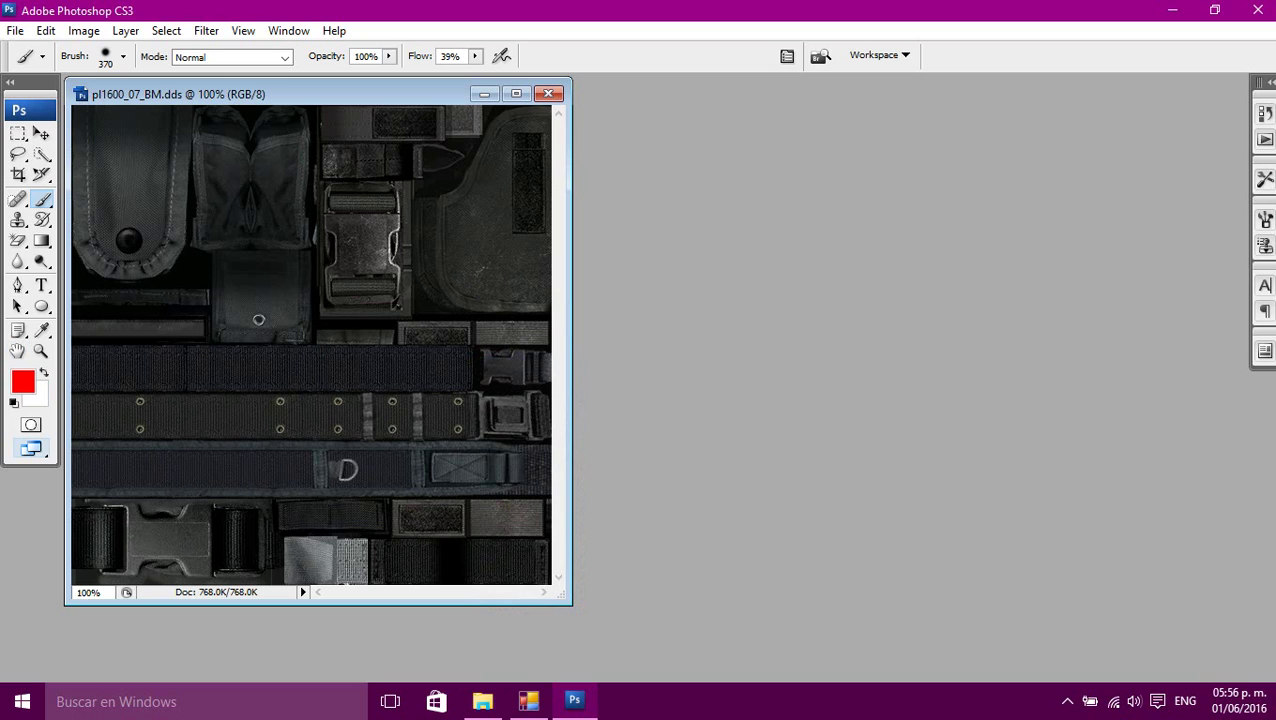
{"action": "left_click_drag", "start_coordinate": [94, 270], "coordinate": [92, 560]}
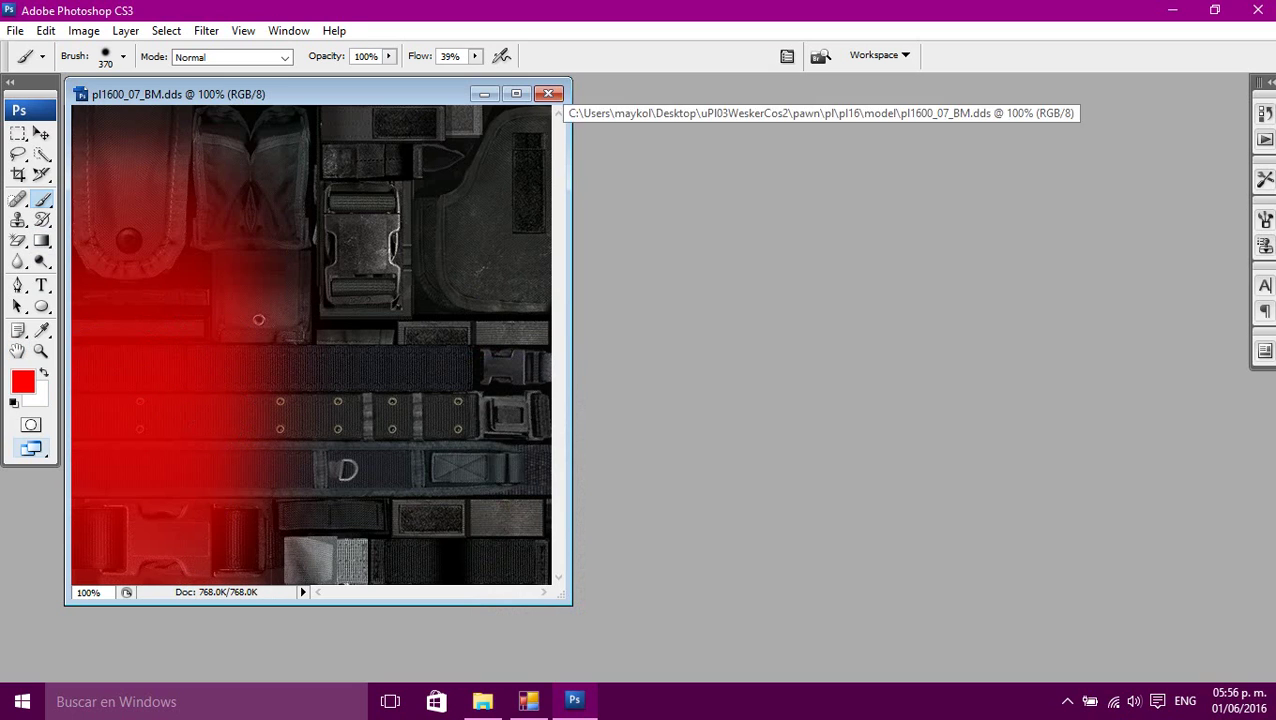
{"action": "left_click", "coordinate": [548, 93]}
{"action": "left_click", "coordinate": [620, 292]}
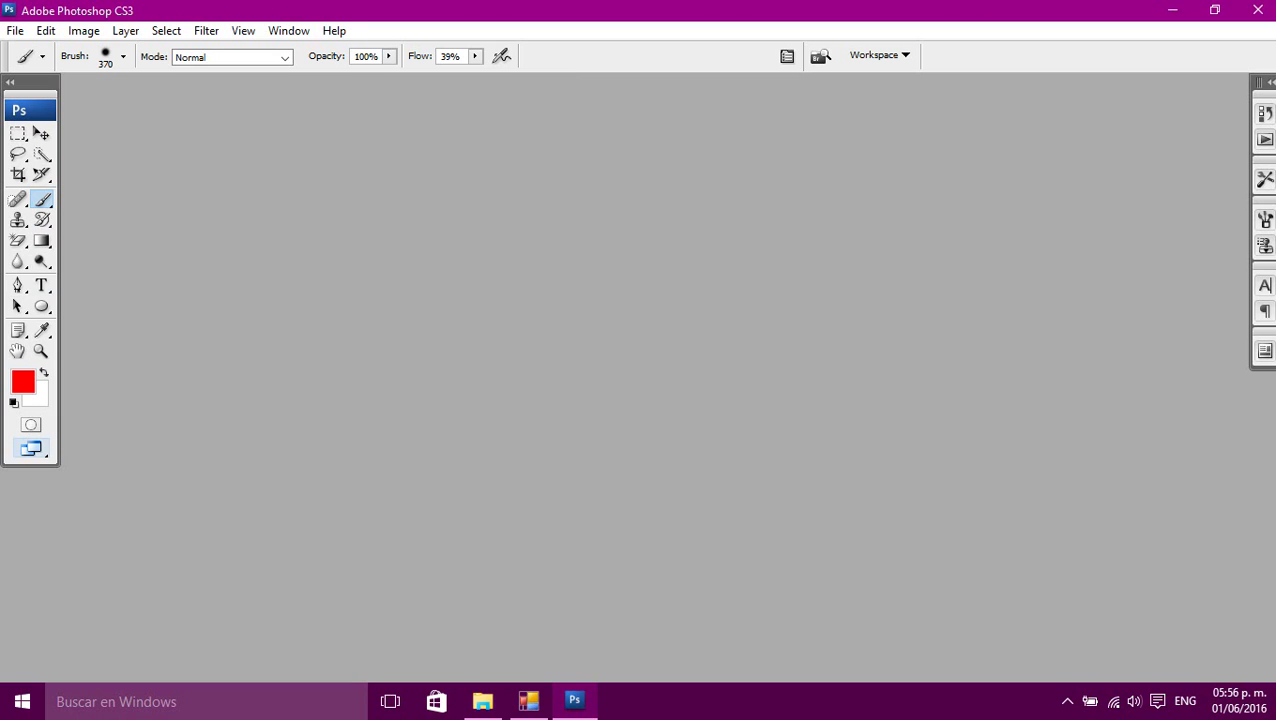
- Reopen the pl1600_07_BM texture from the model folder and switch to the Color Replacement Tool
{"action": "left_click", "coordinate": [482, 700]}
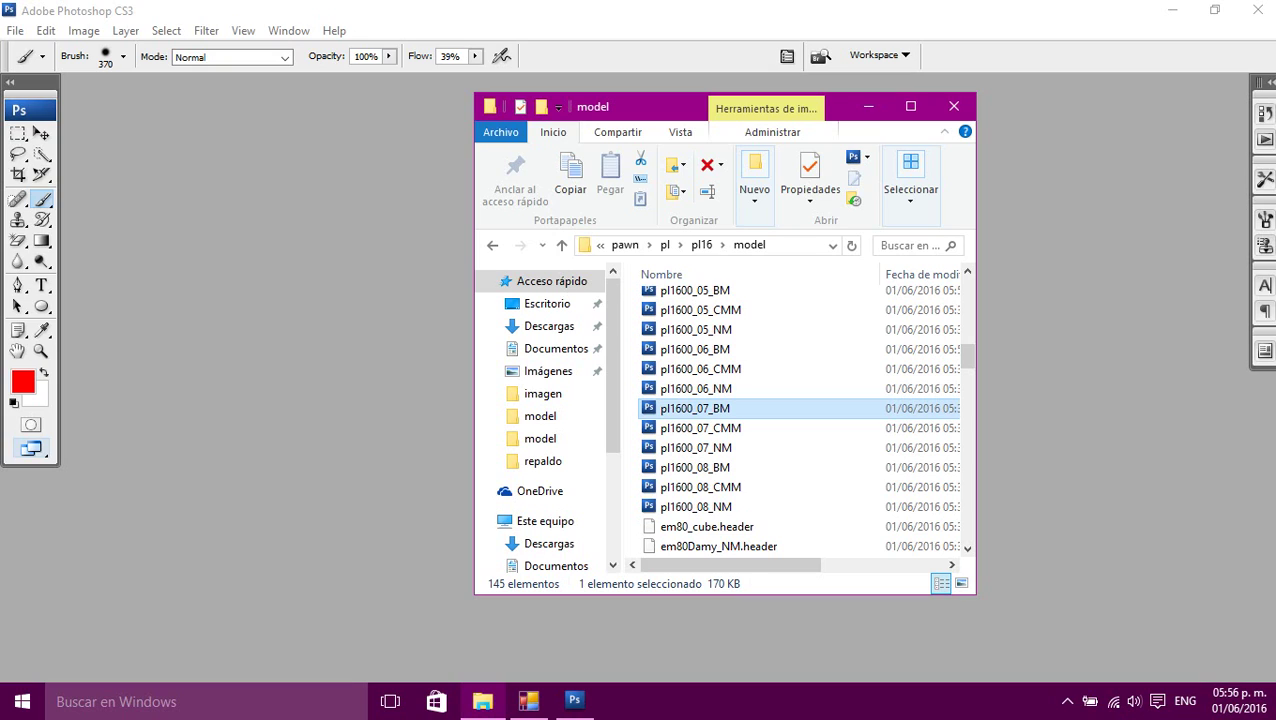
{"action": "double_click", "coordinate": [695, 408]}
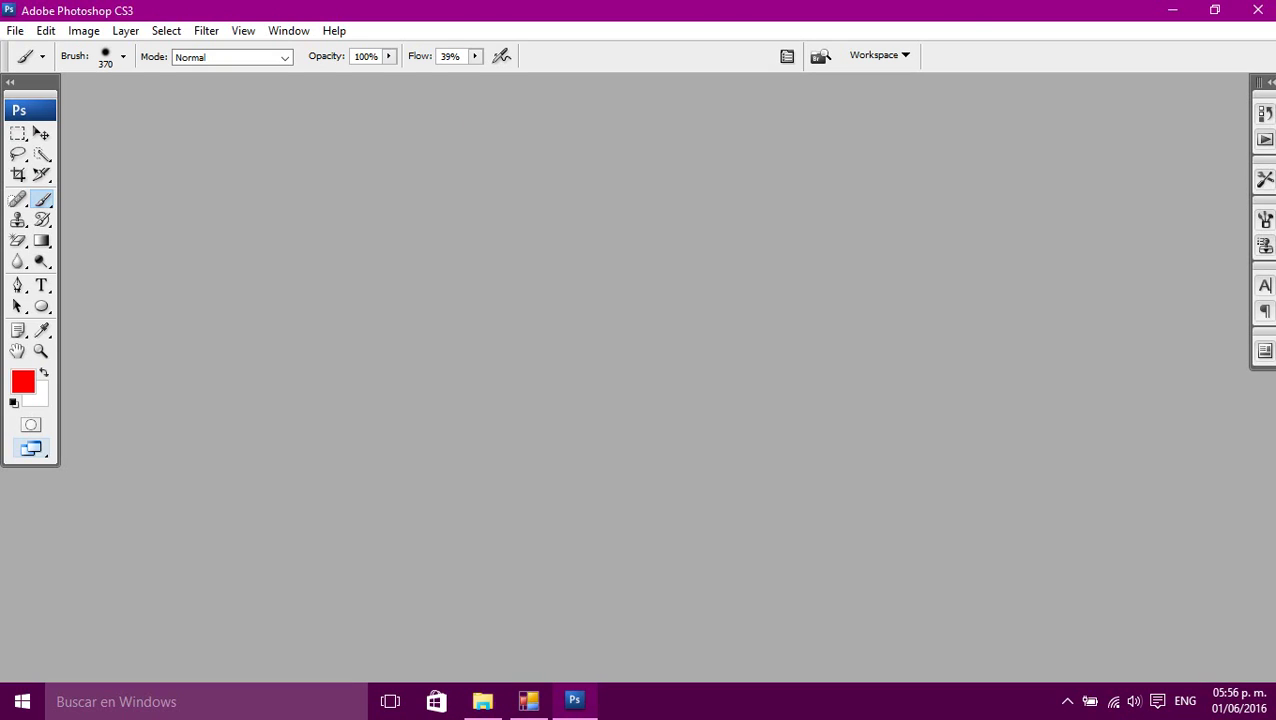
{"action": "right_click", "coordinate": [42, 199]}
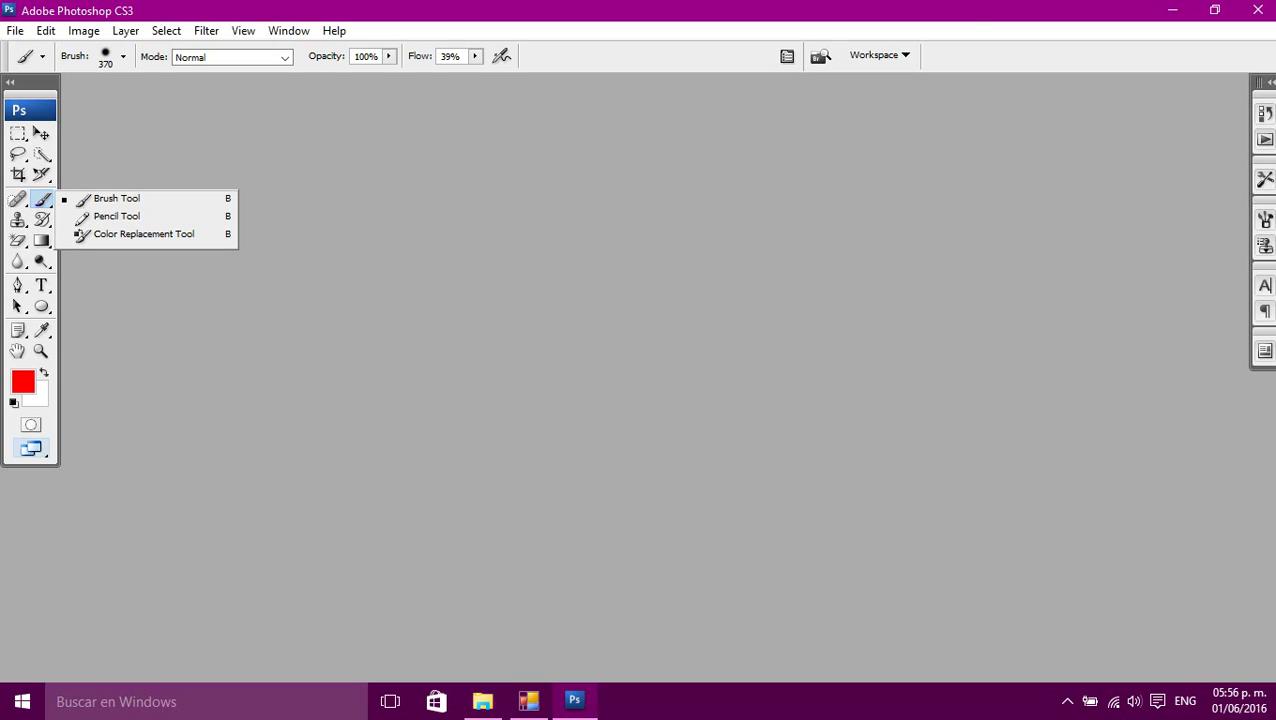
{"action": "left_click", "coordinate": [140, 234]}
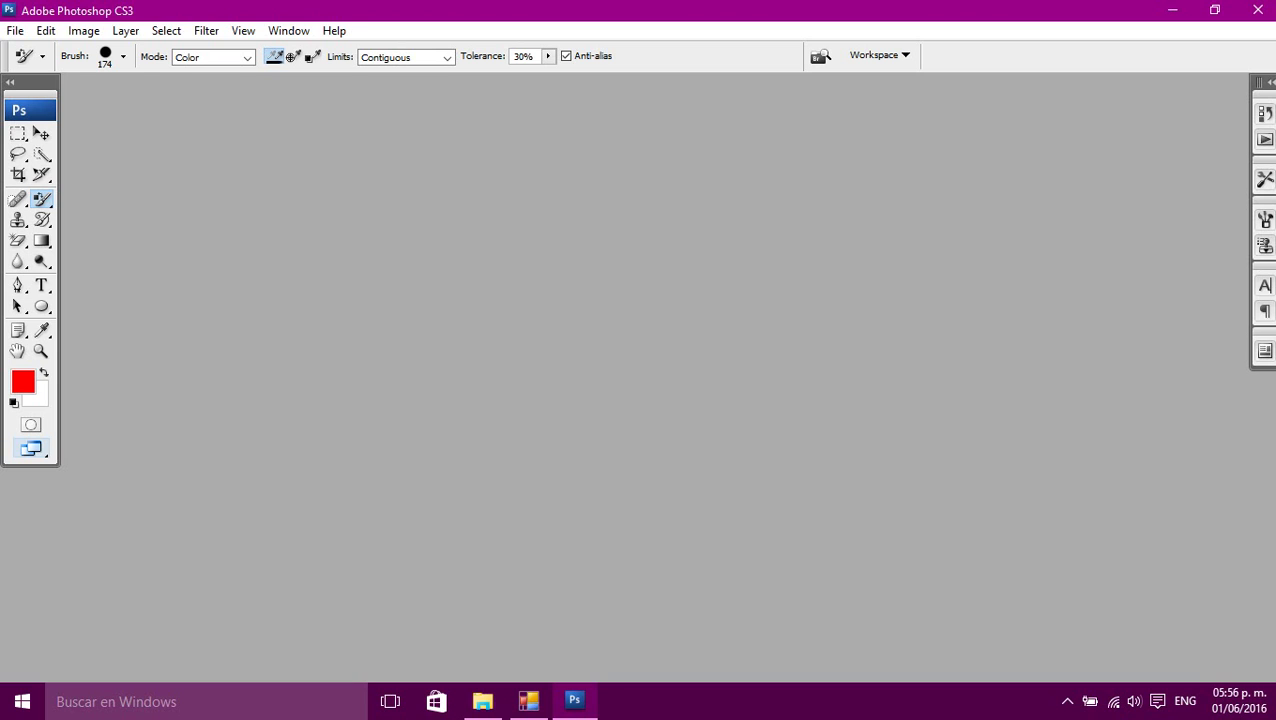
- Recolour the whole gear texture red with the 174 px Color Replacement Tool in Color mode, sampling once and finishing with continuous sampling
{"action": "left_click", "coordinate": [293, 56]}
{"action": "mouse_move", "coordinate": [300, 320]}
{"action": "left_mouse_down"}
{"action": "mouse_move", "coordinate": [333, 456]}
{"action": "mouse_move", "coordinate": [466, 488]}
{"action": "mouse_move", "coordinate": [493, 338]}
{"action": "mouse_move", "coordinate": [515, 593]}
{"action": "mouse_move", "coordinate": [436, 435]}
{"action": "mouse_move", "coordinate": [427, 358]}
{"action": "mouse_move", "coordinate": [330, 567]}
{"action": "mouse_move", "coordinate": [176, 514]}
{"action": "mouse_move", "coordinate": [282, 592]}
{"action": "mouse_move", "coordinate": [360, 580]}
{"action": "mouse_move", "coordinate": [324, 593]}
{"action": "mouse_move", "coordinate": [322, 556]}
{"action": "mouse_move", "coordinate": [362, 568]}
{"action": "mouse_move", "coordinate": [320, 556]}
{"action": "mouse_move", "coordinate": [508, 519]}
{"action": "mouse_move", "coordinate": [516, 506]}
{"action": "mouse_move", "coordinate": [524, 522]}
{"action": "mouse_move", "coordinate": [473, 466]}
{"action": "mouse_move", "coordinate": [492, 234]}
{"action": "mouse_move", "coordinate": [527, 134]}
{"action": "mouse_move", "coordinate": [393, 123]}
{"action": "mouse_move", "coordinate": [196, 148]}
{"action": "mouse_move", "coordinate": [362, 257]}
{"action": "mouse_move", "coordinate": [372, 232]}
{"action": "mouse_move", "coordinate": [75, 288]}
{"action": "mouse_move", "coordinate": [75, 508]}
{"action": "mouse_move", "coordinate": [204, 516]}
{"action": "mouse_move", "coordinate": [242, 393]}
{"action": "mouse_move", "coordinate": [145, 543]}
{"action": "mouse_move", "coordinate": [165, 426]}
{"action": "mouse_move", "coordinate": [238, 518]}
{"action": "mouse_move", "coordinate": [190, 592]}
{"action": "mouse_move", "coordinate": [198, 530]}
{"action": "mouse_move", "coordinate": [323, 507]}
{"action": "mouse_move", "coordinate": [261, 488]}
{"action": "mouse_move", "coordinate": [181, 494]}
{"action": "mouse_move", "coordinate": [176, 548]}
{"action": "mouse_move", "coordinate": [252, 535]}
{"action": "mouse_move", "coordinate": [352, 555]}
{"action": "left_mouse_up"}
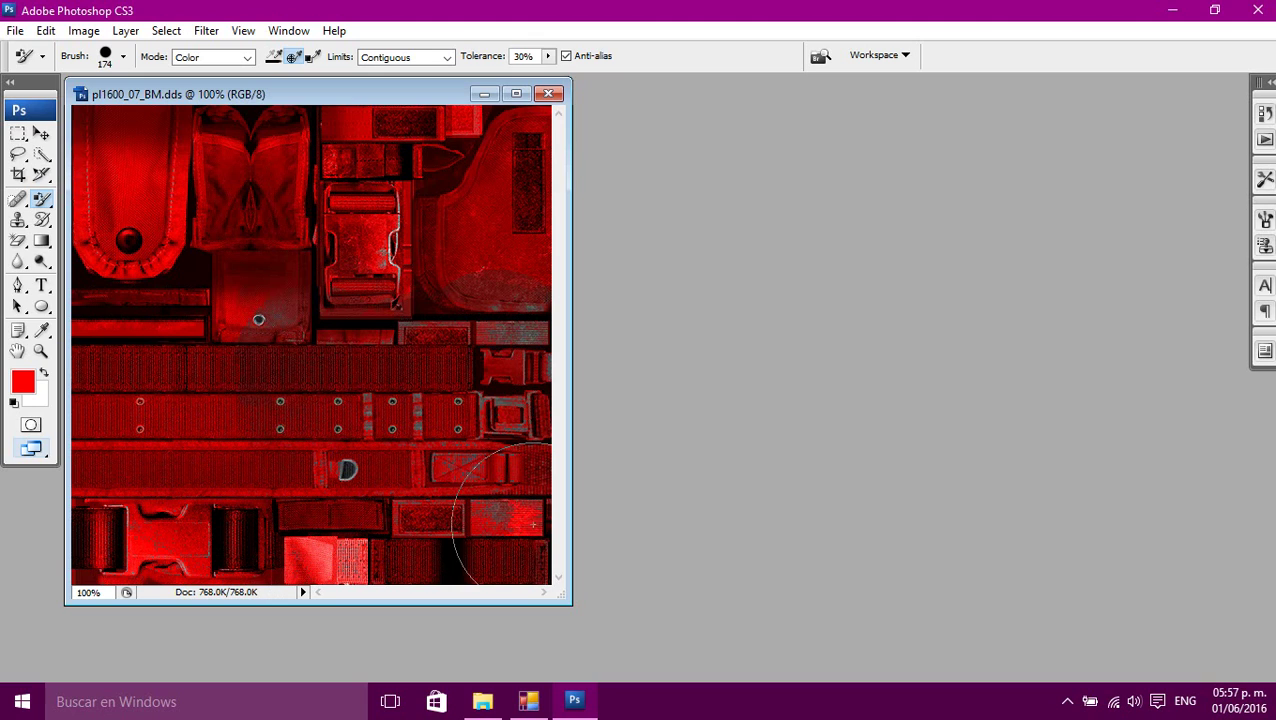
{"action": "mouse_move", "coordinate": [508, 513]}
{"action": "left_mouse_down"}
{"action": "mouse_move", "coordinate": [535, 307]}
{"action": "mouse_move", "coordinate": [470, 140]}
{"action": "left_mouse_up"}
{"action": "left_click", "coordinate": [313, 56]}
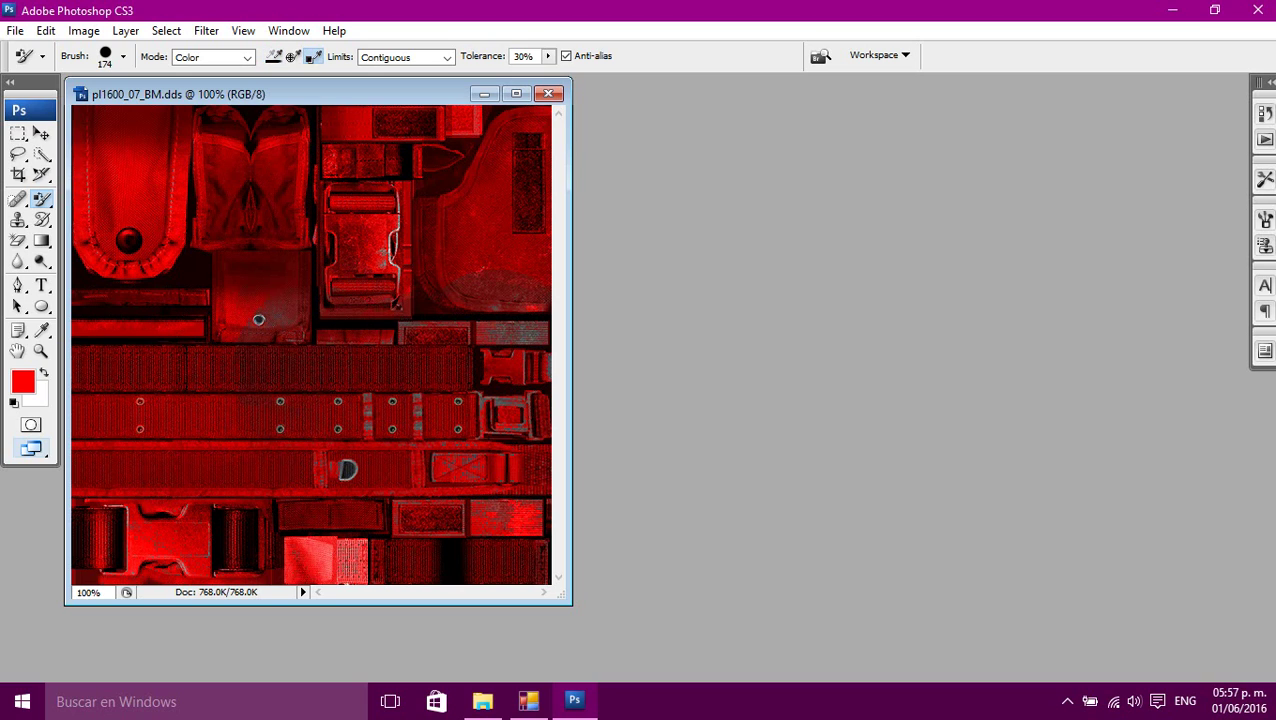
{"action": "left_click", "coordinate": [274, 56]}
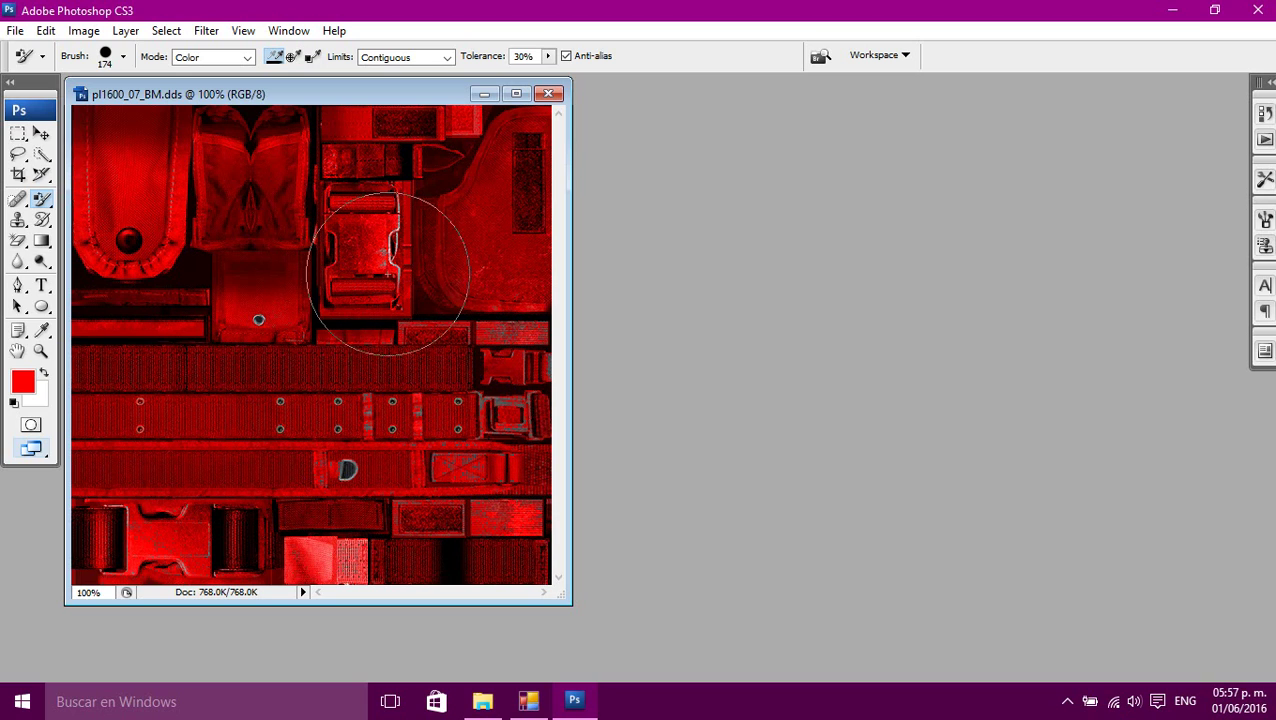
{"action": "mouse_move", "coordinate": [406, 245]}
{"action": "left_mouse_down"}
{"action": "mouse_move", "coordinate": [316, 556]}
{"action": "mouse_move", "coordinate": [345, 560]}
{"action": "mouse_move", "coordinate": [491, 502]}
{"action": "mouse_move", "coordinate": [480, 457]}
{"action": "mouse_move", "coordinate": [453, 463]}
{"action": "mouse_move", "coordinate": [542, 411]}
{"action": "mouse_move", "coordinate": [527, 389]}
{"action": "mouse_move", "coordinate": [497, 407]}
{"action": "mouse_move", "coordinate": [522, 404]}
{"action": "mouse_move", "coordinate": [498, 521]}
{"action": "mouse_move", "coordinate": [507, 485]}
{"action": "mouse_move", "coordinate": [539, 518]}
{"action": "mouse_move", "coordinate": [499, 280]}
{"action": "mouse_move", "coordinate": [506, 338]}
{"action": "left_mouse_up"}
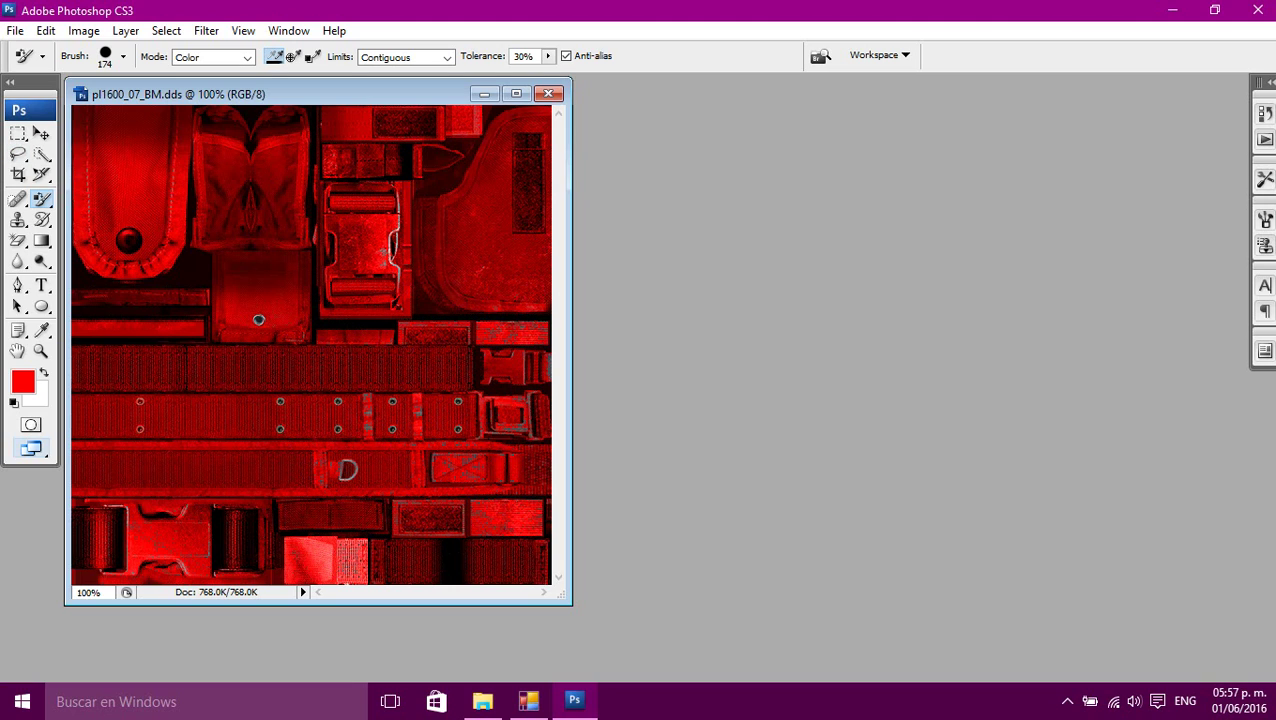
- Save the red gear texture over pl1600_07_BM in the model folder as a DXT1 (1 bit Alpha) DDS and close it
{"action": "left_click", "coordinate": [15, 31]}
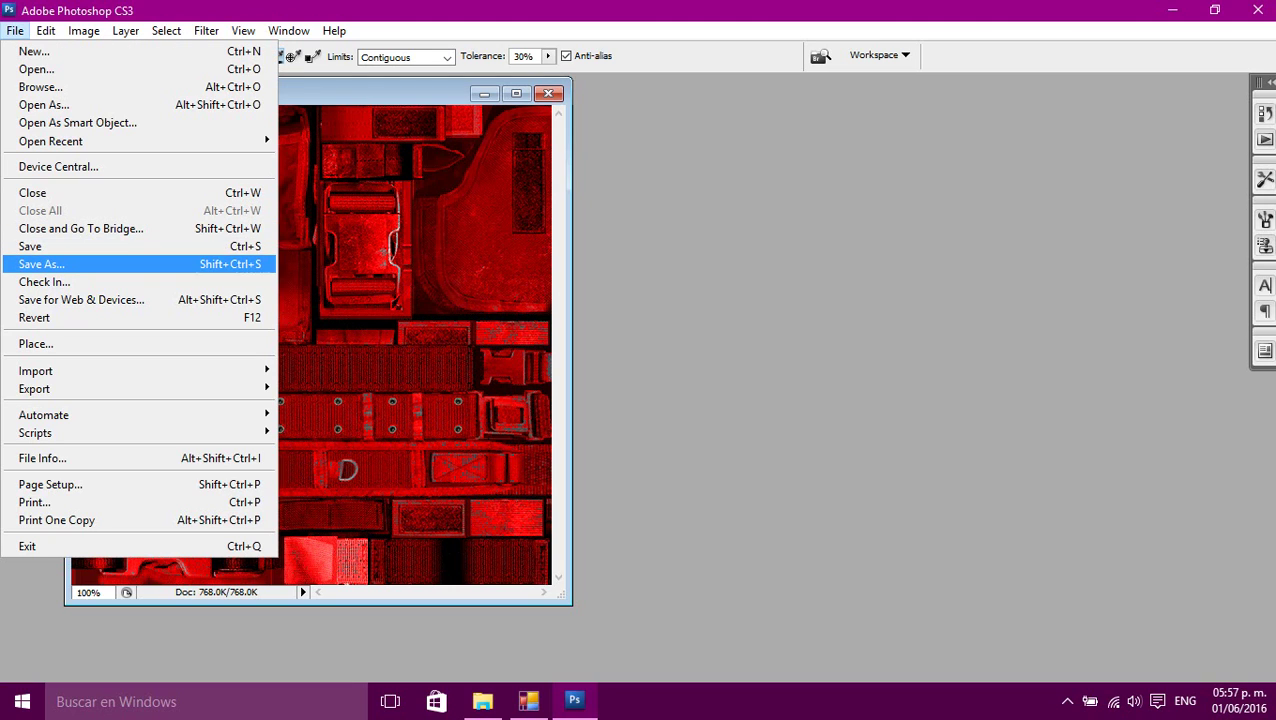
{"action": "key", "text": "Down"}
{"action": "key", "text": "Down"}
{"action": "key", "text": "Up"}
{"action": "key", "text": "Return"}
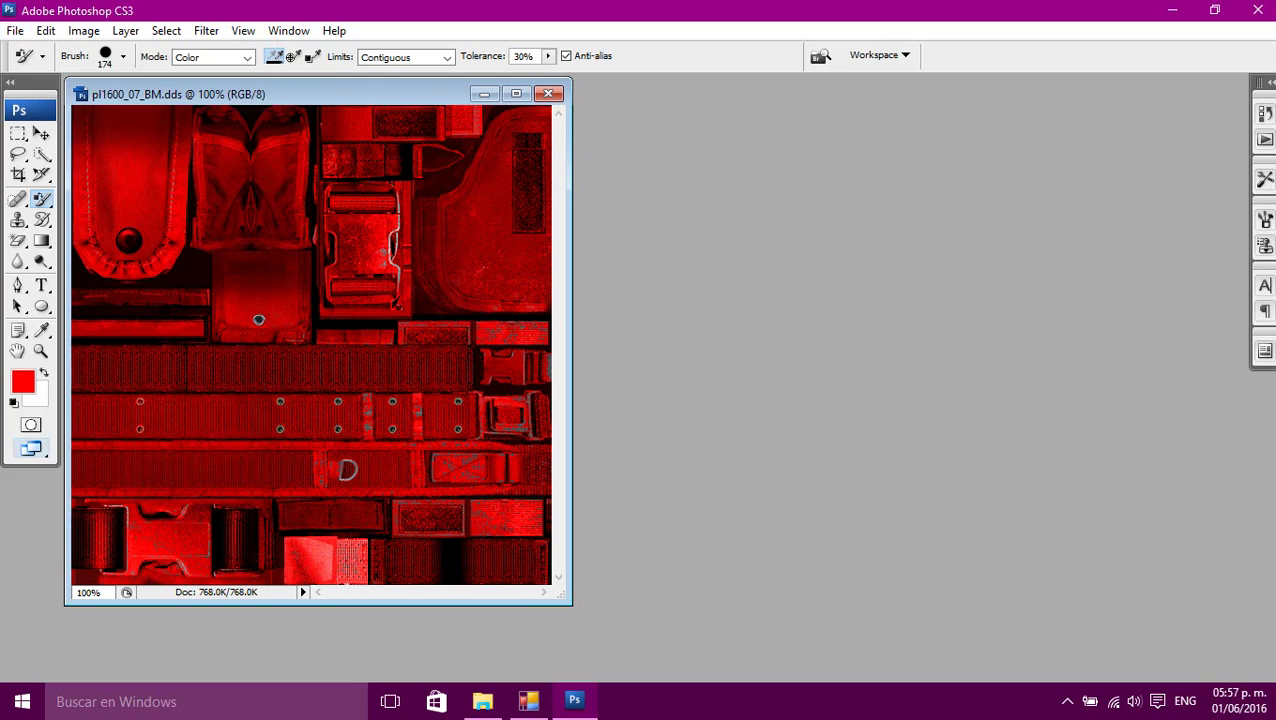
{"action": "key", "text": "Return"}
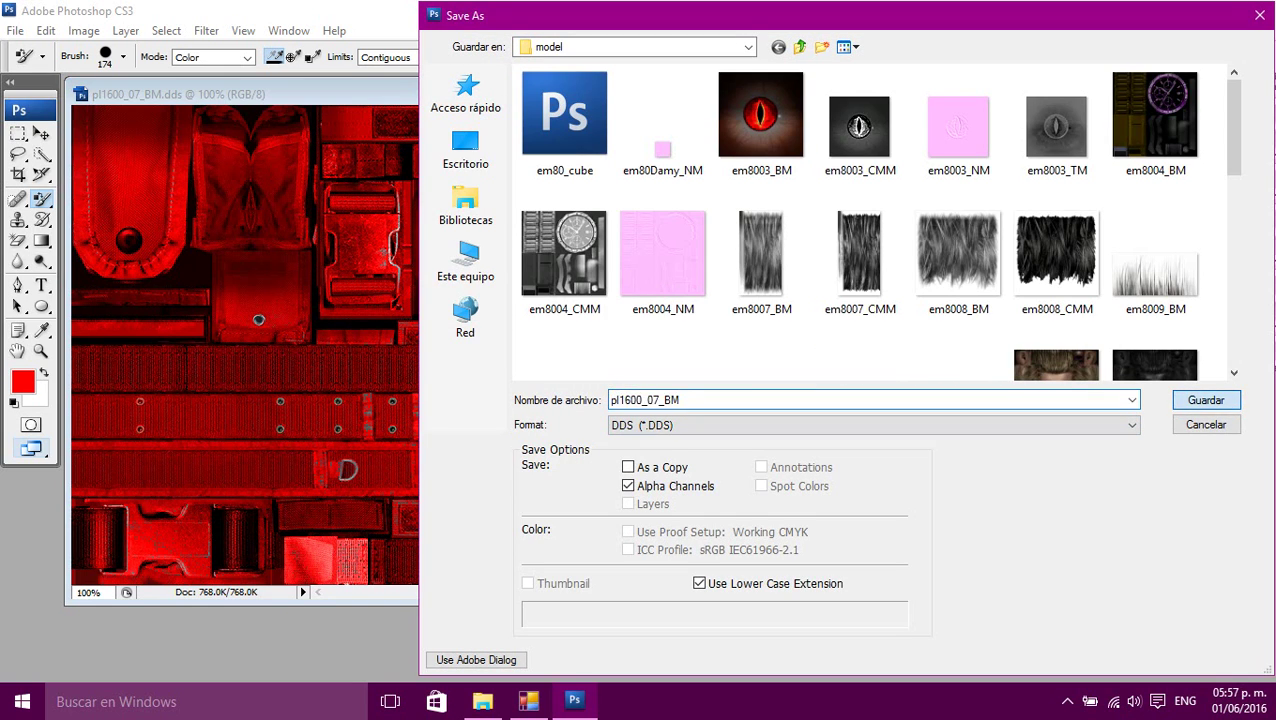
{"action": "key", "text": "Left"}
{"action": "key", "text": "Return"}
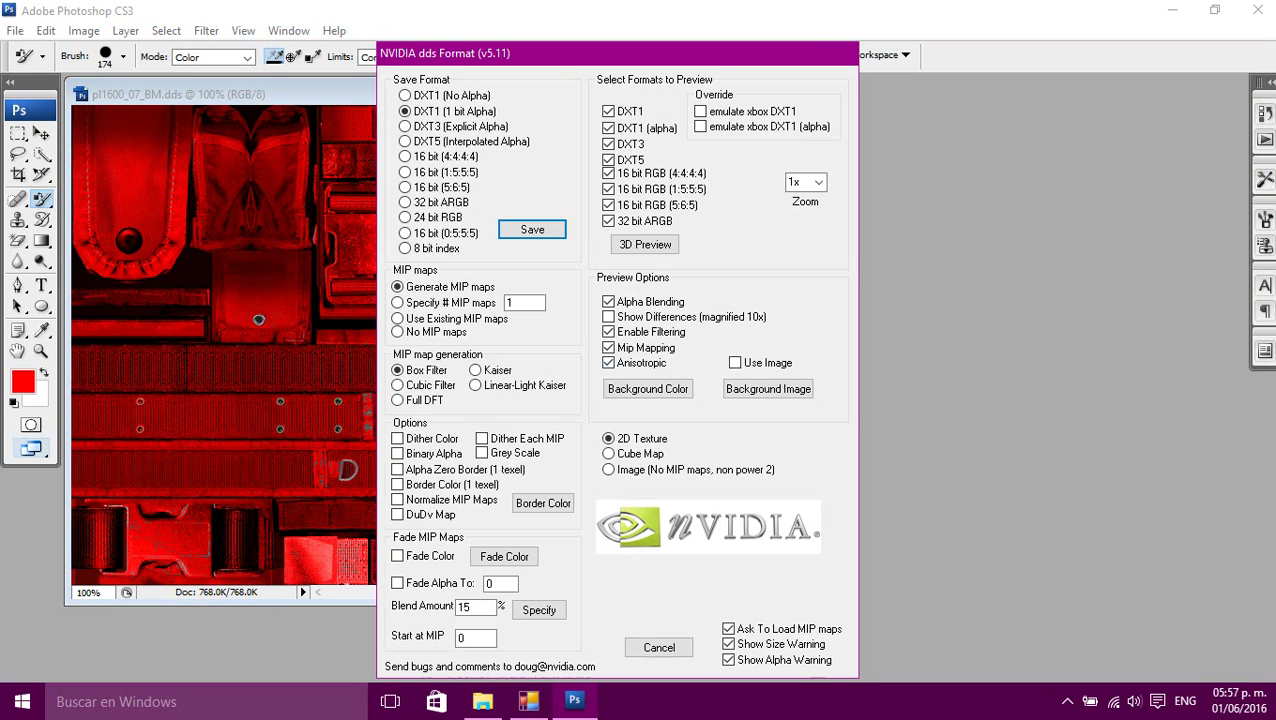
{"action": "key", "text": "Return"}
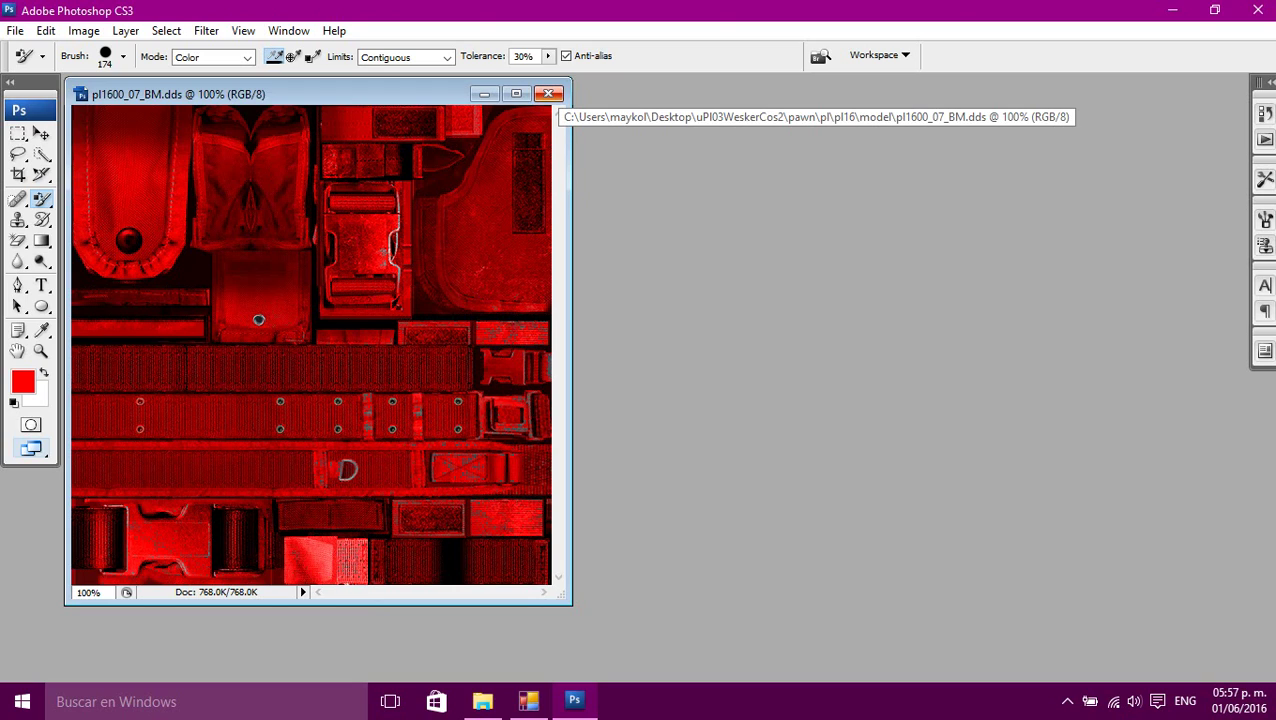
{"action": "left_click", "coordinate": [548, 93]}
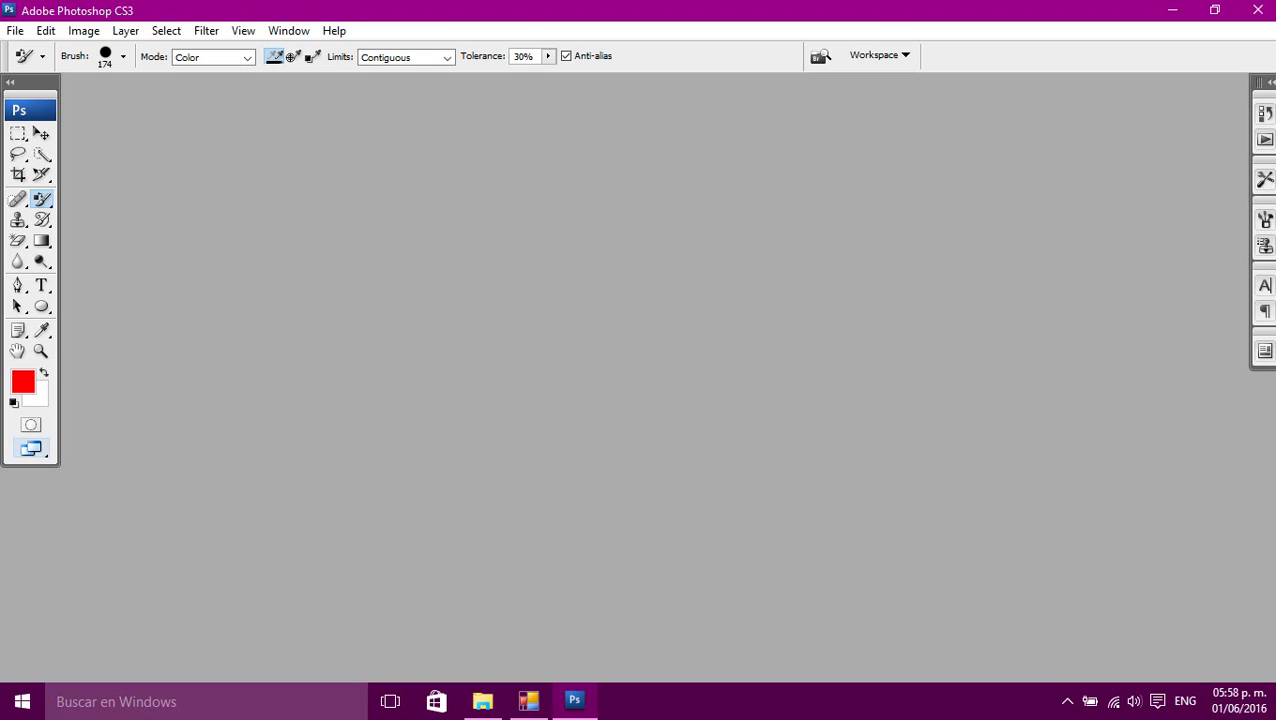
- Open the pl1600_08_BM texture from the model folder in Photoshop and minimise the folder window
{"action": "left_click", "coordinate": [482, 700]}
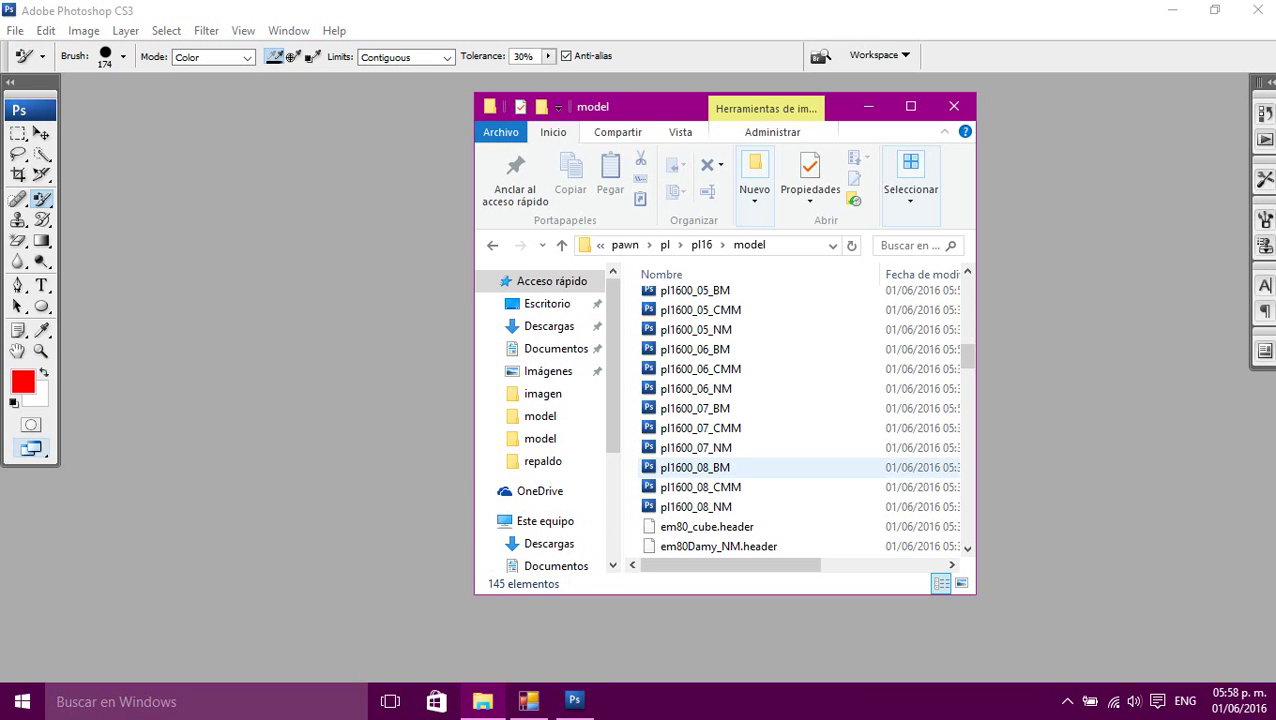
{"action": "left_click", "coordinate": [695, 467]}
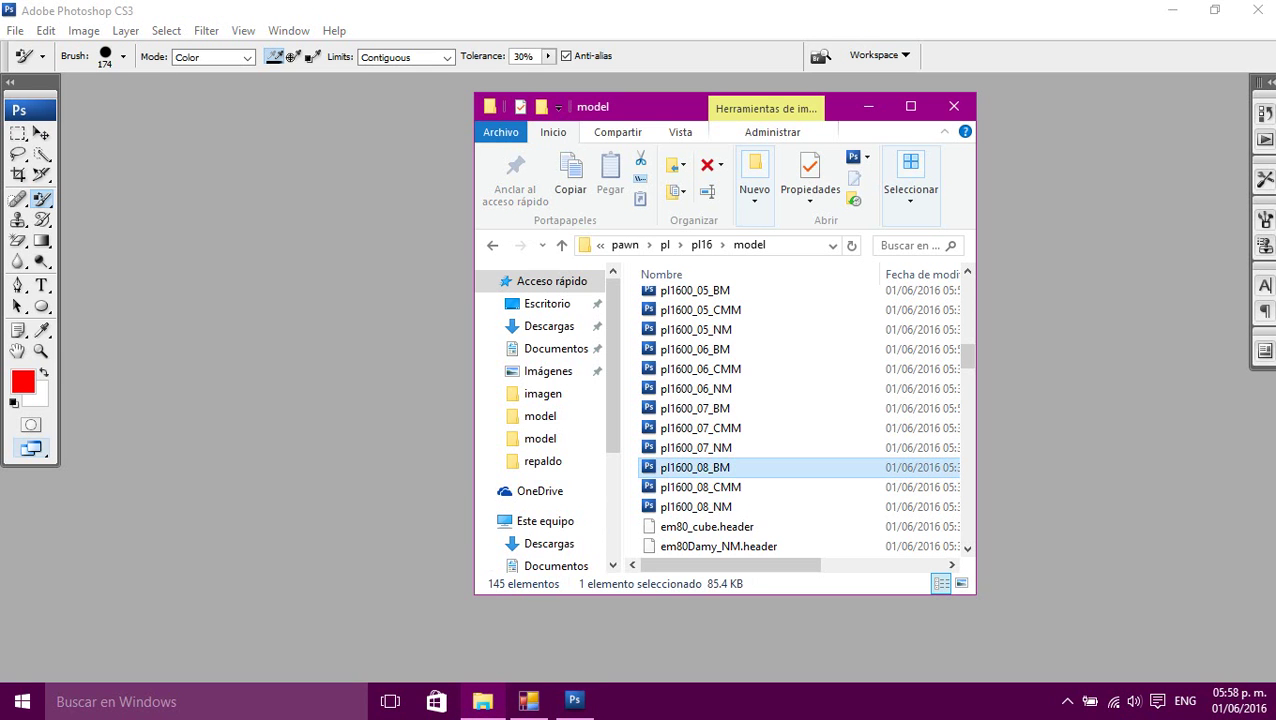
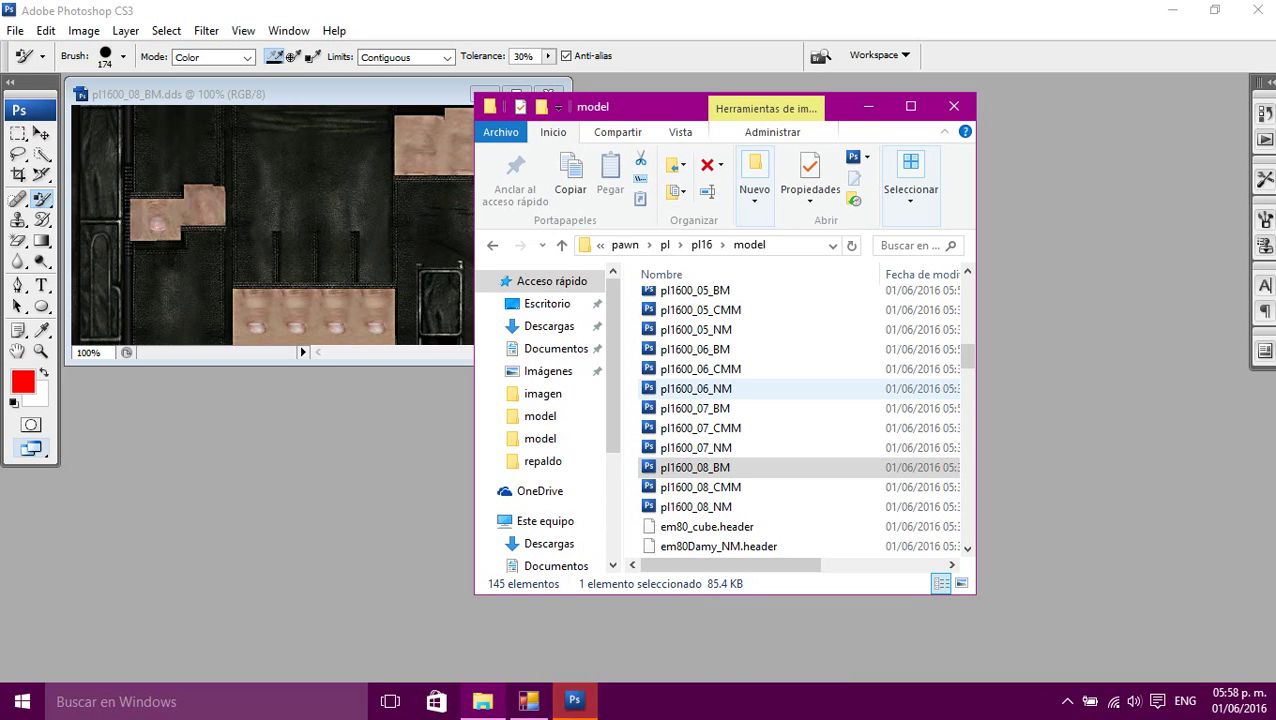
{"action": "left_click", "coordinate": [868, 106]}
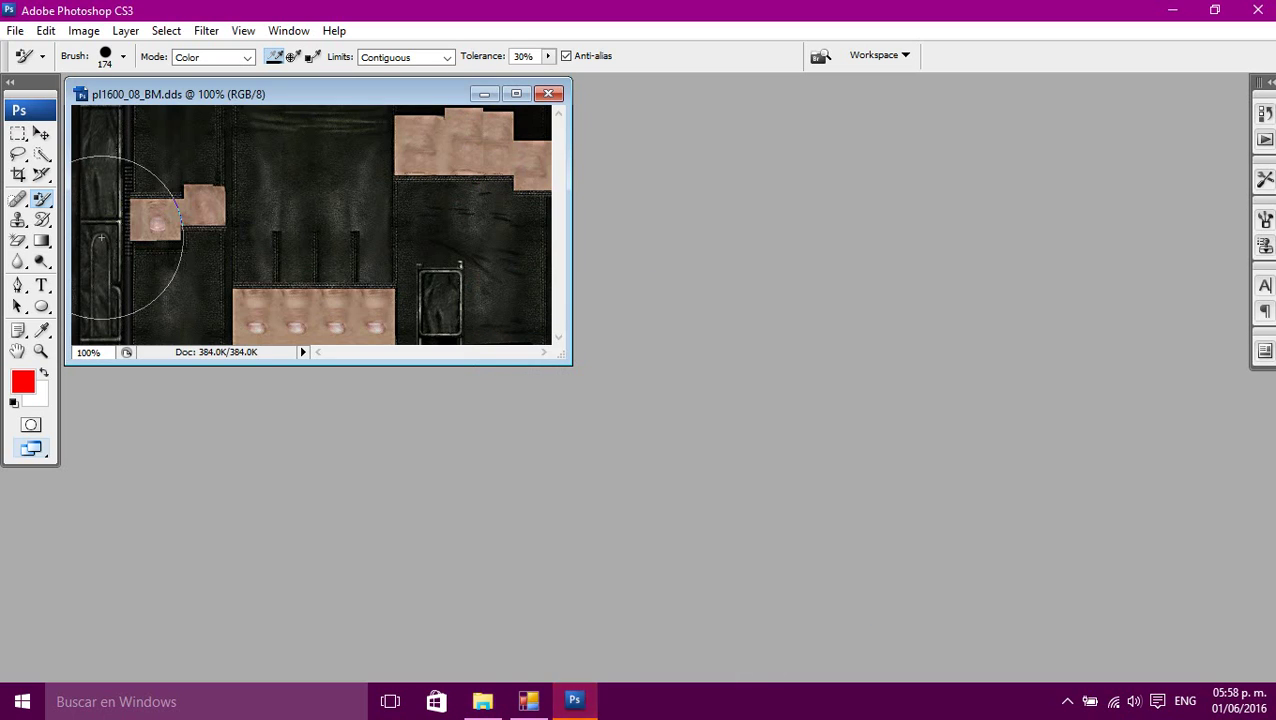
- Select all the dark leather areas of the pl1600_08_BM texture with the Quick Selection Tool, leaving out the skin-coloured patches
{"action": "left_click", "coordinate": [41, 154]}
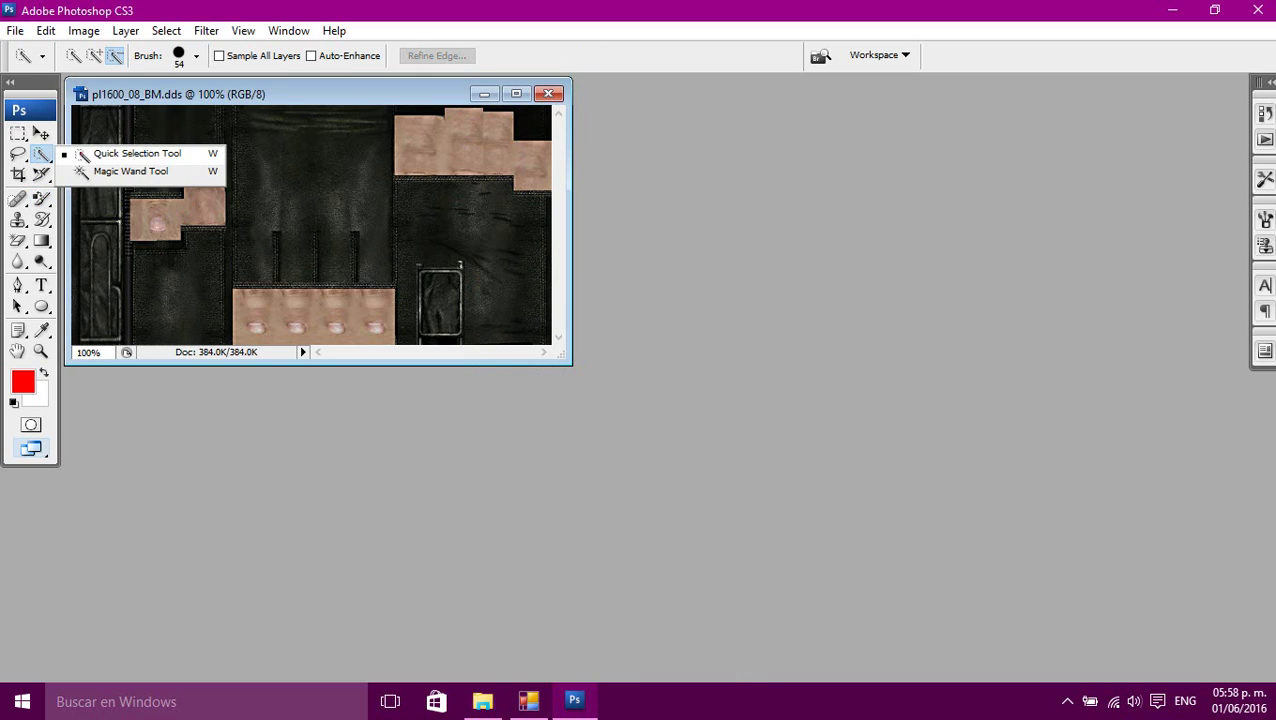
{"action": "left_click", "coordinate": [120, 156]}
{"action": "left_click_drag", "start_coordinate": [166, 150], "coordinate": [127, 152]}
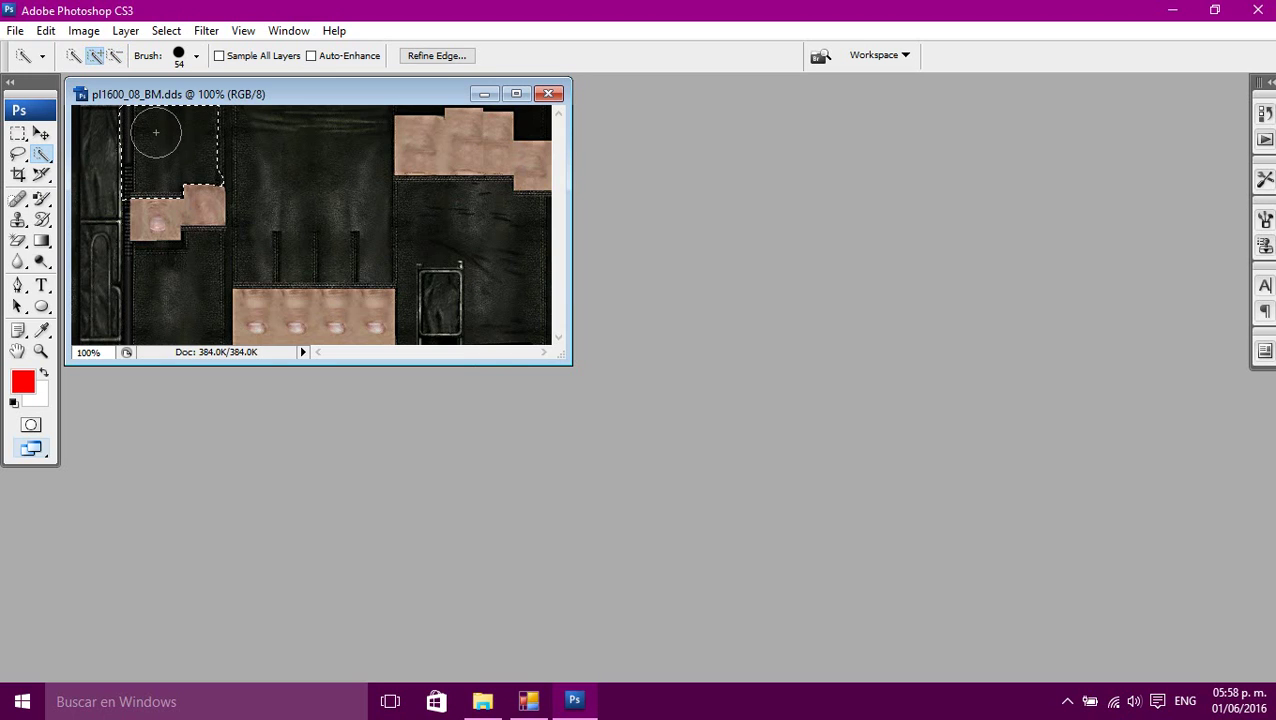
{"action": "mouse_move", "coordinate": [148, 143]}
{"action": "left_mouse_down"}
{"action": "mouse_move", "coordinate": [122, 144]}
{"action": "mouse_move", "coordinate": [95, 190]}
{"action": "mouse_move", "coordinate": [94, 236]}
{"action": "left_mouse_up"}
{"action": "mouse_move", "coordinate": [135, 305]}
{"action": "left_mouse_down"}
{"action": "mouse_move", "coordinate": [148, 285]}
{"action": "mouse_move", "coordinate": [185, 285]}
{"action": "left_mouse_up"}
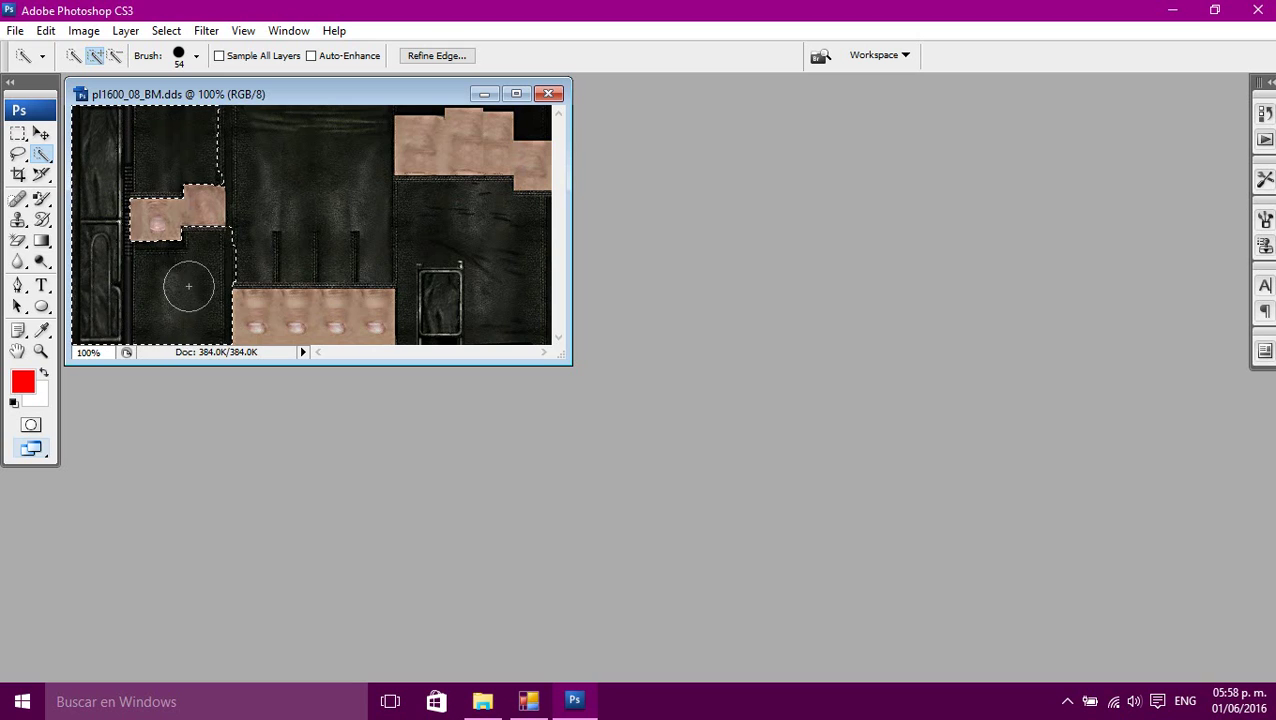
{"action": "left_click", "coordinate": [271, 222]}
{"action": "mouse_move", "coordinate": [271, 222]}
{"action": "left_mouse_down"}
{"action": "mouse_move", "coordinate": [303, 169]}
{"action": "mouse_move", "coordinate": [337, 216]}
{"action": "mouse_move", "coordinate": [414, 251]}
{"action": "mouse_move", "coordinate": [444, 243]}
{"action": "mouse_move", "coordinate": [416, 239]}
{"action": "mouse_move", "coordinate": [455, 290]}
{"action": "left_mouse_up"}
{"action": "left_click", "coordinate": [441, 307]}
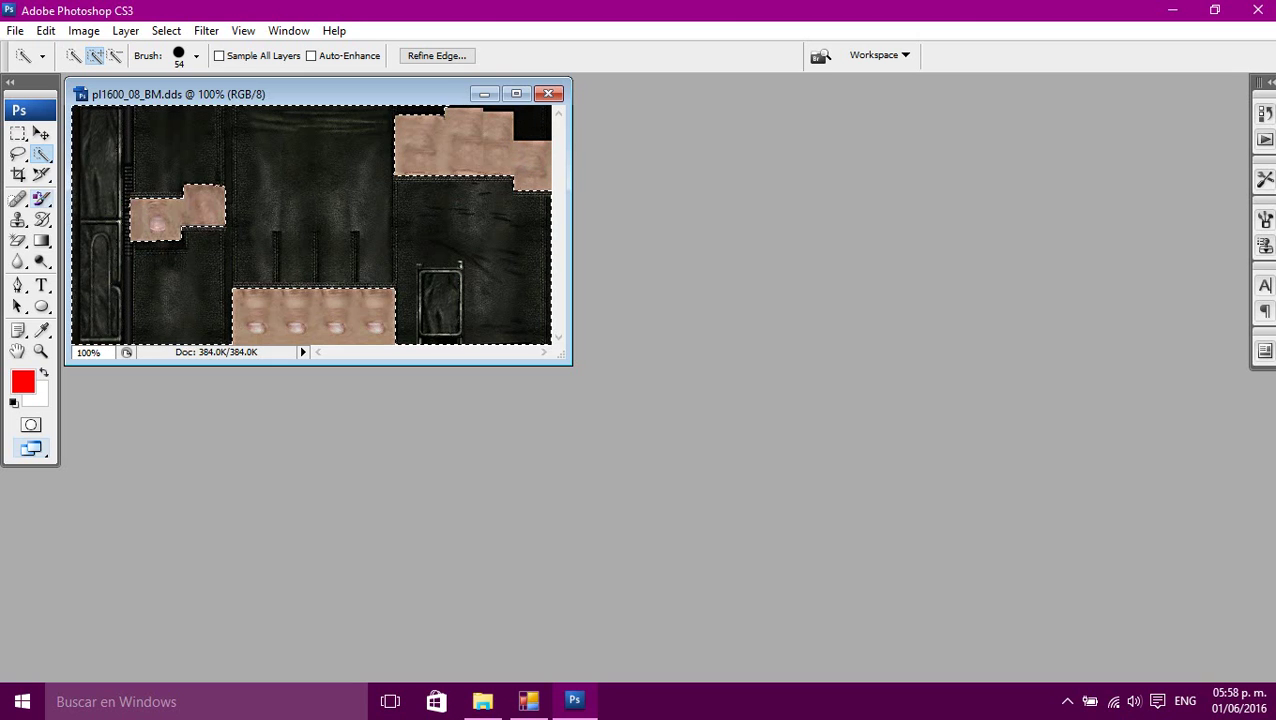
- Recolour the selected leather areas red with the 174 px Color Replacement Tool in Color mode
{"action": "left_click", "coordinate": [41, 198]}
{"action": "left_click", "coordinate": [144, 234]}
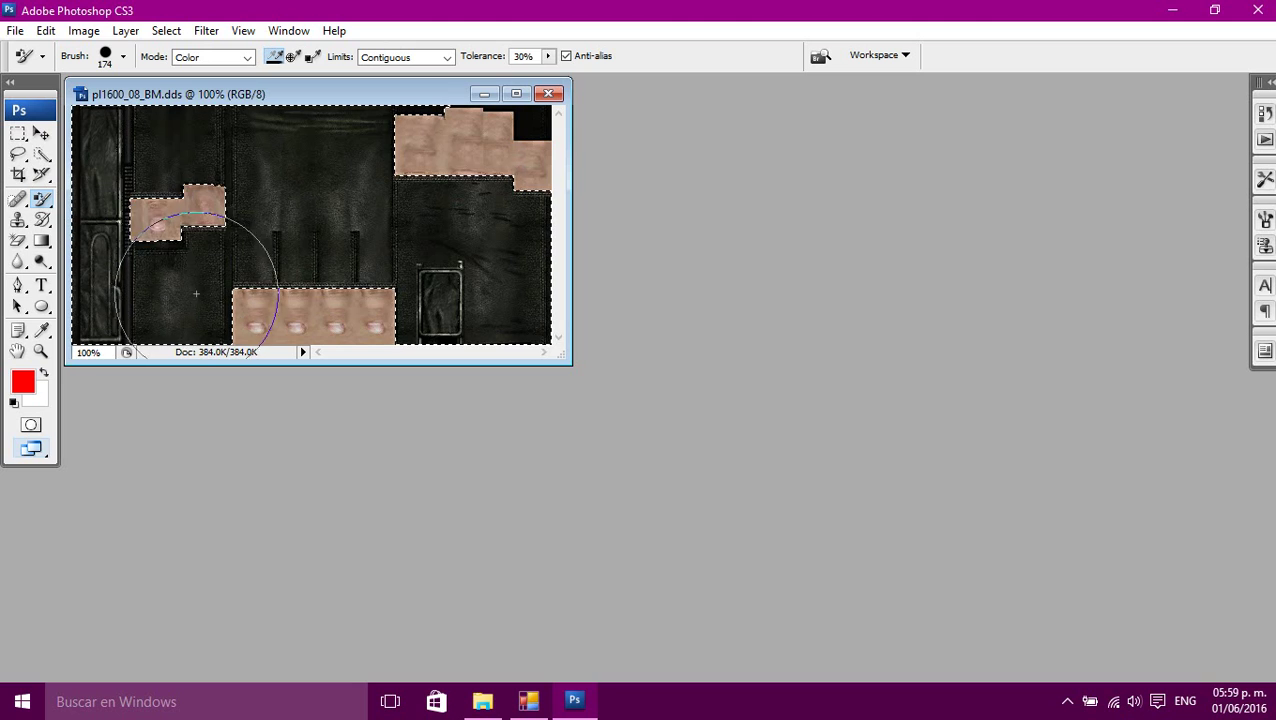
{"action": "mouse_move", "coordinate": [170, 306]}
{"action": "left_mouse_down"}
{"action": "mouse_move", "coordinate": [294, 242]}
{"action": "mouse_move", "coordinate": [337, 200]}
{"action": "mouse_move", "coordinate": [349, 155]}
{"action": "mouse_move", "coordinate": [219, 135]}
{"action": "mouse_move", "coordinate": [110, 150]}
{"action": "left_mouse_up"}
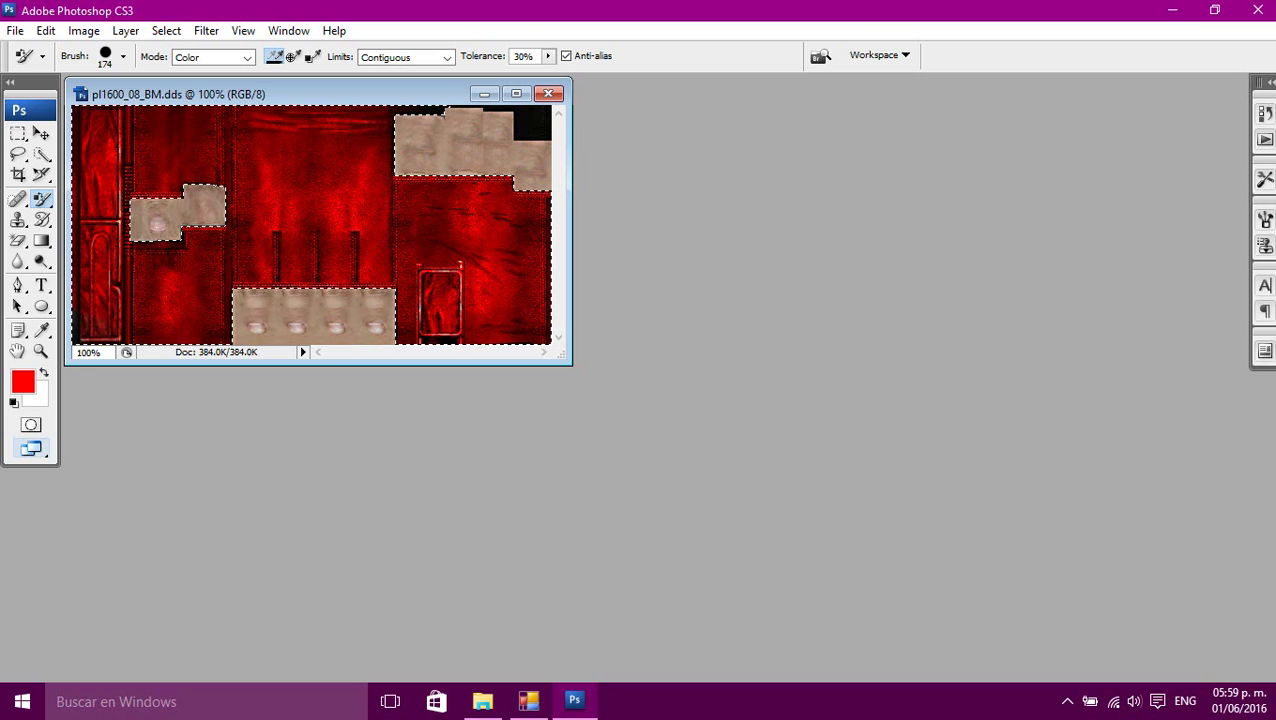
- Save the red leather texture over pl1600_08_BM in the model folder as a DXT1 (1 bit Alpha) DDS and close it
{"action": "left_click", "coordinate": [15, 31]}
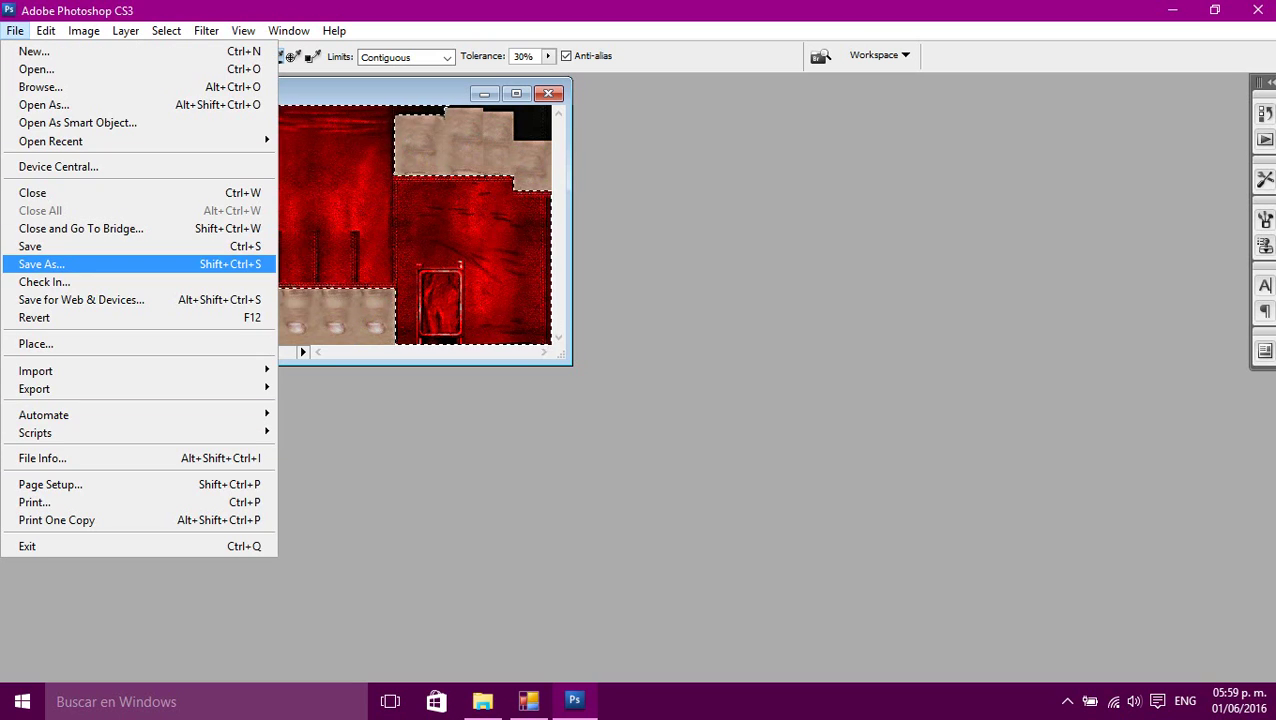
{"action": "left_click", "coordinate": [41, 264]}
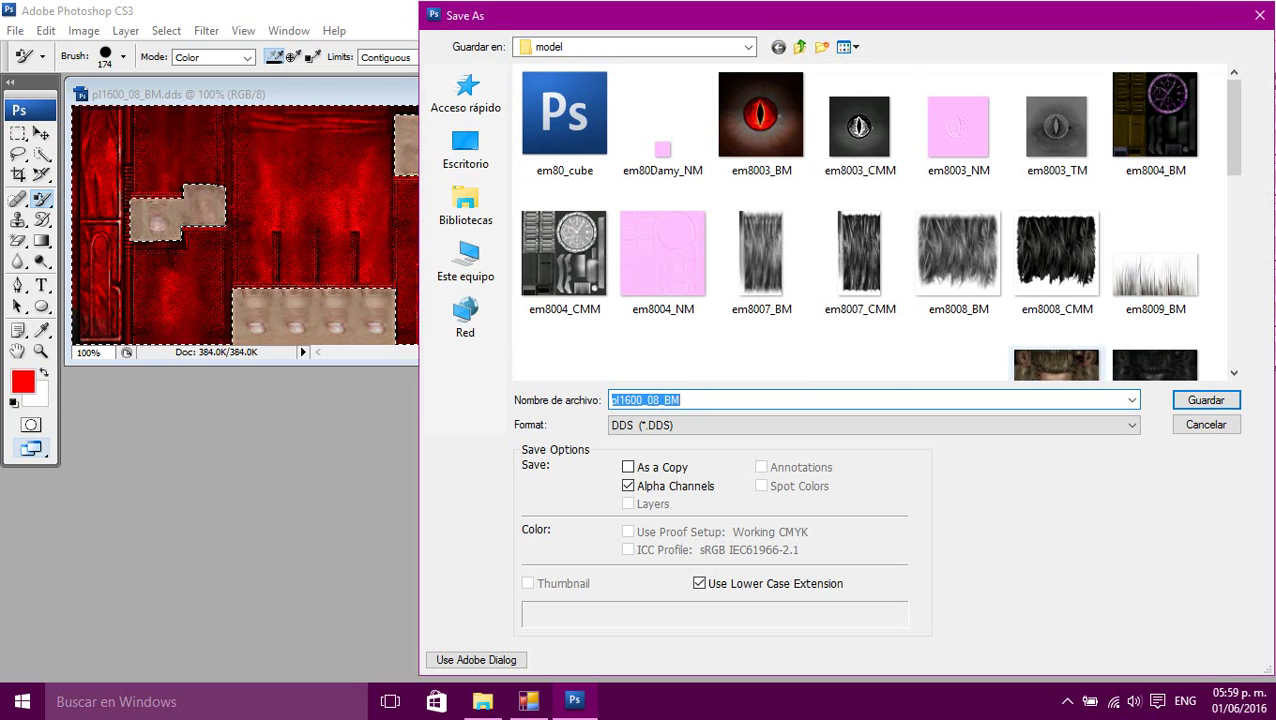
{"action": "left_click", "coordinate": [1206, 400]}
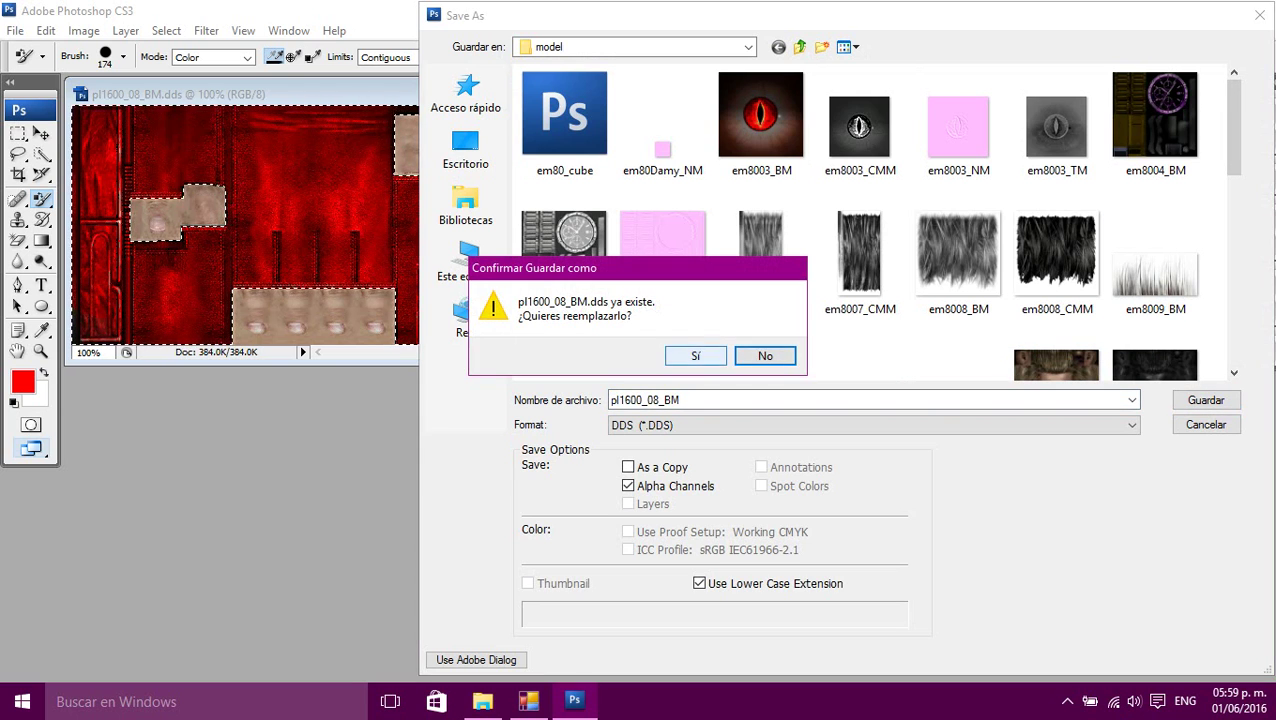
{"action": "left_click", "coordinate": [695, 356]}
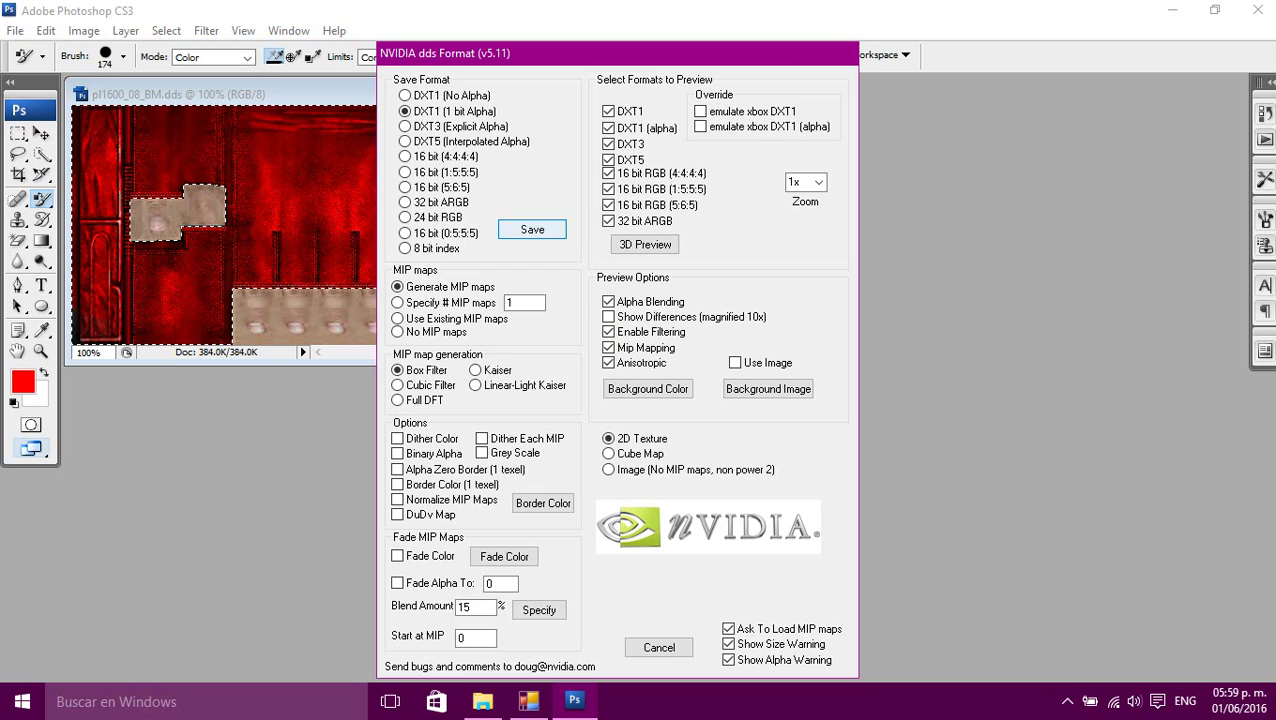
{"action": "left_click", "coordinate": [530, 228]}
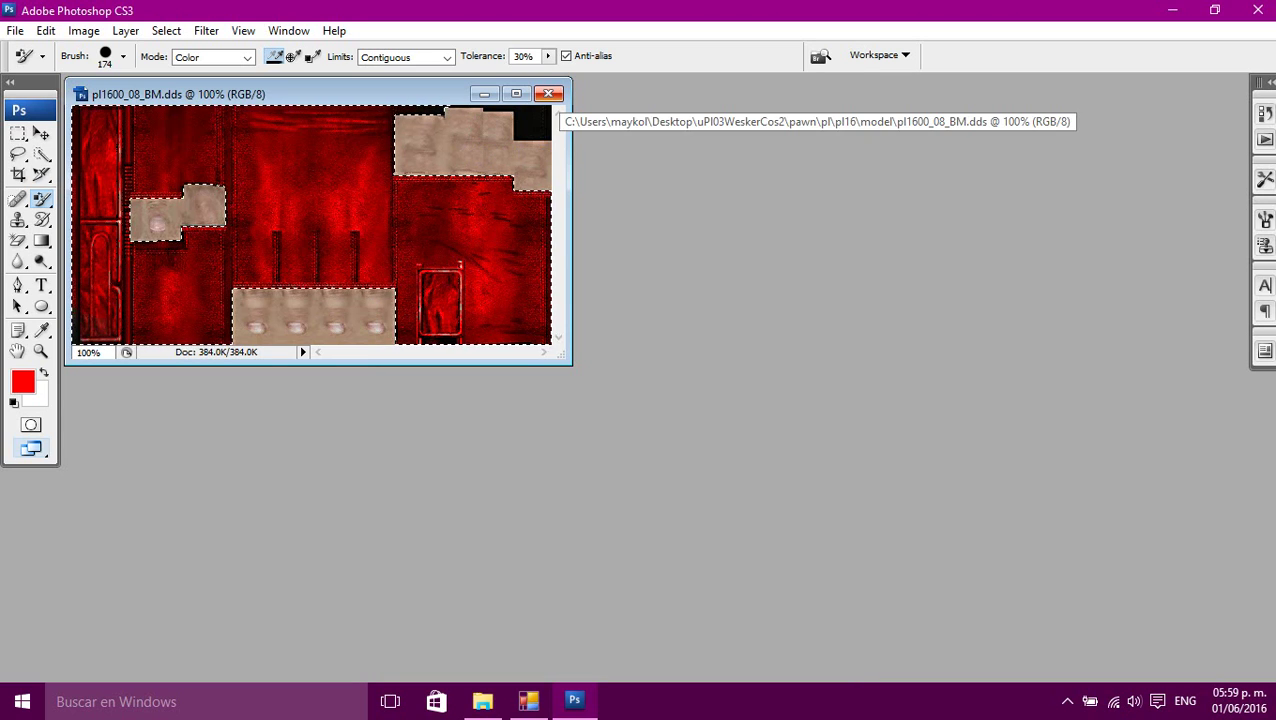
{"action": "left_click", "coordinate": [547, 93]}
- Minimise Photoshop, decline the audio capture help, and open the repack folder selection in RE5 Arc Tool
{"action": "left_click", "coordinate": [1173, 10]}
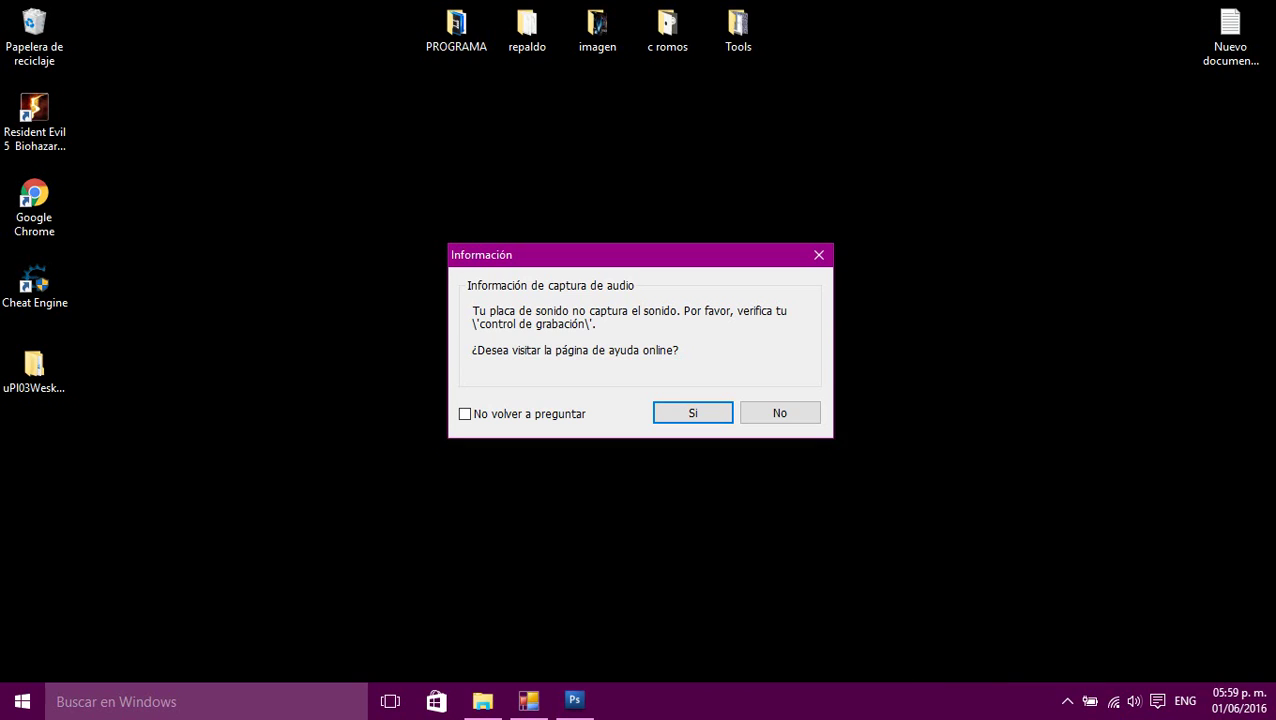
{"action": "left_click", "coordinate": [779, 412]}
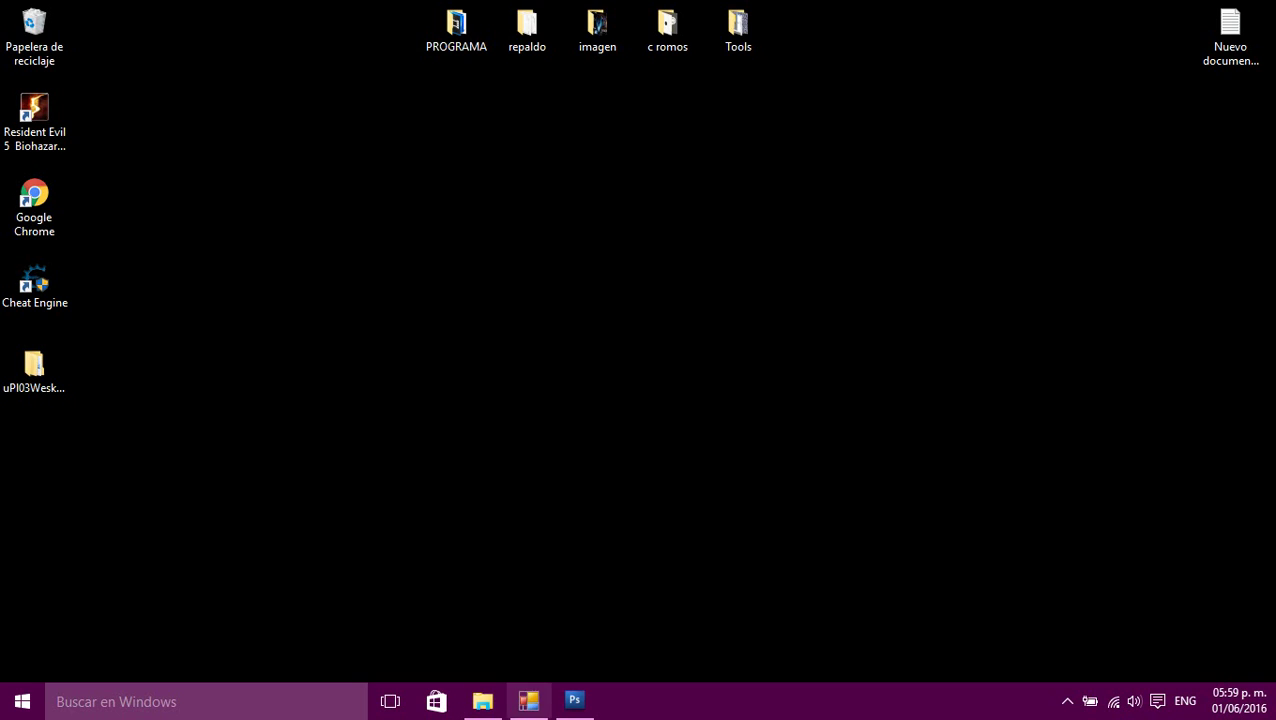
{"action": "left_click", "coordinate": [528, 700]}
{"action": "left_click", "coordinate": [750, 235]}
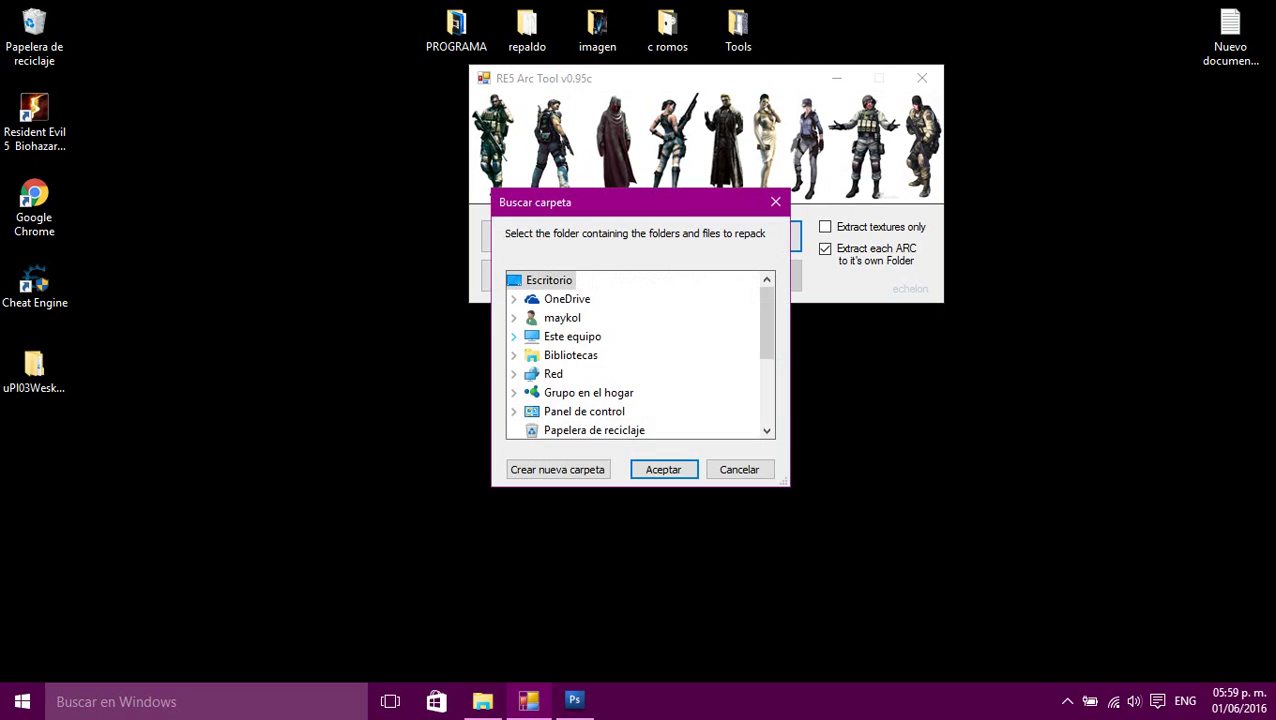
- Copy the uPl03WeskerCos2 desktop folder's name and choose that folder as the one to repack
{"action": "left_click", "coordinate": [34, 365]}
{"action": "left_click", "coordinate": [34, 392]}
{"action": "right_click", "coordinate": [41, 386]}
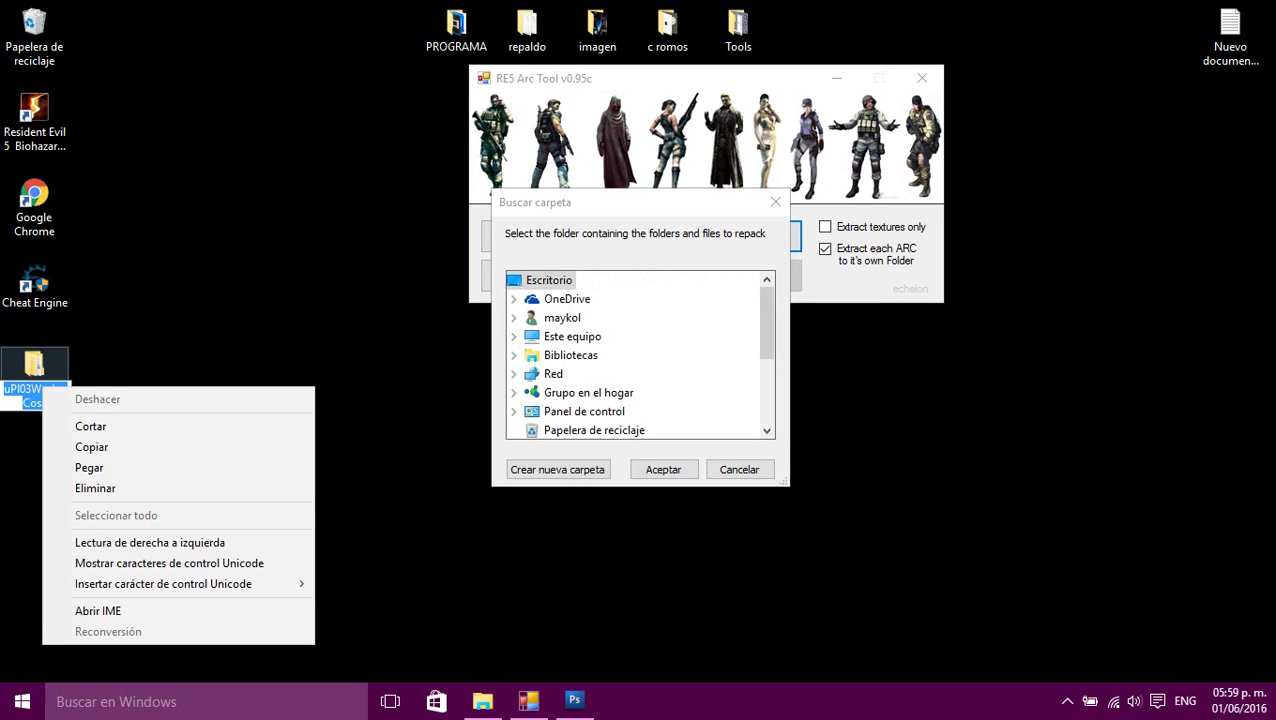
{"action": "left_click", "coordinate": [95, 447]}
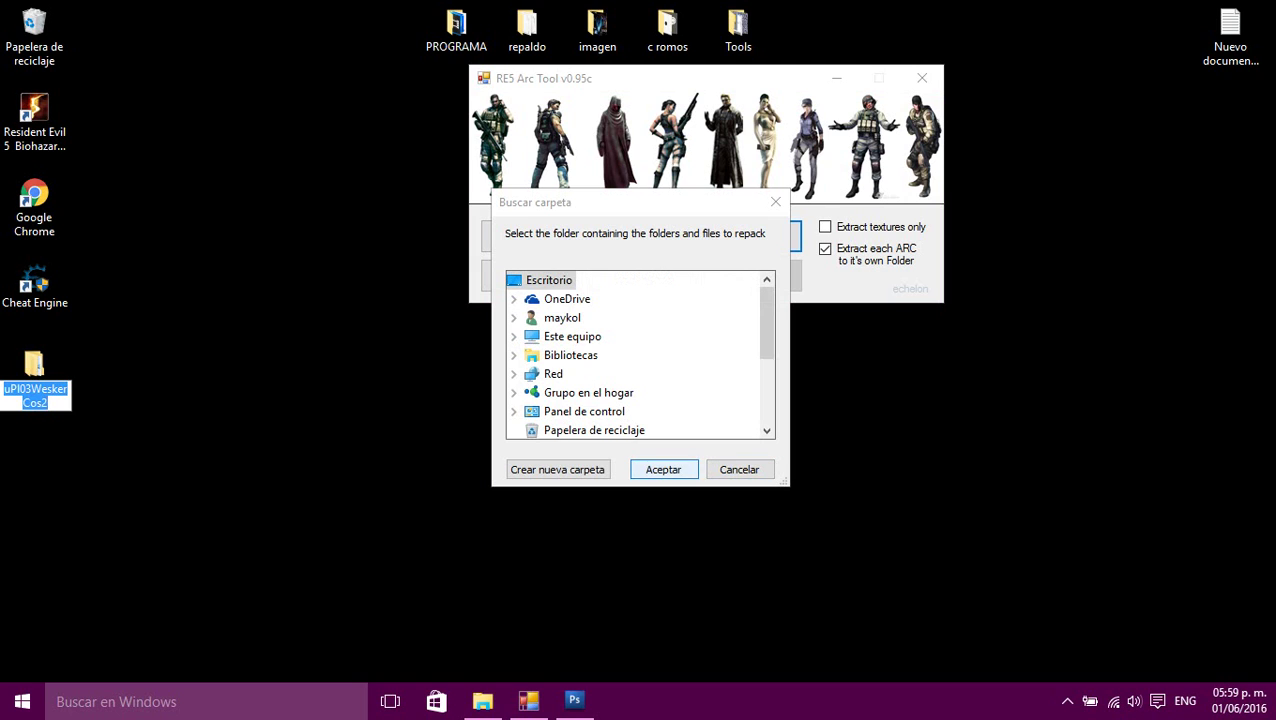
{"action": "scroll", "coordinate": [635, 355], "scroll_direction": "down", "scroll_amount": 3}
{"action": "left_click", "coordinate": [588, 412]}
{"action": "left_click", "coordinate": [663, 469]}
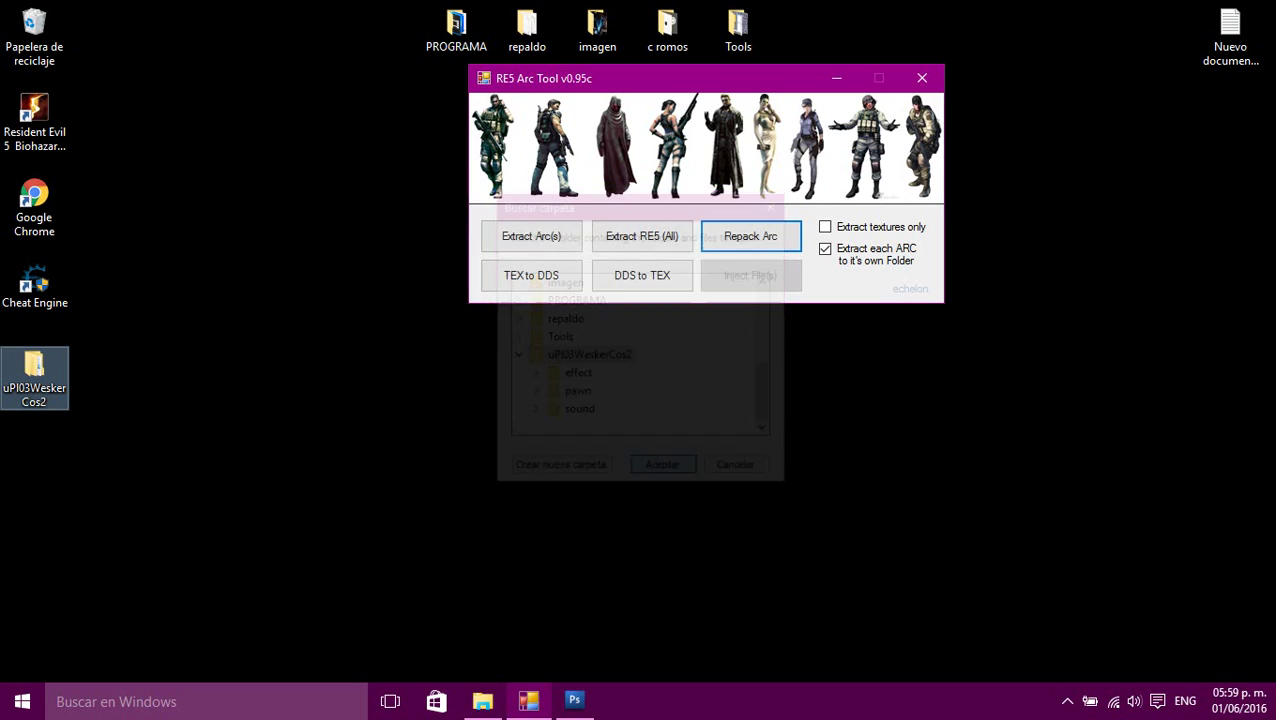
- Name the ARC file uPl03WeskerCos2 using the copied name and generate it inside the same folder
{"action": "right_click", "coordinate": [698, 569]}
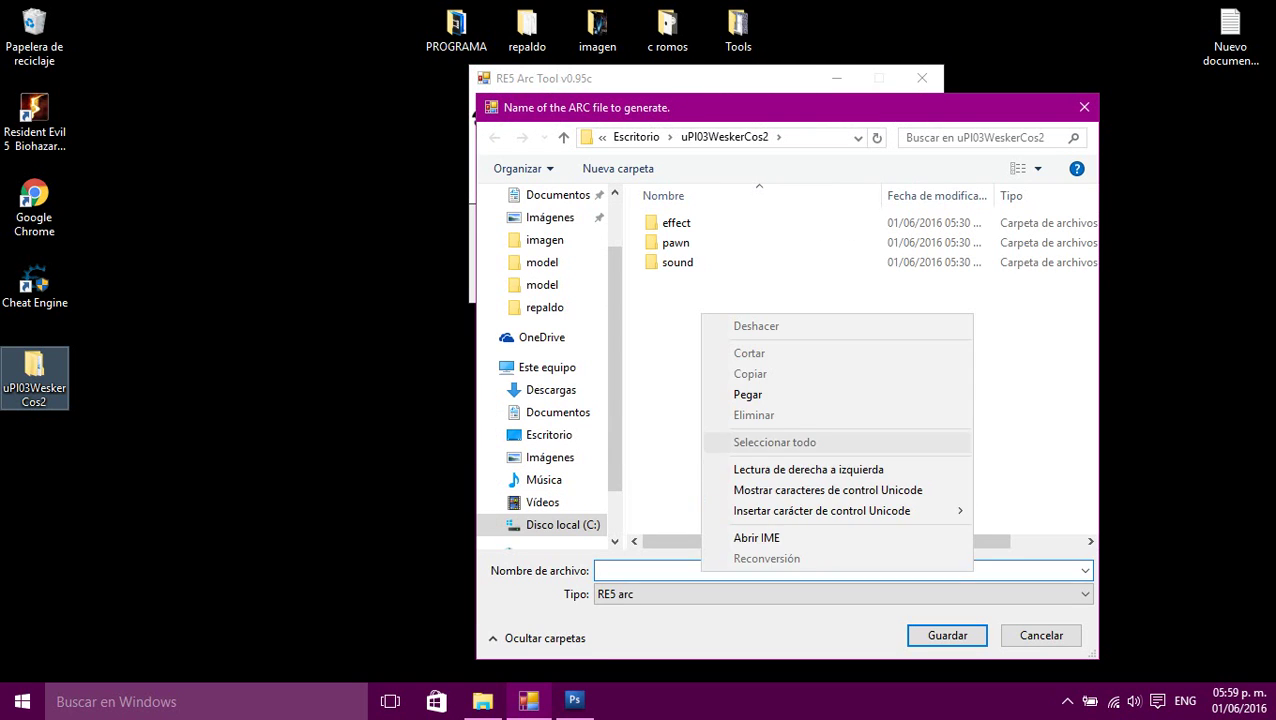
{"action": "left_click", "coordinate": [740, 393]}
{"action": "key", "text": "Return"}
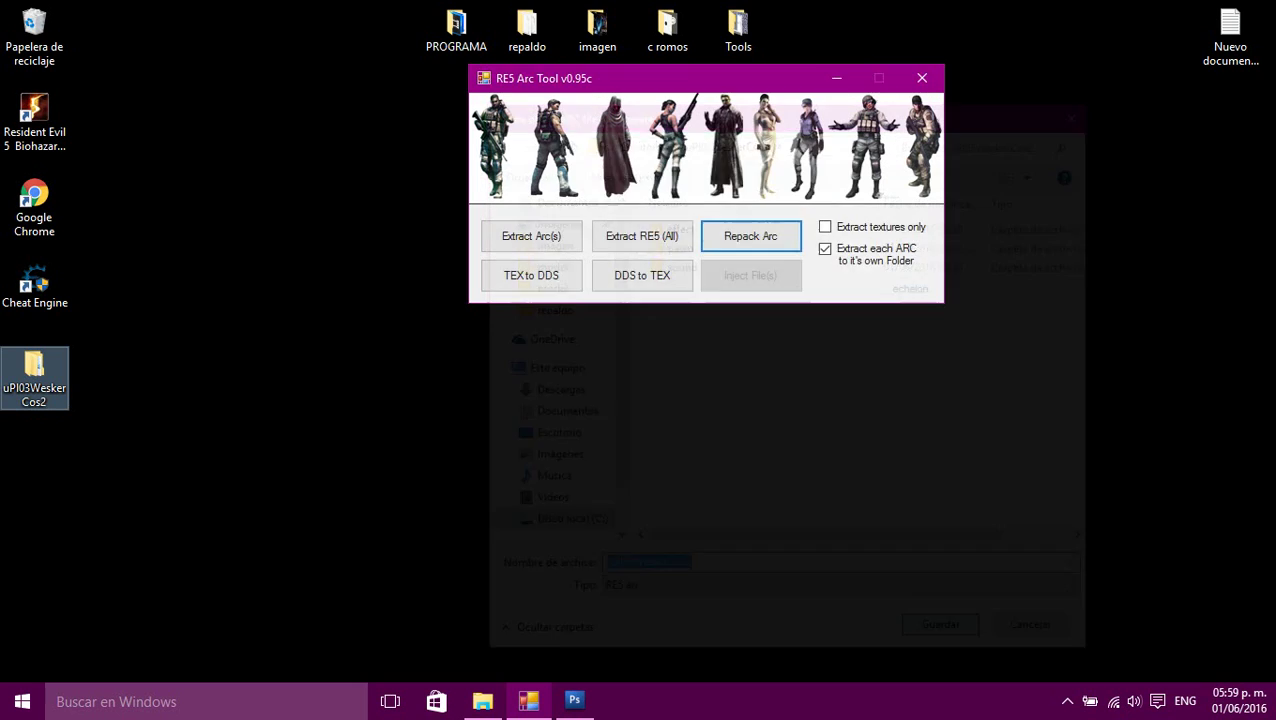
{"action": "key", "text": "Return"}
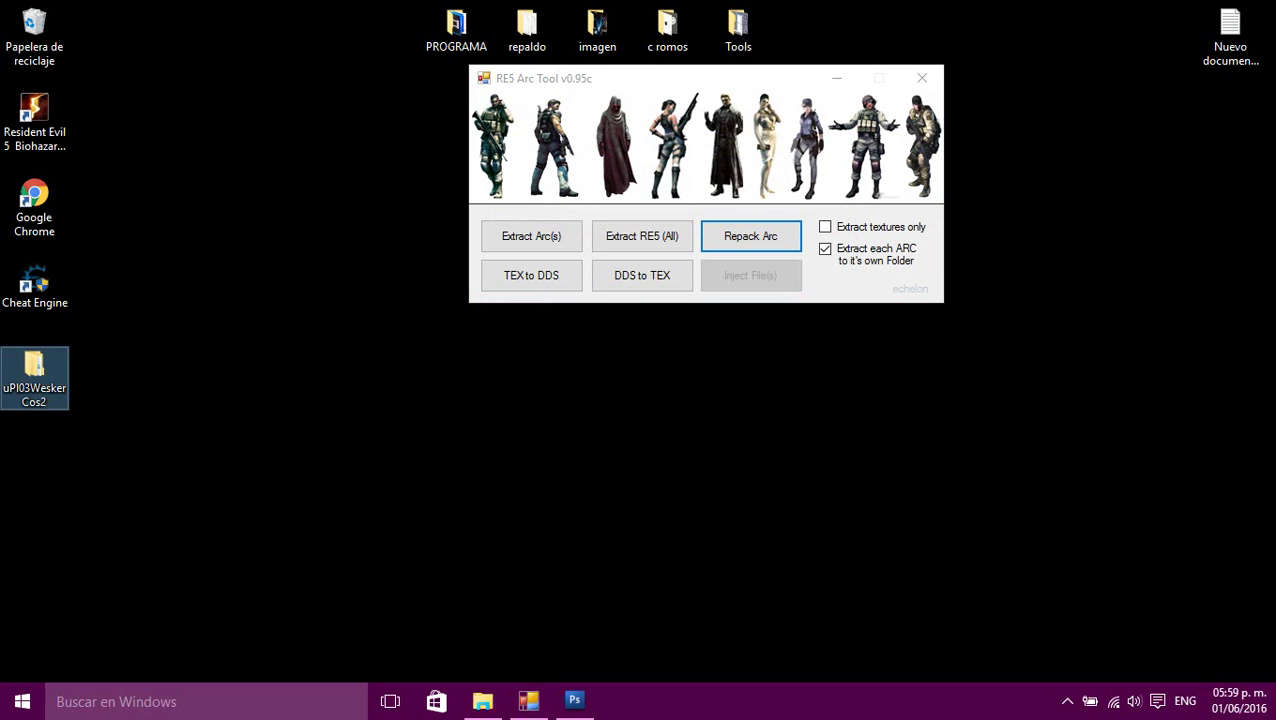
- Copy the repacked uPl03WeskerCos2.arc from the uPl03WeskerCos2 desktop folder and close that folder's window
{"action": "double_click", "coordinate": [35, 377]}
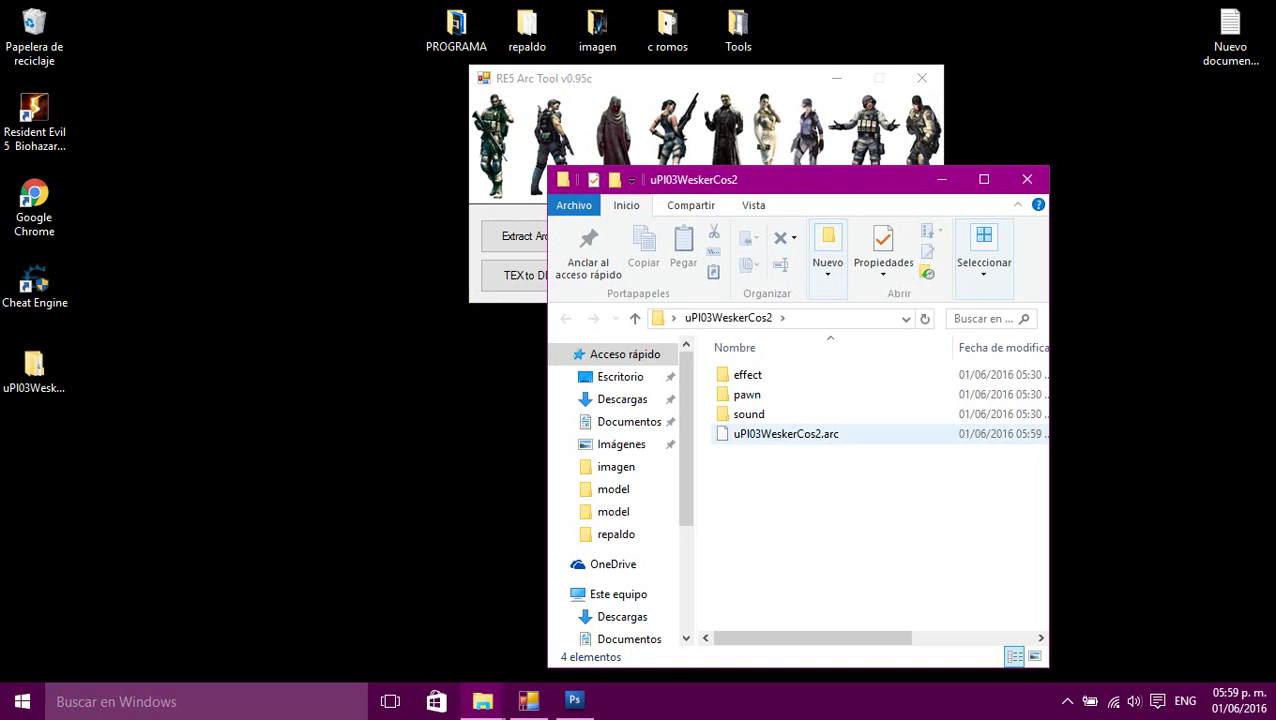
{"action": "left_click", "coordinate": [780, 434]}
{"action": "right_click", "coordinate": [779, 432]}
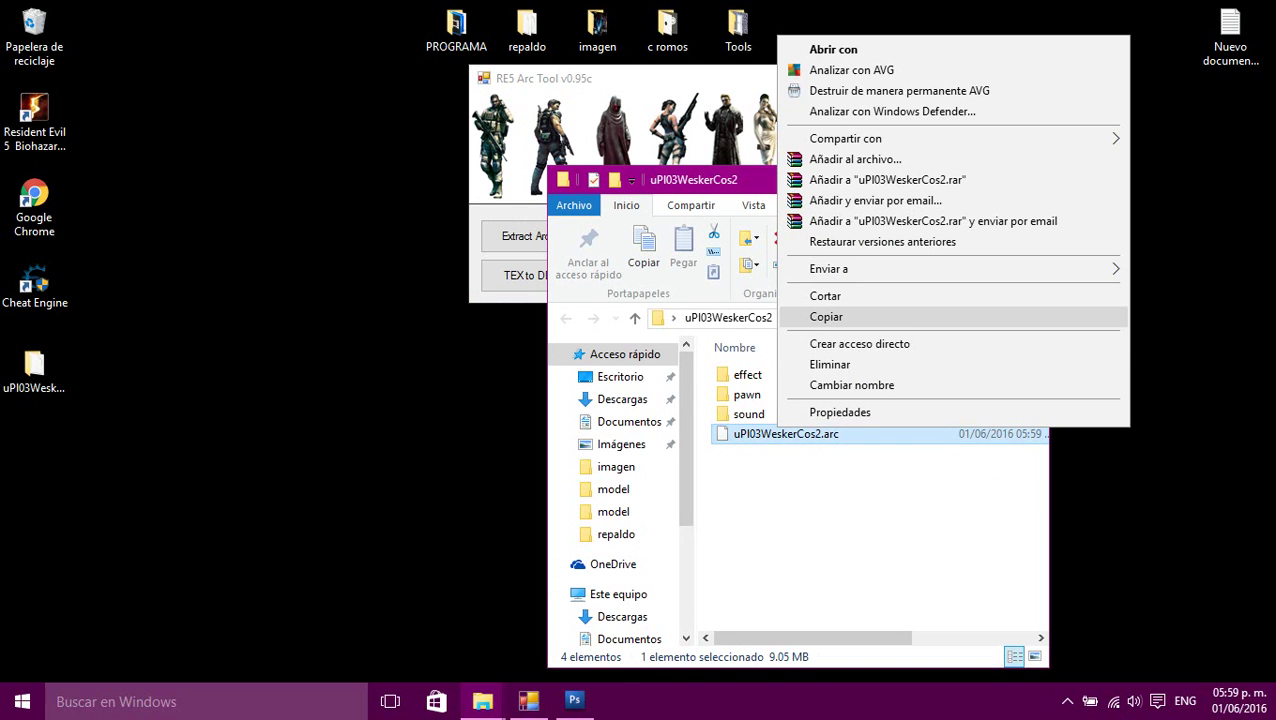
{"action": "left_click", "coordinate": [826, 316]}
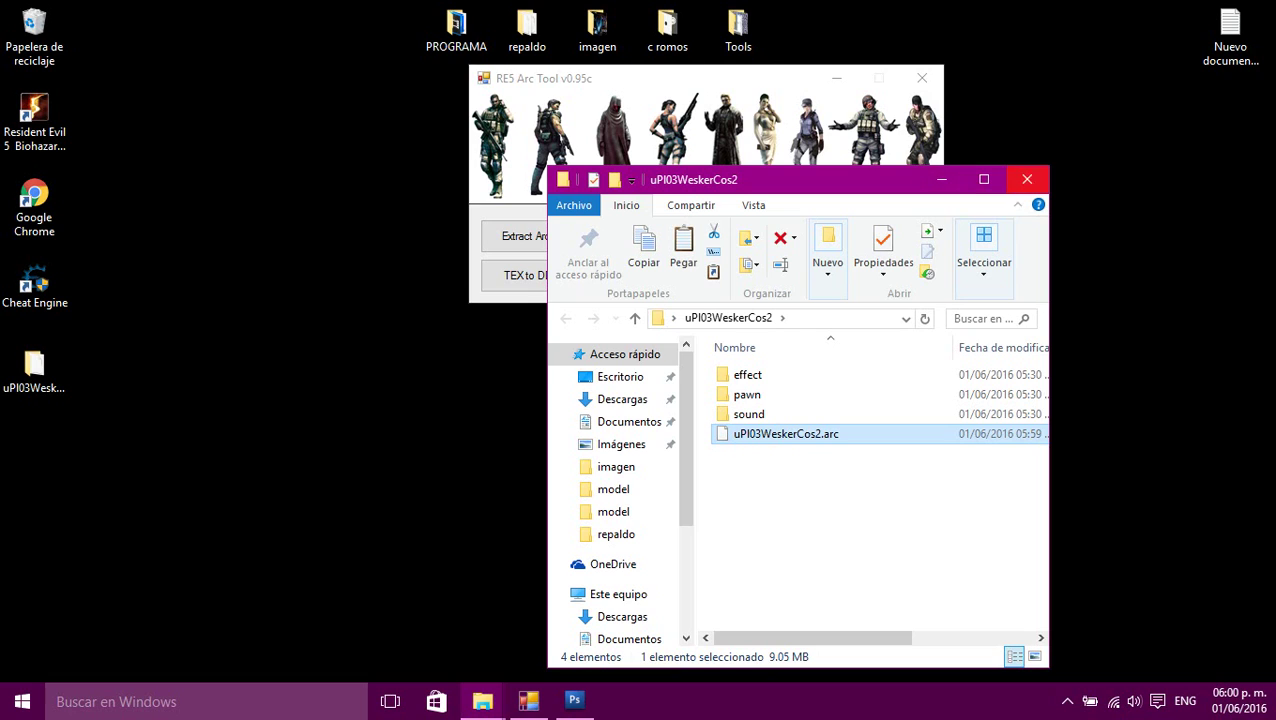
{"action": "right_click", "coordinate": [806, 432]}
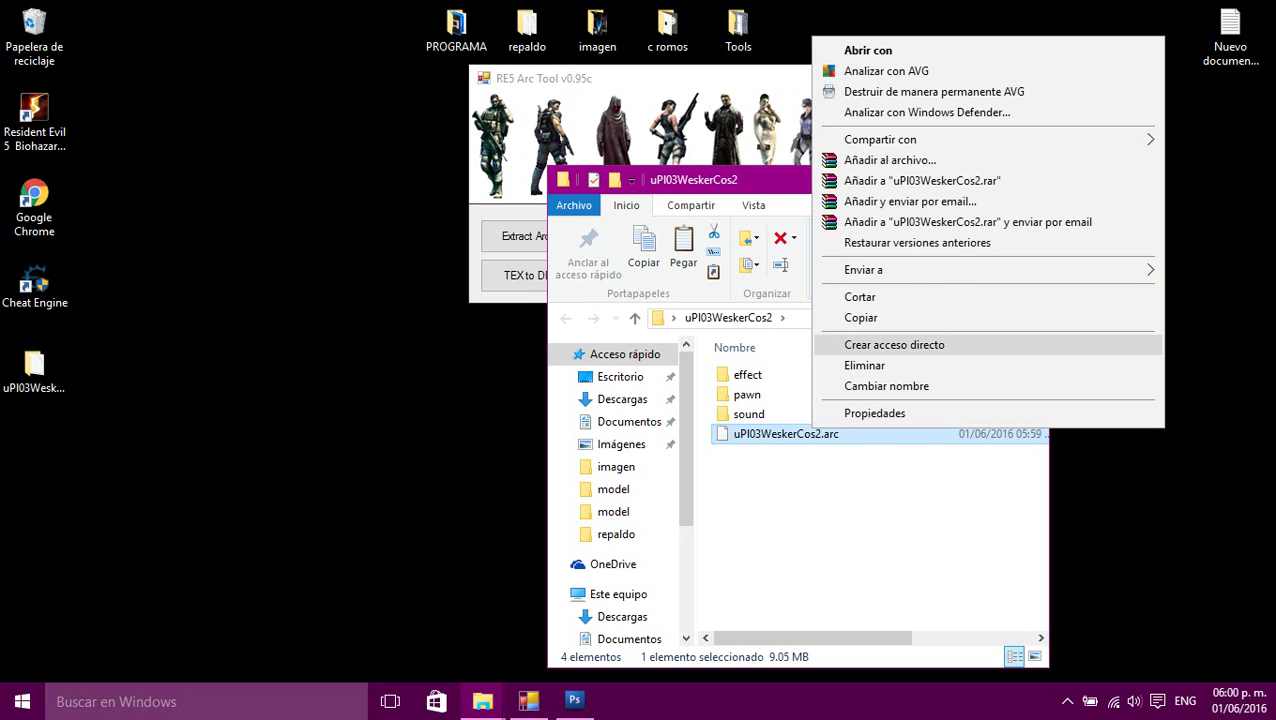
{"action": "left_click", "coordinate": [826, 318]}
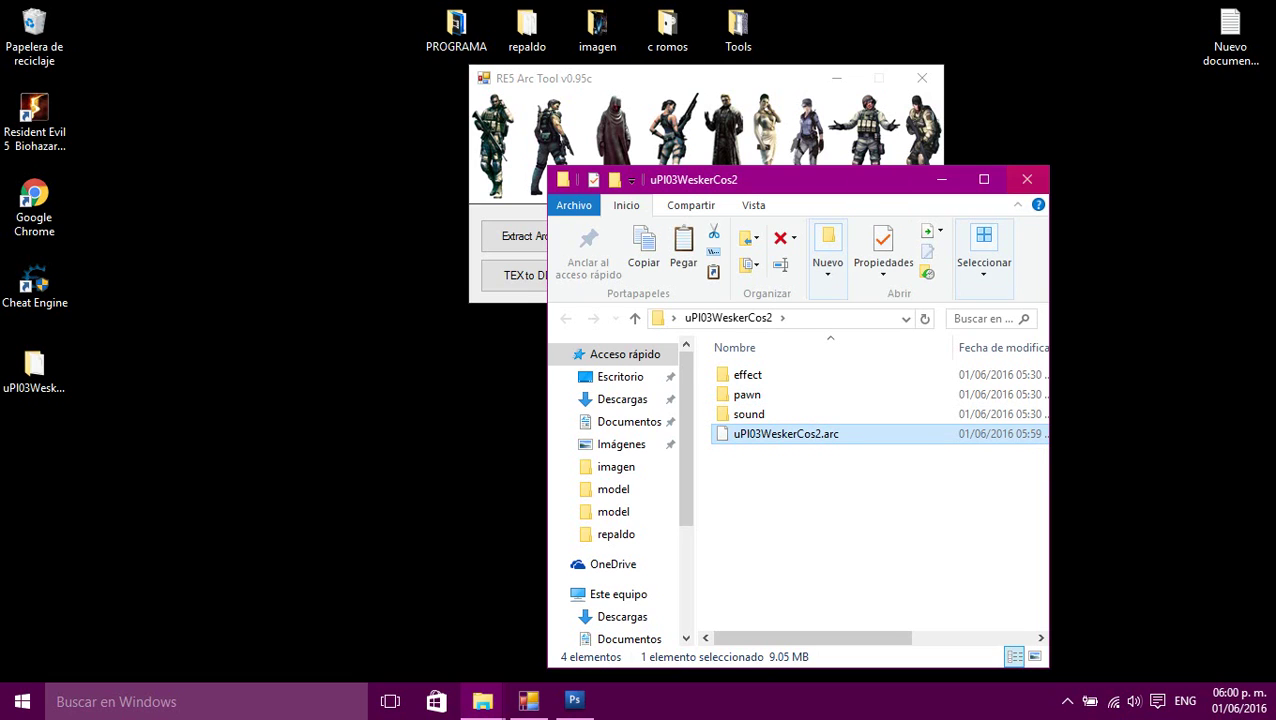
{"action": "left_click", "coordinate": [1027, 179]}
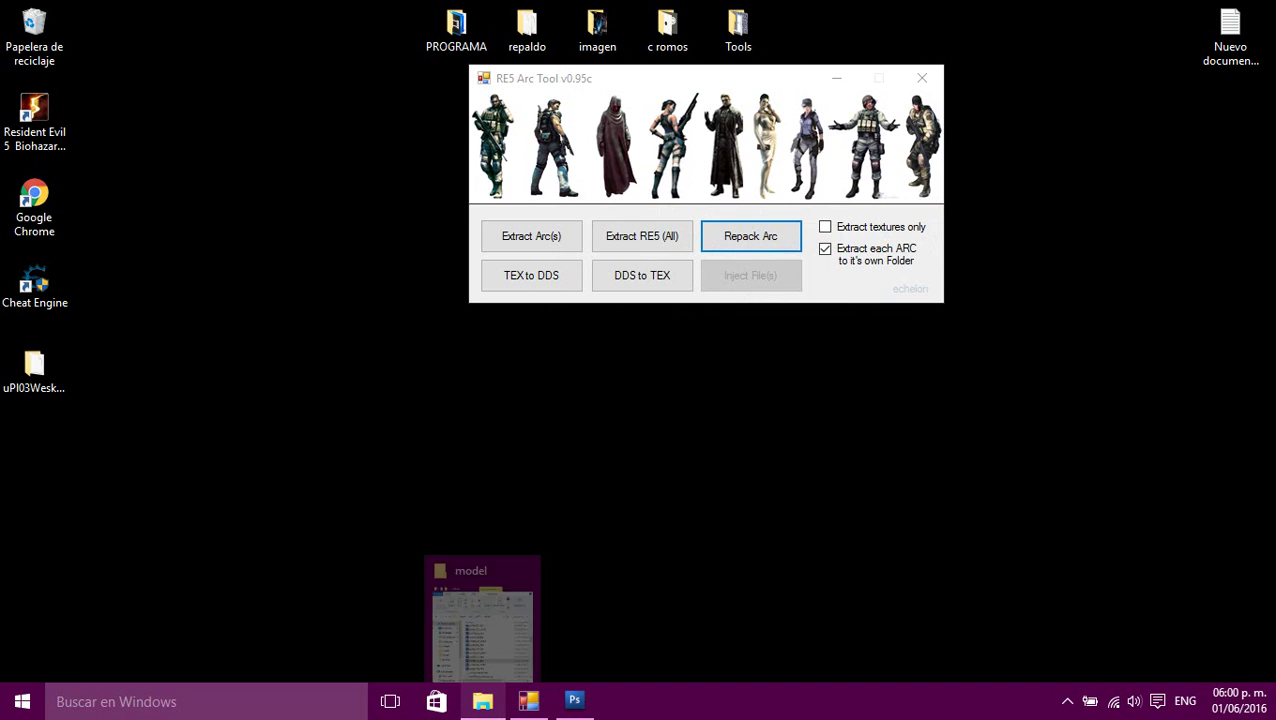
- Switch to the model folder window and browse to Archivos de programa (x86) on Disco local (C:)
{"action": "left_click", "coordinate": [481, 615]}
{"action": "scroll", "coordinate": [540, 500], "scroll_direction": "down", "scroll_amount": 3}
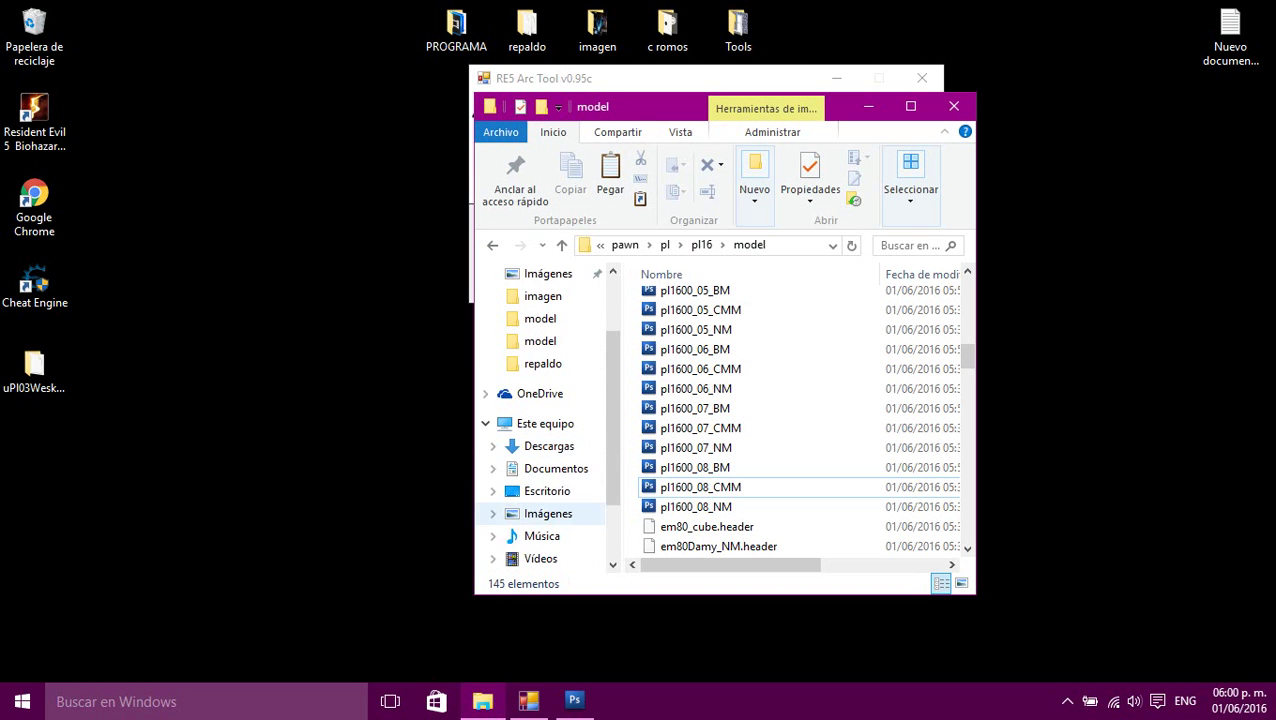
{"action": "left_click", "coordinate": [556, 528]}
{"action": "left_click", "coordinate": [552, 521]}
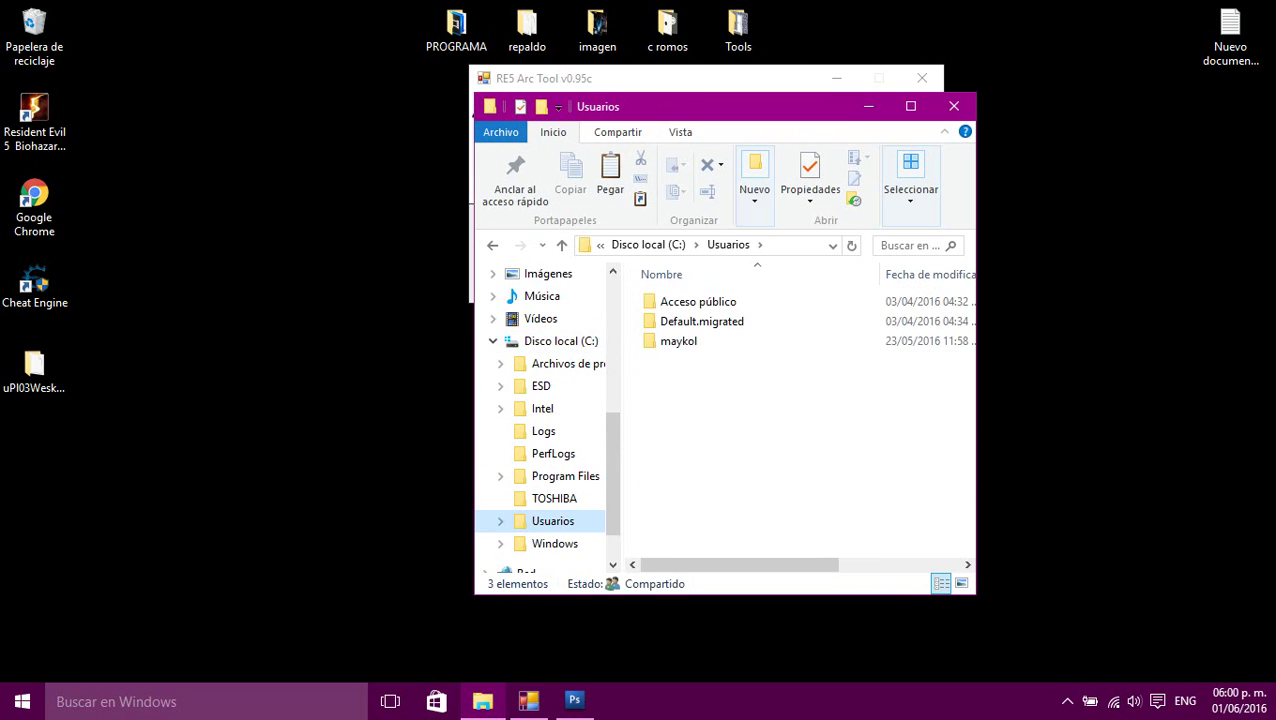
{"action": "scroll", "coordinate": [552, 500], "scroll_direction": "down", "scroll_amount": 1}
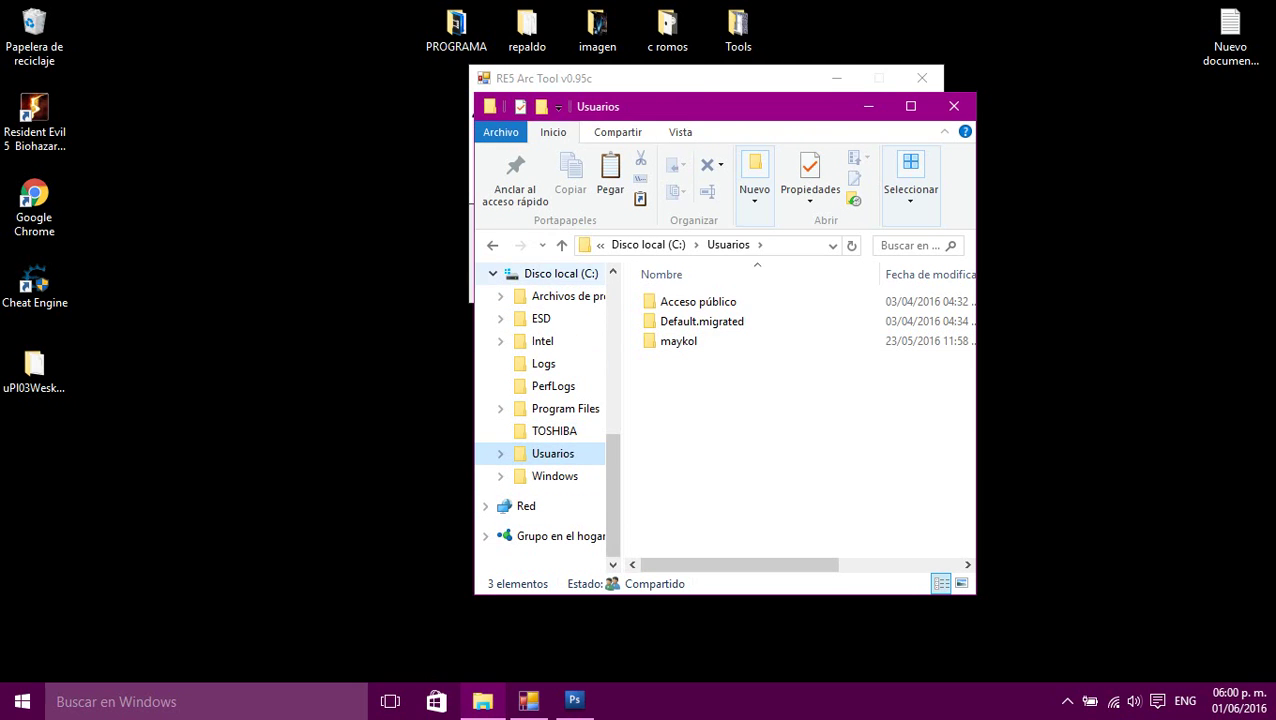
{"action": "double_click", "coordinate": [560, 273]}
{"action": "double_click", "coordinate": [710, 301]}
{"action": "double_click", "coordinate": [700, 316]}
- Find the Steam folder within Archivos de programa (x86) and open it
{"action": "scroll", "coordinate": [720, 470], "scroll_direction": "down", "scroll_amount": 10}
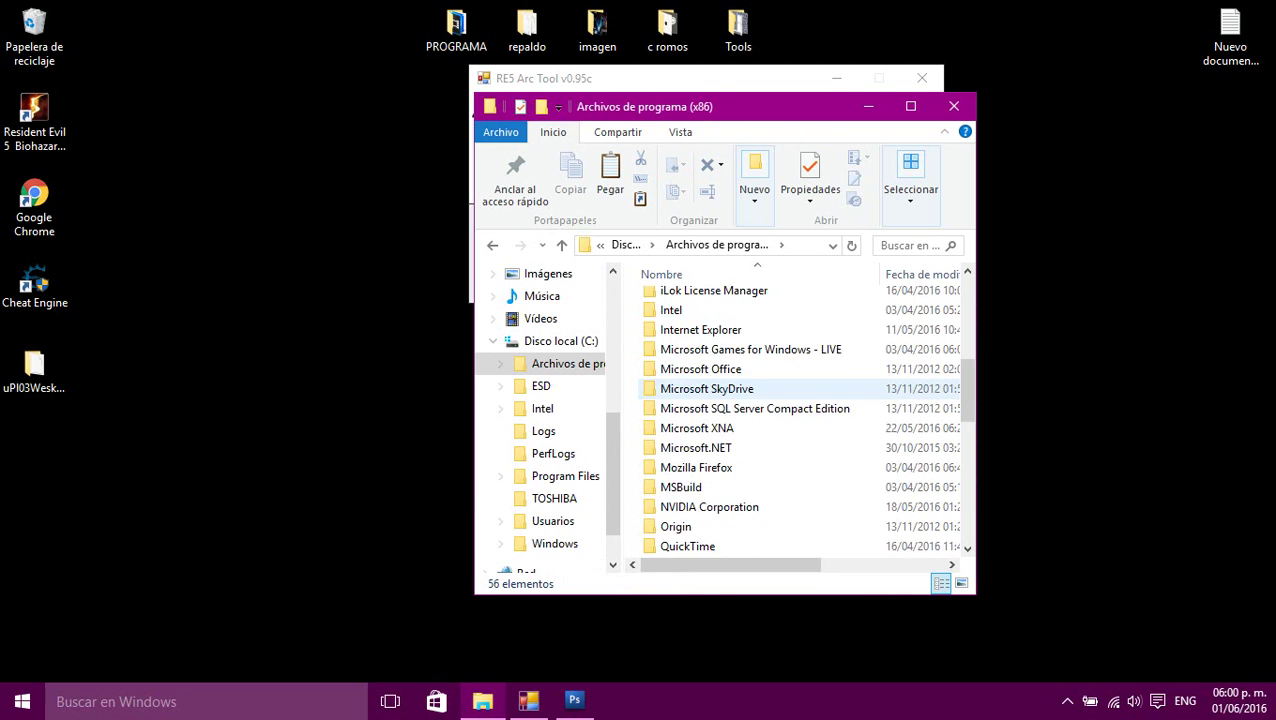
{"action": "scroll", "coordinate": [720, 460], "scroll_direction": "up", "scroll_amount": 3}
{"action": "scroll", "coordinate": [700, 440], "scroll_direction": "down", "scroll_amount": 3}
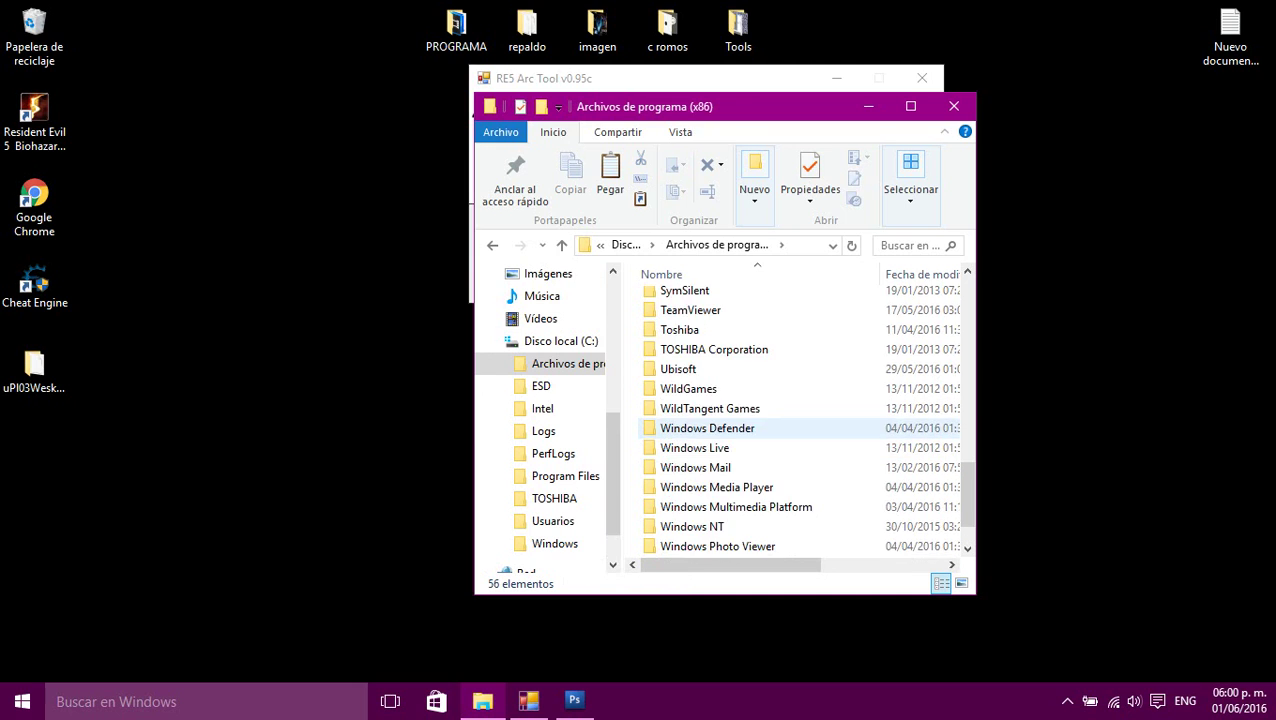
{"action": "scroll", "coordinate": [700, 433], "scroll_direction": "up", "scroll_amount": 4}
{"action": "left_click", "coordinate": [690, 473]}
{"action": "double_click", "coordinate": [680, 473]}
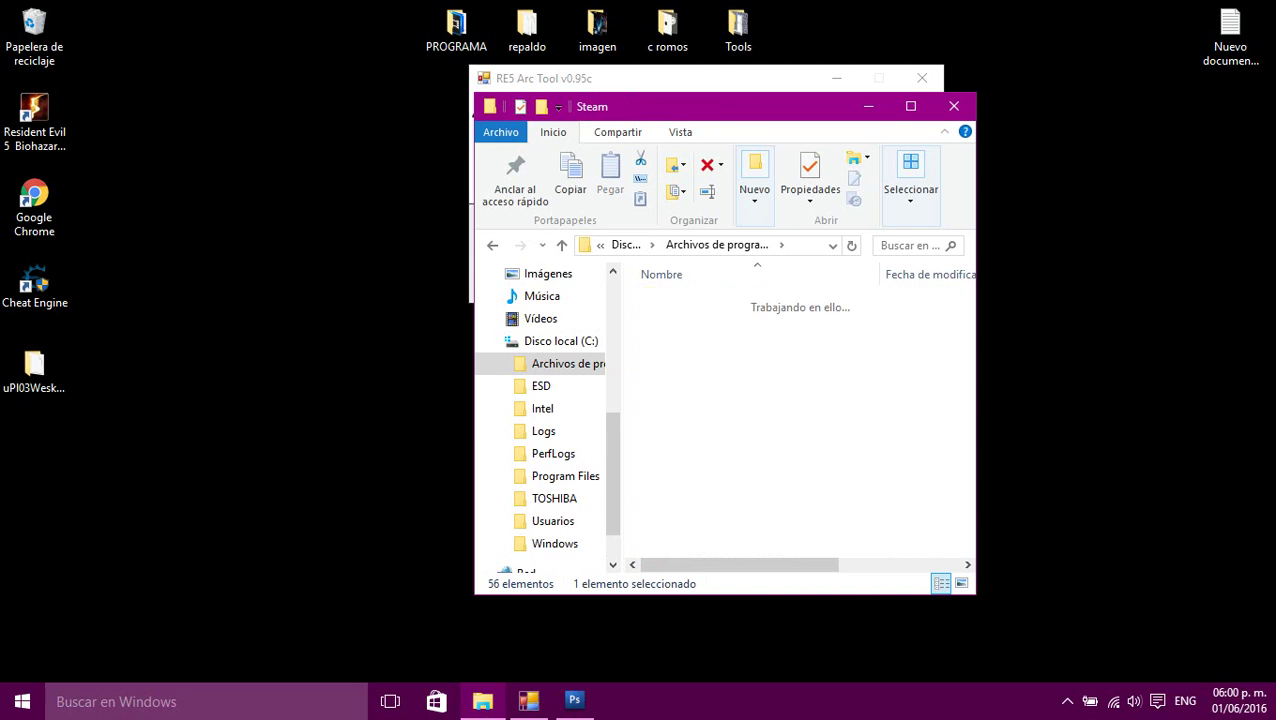
- Open the common folder inside Steam's steamapps folder
{"action": "scroll", "coordinate": [690, 400], "scroll_direction": "down", "scroll_amount": 4}
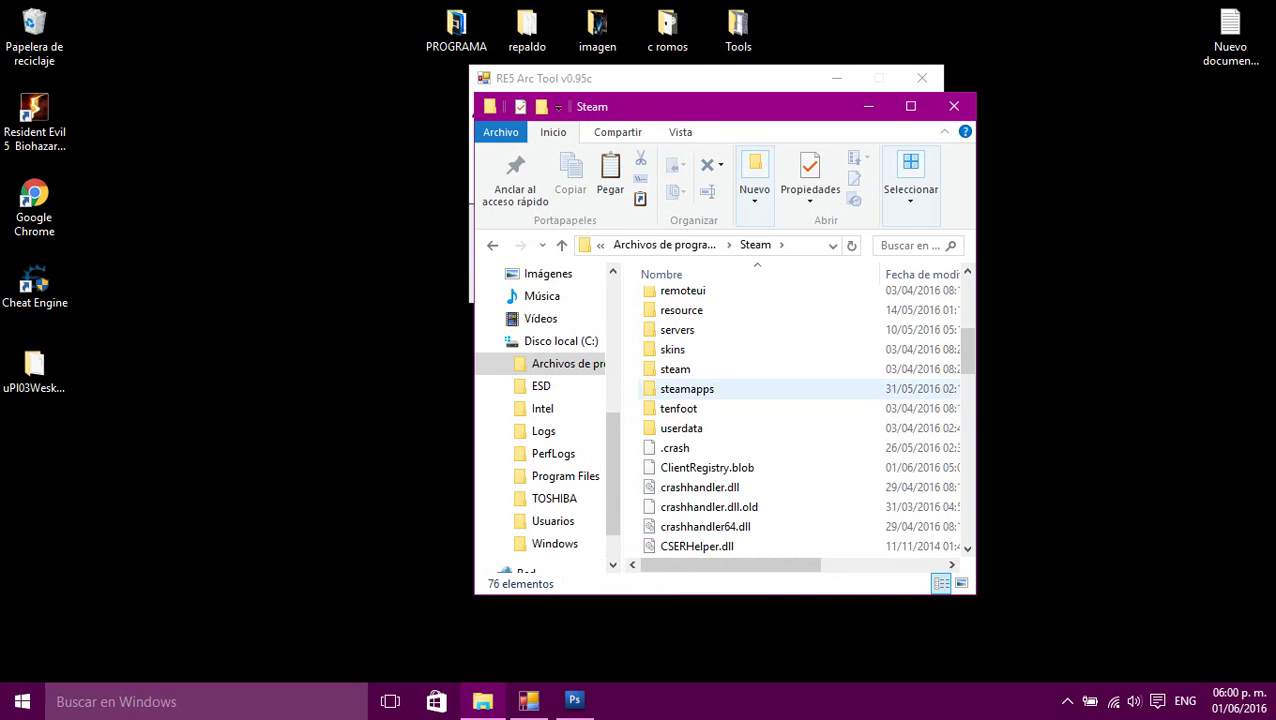
{"action": "double_click", "coordinate": [675, 369]}
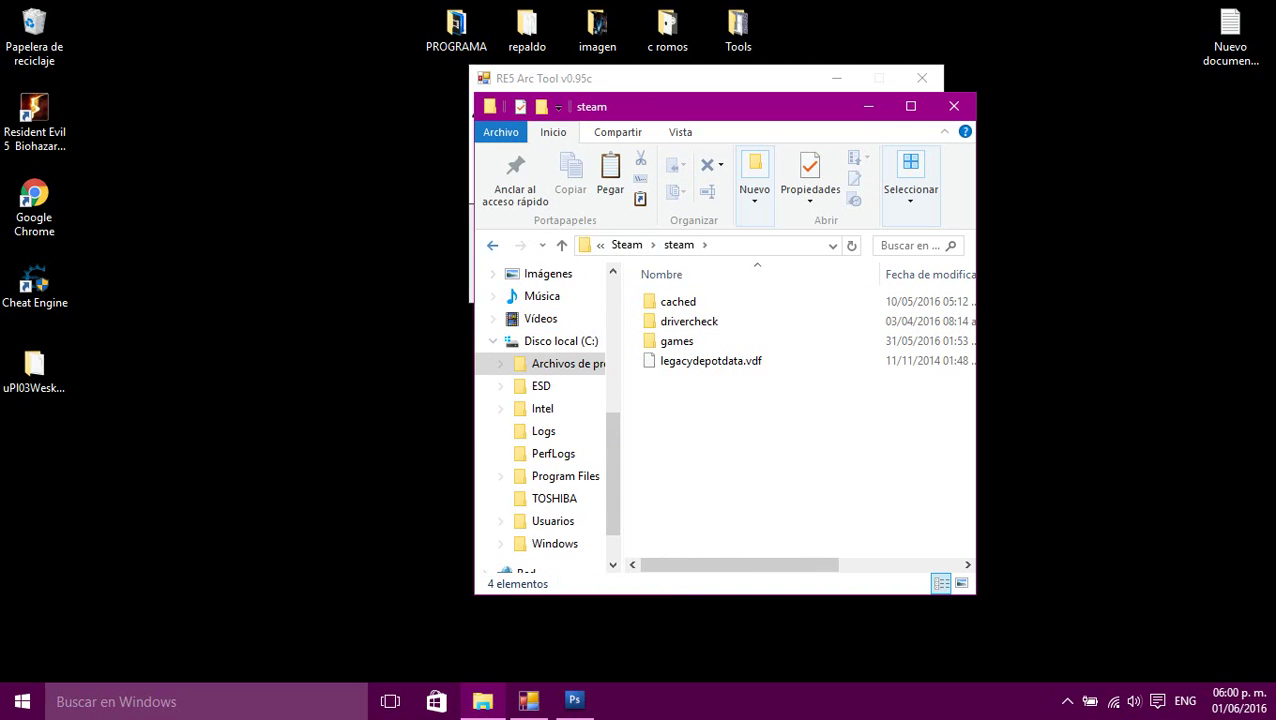
{"action": "left_click", "coordinate": [492, 245]}
{"action": "scroll", "coordinate": [690, 524], "scroll_direction": "down", "scroll_amount": 1}
{"action": "left_click", "coordinate": [687, 507]}
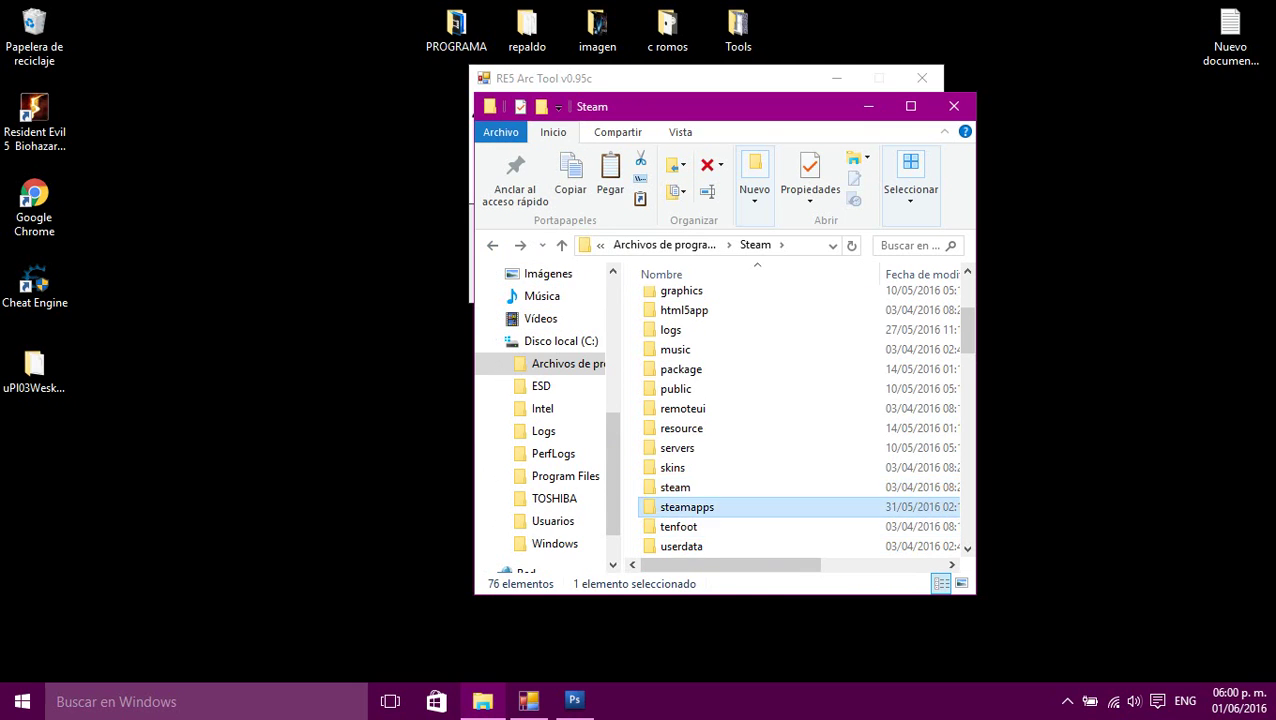
{"action": "left_click", "coordinate": [687, 507]}
{"action": "double_click", "coordinate": [757, 507]}
{"action": "key", "text": "Up"}
{"action": "key", "text": "Up"}
{"action": "key", "text": "Up"}
{"action": "key", "text": "Up"}
{"action": "key", "text": "Return"}
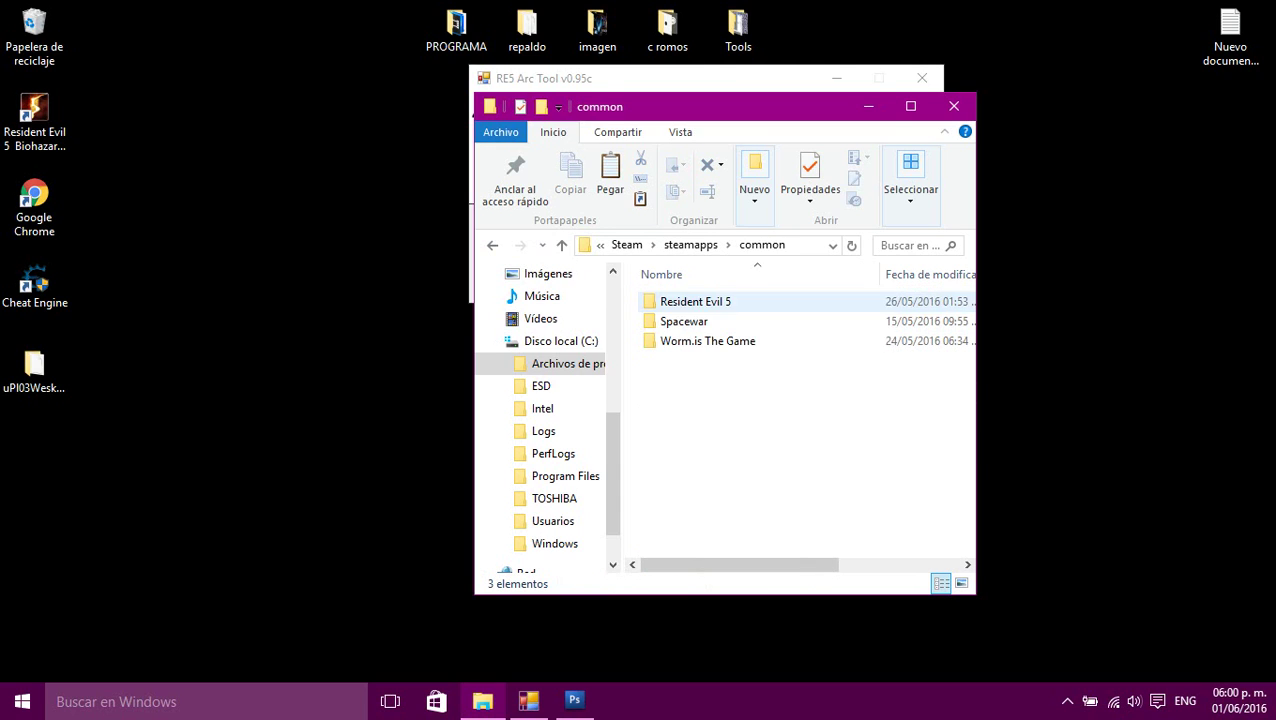
- Open the game's archive location through Resident Evil 5, nativePC_MT, Image and Archive
{"action": "double_click", "coordinate": [695, 301]}
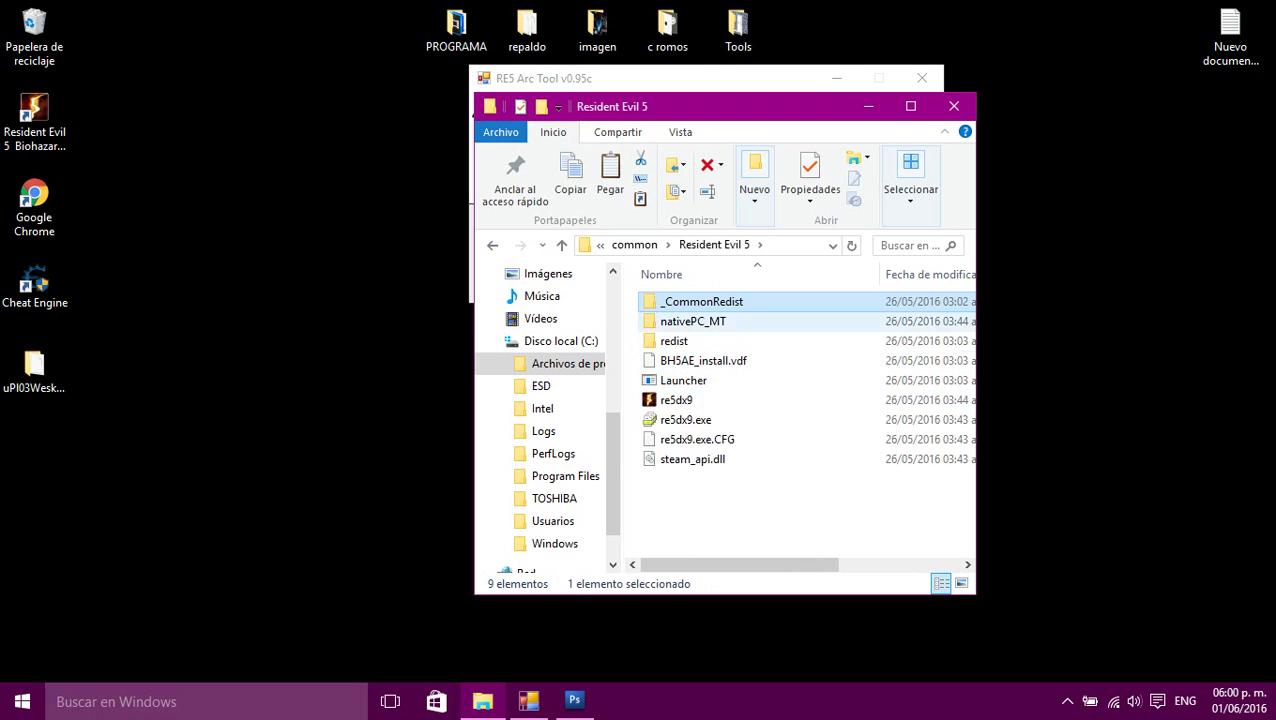
{"action": "left_click", "coordinate": [693, 321]}
{"action": "double_click", "coordinate": [693, 321]}
{"action": "left_click", "coordinate": [675, 321]}
{"action": "left_click", "coordinate": [676, 380]}
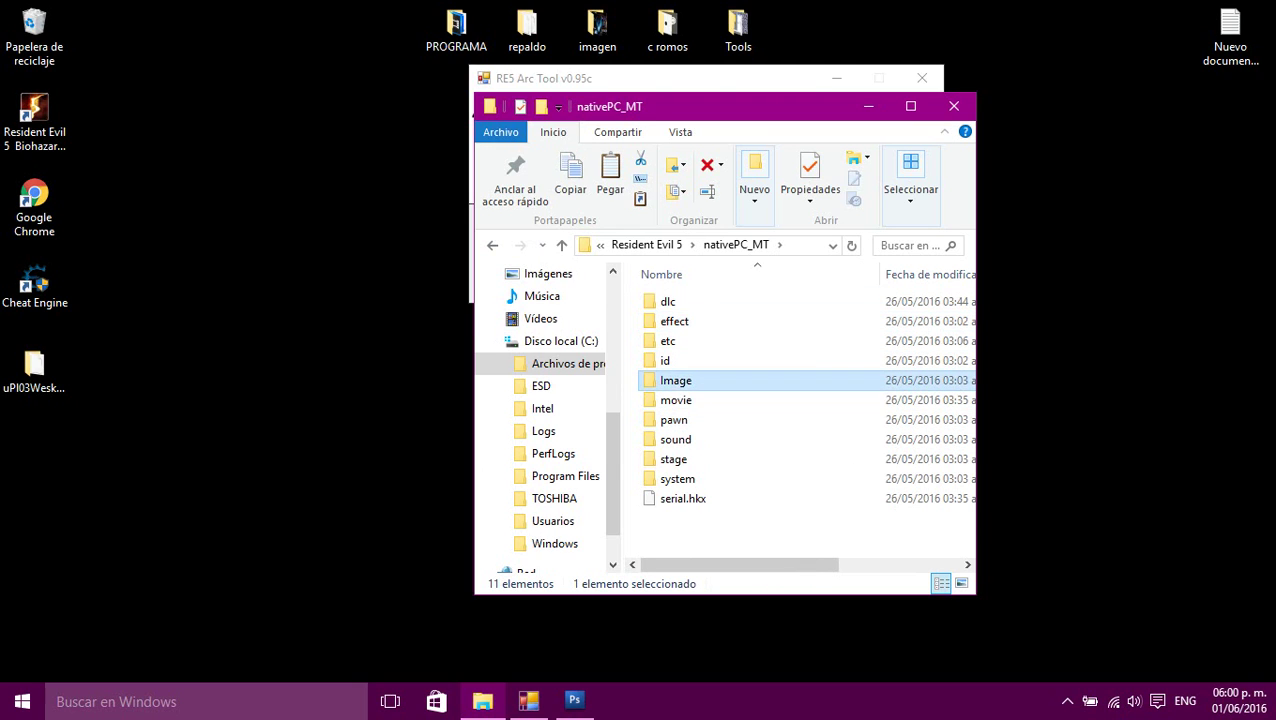
{"action": "key", "text": "Return"}
{"action": "key", "text": "a"}
{"action": "key", "text": "Return"}
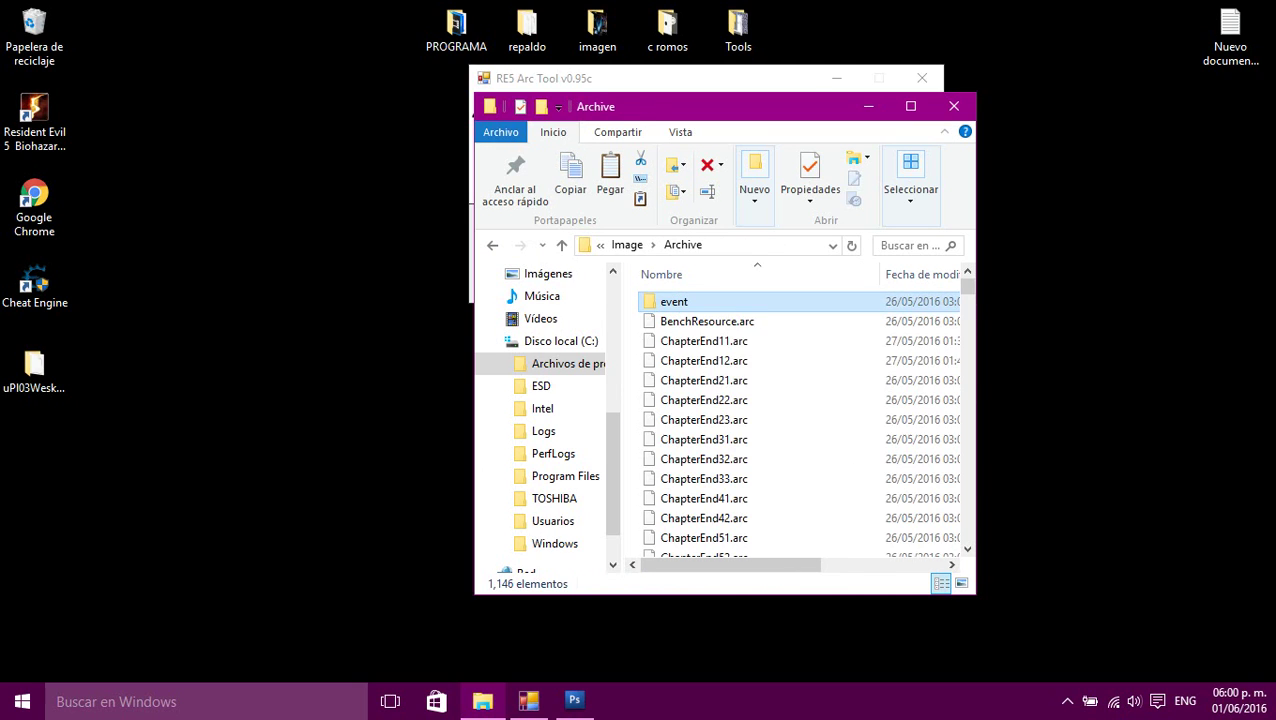
- Paste uPl03WeskerCos2.arc into the Archive folder, replacing the existing file, and close the folder window
{"action": "right_click", "coordinate": [635, 363]}
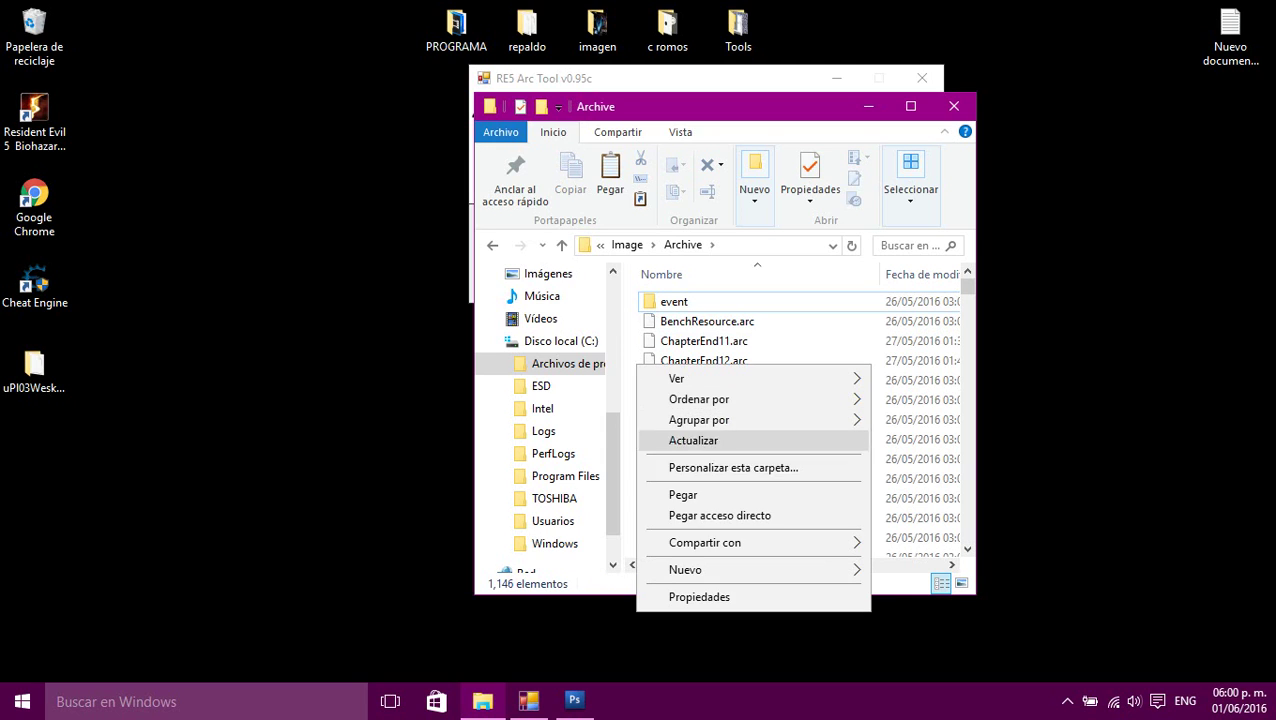
{"action": "left_click", "coordinate": [684, 495]}
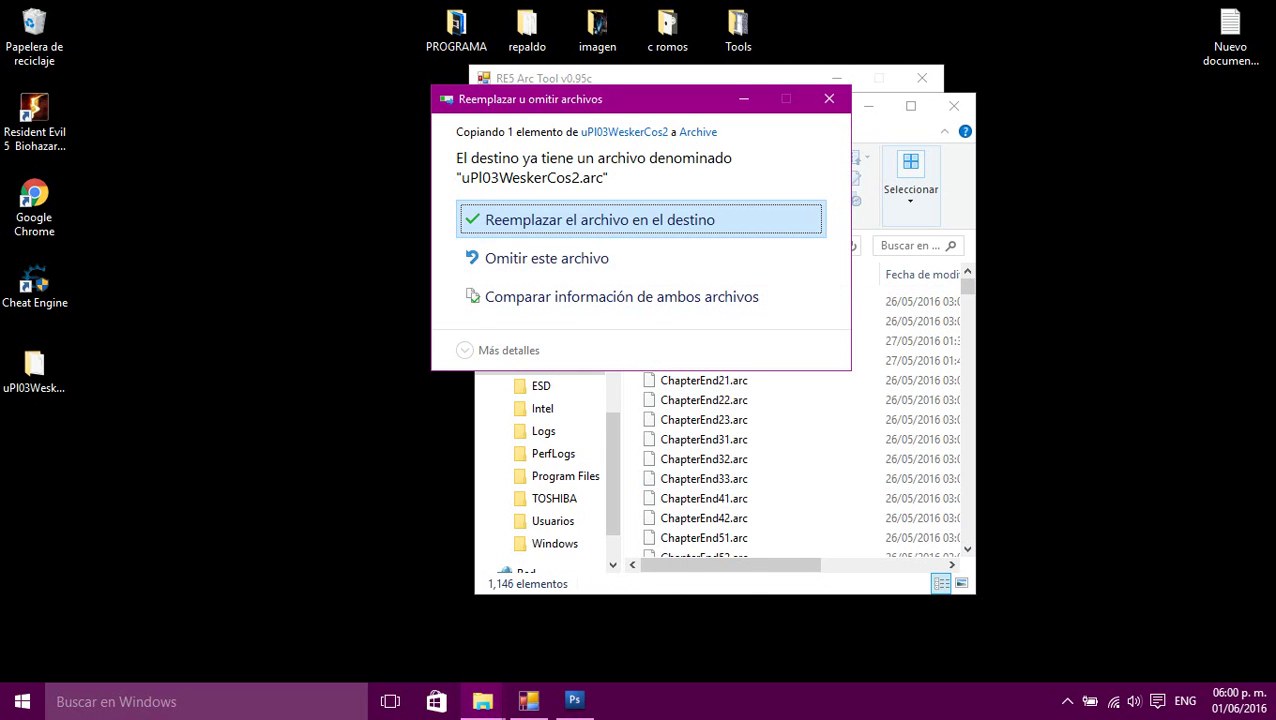
{"action": "left_click", "coordinate": [650, 220]}
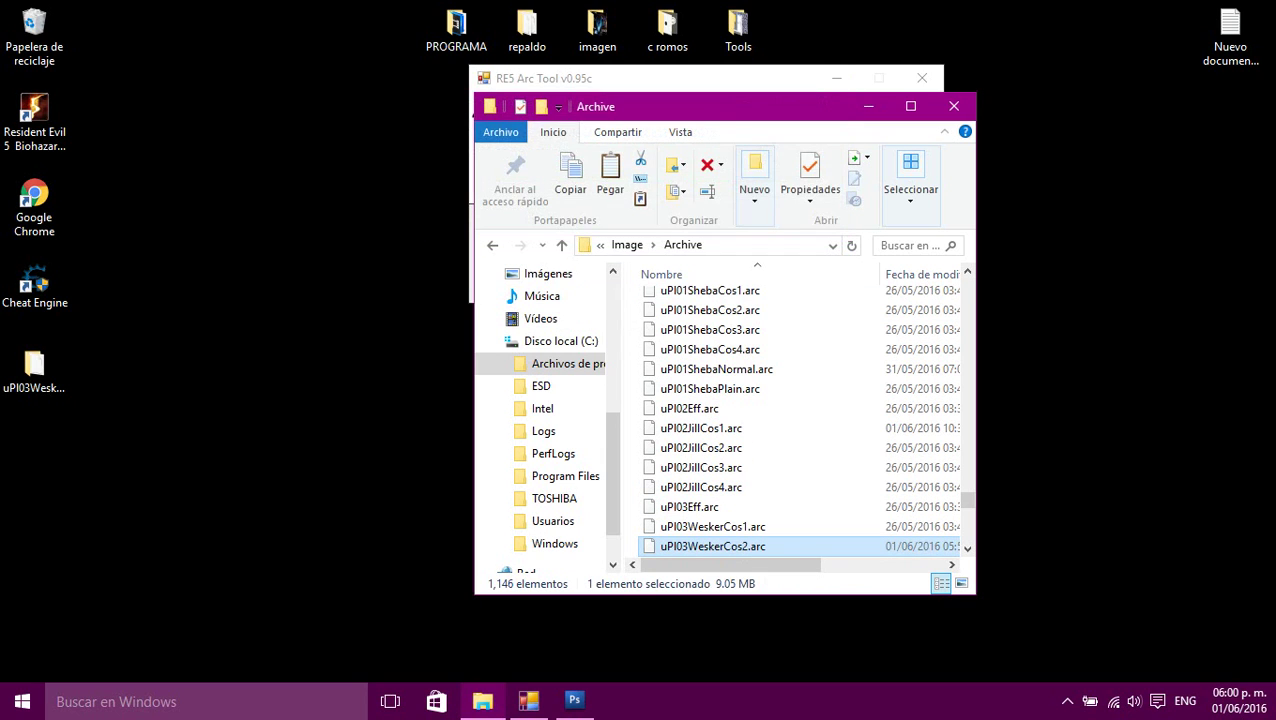
{"action": "left_click", "coordinate": [954, 106]}
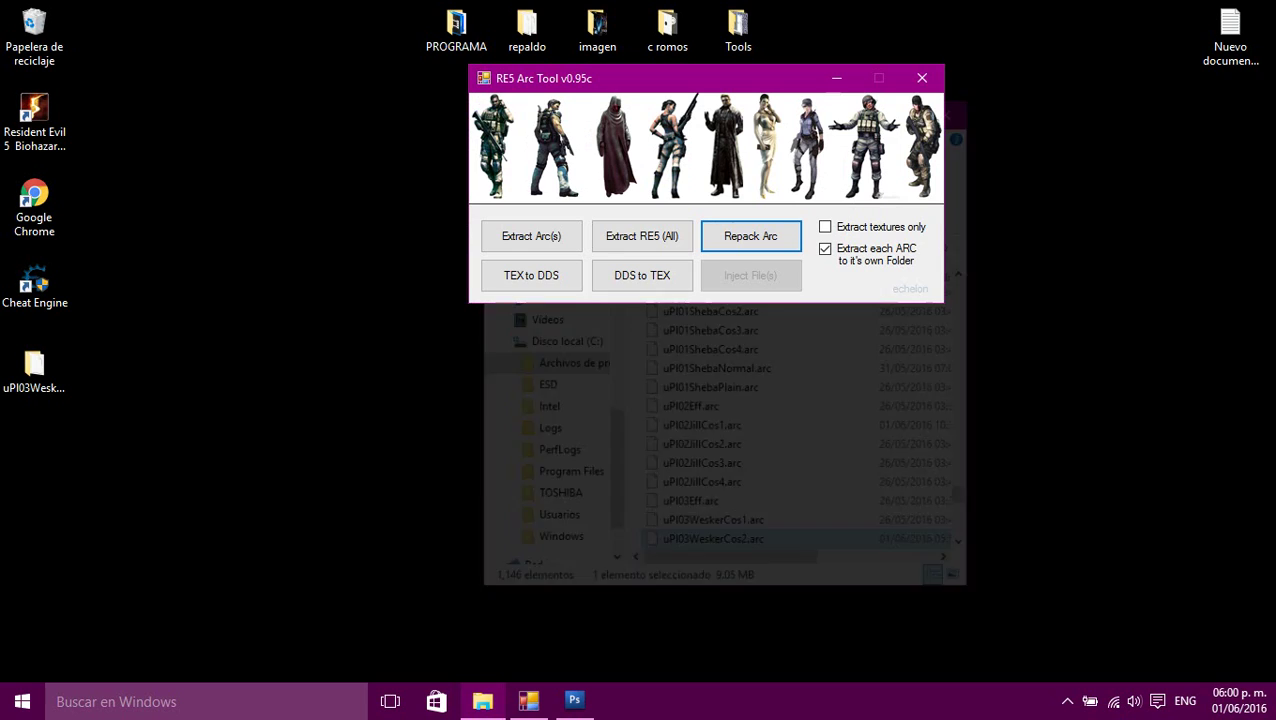
- Close RE5 Arc Tool and Photoshop
{"action": "left_click", "coordinate": [922, 77]}
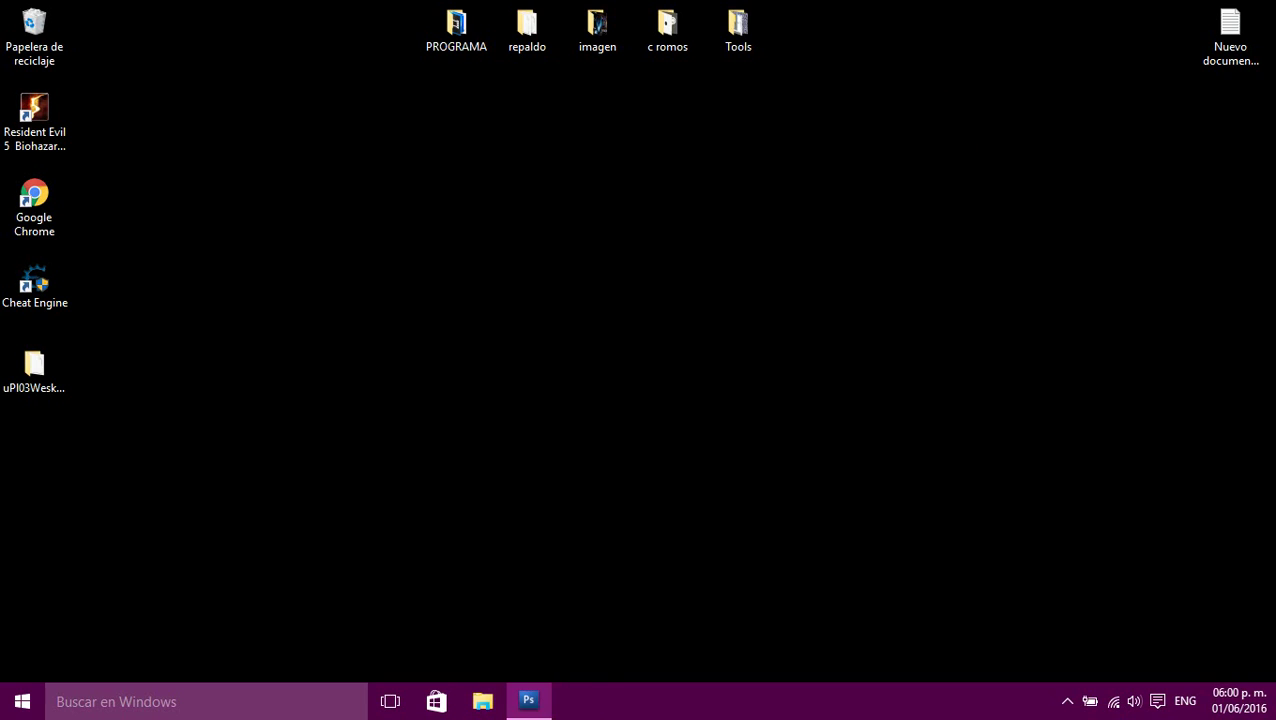
{"action": "left_click", "coordinate": [528, 700]}
{"action": "left_click", "coordinate": [1264, 6]}
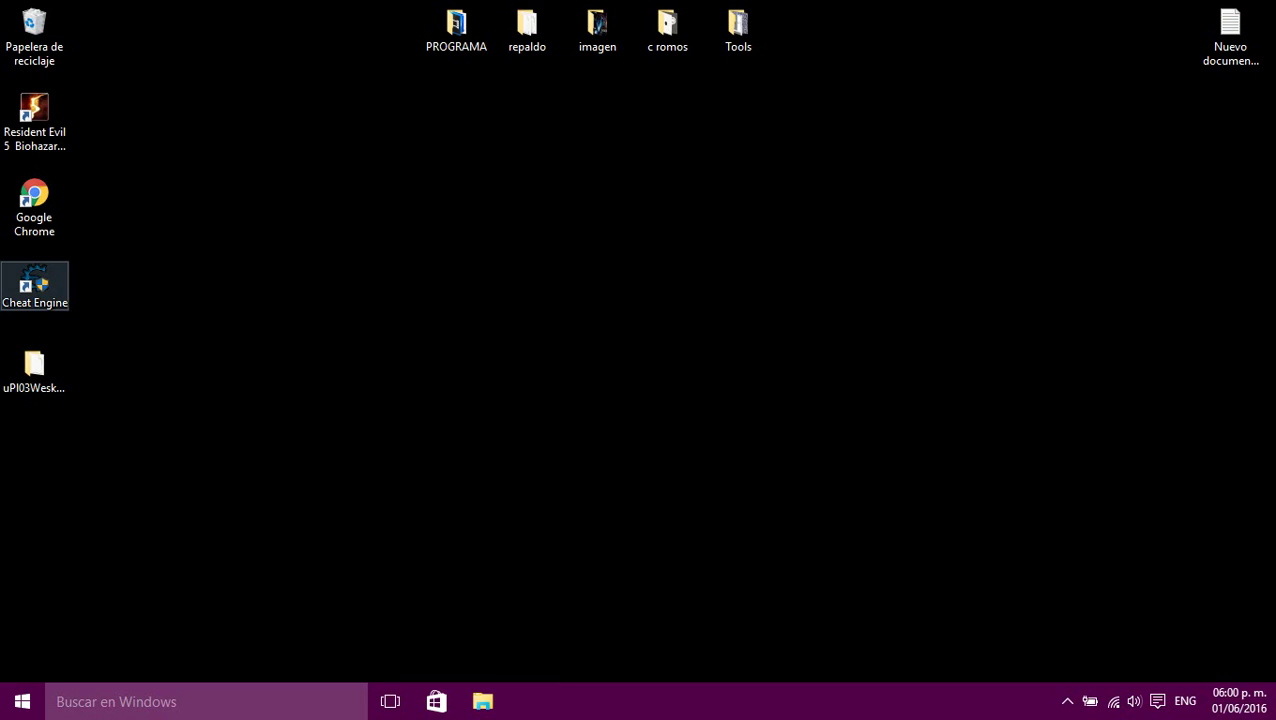
- Launch Resident Evil 5 from the desktop, move its window fully into view and skip the intro to the title screen
{"action": "double_click", "coordinate": [34, 112]}
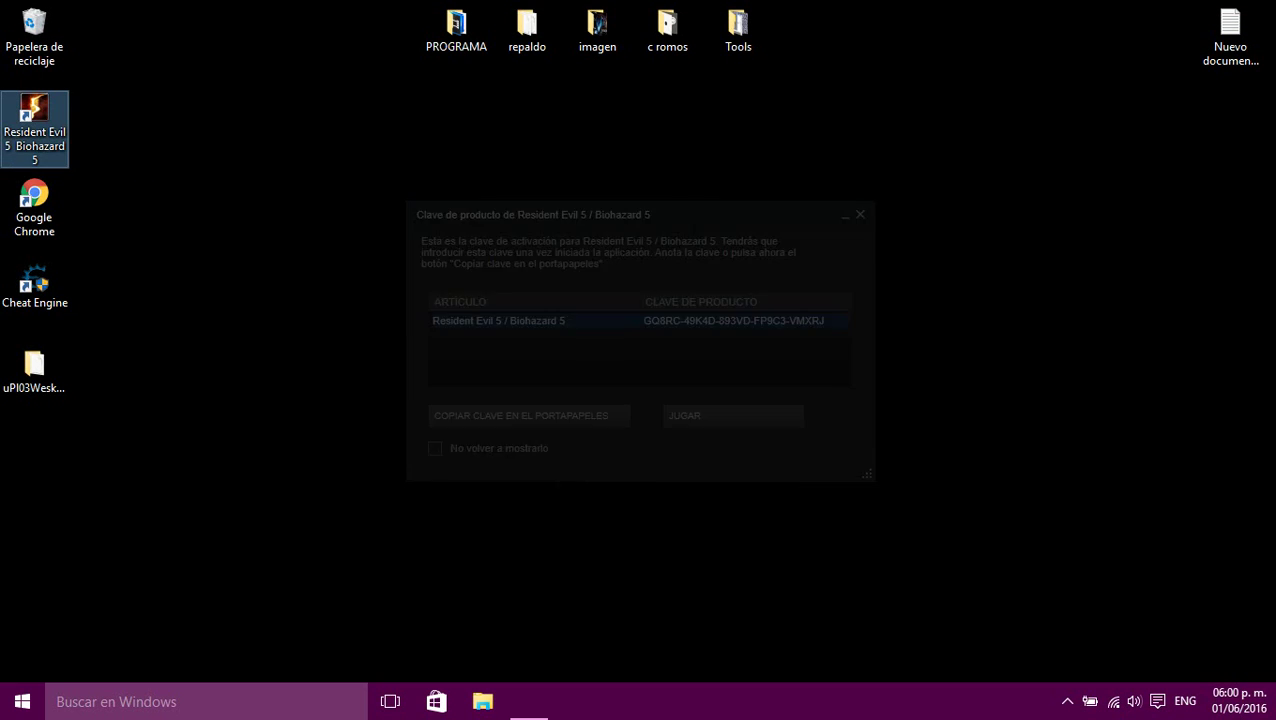
{"action": "left_click", "coordinate": [733, 415]}
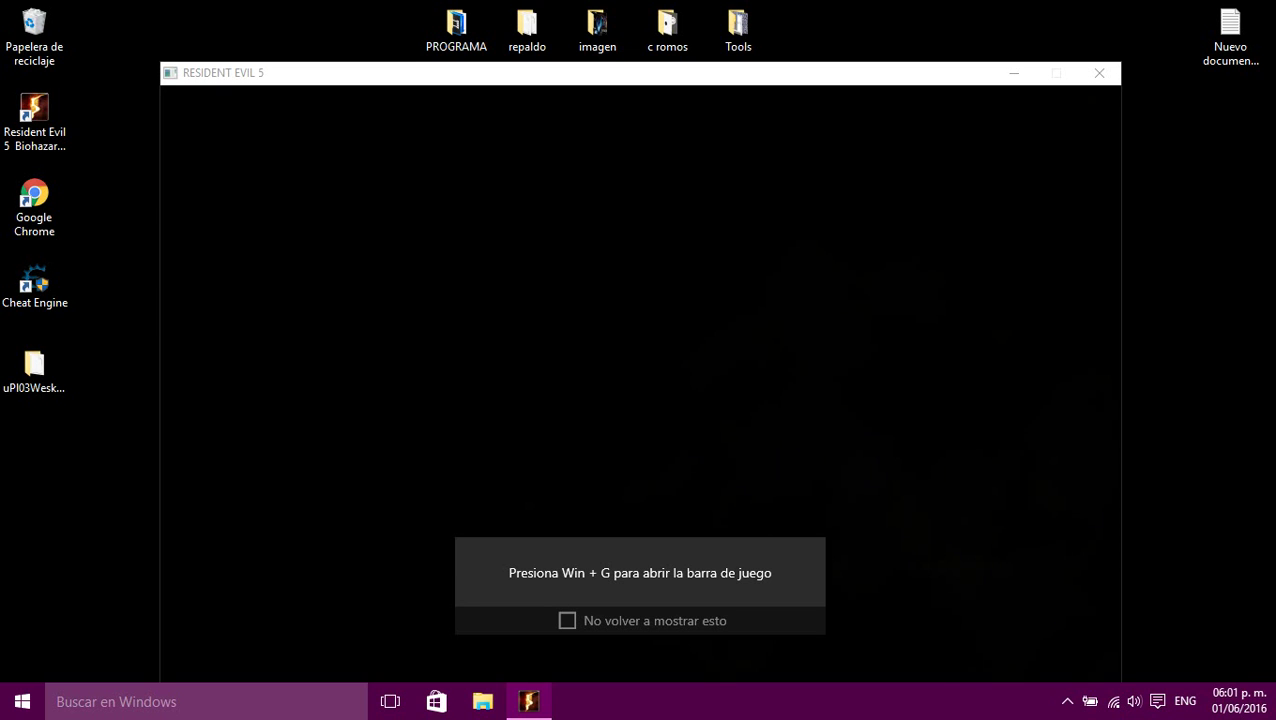
{"action": "left_click_drag", "start_coordinate": [750, 80], "coordinate": [723, 27]}
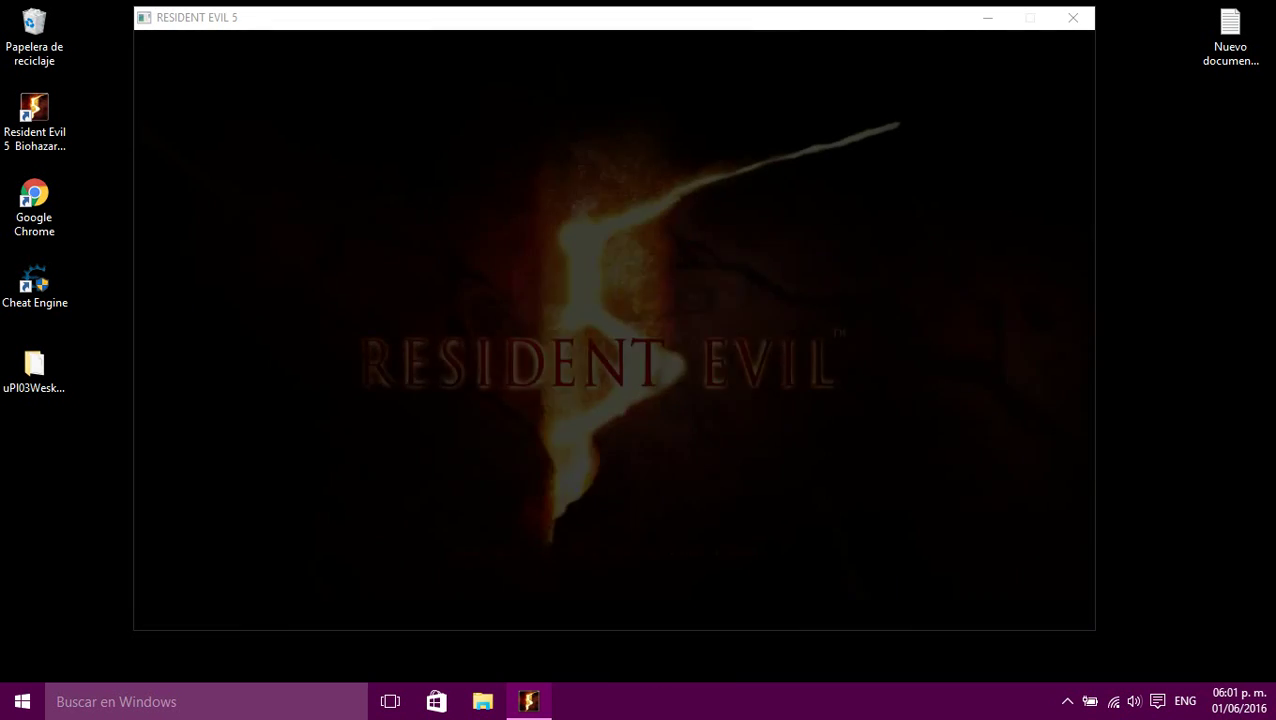
{"action": "key", "text": "Return"}
{"action": "key", "text": "Return"}
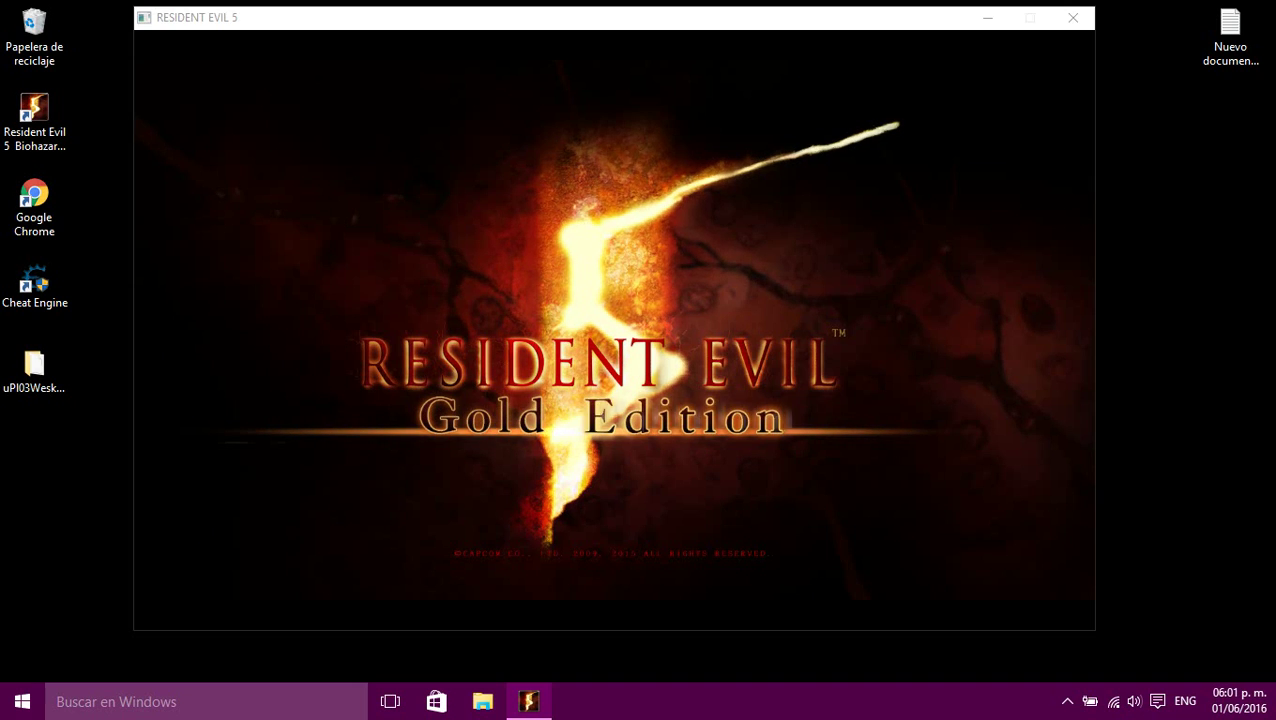
- Raise the system volume to about 72 and accept the loaded save data to reach the main menu
{"action": "key", "text": "XF86AudioRaiseVolume"}
{"action": "key", "text": "XF86AudioRaiseVolume"}
{"action": "key", "text": "XF86AudioRaiseVolume"}
{"action": "key", "text": "XF86AudioRaiseVolume"}
{"action": "key", "text": "XF86AudioRaiseVolume"}
{"action": "key", "text": "XF86AudioRaiseVolume"}
{"action": "key", "text": "XF86AudioRaiseVolume"}
{"action": "key", "text": "XF86AudioRaiseVolume"}
{"action": "key", "text": "XF86AudioRaiseVolume"}
{"action": "key", "text": "XF86AudioRaiseVolume"}
{"action": "key", "text": "XF86AudioRaiseVolume"}
{"action": "key", "text": "XF86AudioRaiseVolume"}
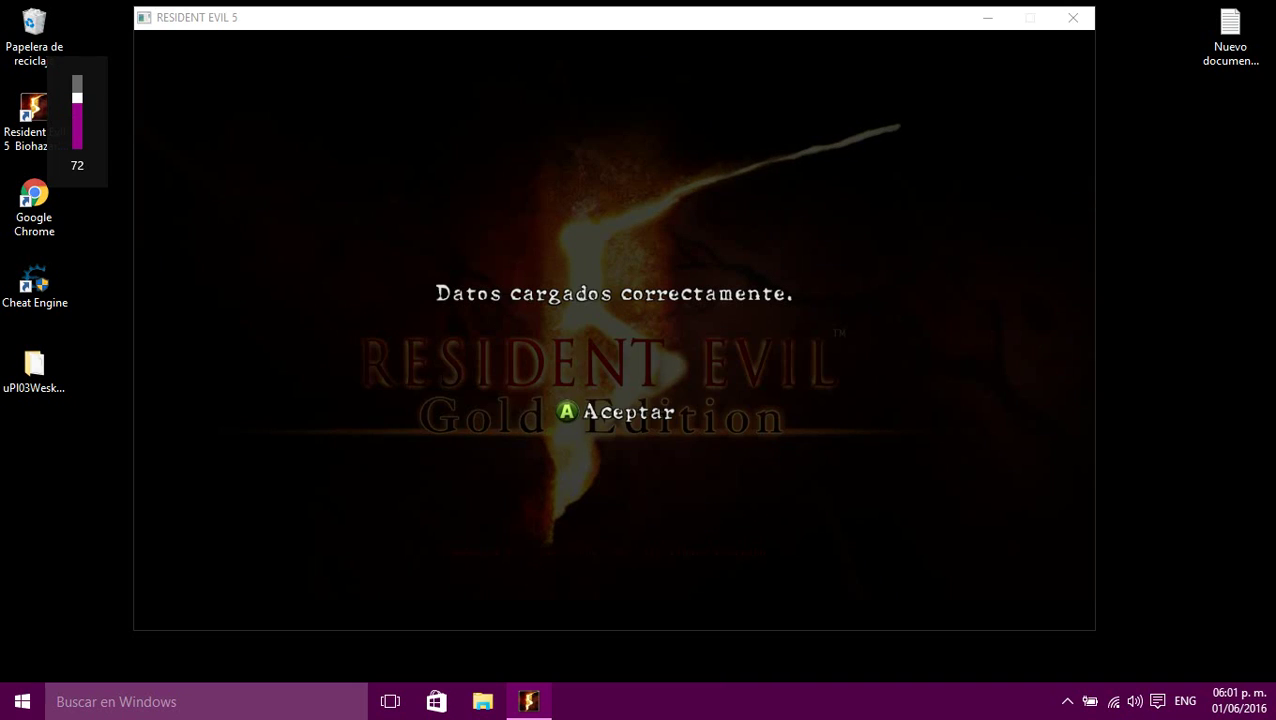
{"action": "key", "text": "XF86AudioRaiseVolume"}
{"action": "key", "text": "Return"}
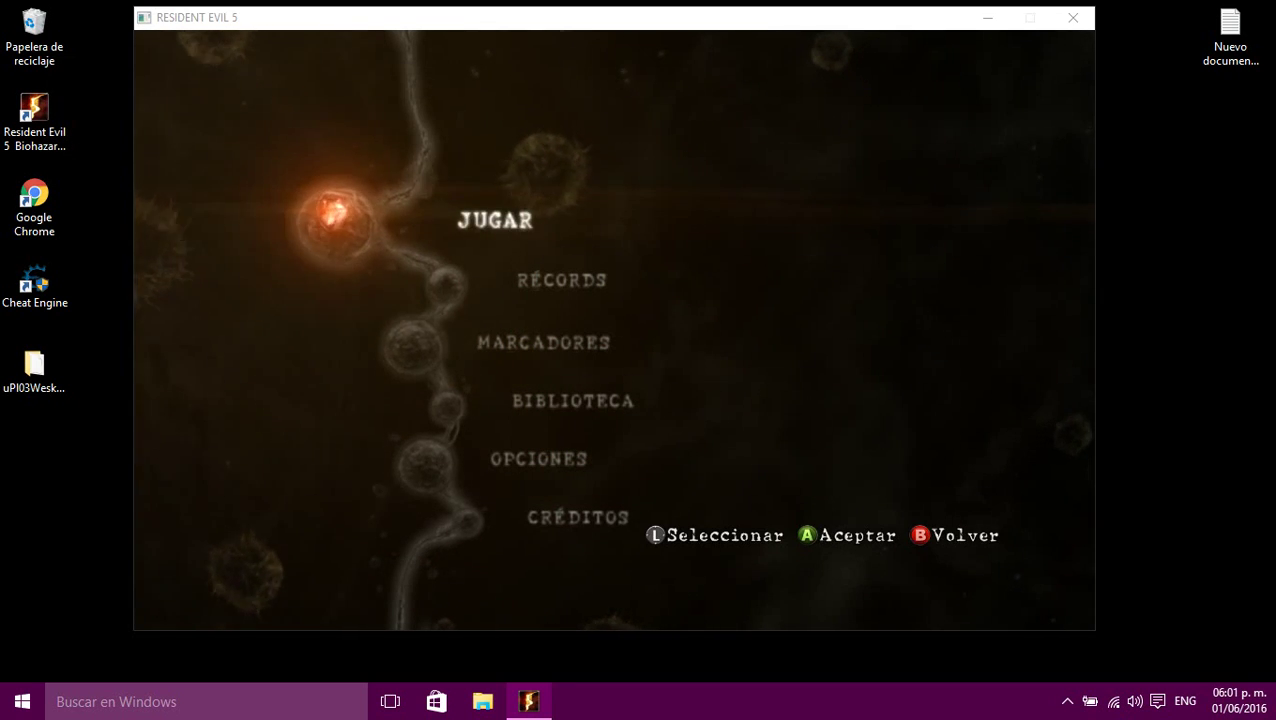
- Open Los Mercenarios from the Jugar options and continue to the mode selection
{"action": "key", "text": "Return"}
{"action": "key", "text": "Down"}
{"action": "key", "text": "Down"}
{"action": "key", "text": "Down"}
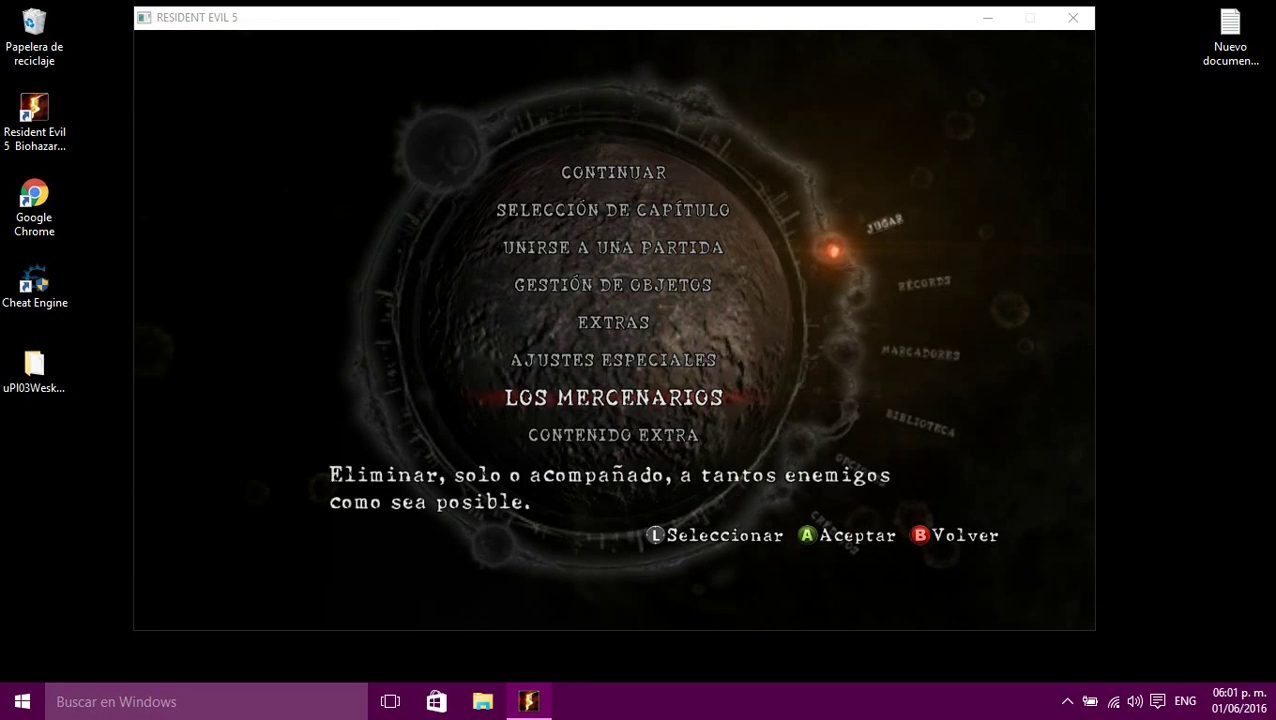
{"action": "key", "text": "Return"}
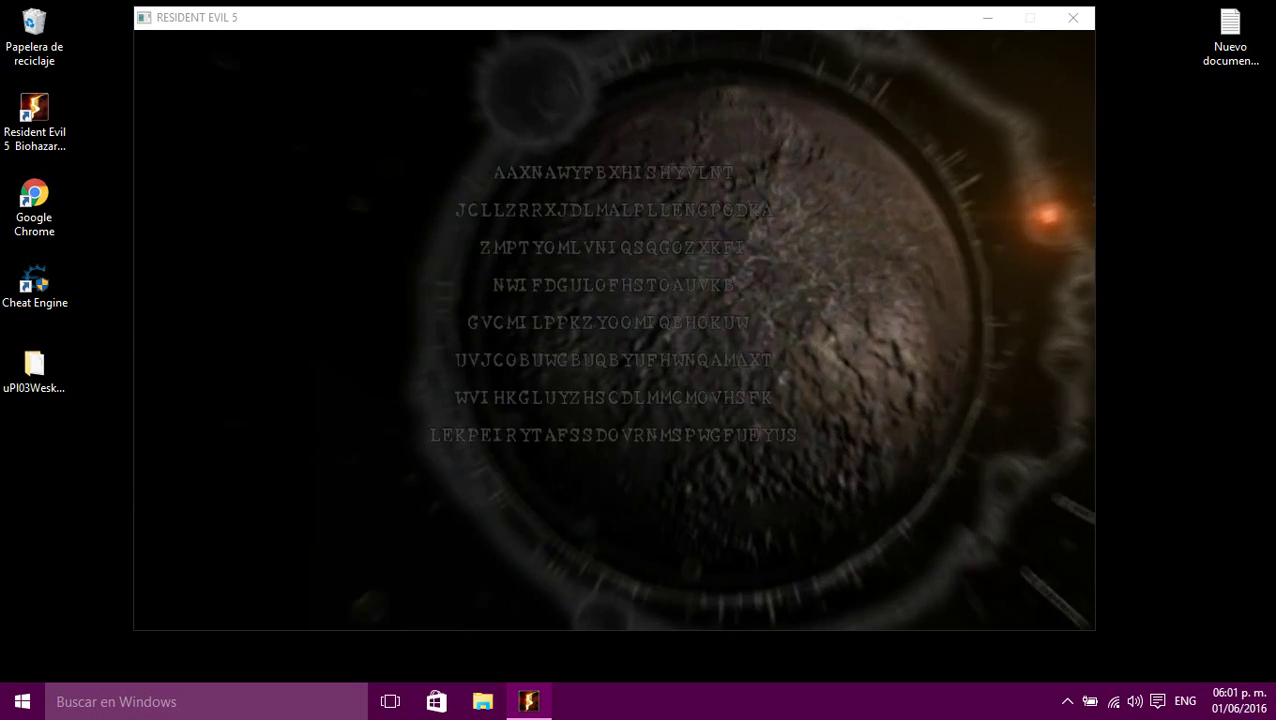
{"action": "key", "text": "Down"}
{"action": "key", "text": "Up"}
{"action": "key", "text": "Return"}
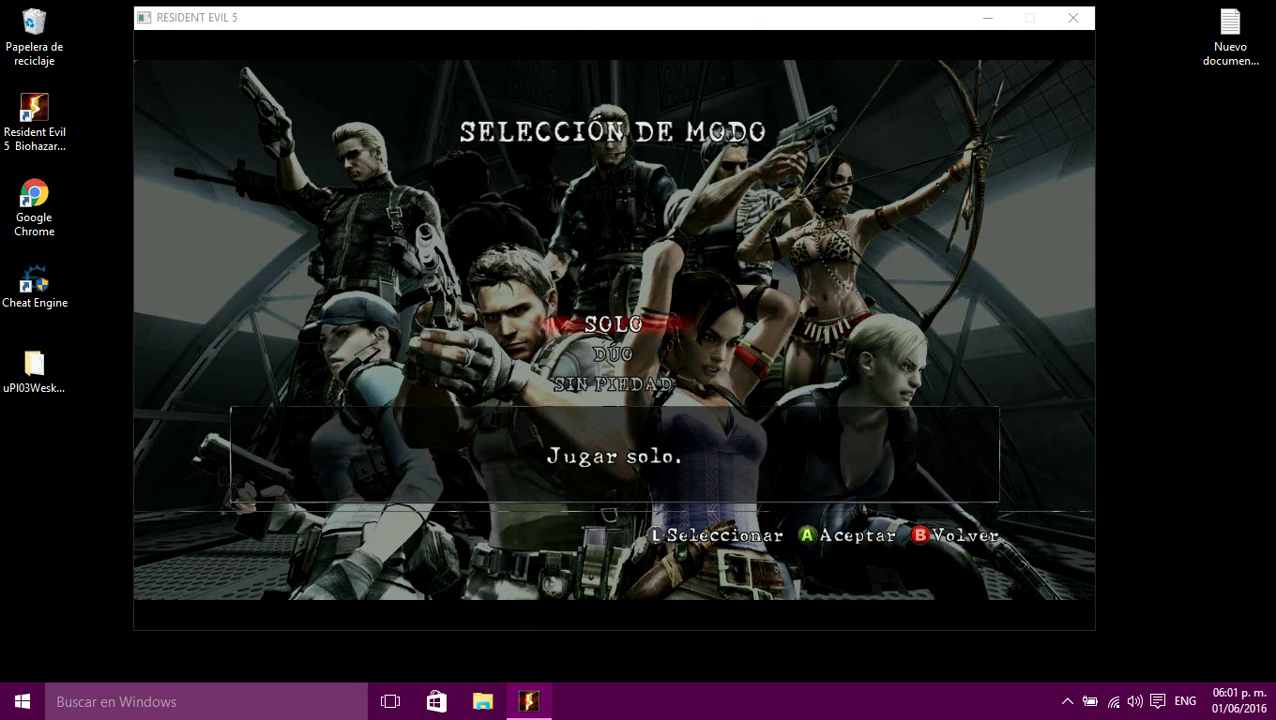
- Choose the Solo mode and the Asamblea Pública level
{"action": "key", "text": "Down"}
{"action": "key", "text": "Down"}
{"action": "key", "text": "Down"}
{"action": "key", "text": "Return"}
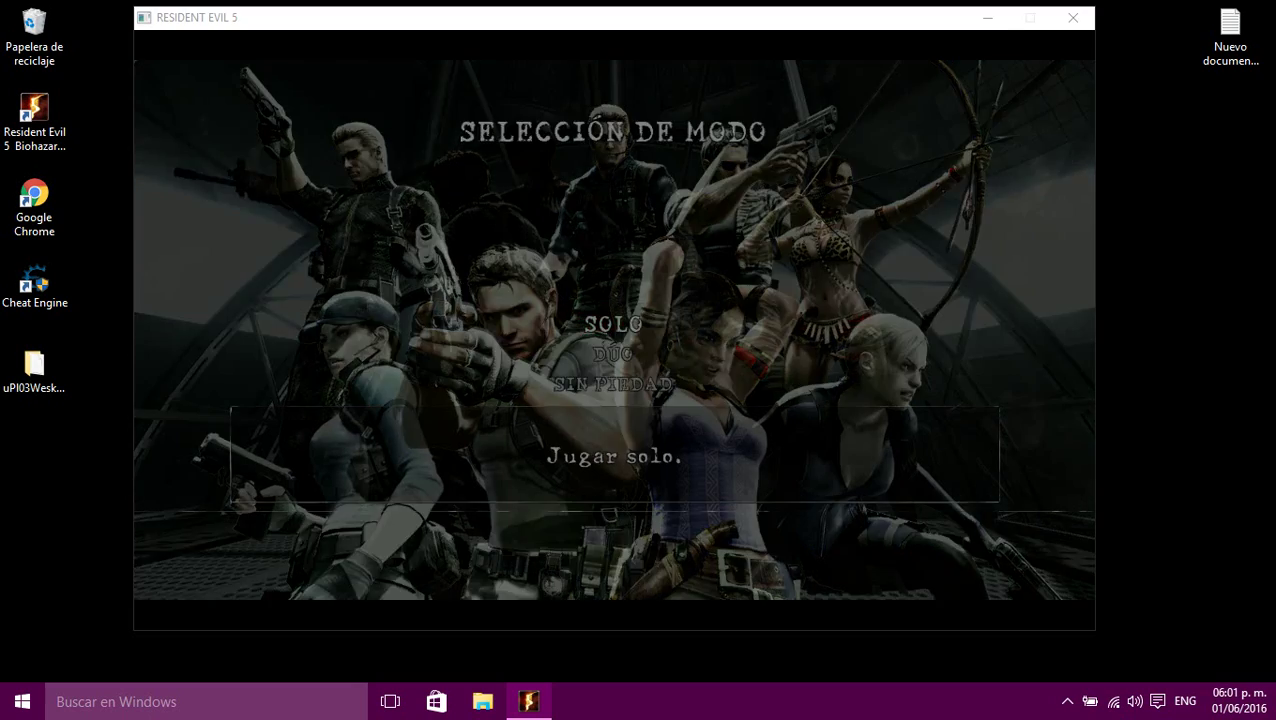
{"action": "key", "text": "Right"}
{"action": "key", "text": "Left"}
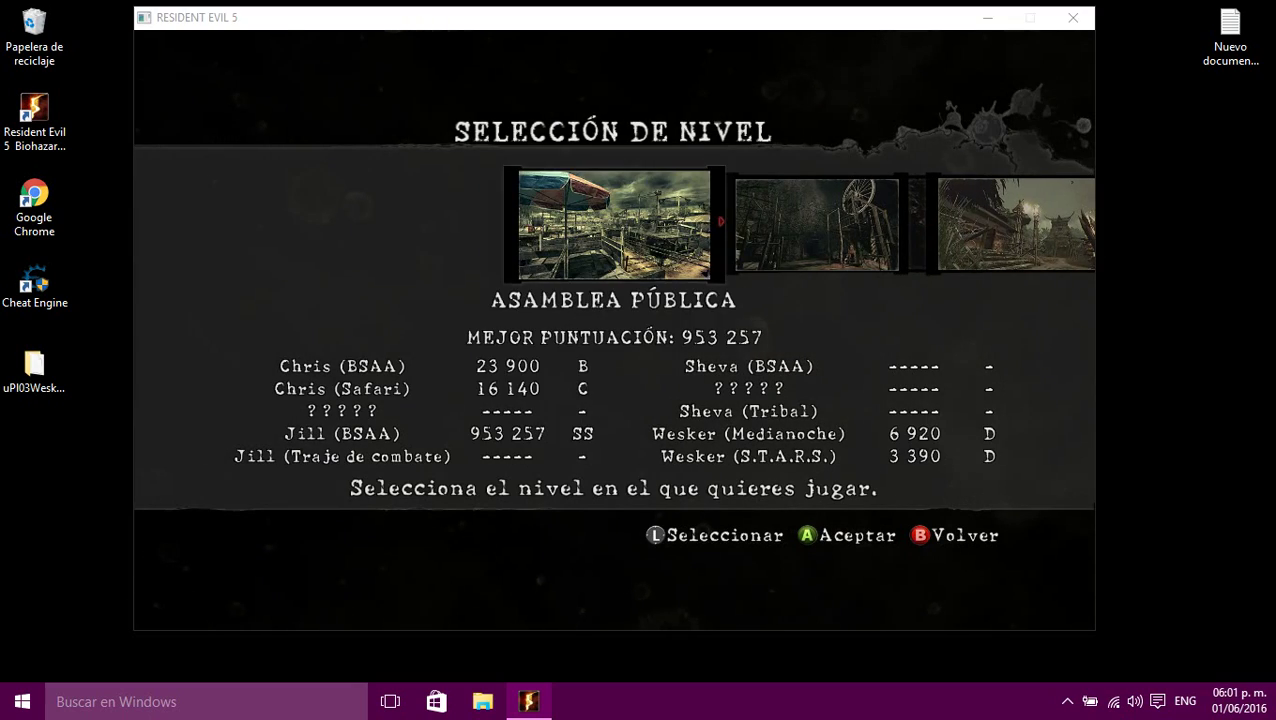
{"action": "key", "text": "Return"}
- Select Albert Wesker in the S.T.A.R.S. costume and start the match
{"action": "key", "text": "Right"}
{"action": "key", "text": "Right"}
{"action": "key", "text": "Right"}
{"action": "key", "text": "Right"}
{"action": "key", "text": "Right"}
{"action": "key", "text": "Right"}
{"action": "key", "text": "Right"}
{"action": "key", "text": "Right"}
{"action": "key", "text": "Right"}
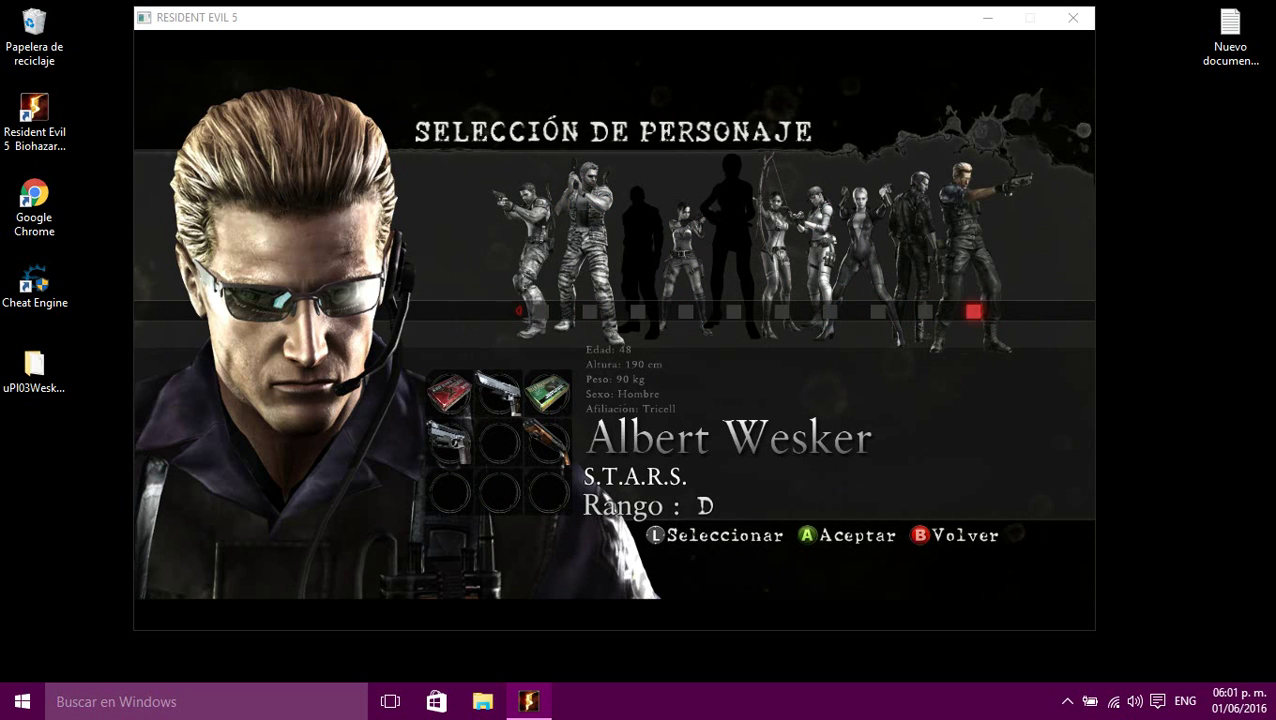
{"action": "key", "text": "Return"}
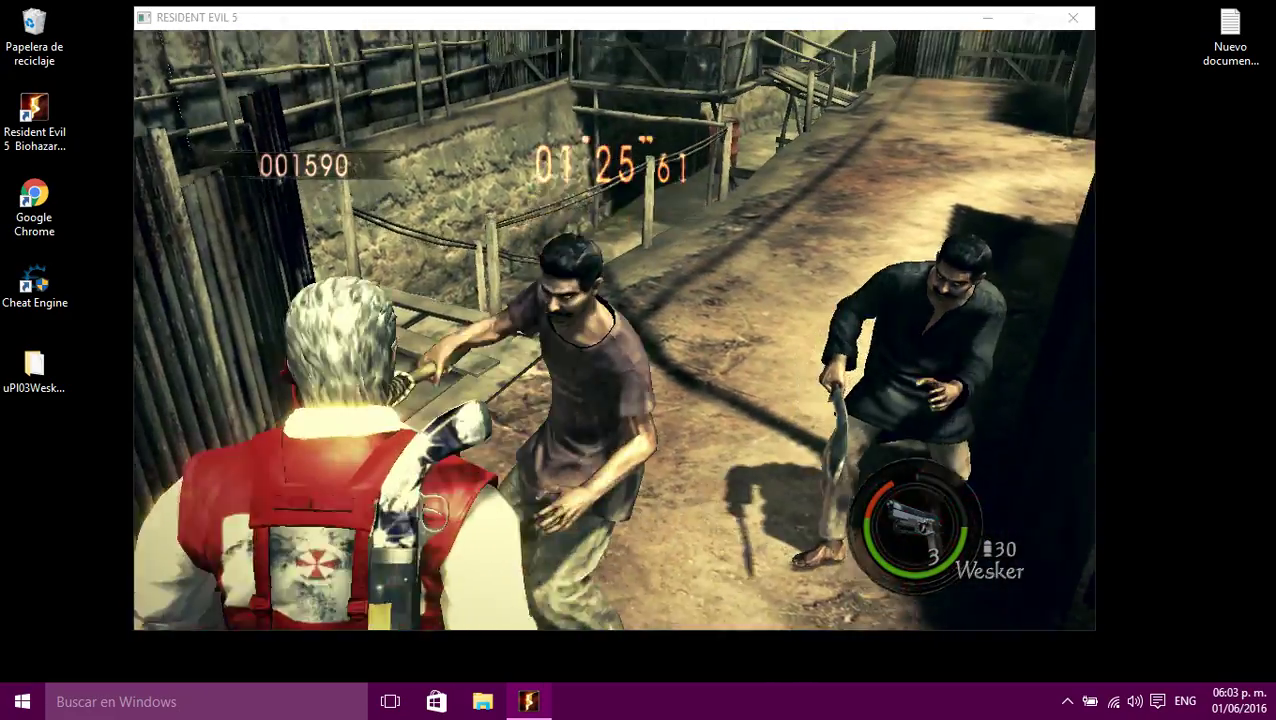
- Aim and fire Wesker's handgun at enemies in the match to examine the recoloured costume in action
{"action": "left_click", "coordinate": [575, 350]}
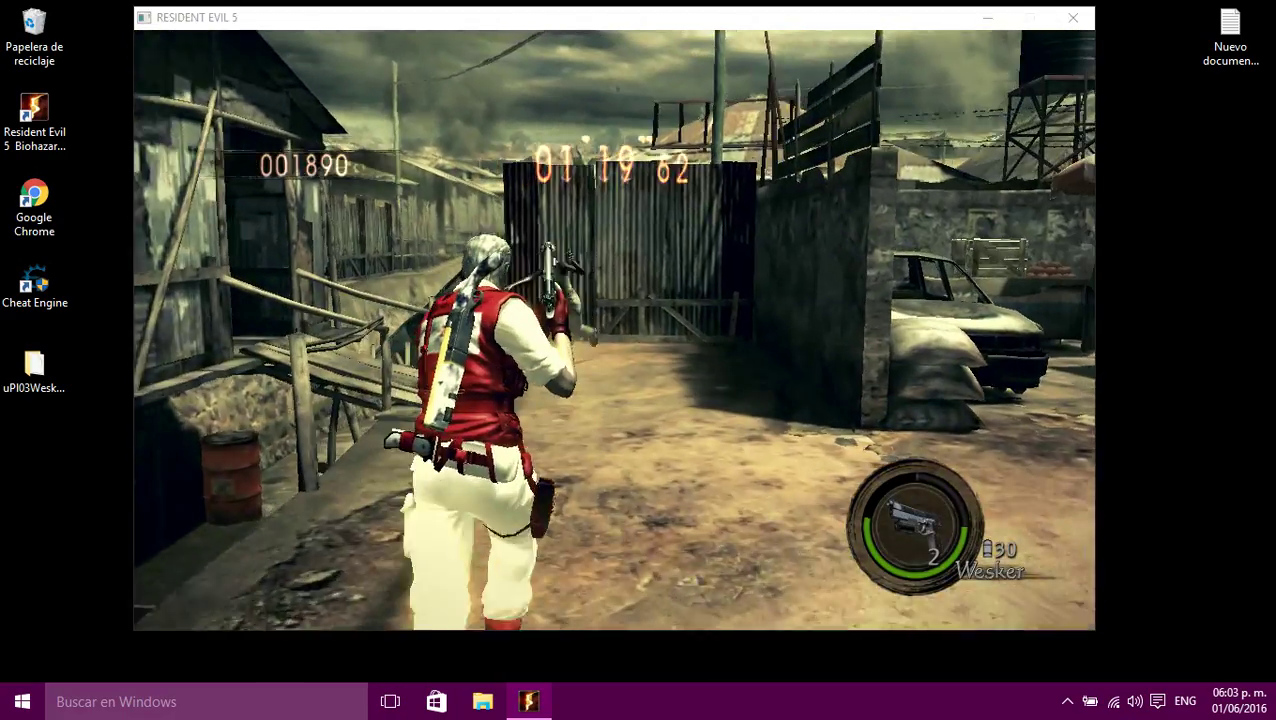
{"action": "right_click", "coordinate": [614, 330]}
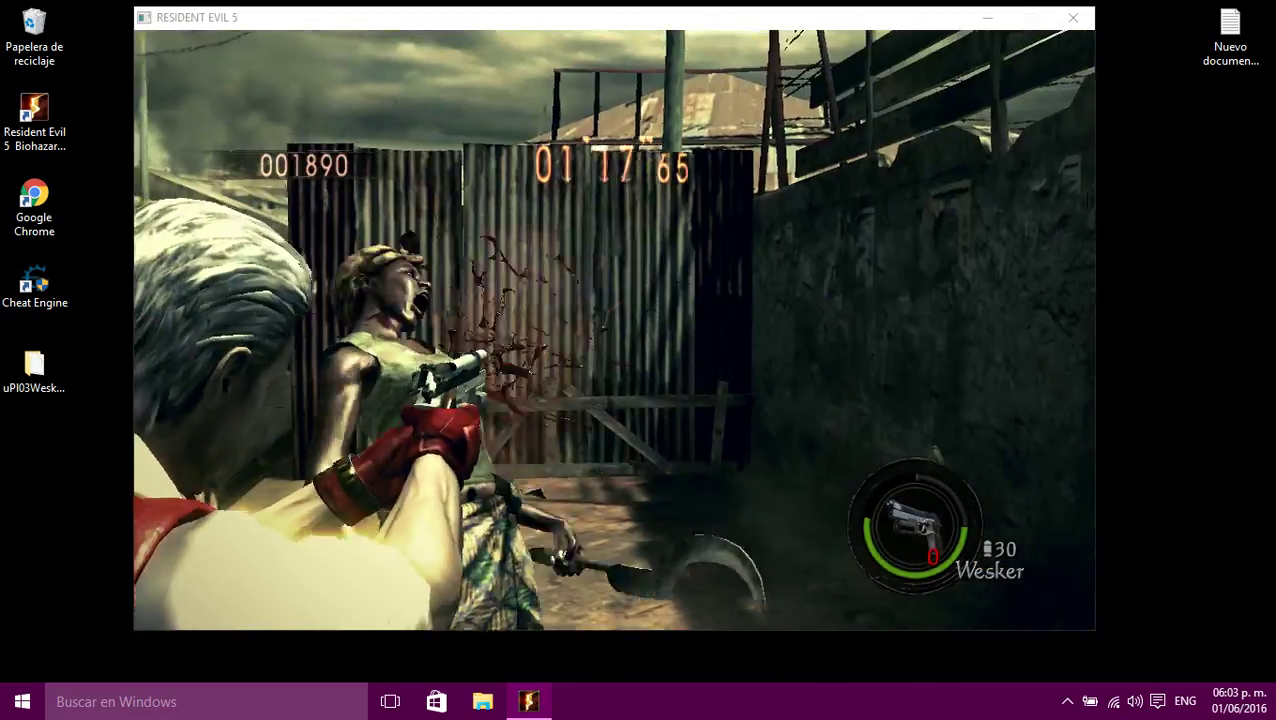